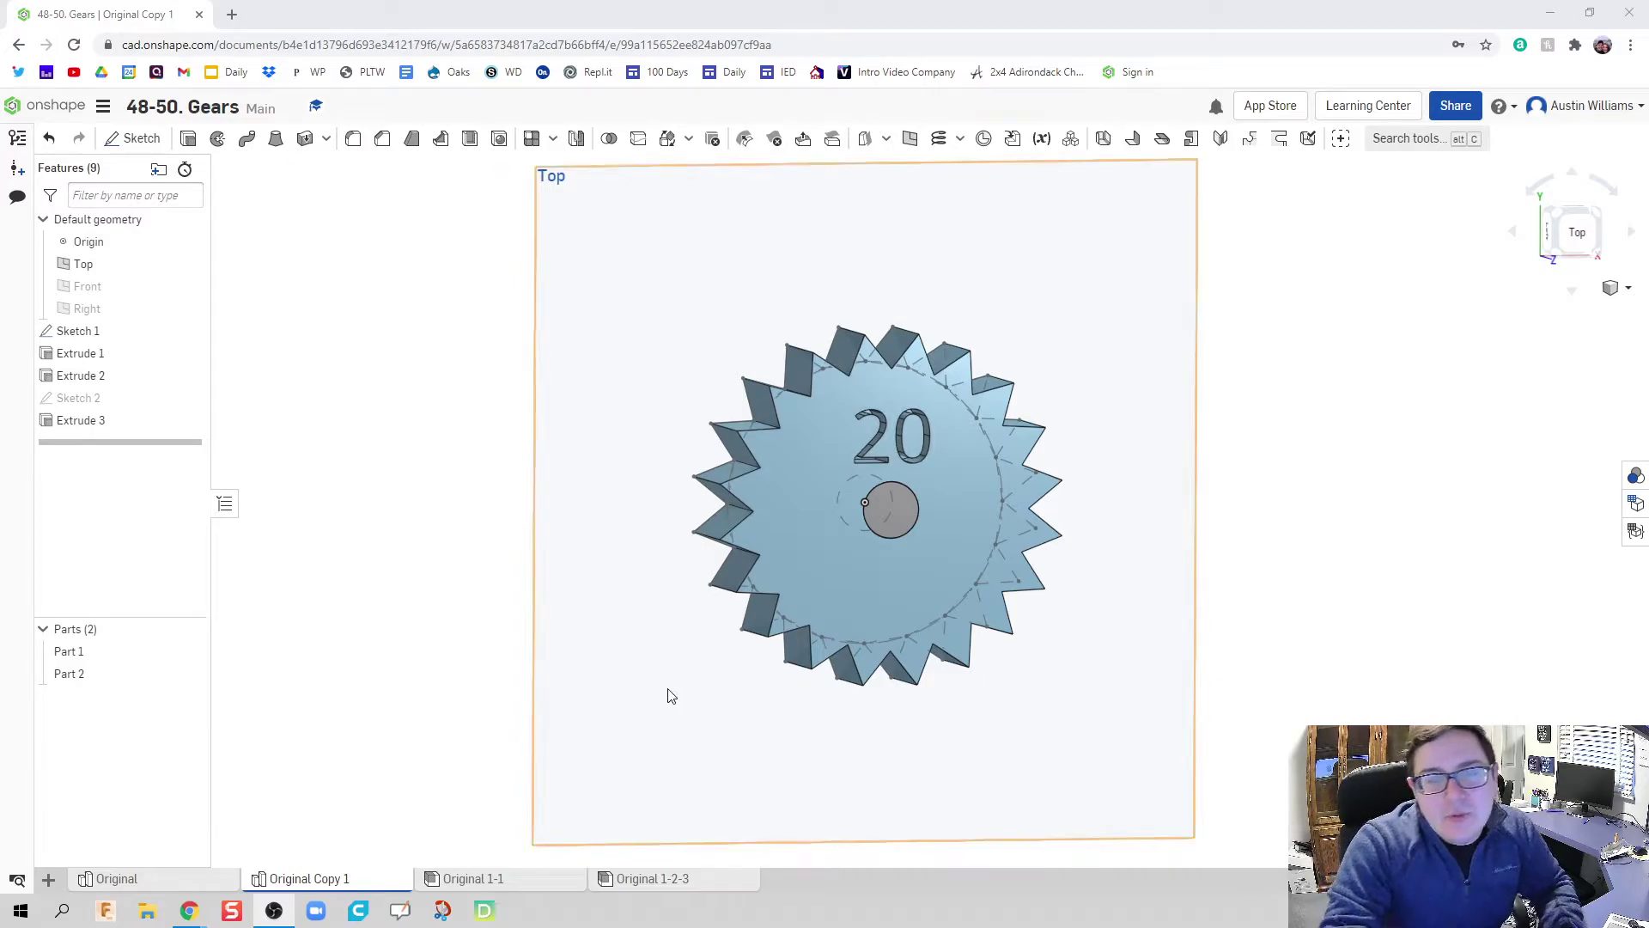
View the Original 1-1 and Original 1-2-3 gear assemblies from the top
click(527, 877)
key(shift+5)
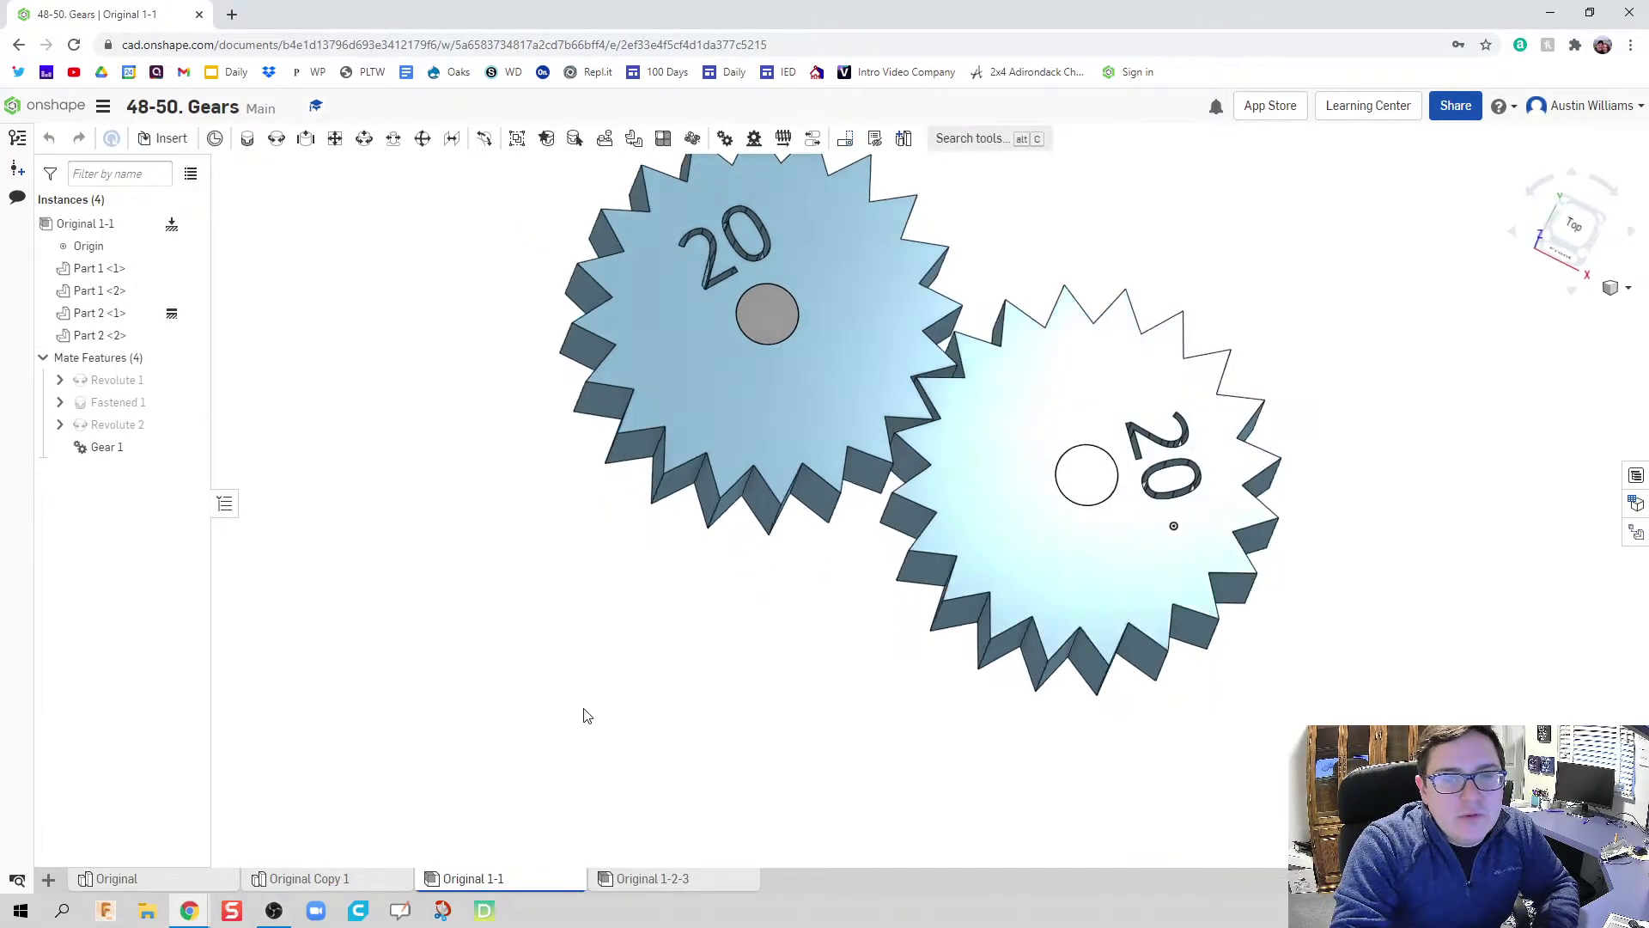
click(625, 878)
key(shift+5)
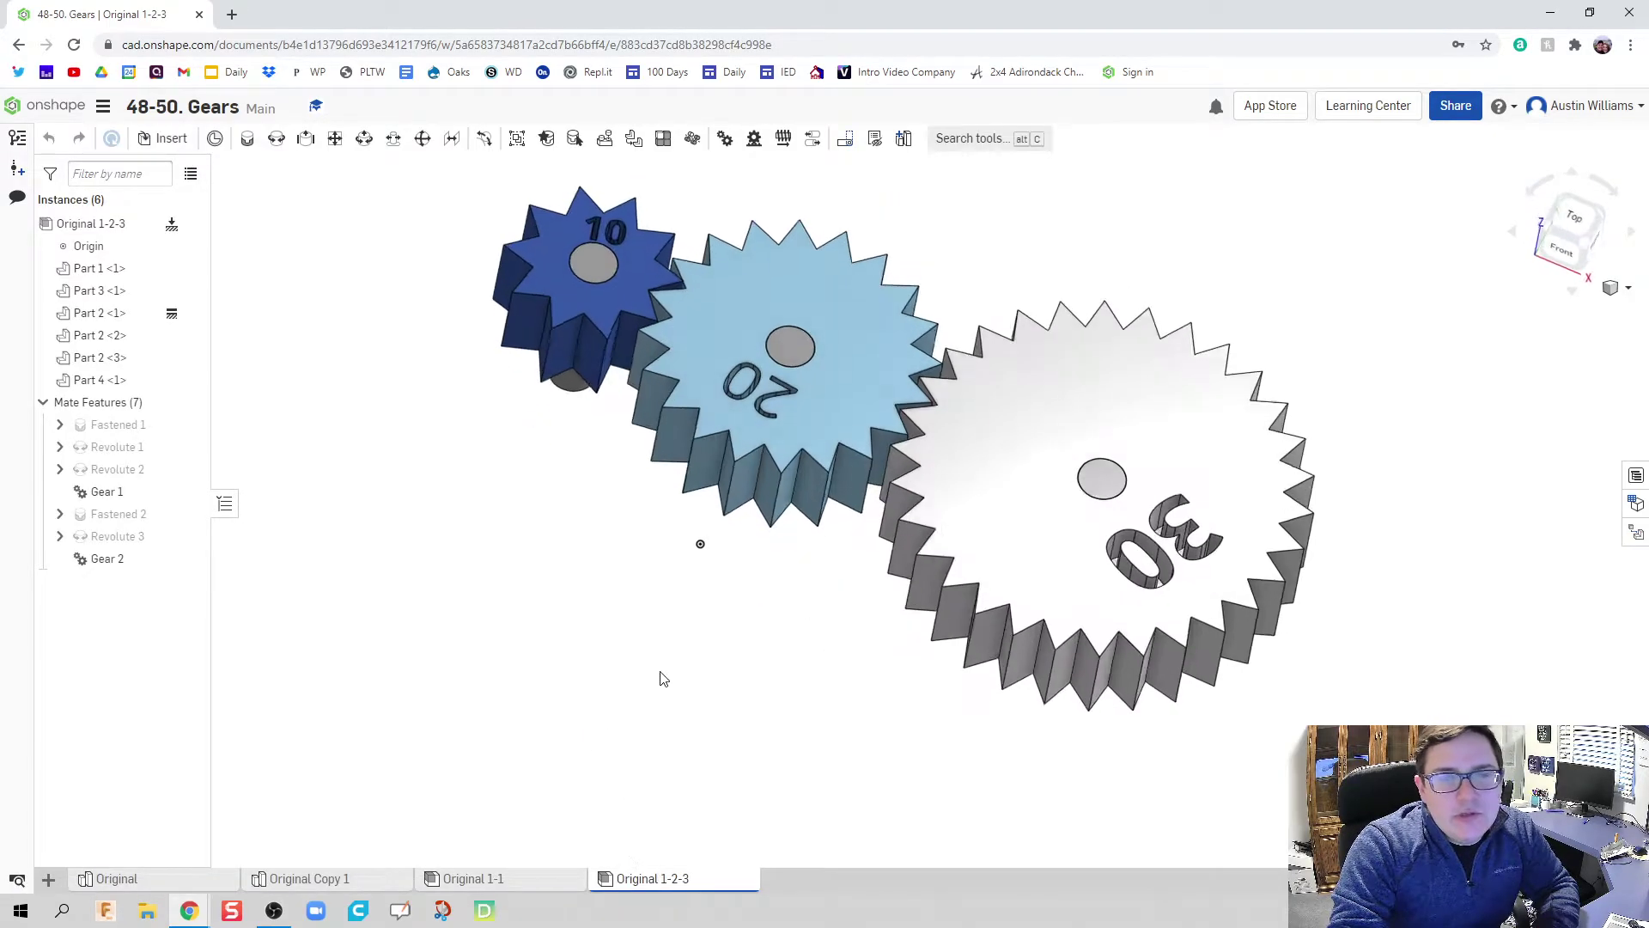
click(1559, 231)
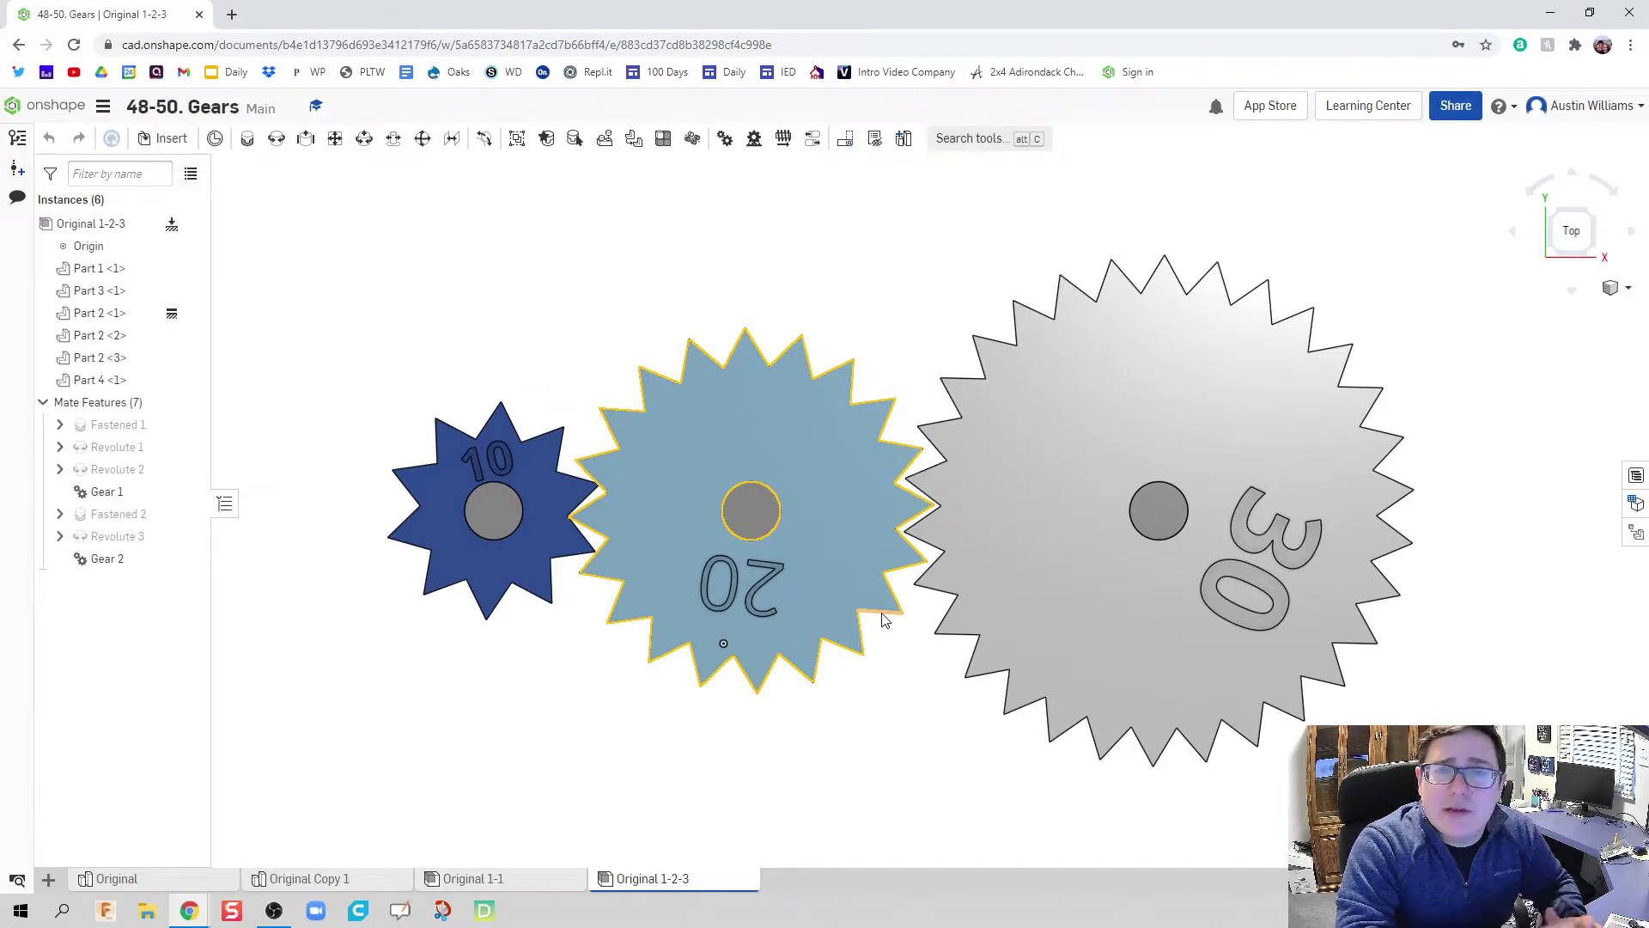
Switch to the Original Copy 1 part studio holding the single 20-tooth gear
mouse_move(319, 887)
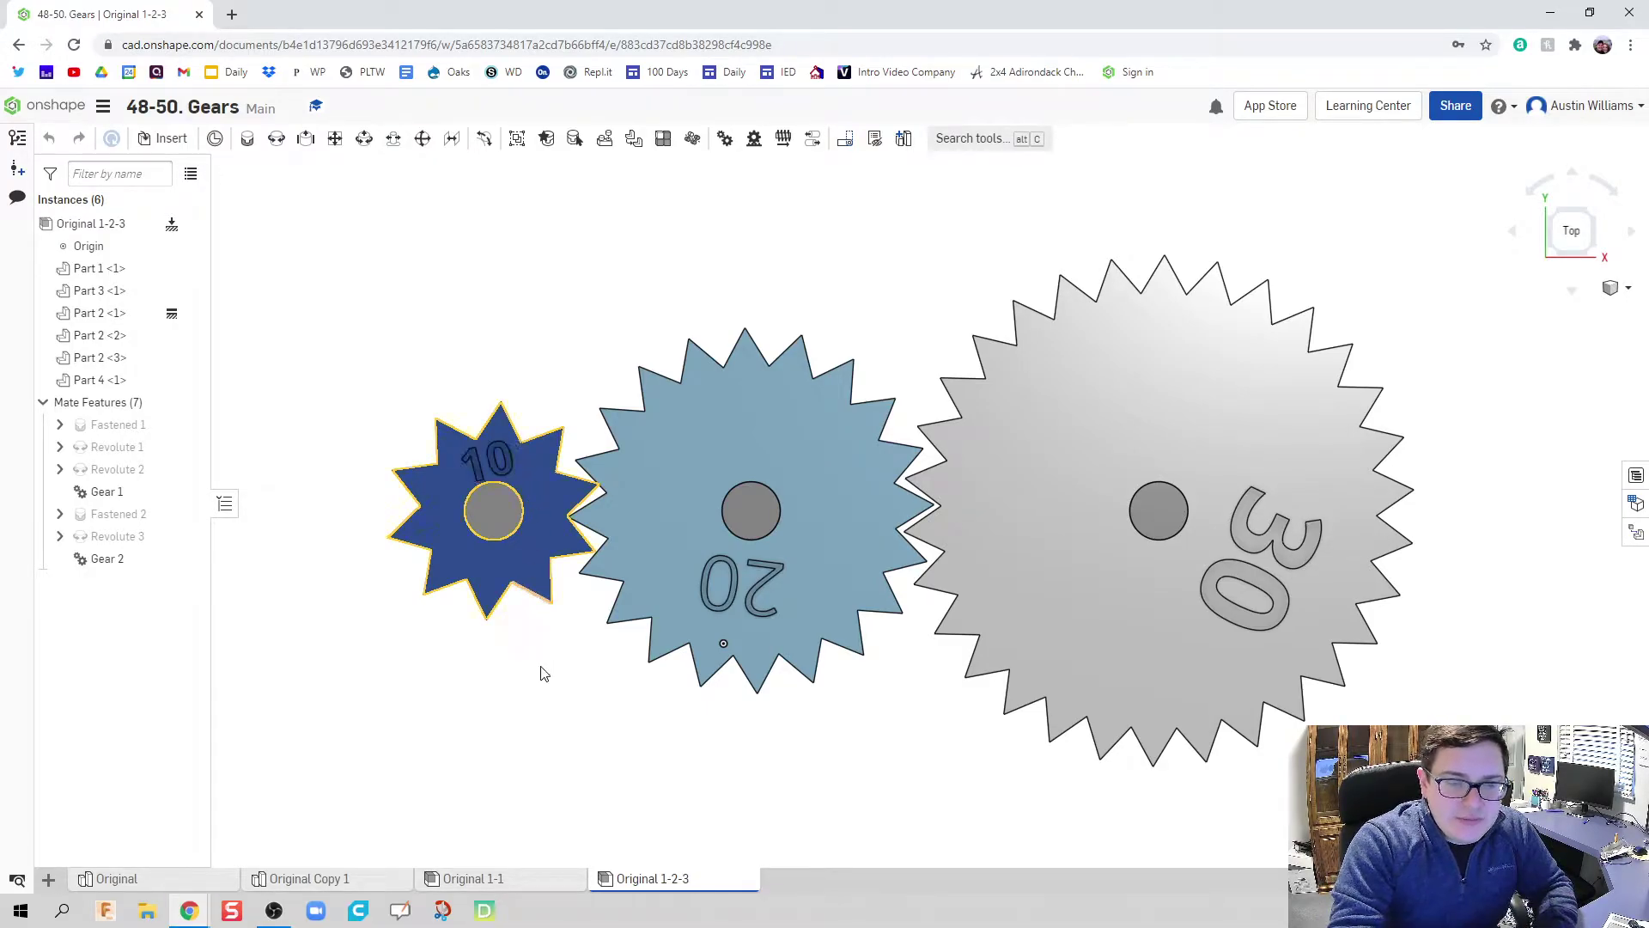
click(309, 878)
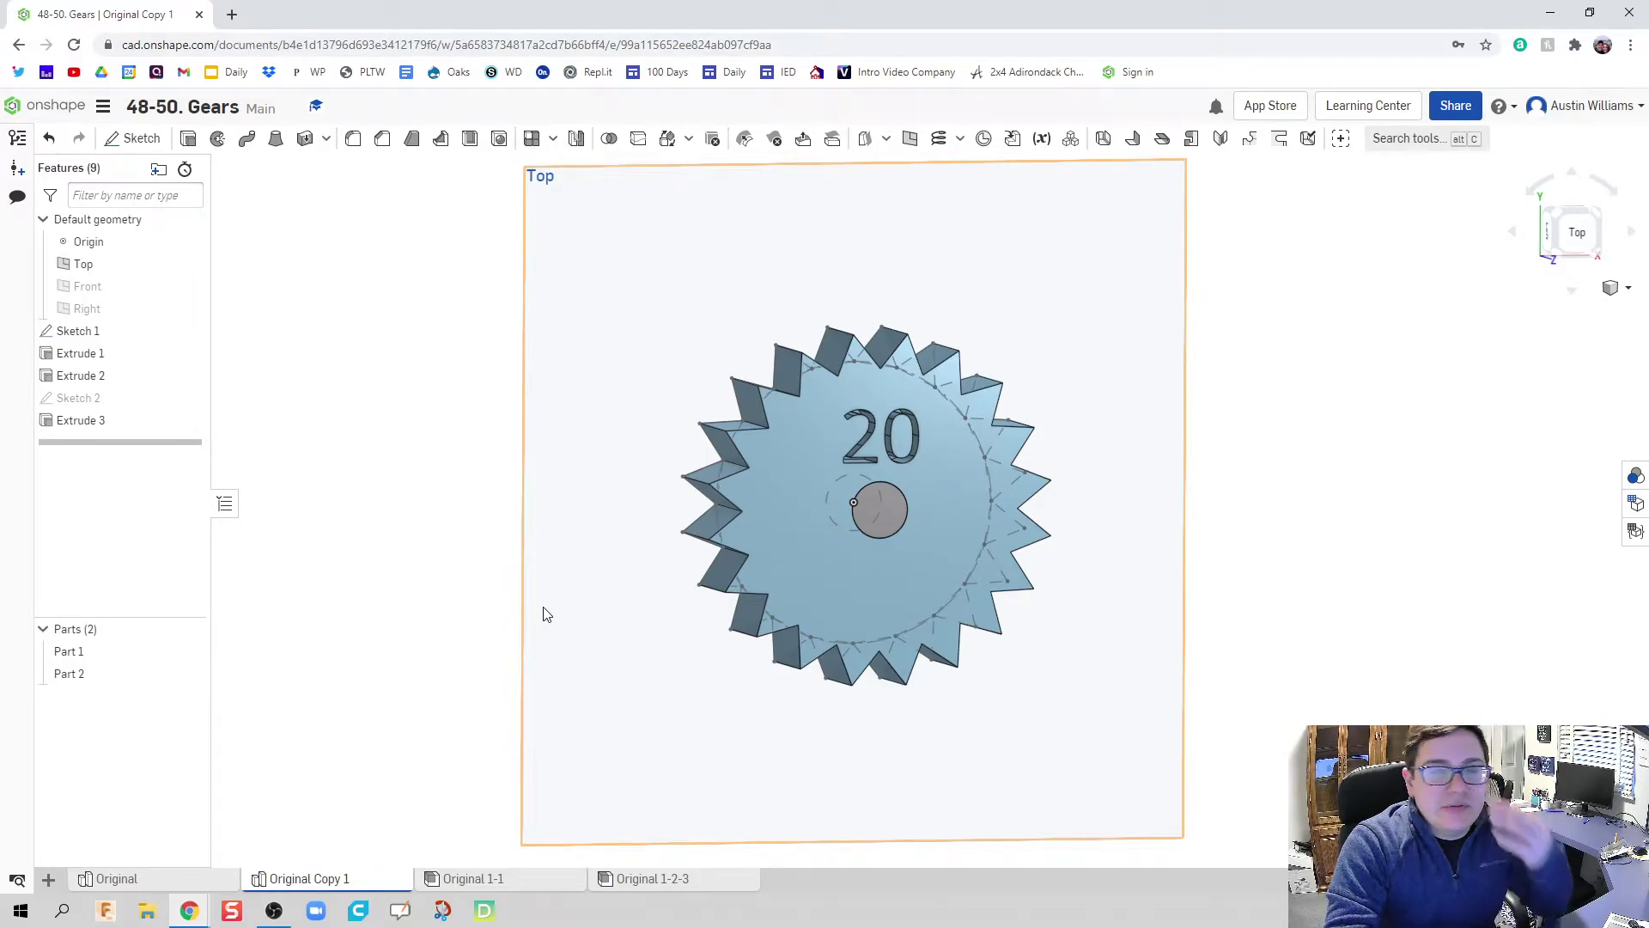
right_drag(600, 478, 596, 479)
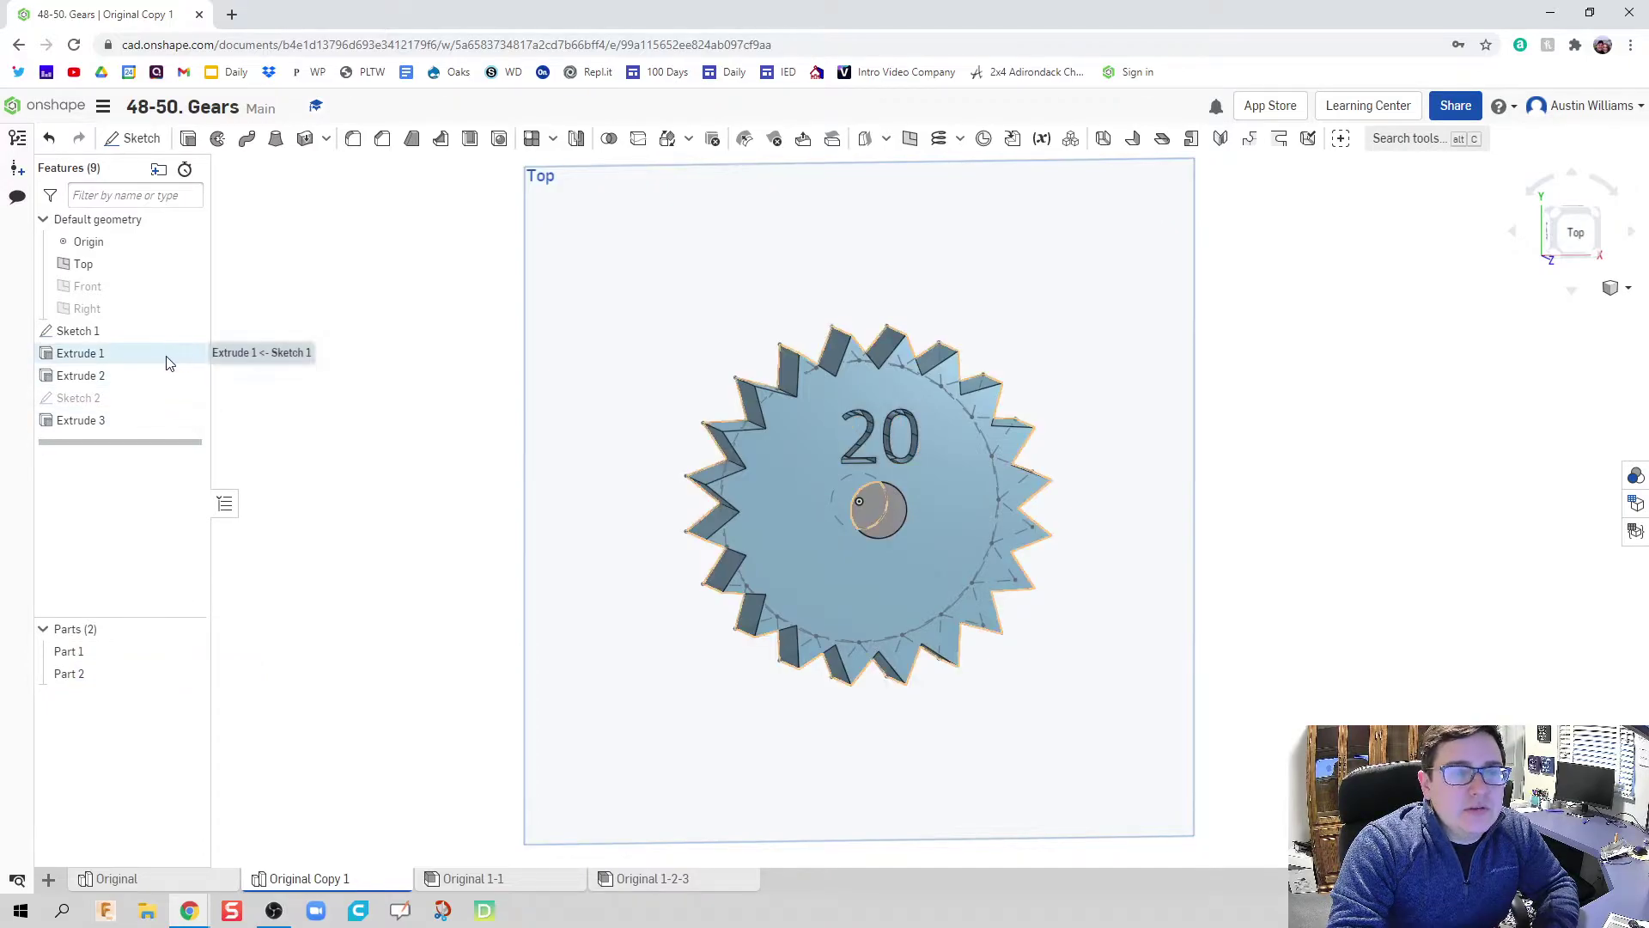
double_click(127, 329)
scroll(867, 459, up, 3)
scroll(855, 383, up, 3)
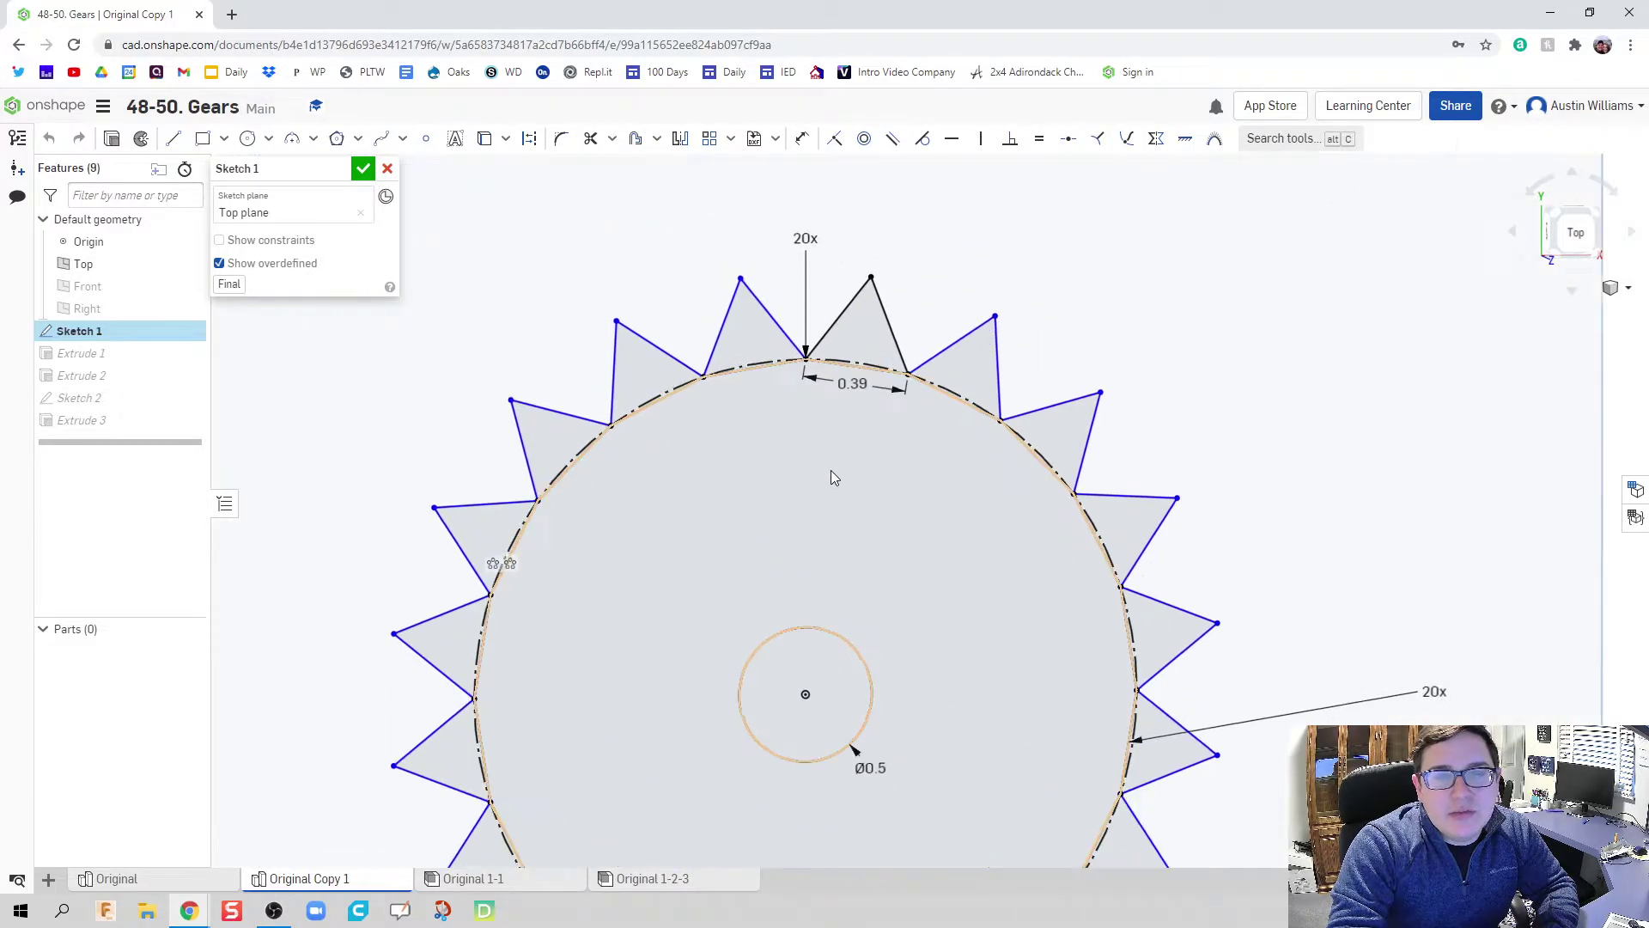
scroll(777, 611, up, 5)
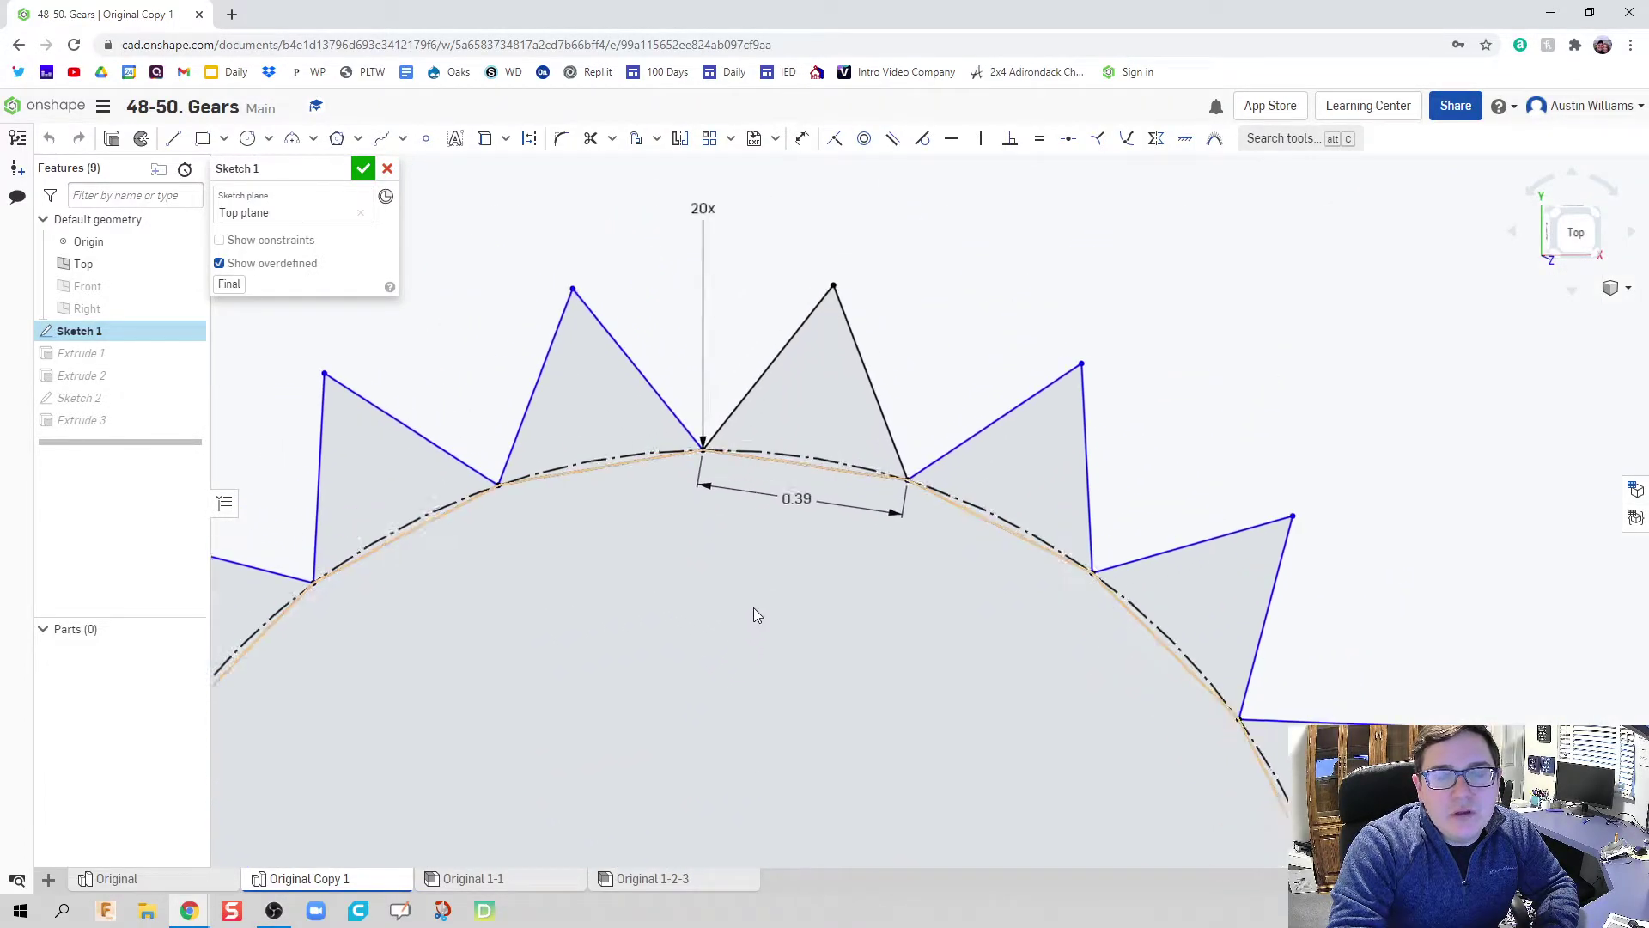
middle_drag(791, 600, 698, 853)
scroll(773, 661, up, 2)
scroll(712, 724, up, 1)
middle_drag(735, 694, 761, 668)
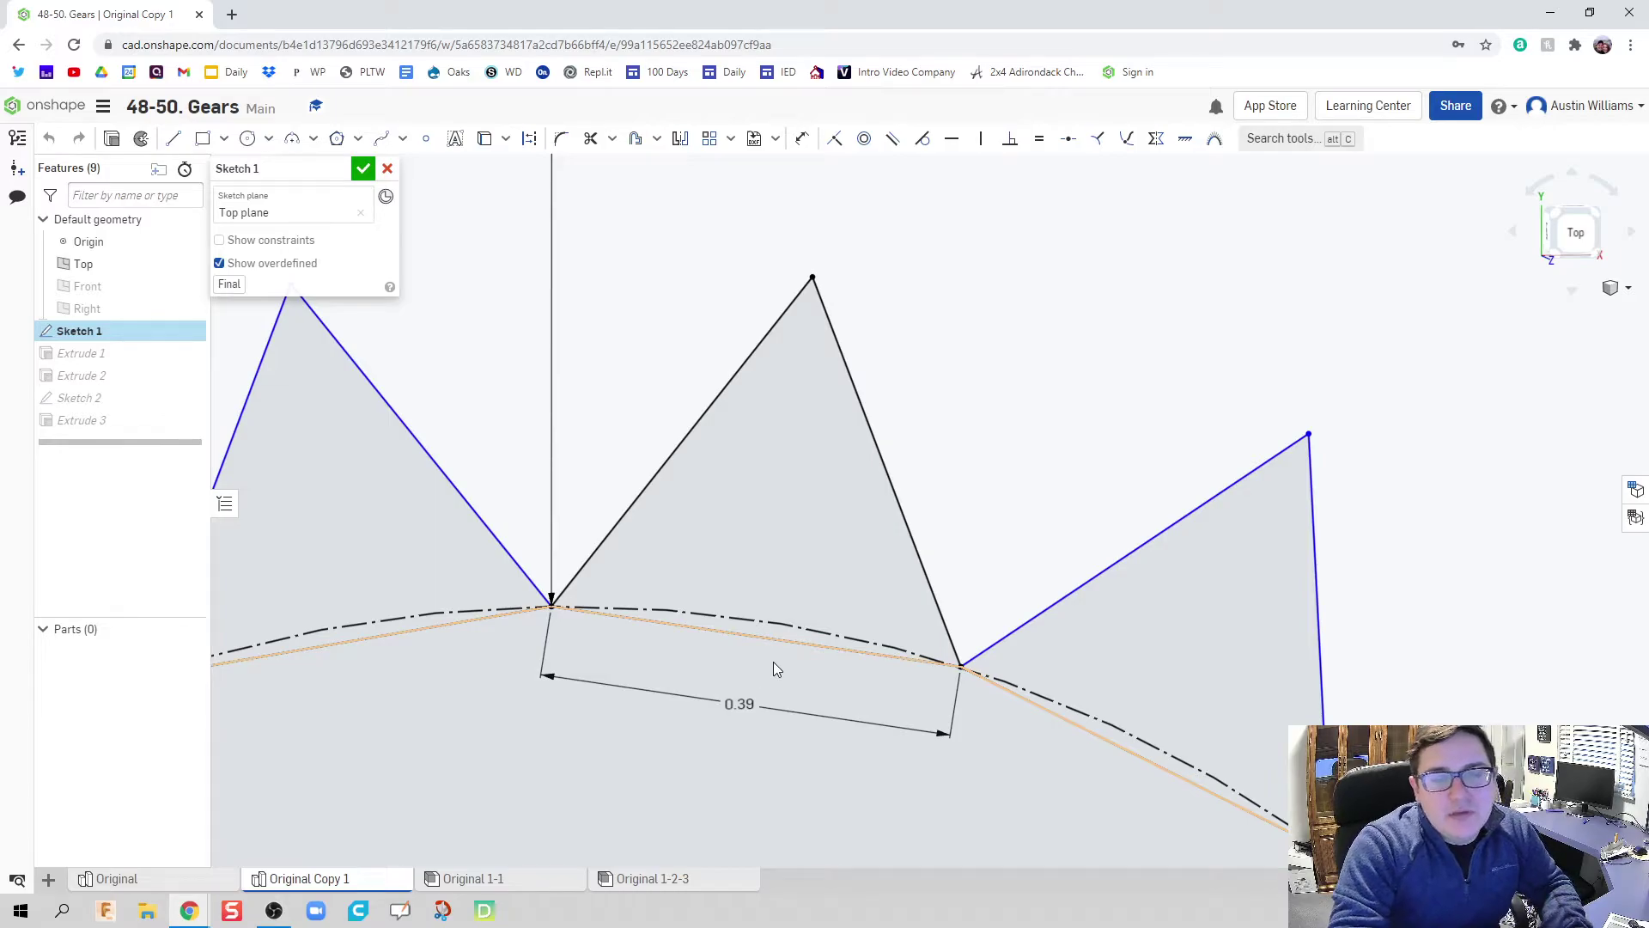
double_click(743, 705)
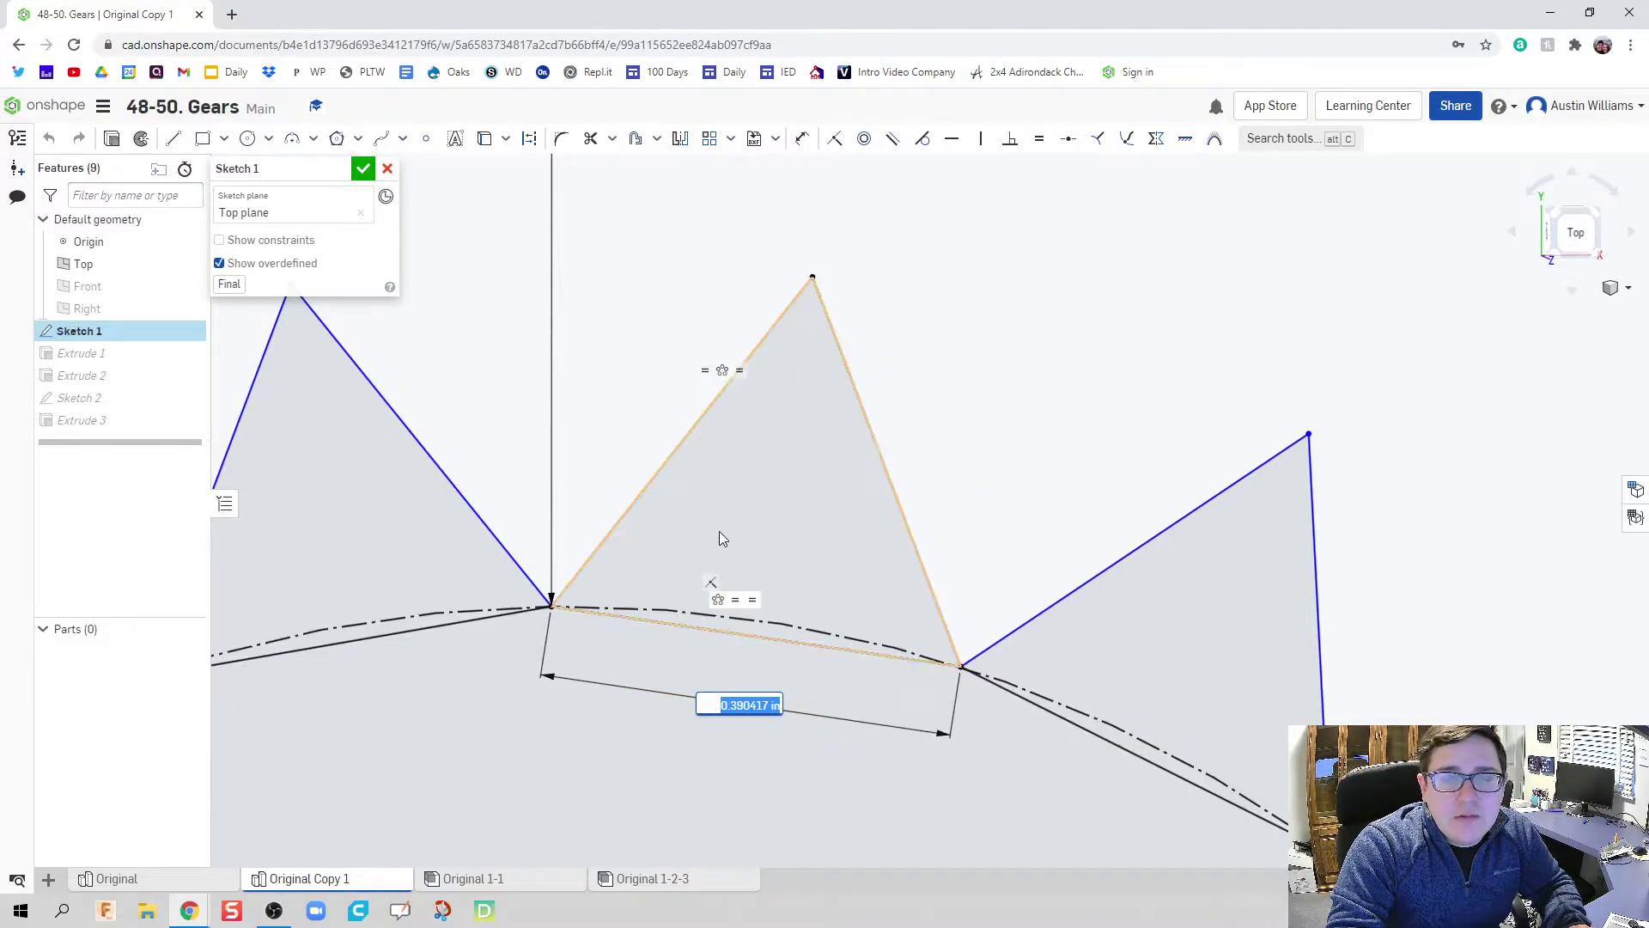
click(744, 705)
triple_click(744, 705)
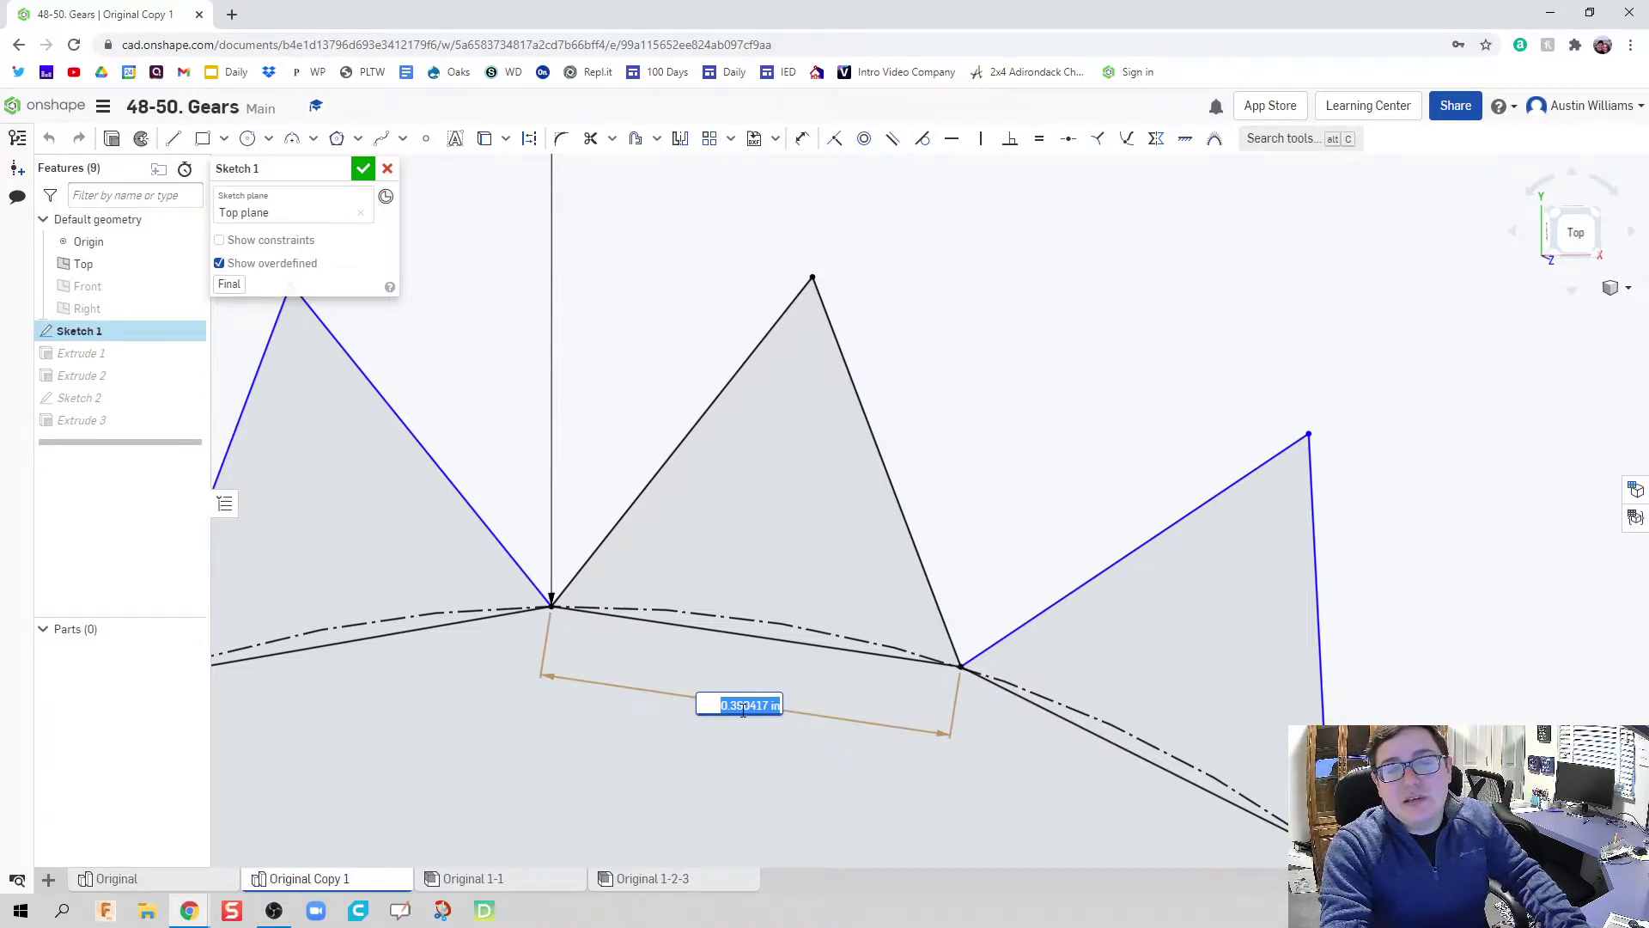
scroll(420, 485, down, 1)
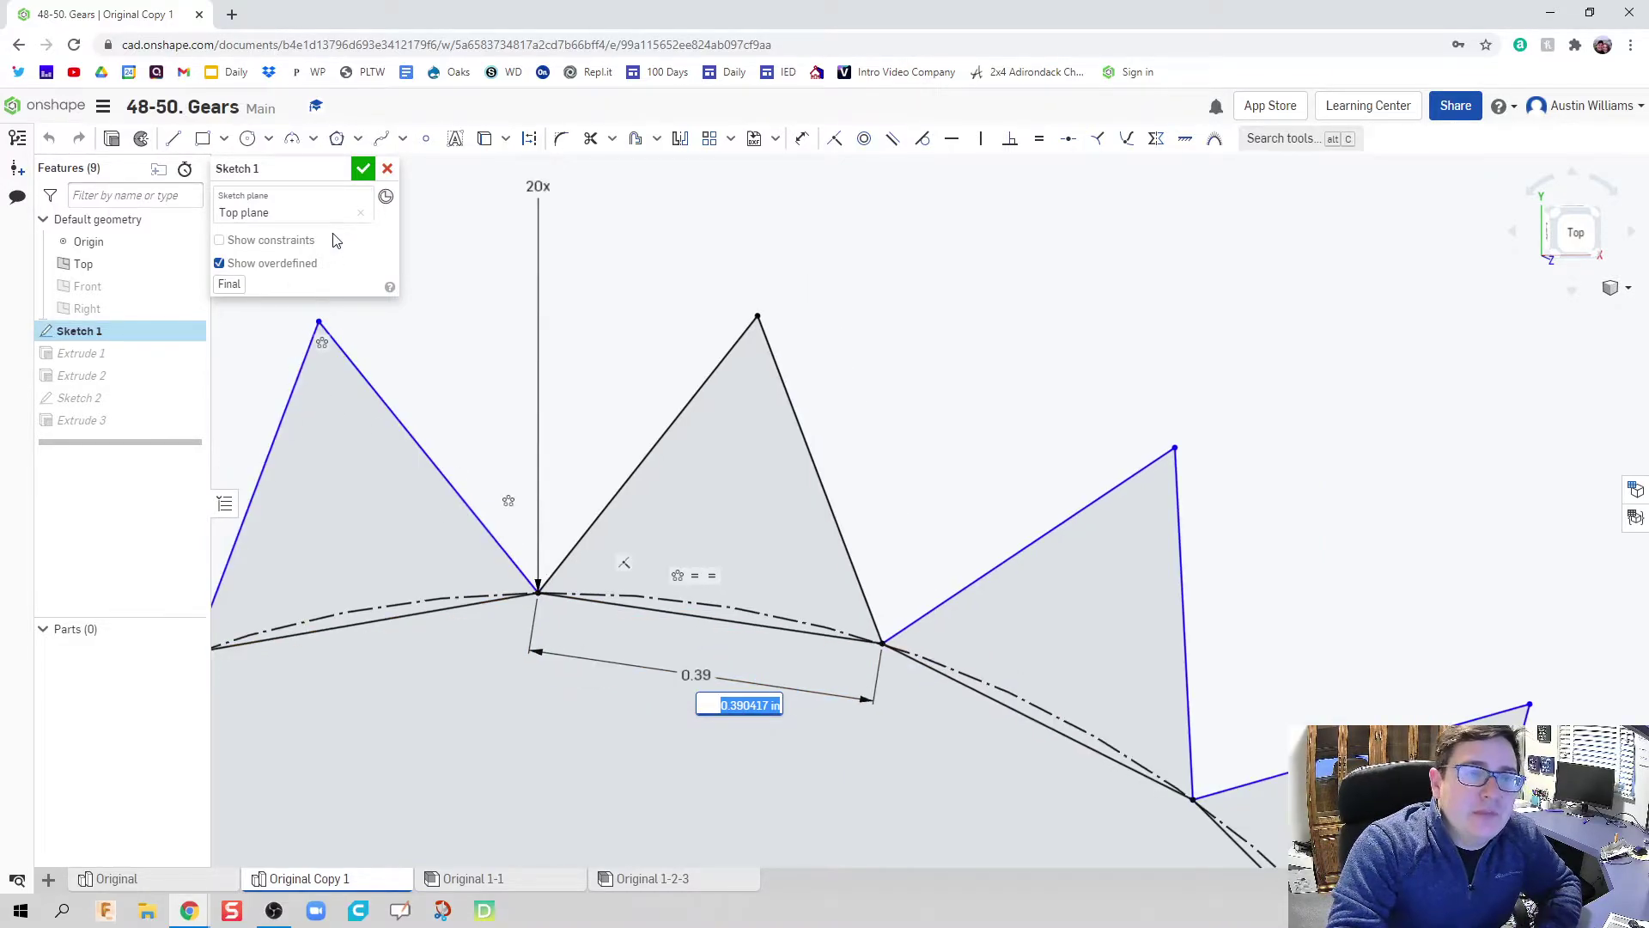
click(364, 169)
scroll(471, 514, down, 2)
key(f)
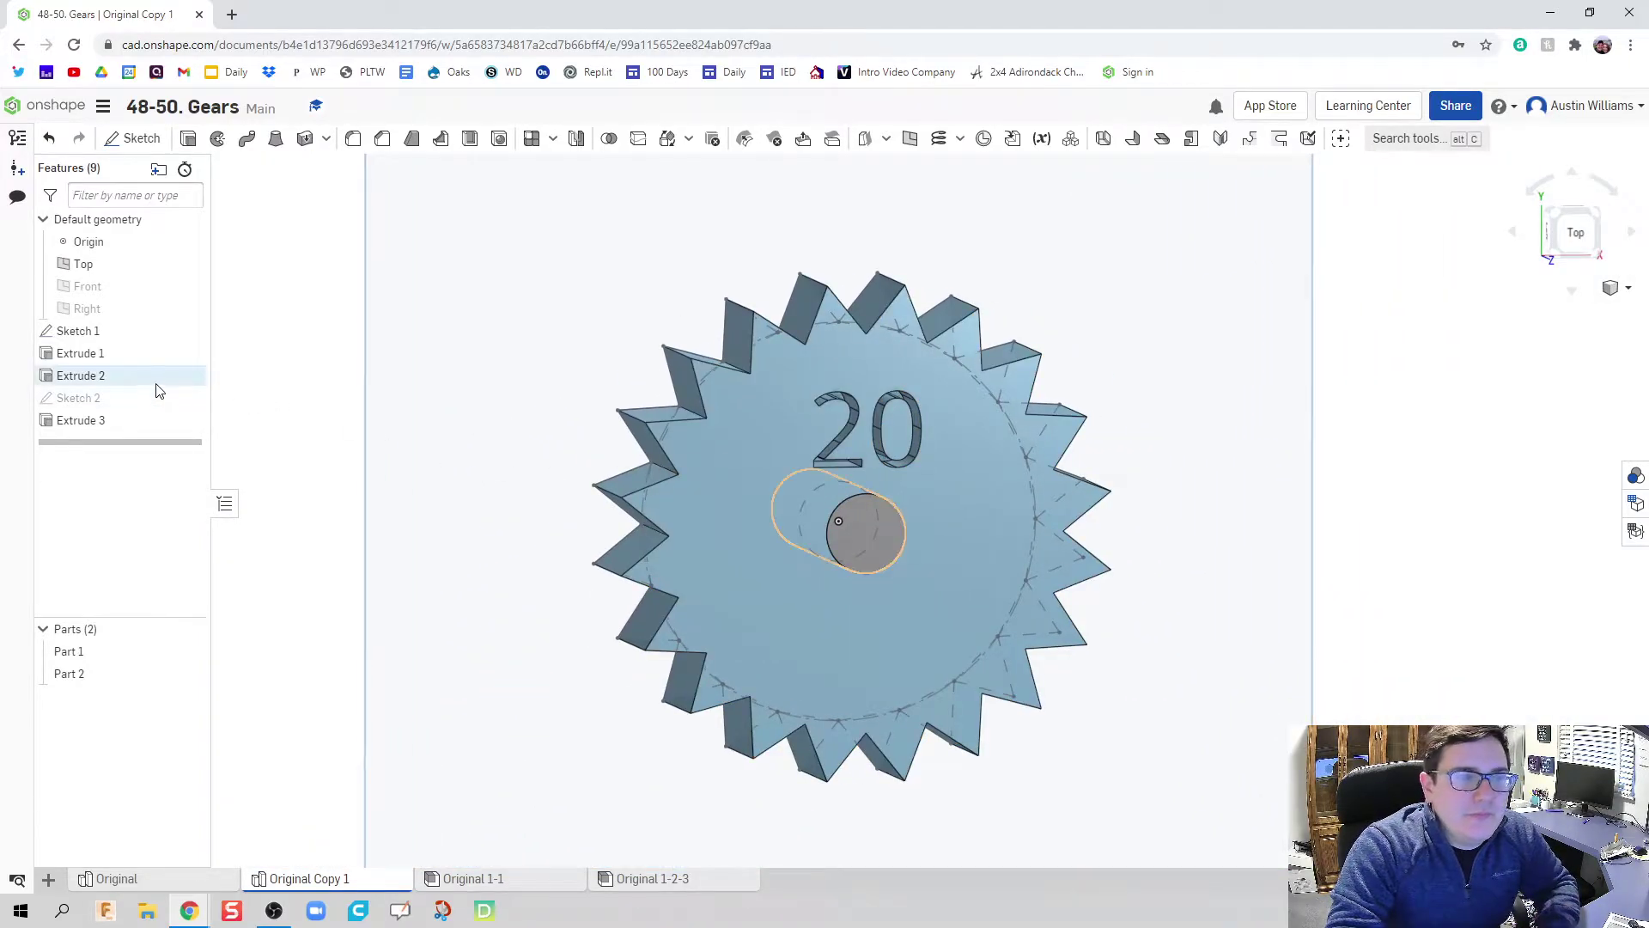
Hide Part 1 and Sketch 1, then start Sketch 3 on the shaft's end face, viewed normal
click(188, 652)
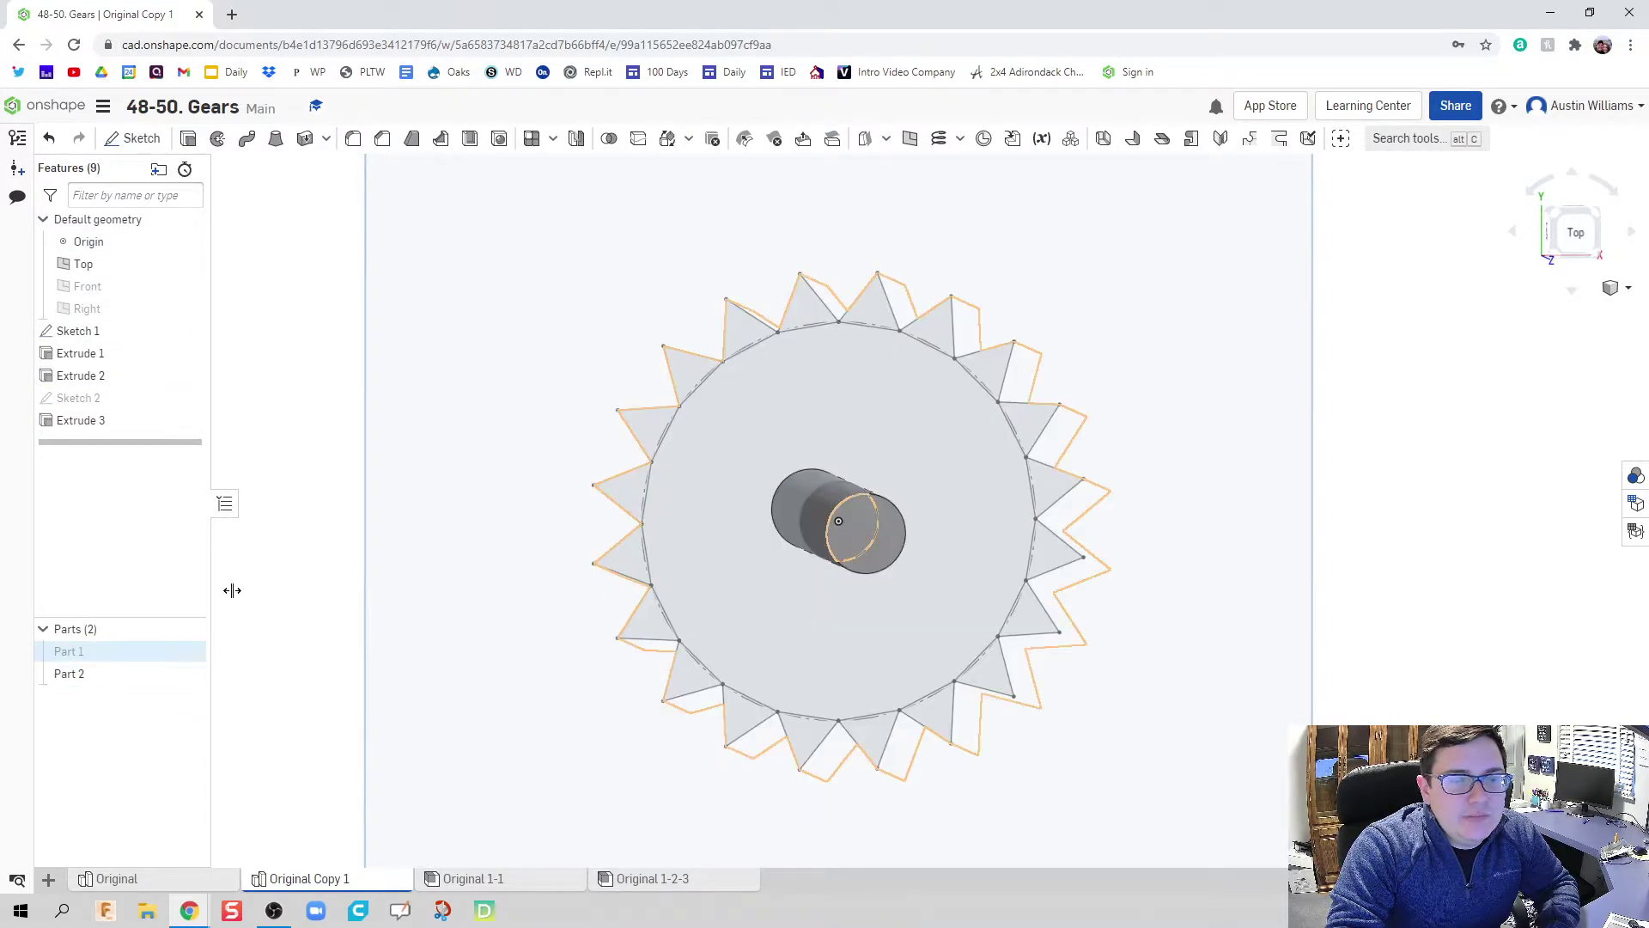
click(188, 331)
click(125, 138)
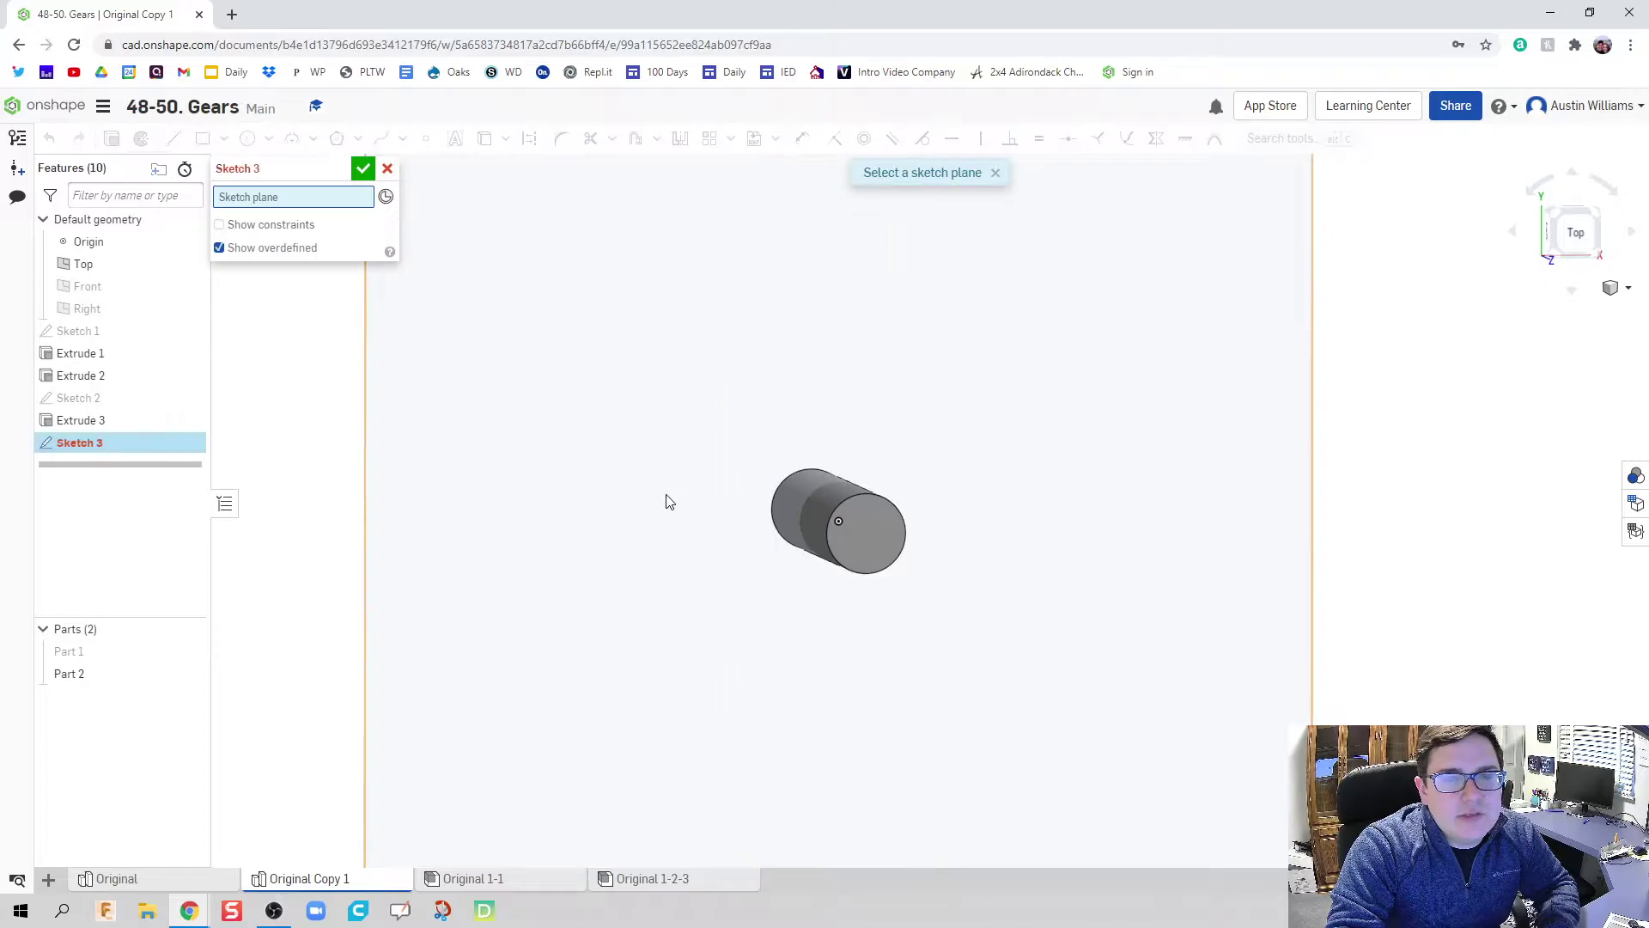
mouse_move(669, 503)
right_down()
mouse_move(863, 513)
mouse_move(670, 515)
right_up()
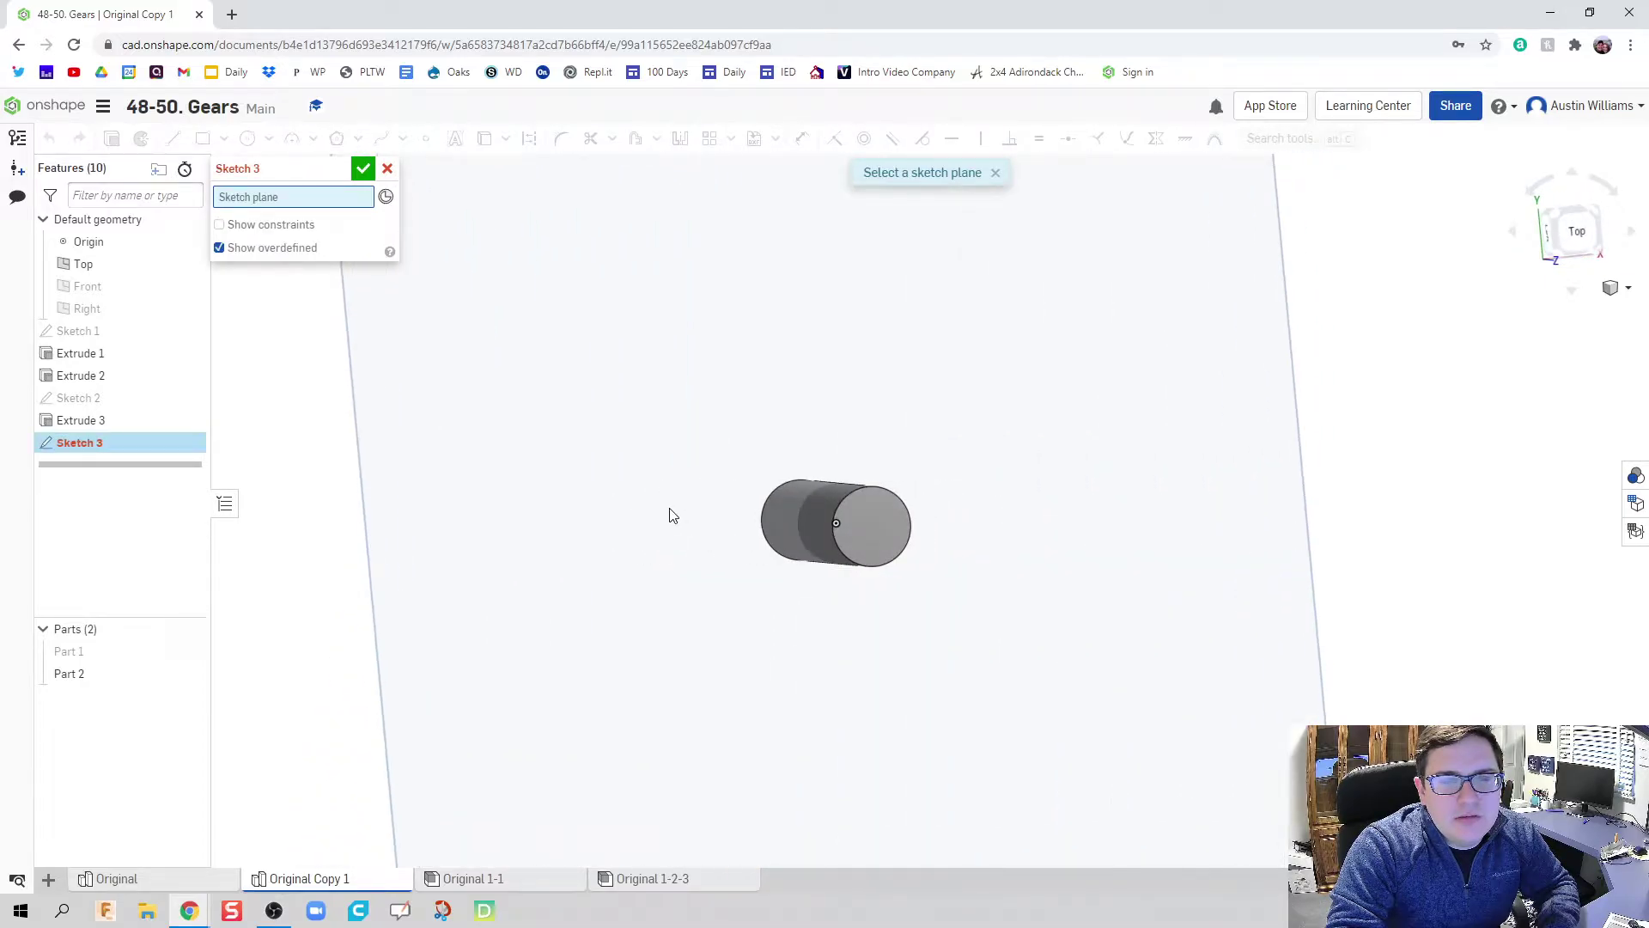
click(850, 531)
right_click(874, 534)
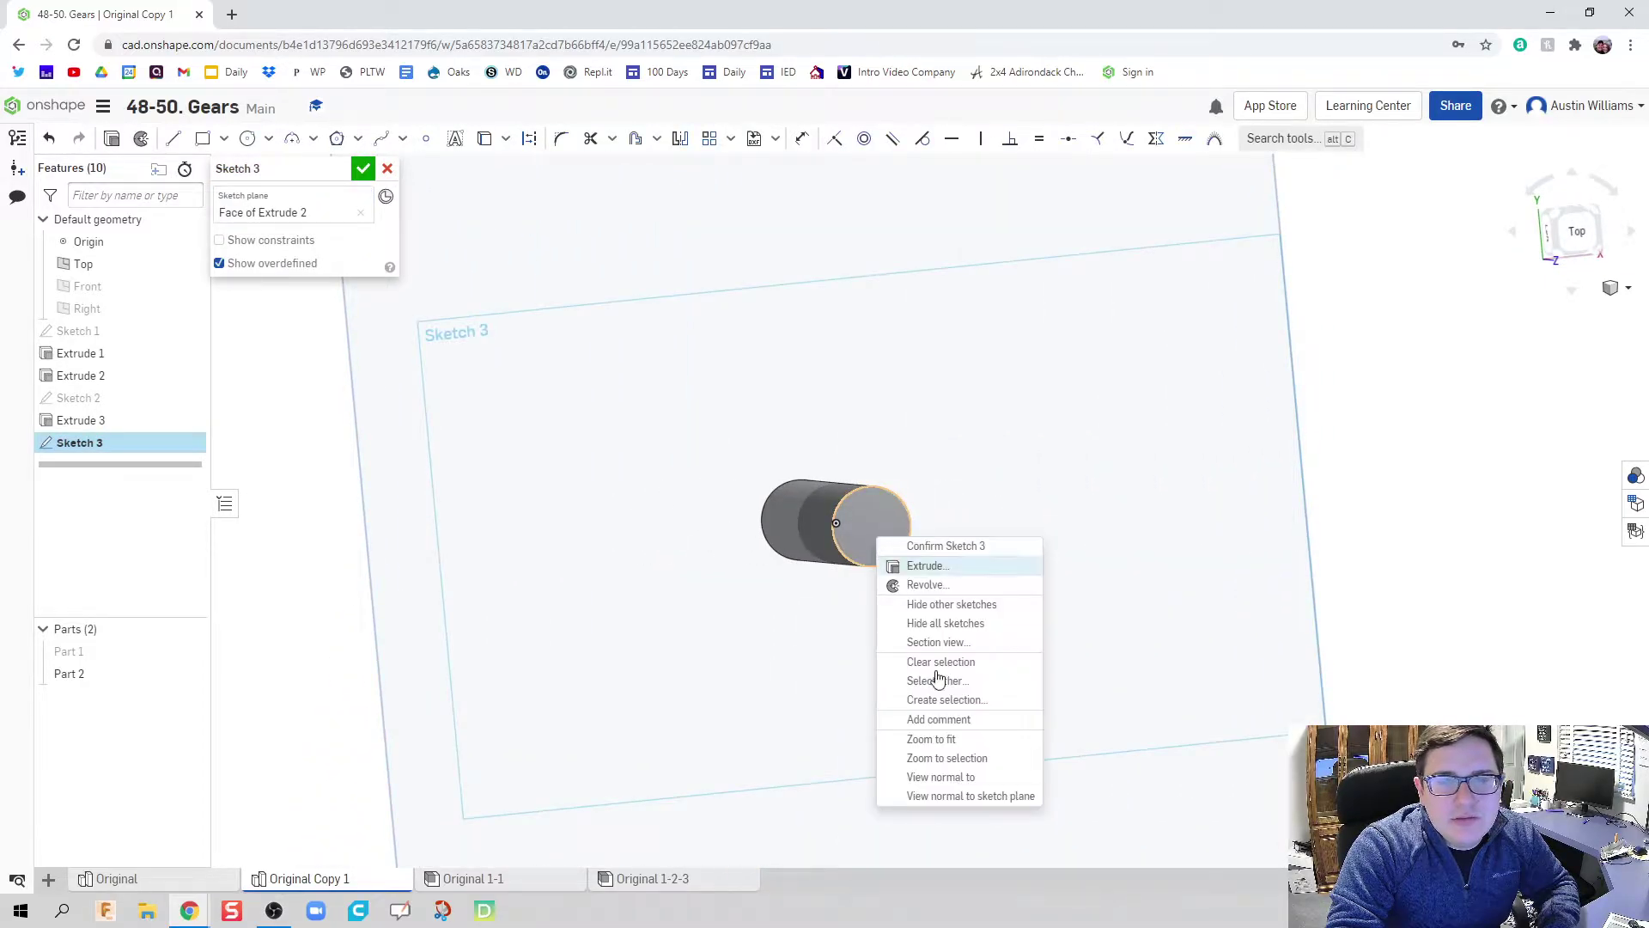
click(943, 779)
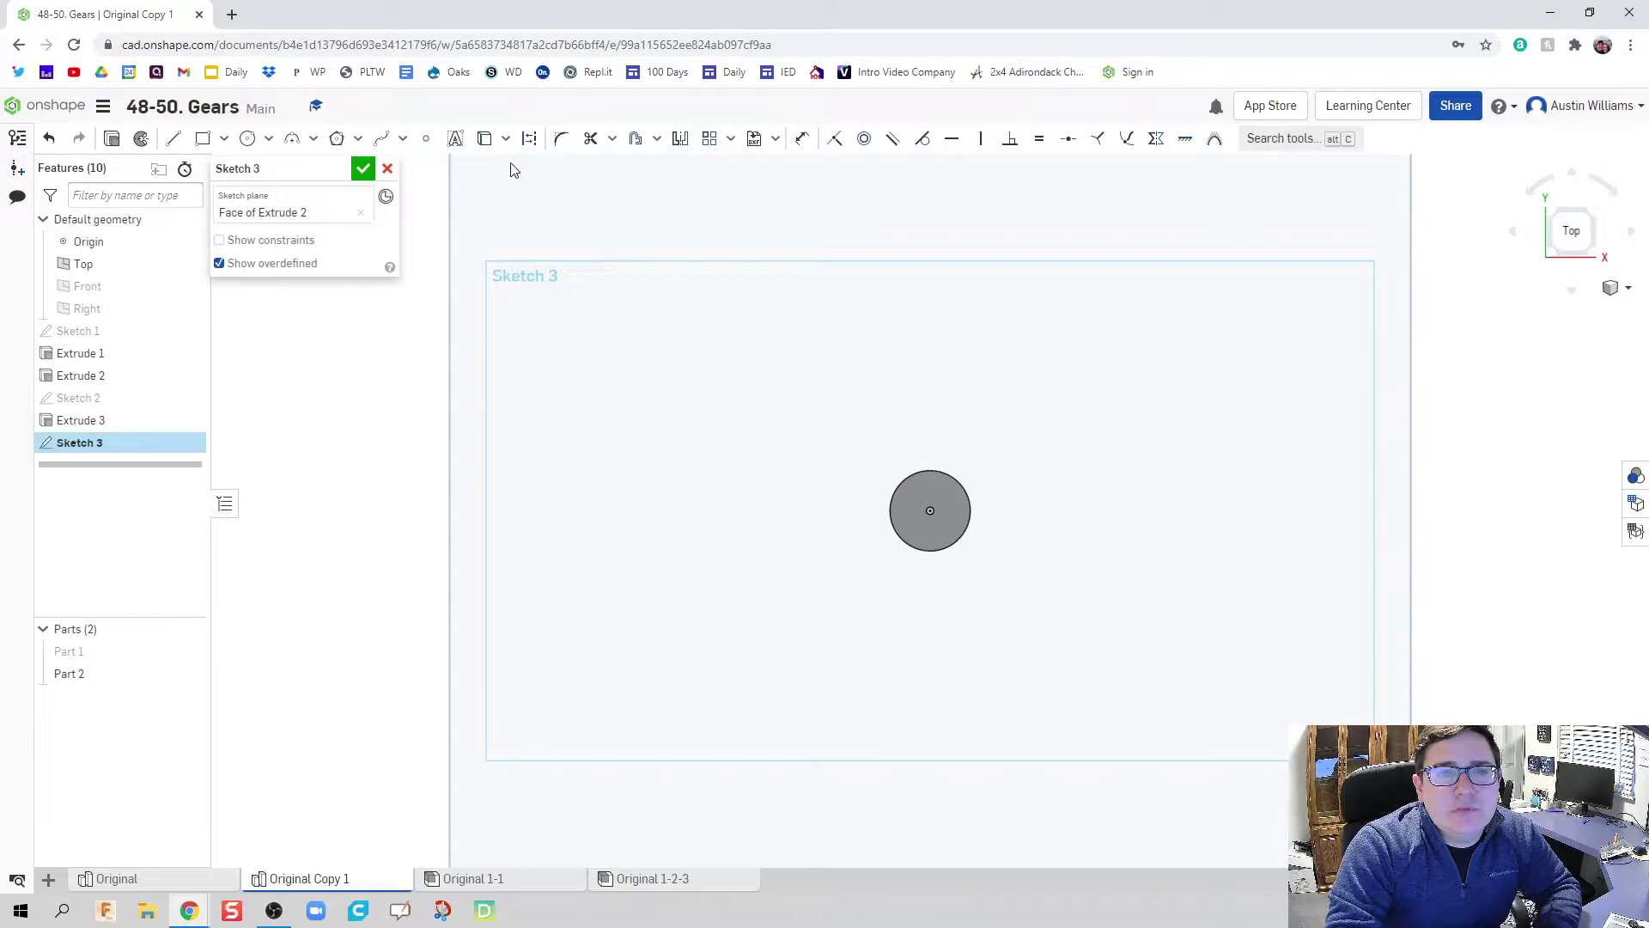
Draw a 10-sided circumscribed polygon centred on the shaft's end circle
click(359, 140)
click(371, 201)
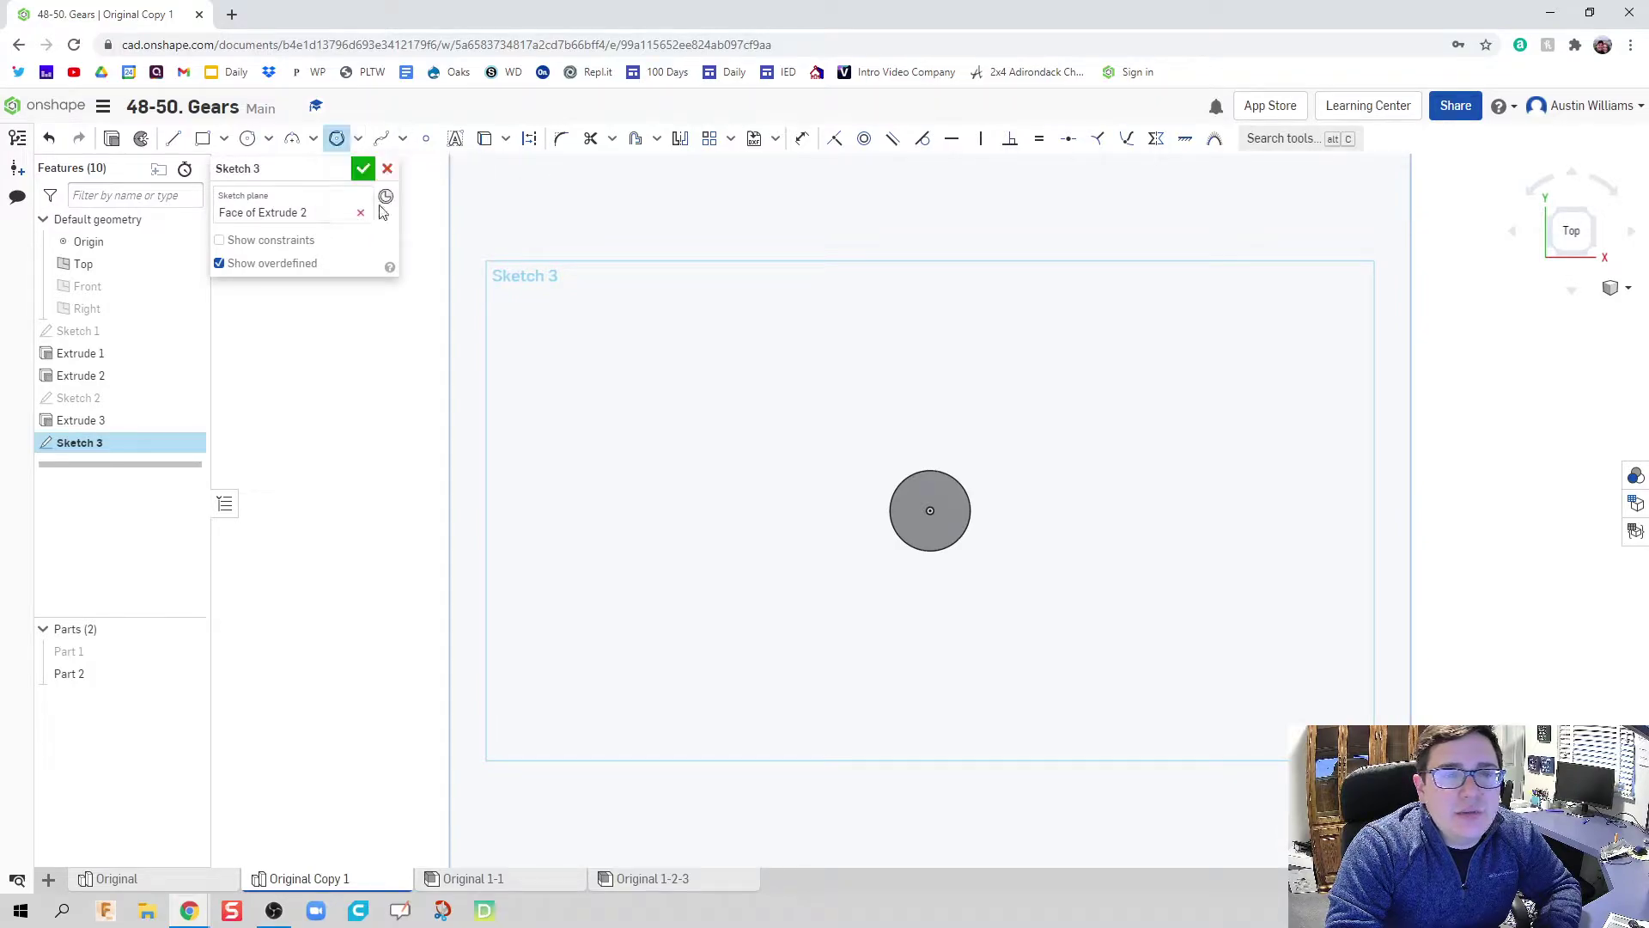
click(931, 511)
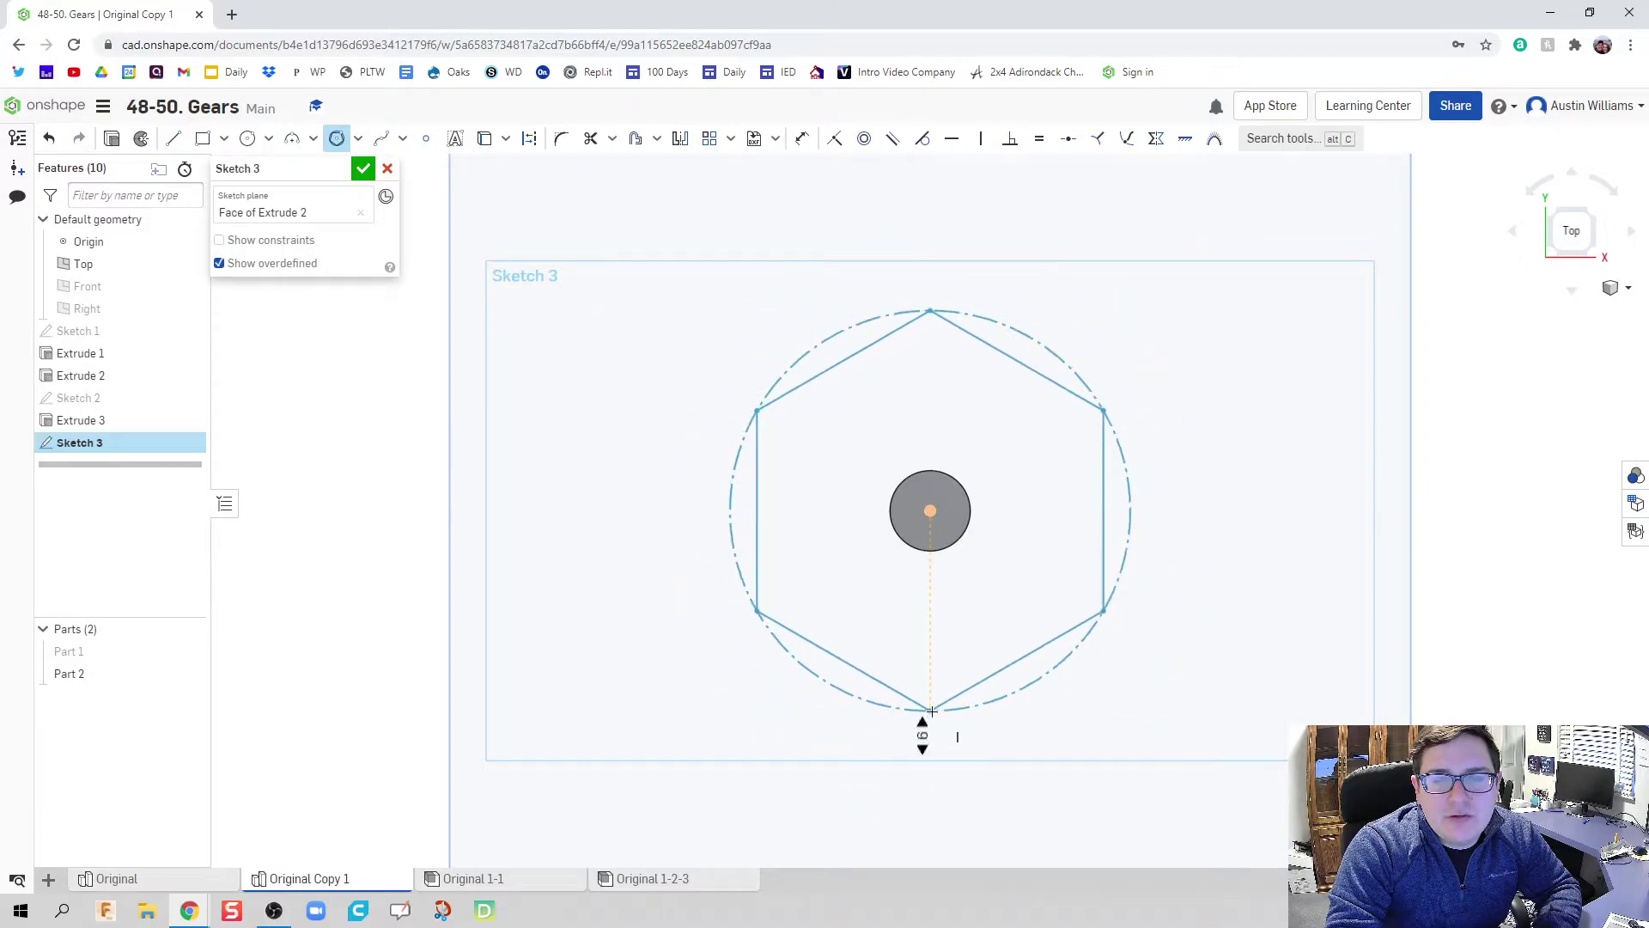
scroll(926, 764, up, 3)
scroll(924, 776, up, 1)
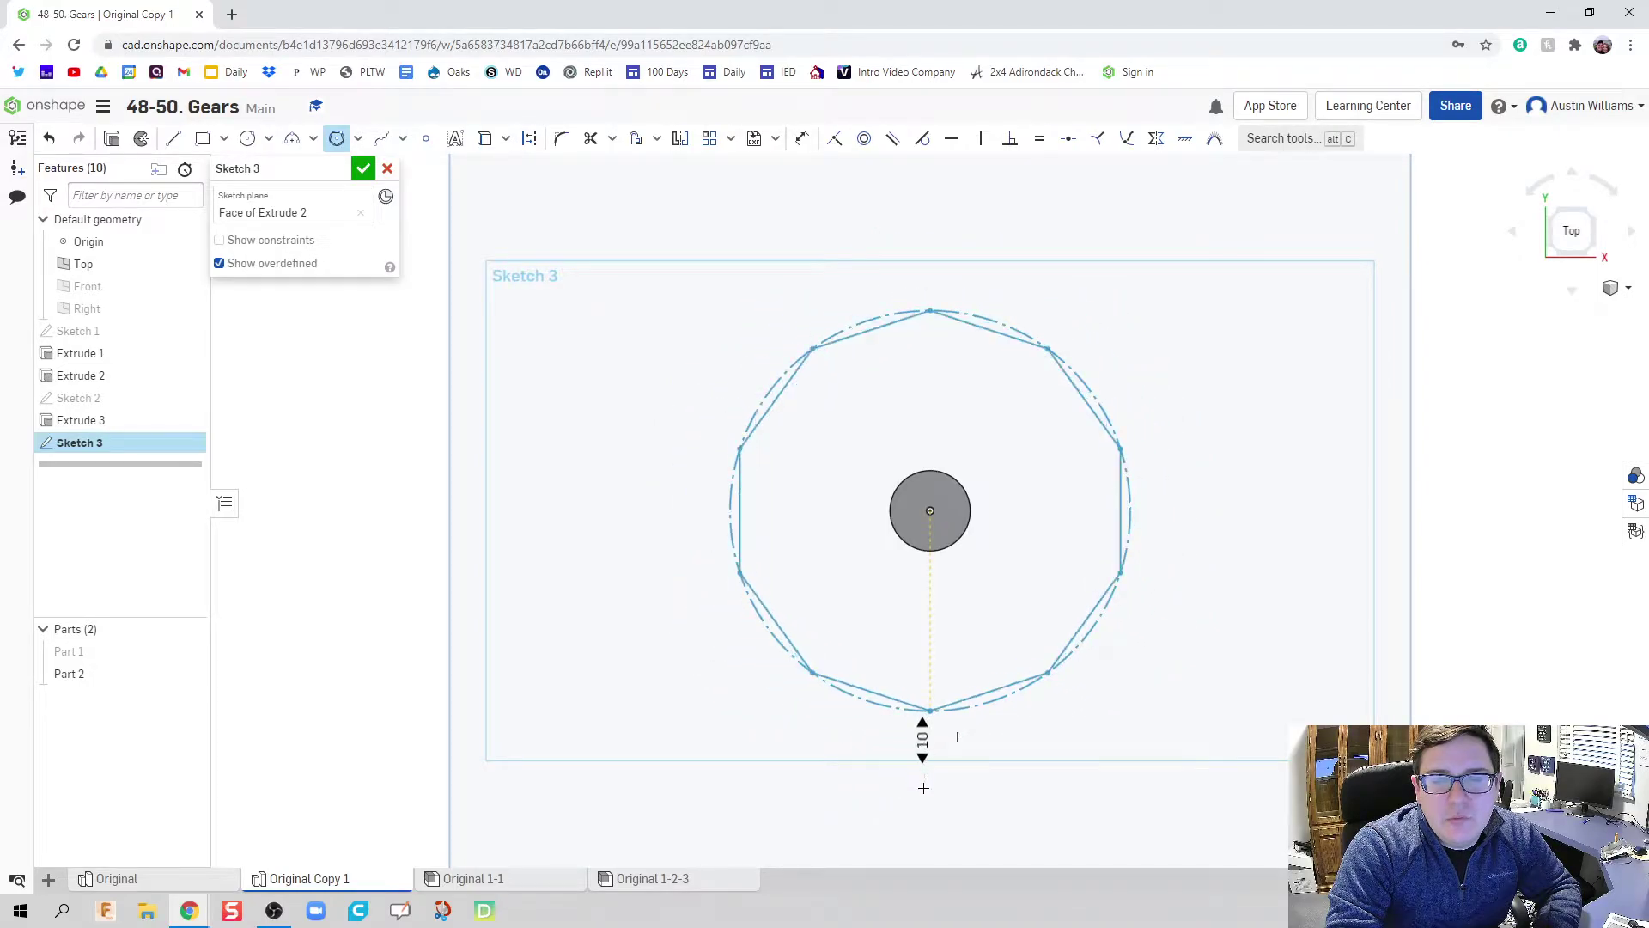
click(923, 790)
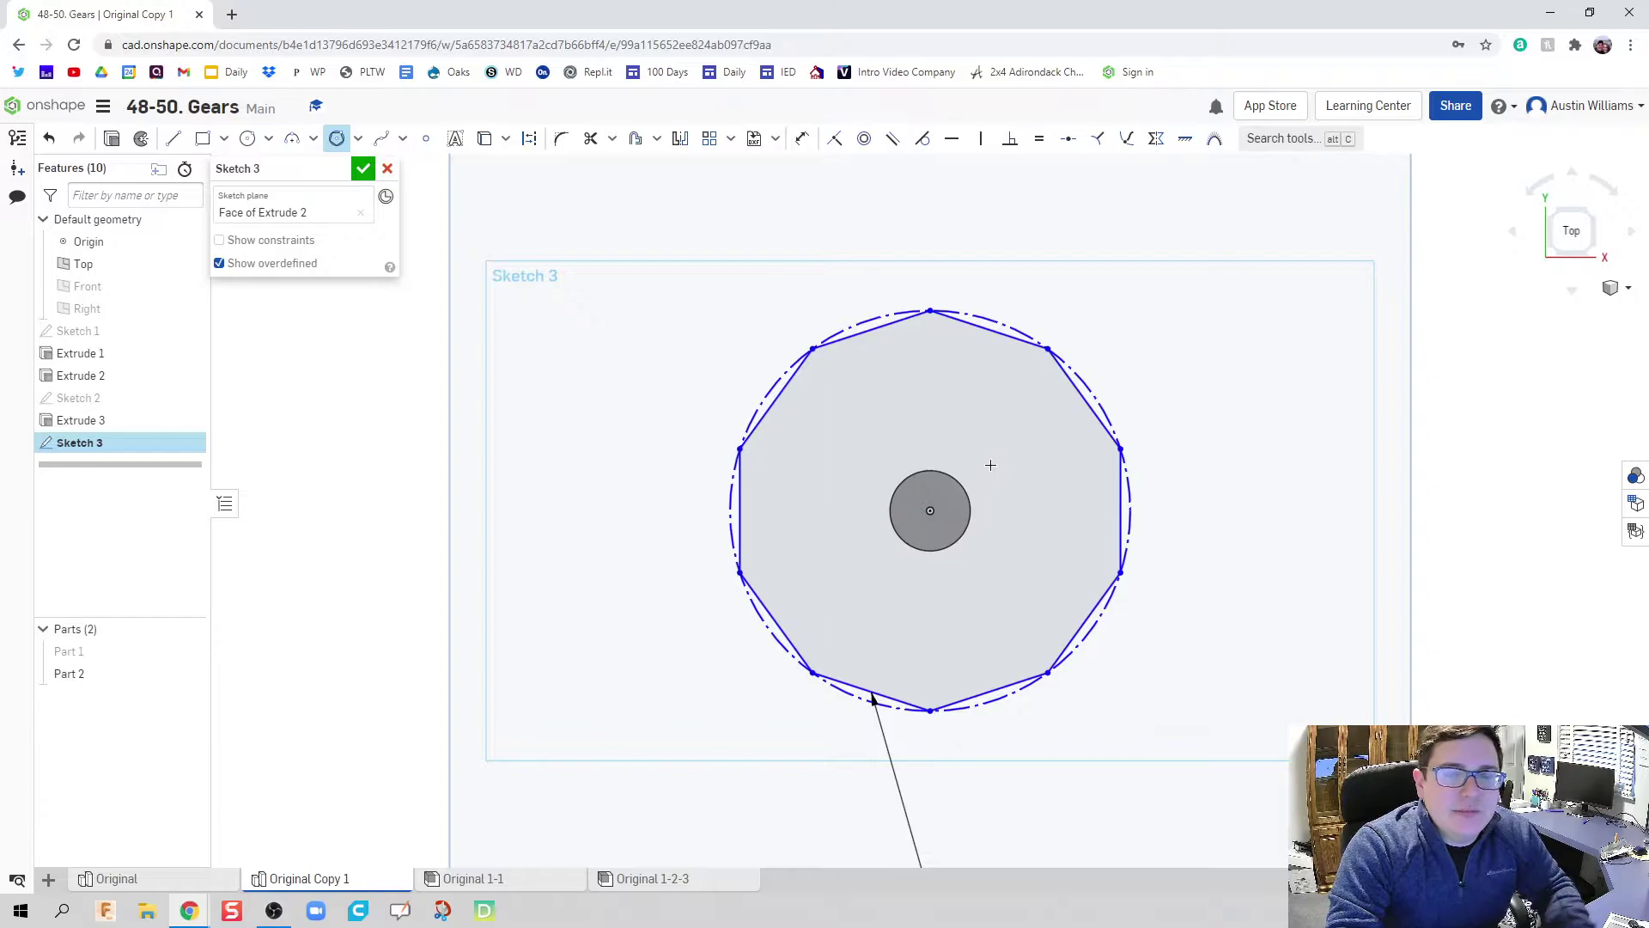
Draw a triangular tooth on the polygon's top edge, spanning two vertices
scroll(957, 452, up, 5)
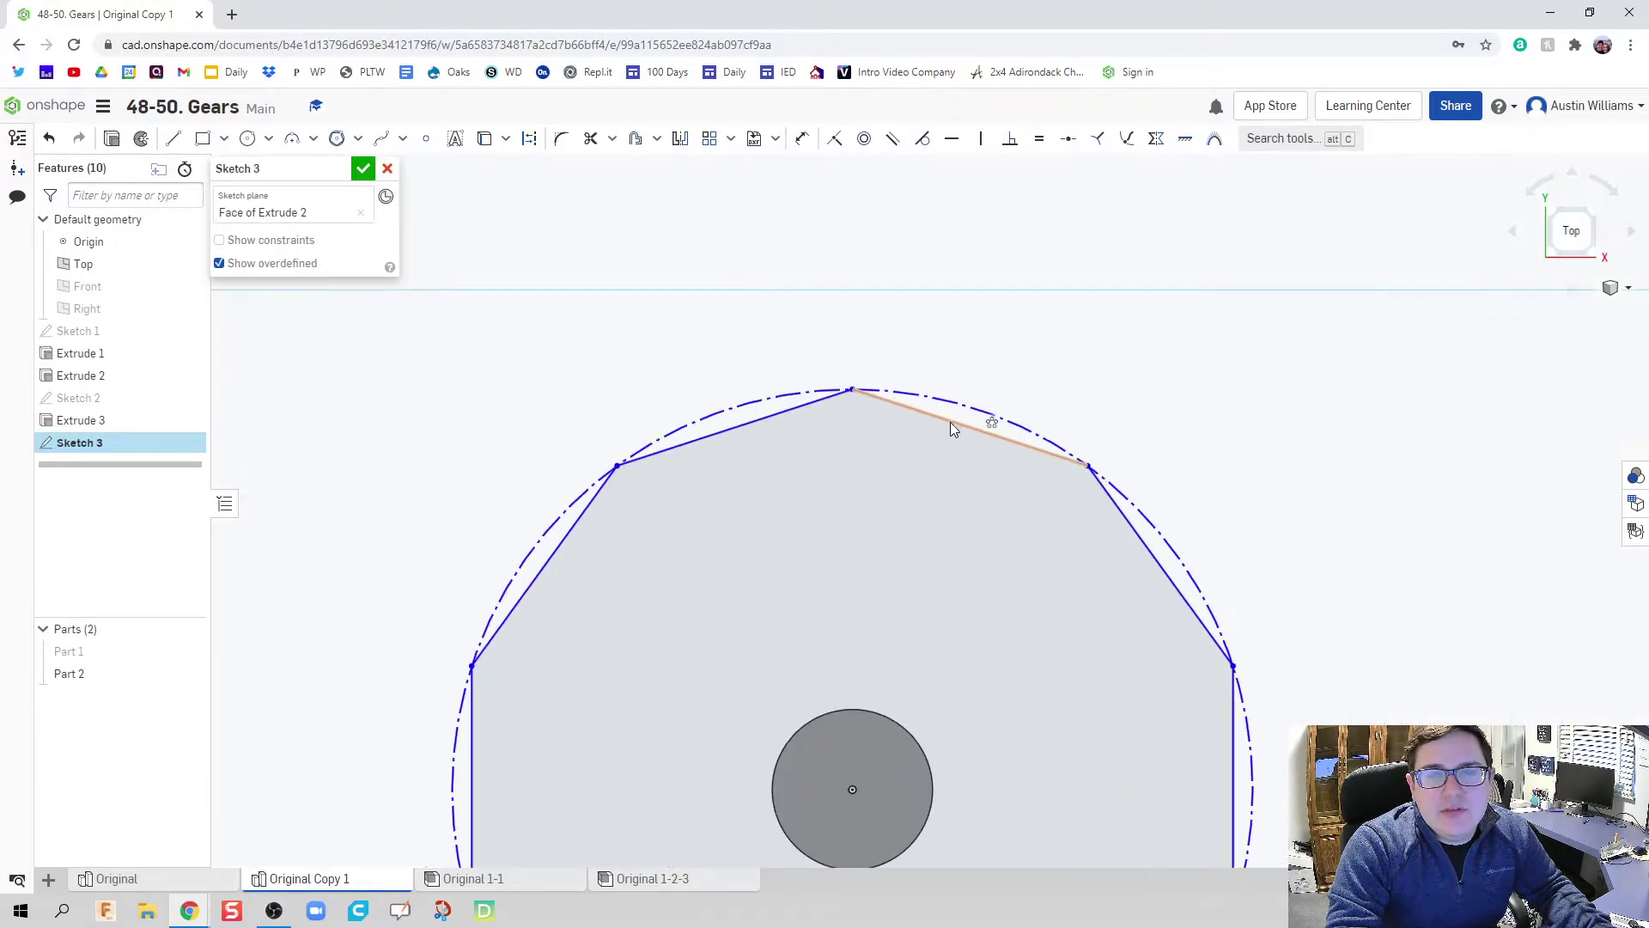
middle_drag(911, 512, 763, 578)
scroll(750, 574, down, 1)
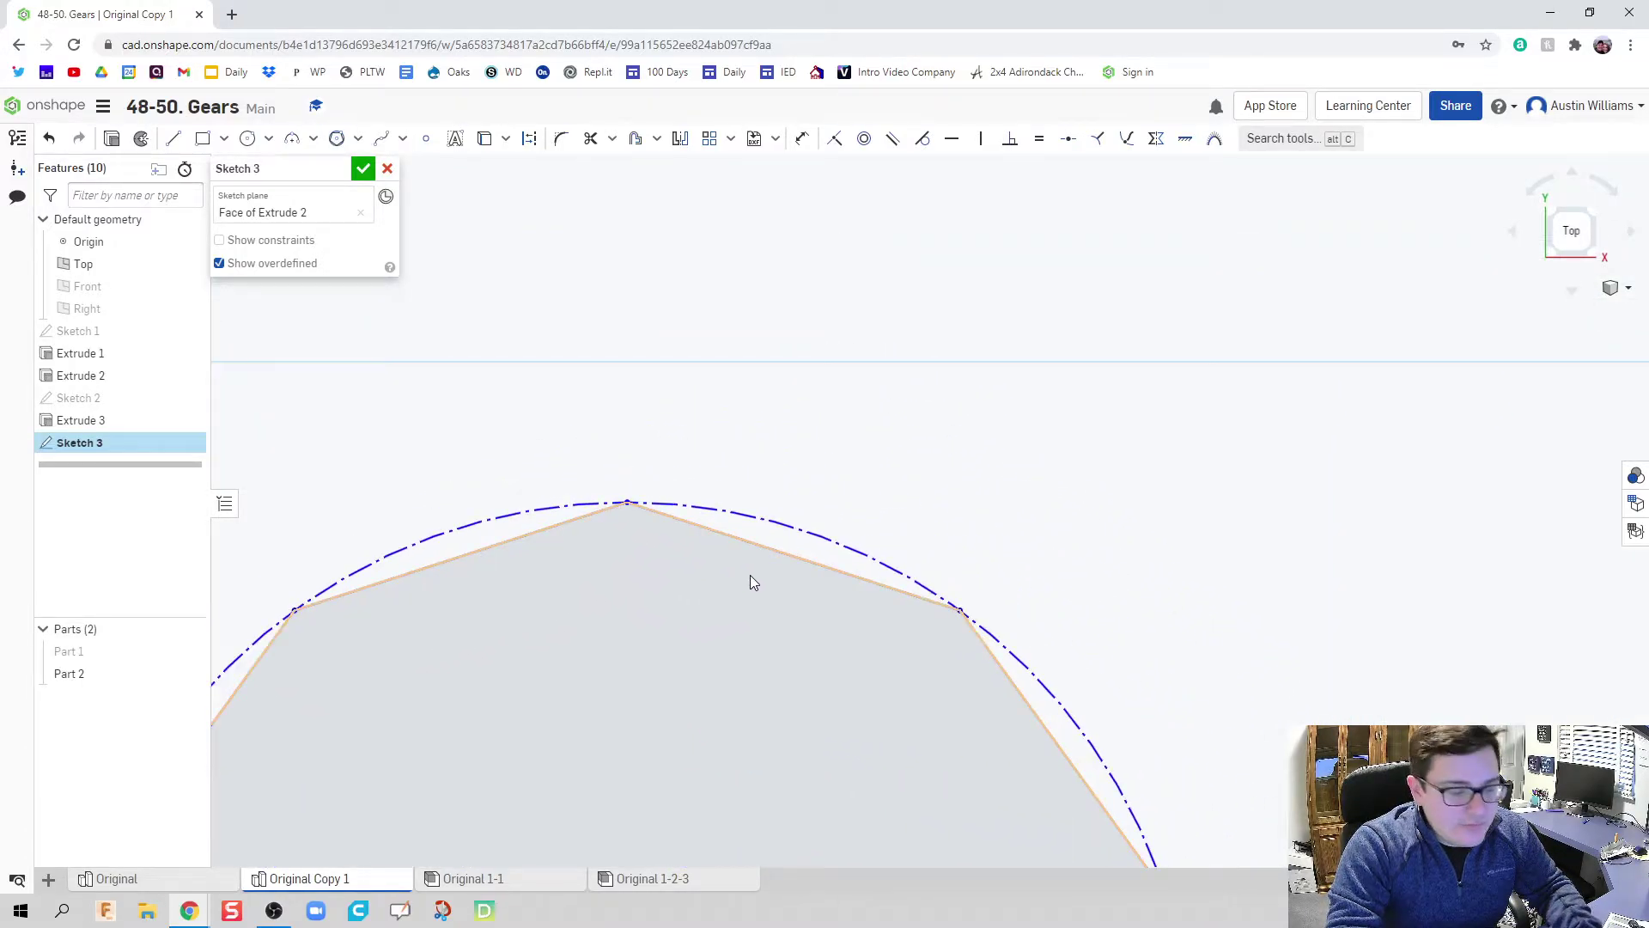
key(l)
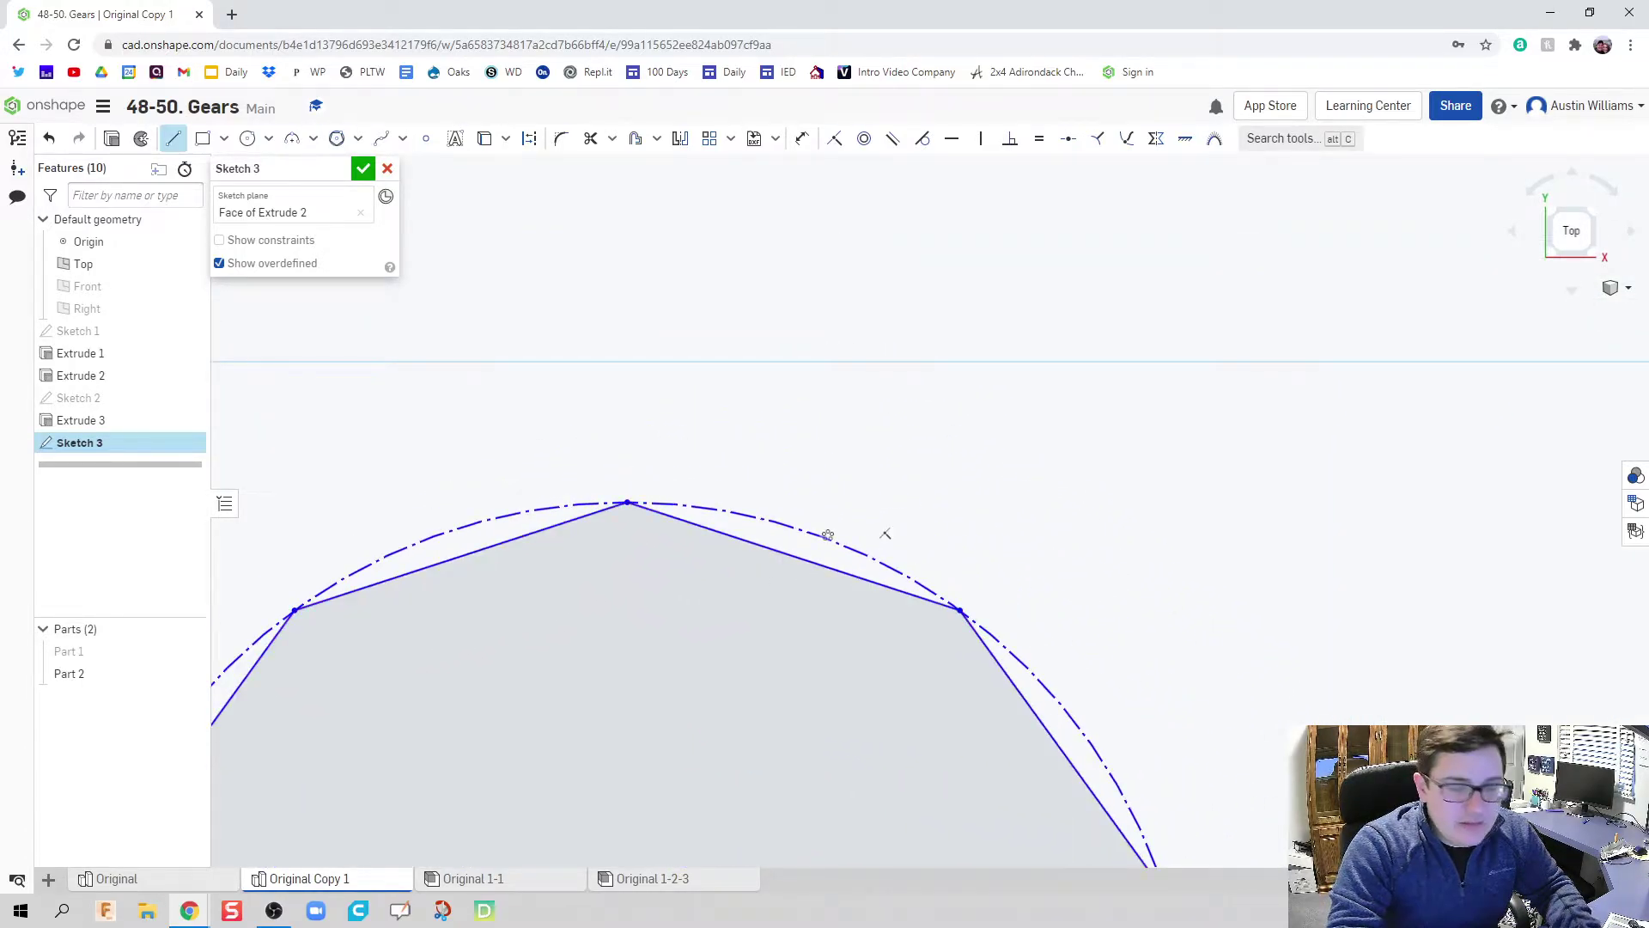
click(960, 611)
click(890, 290)
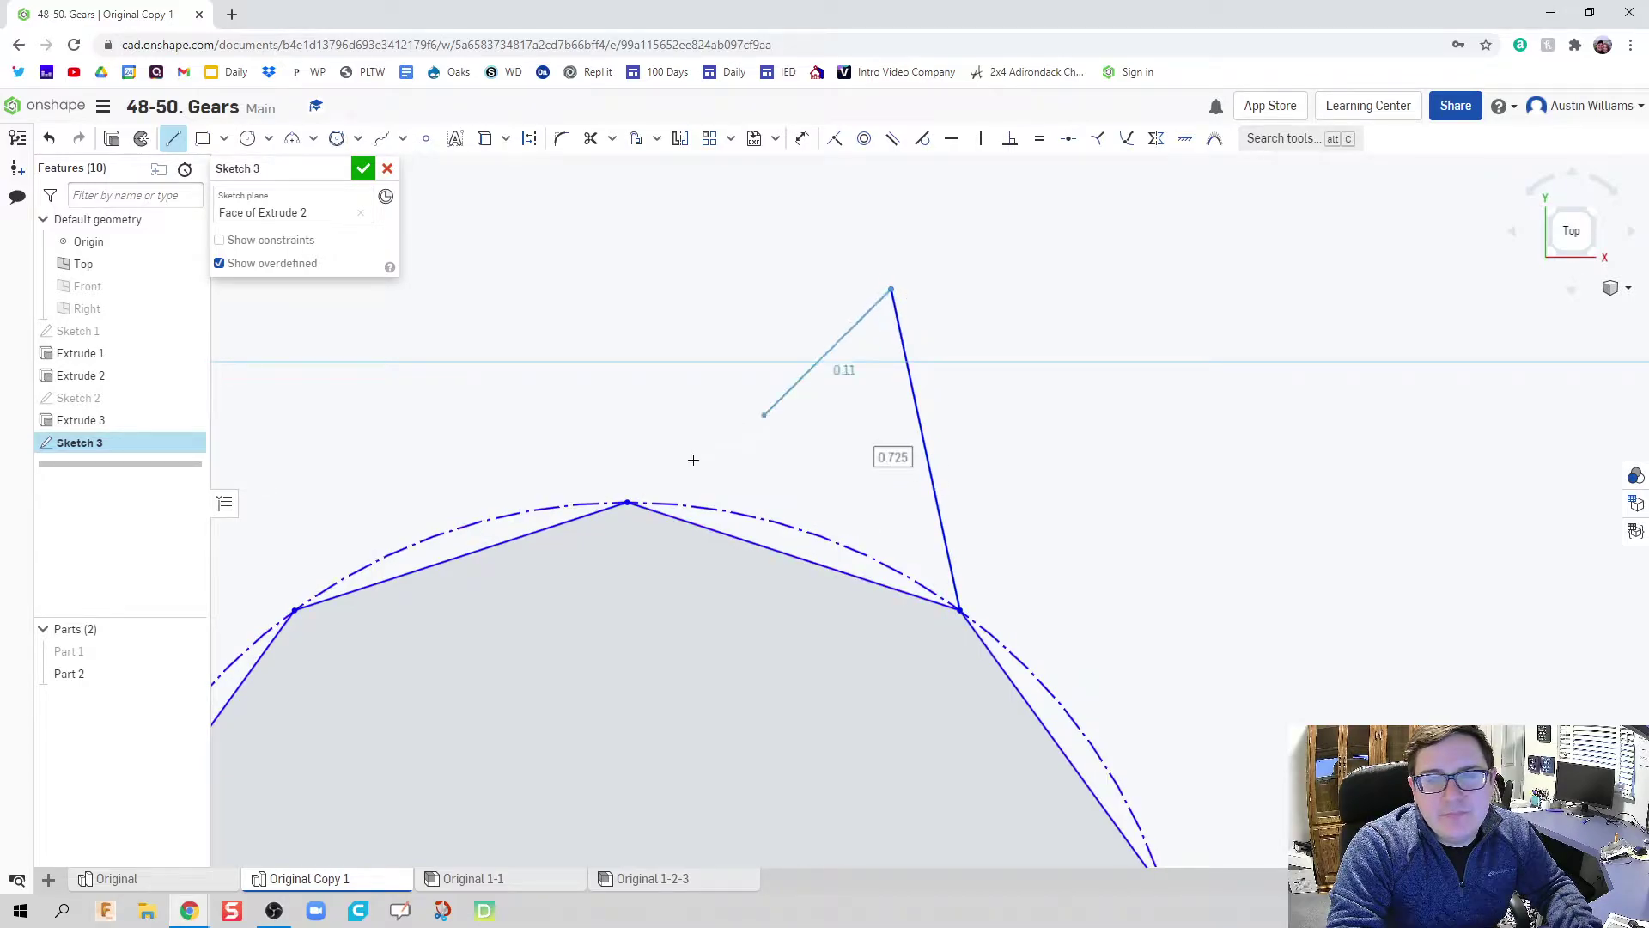
click(625, 504)
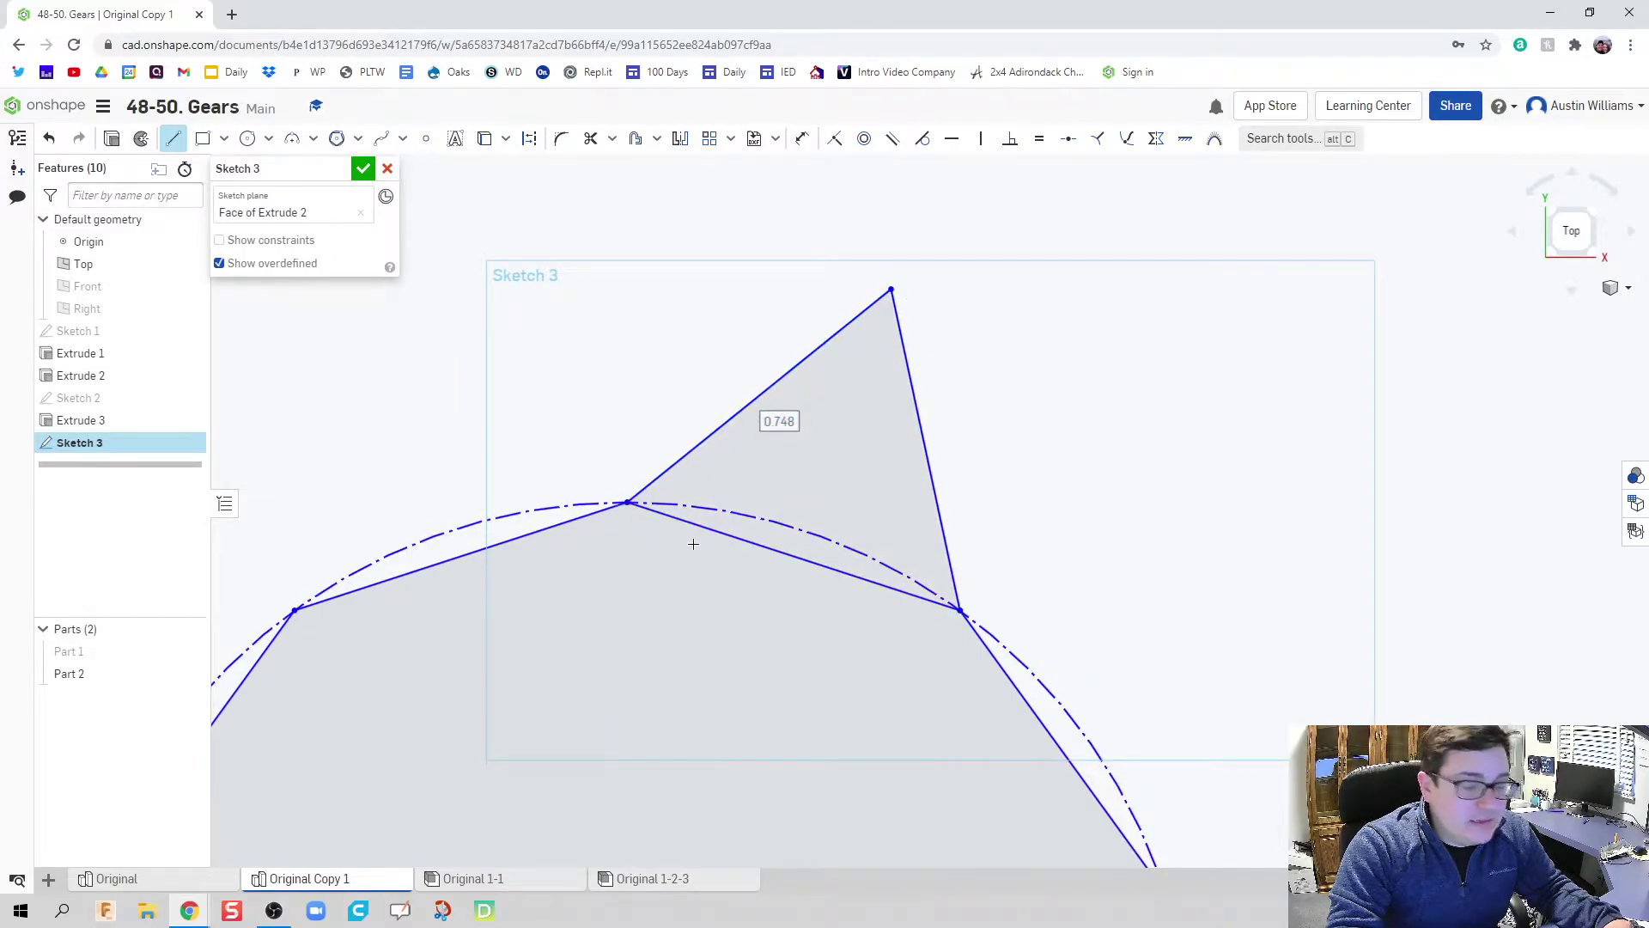
Dimension the tooth base to 0.390417 in (0.39)
key(d)
click(761, 550)
click(740, 606)
text(0.390417 in)
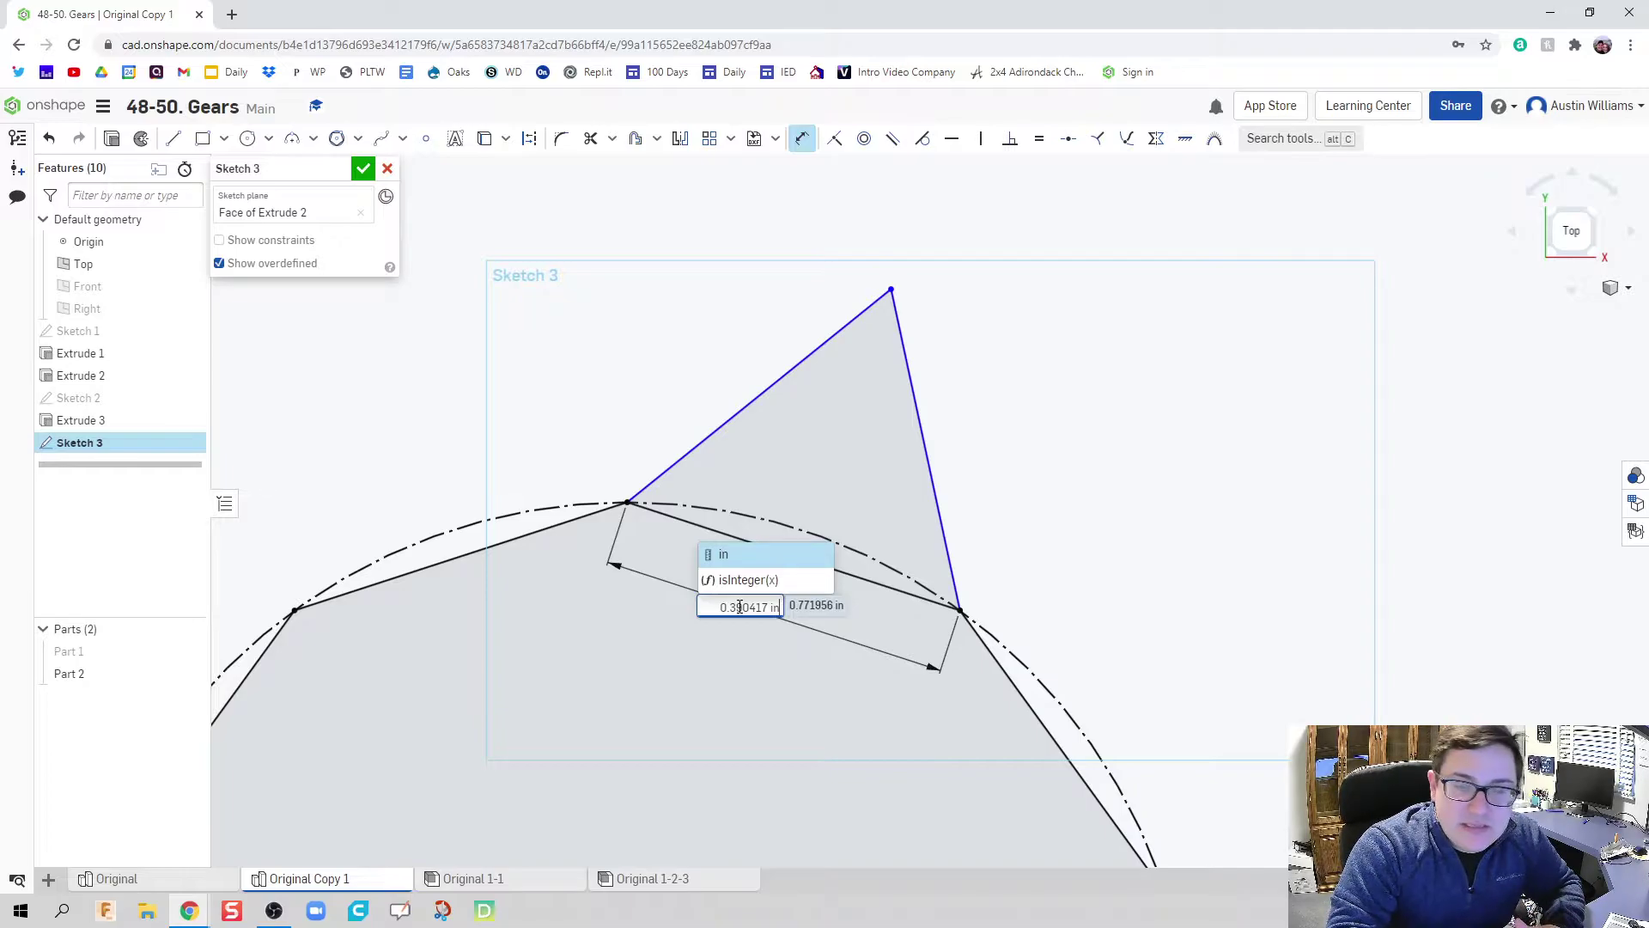
key(Return)
Make the triangle's left edge equal in length to the polygon's top edge
scroll(738, 605, down, 4)
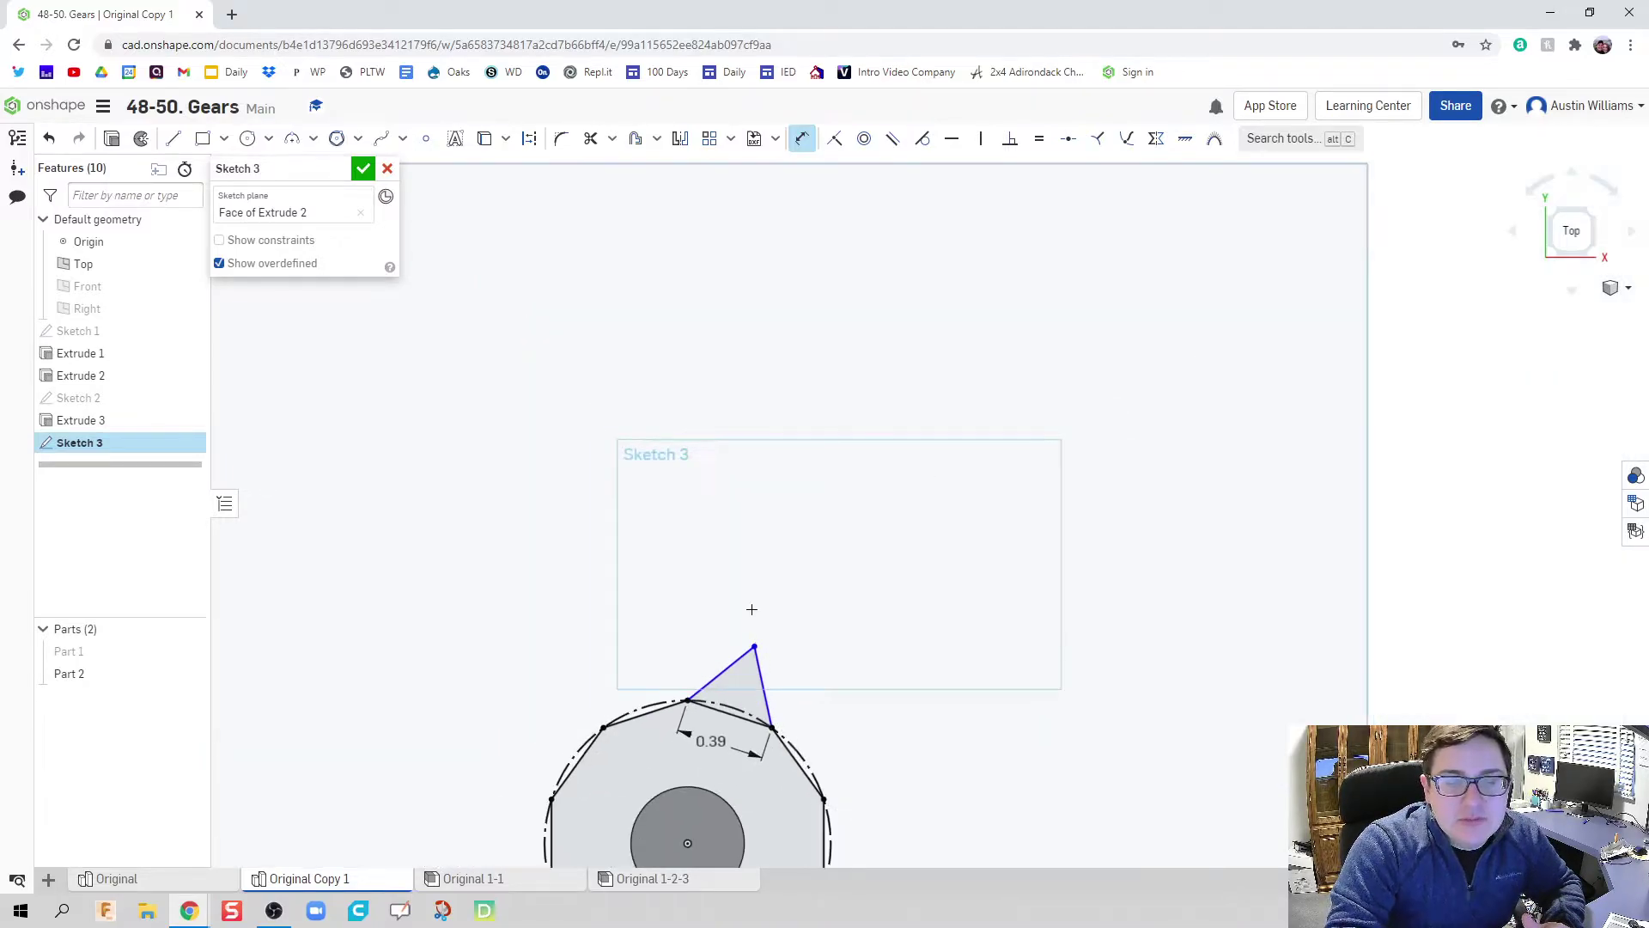
middle_drag(751, 600, 758, 250)
scroll(867, 428, up, 2)
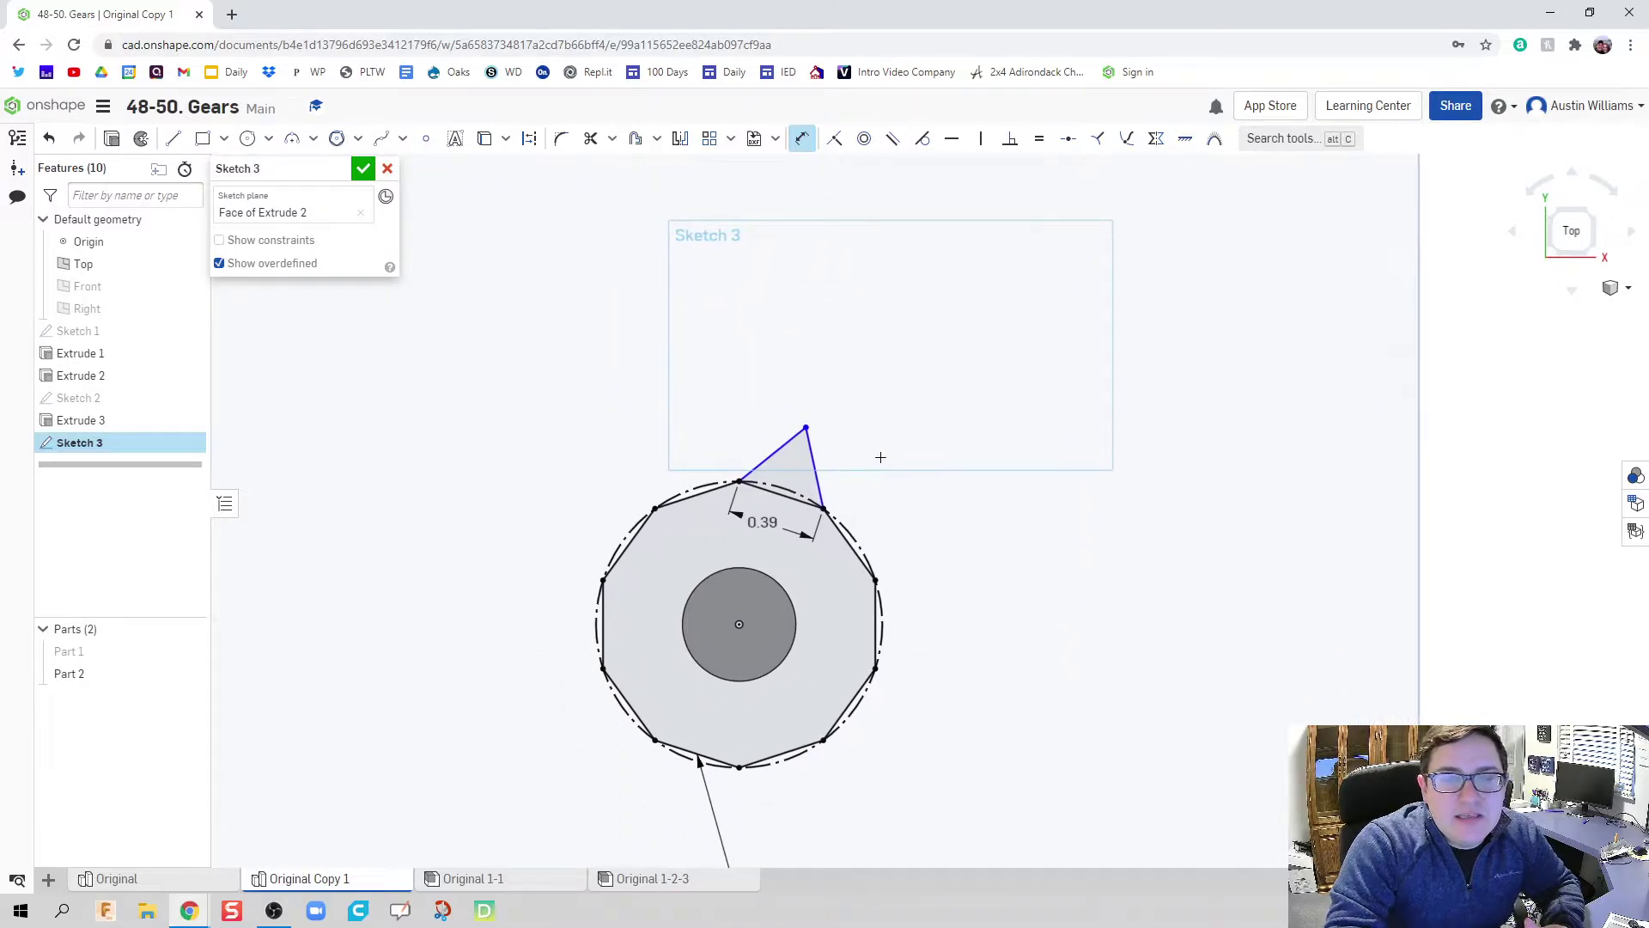
middle_drag(873, 456, 921, 382)
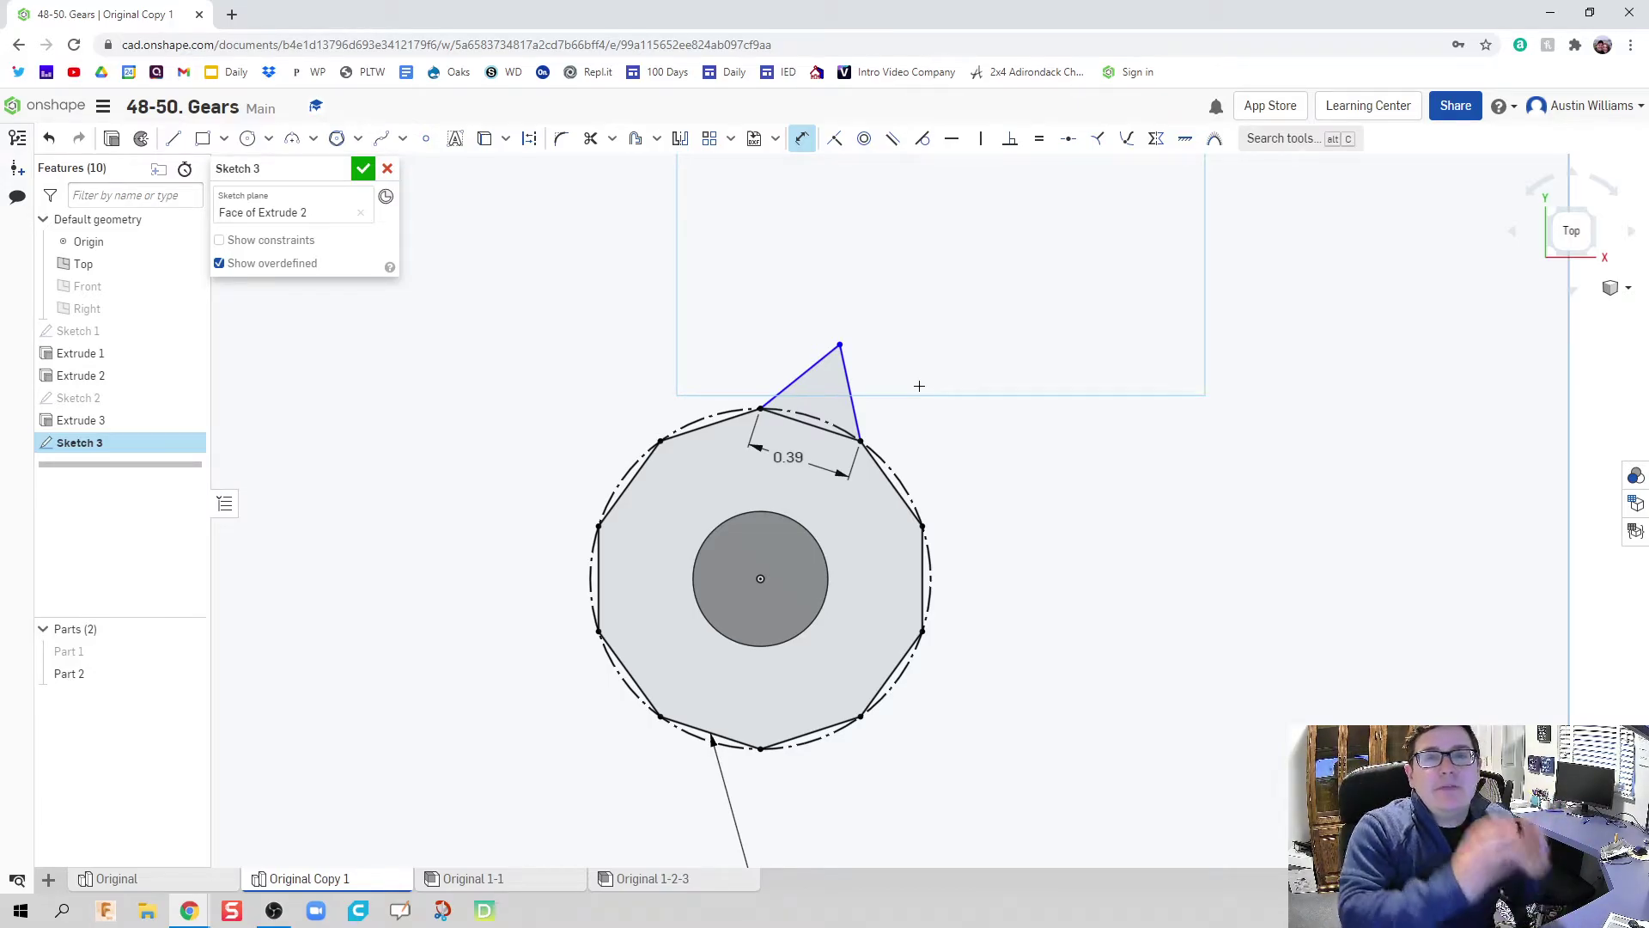
click(1039, 138)
click(800, 380)
click(801, 423)
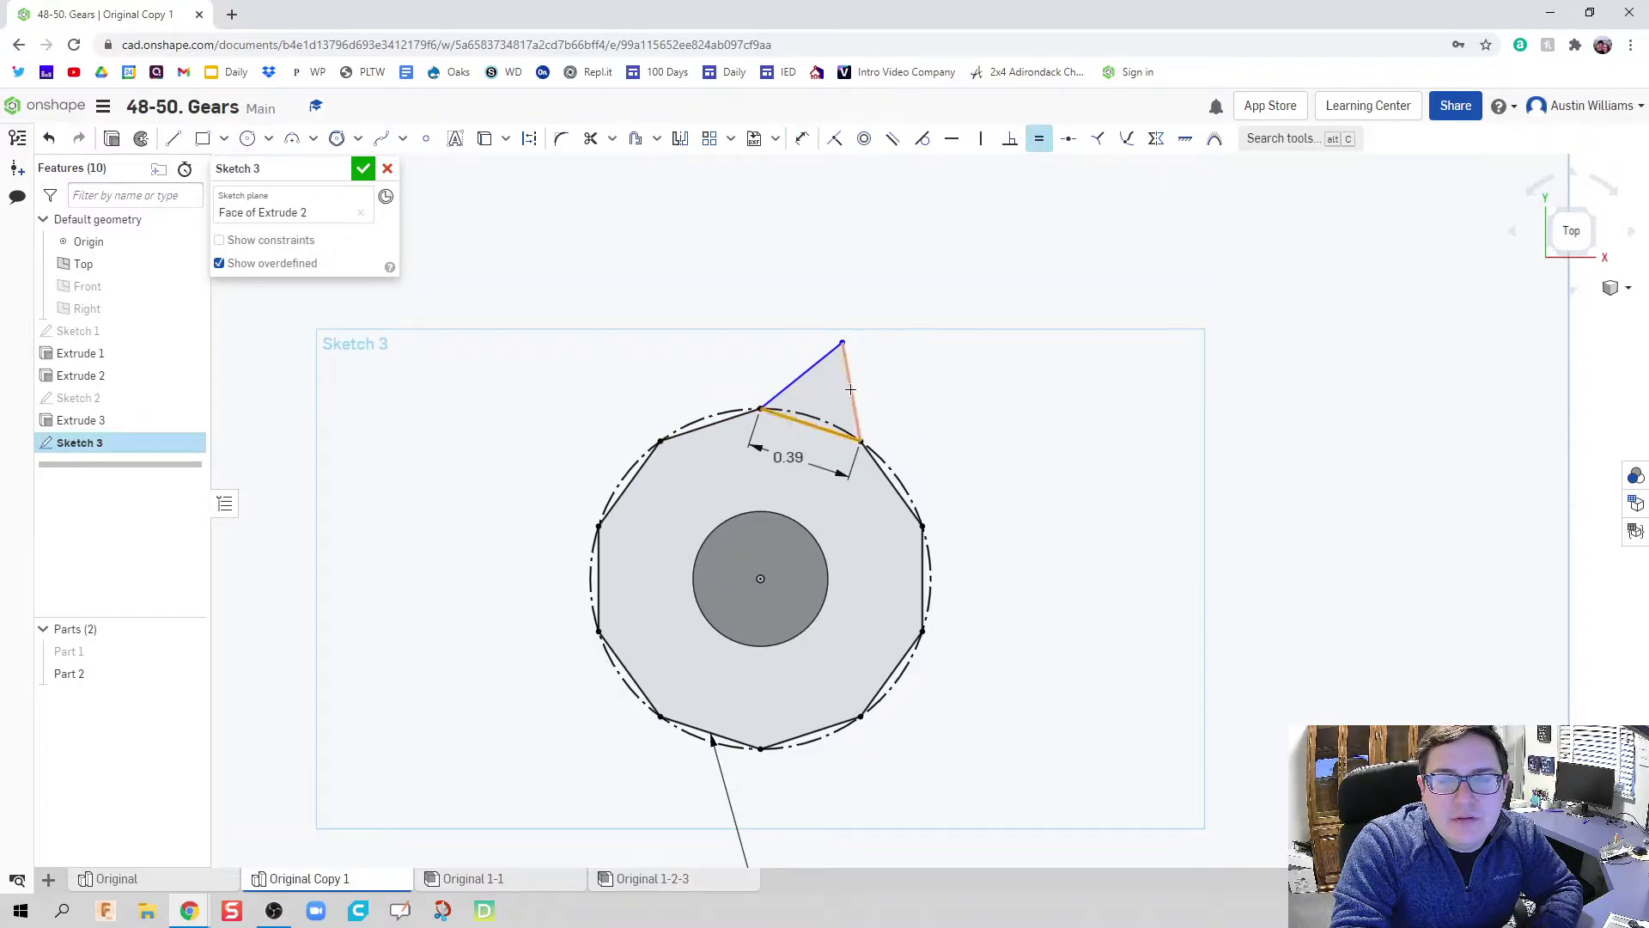
scroll(945, 404, up, 3)
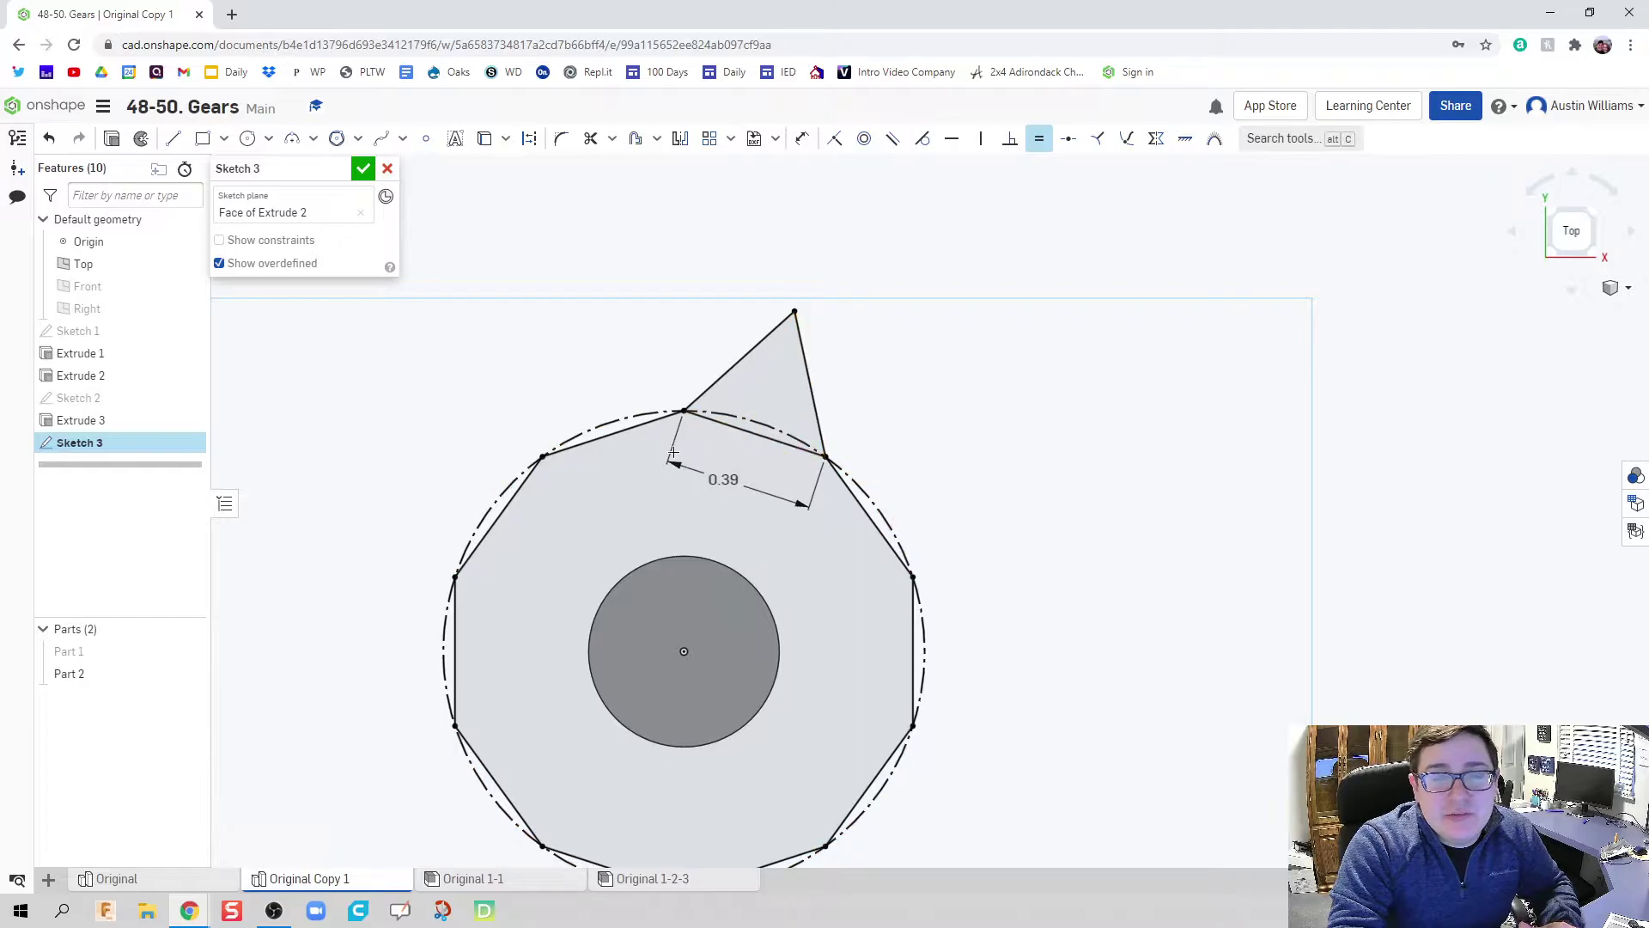
Circularly pattern the two tooth edges 10 times around the sketch centre
middle_drag(590, 254, 663, 194)
scroll(720, 137, down, 3)
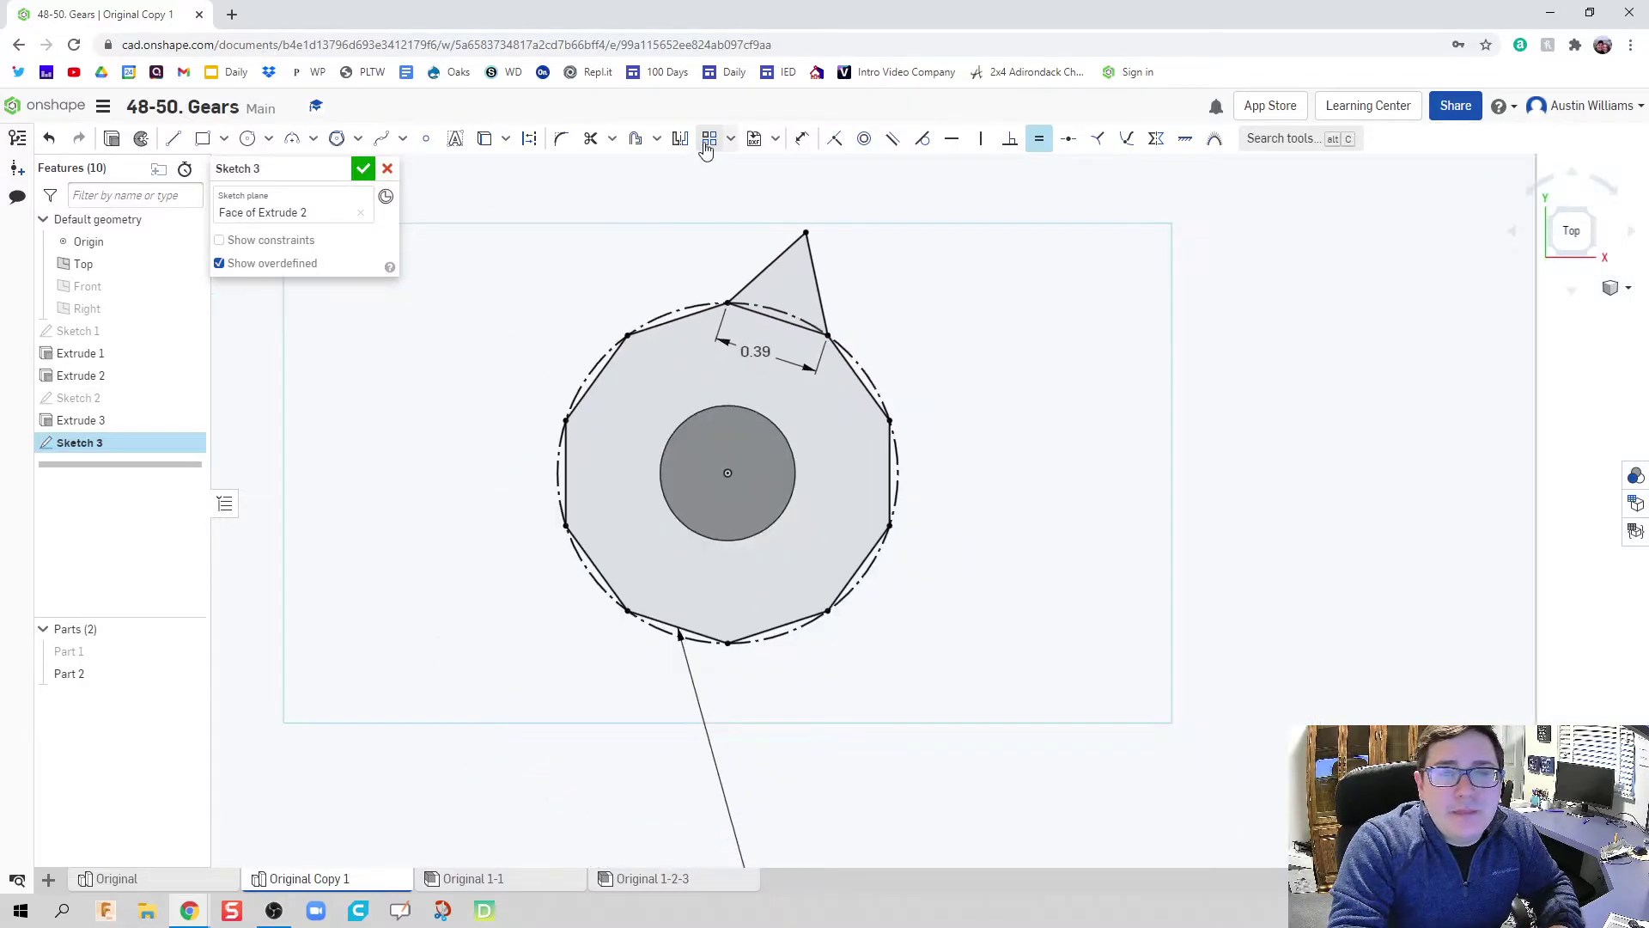
click(730, 139)
click(732, 199)
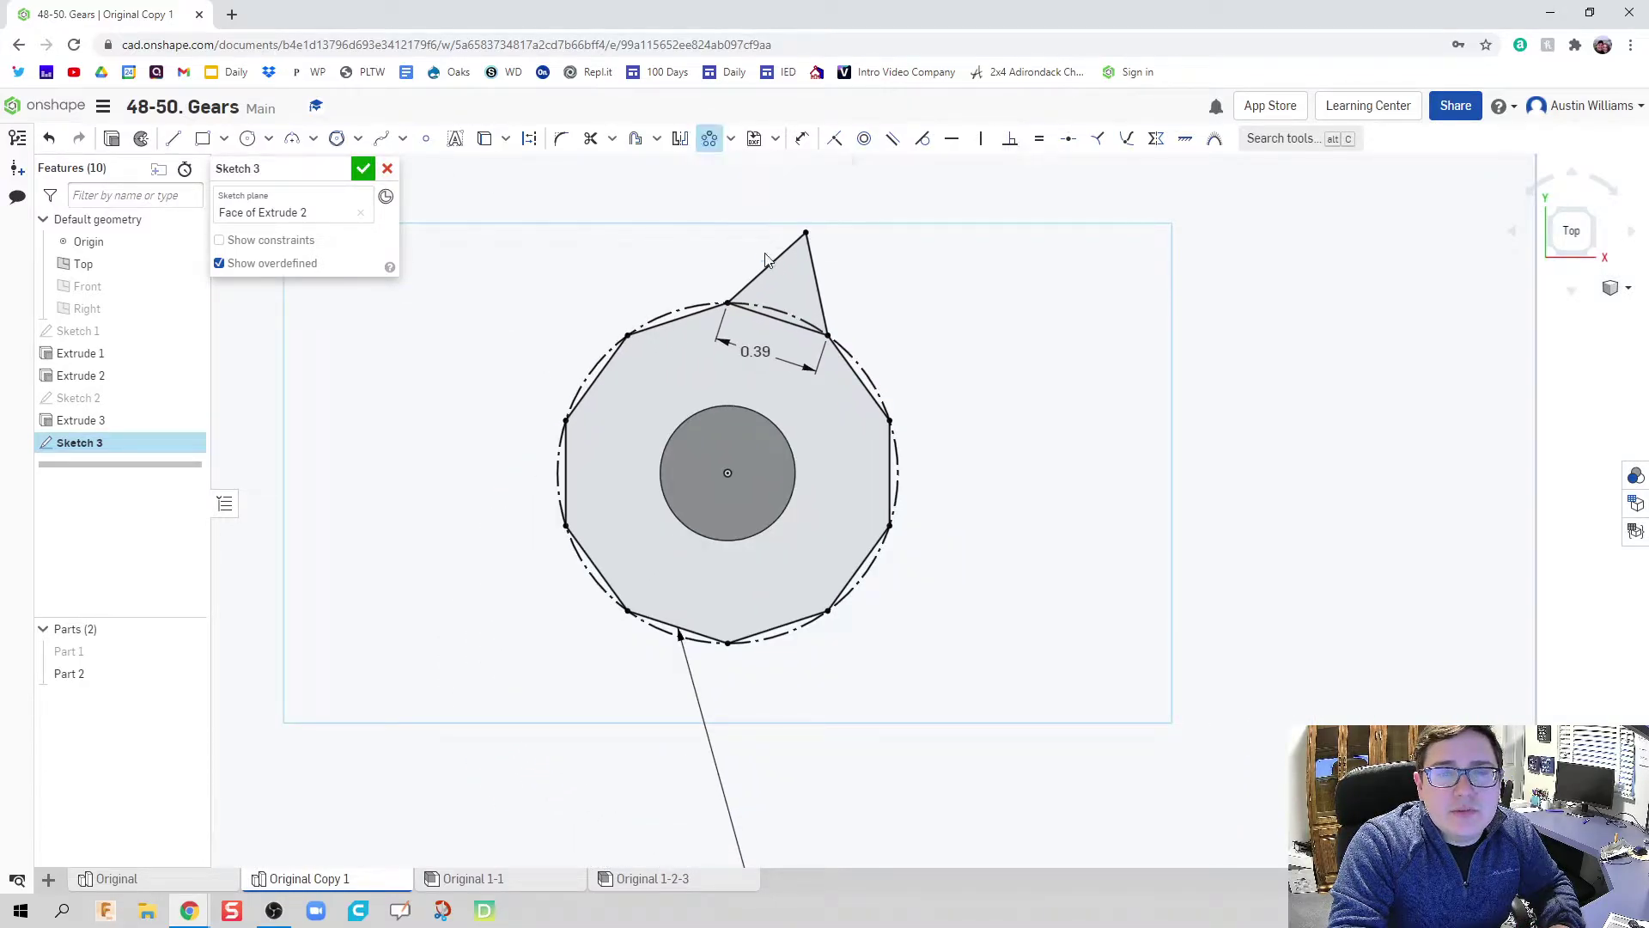
click(775, 261)
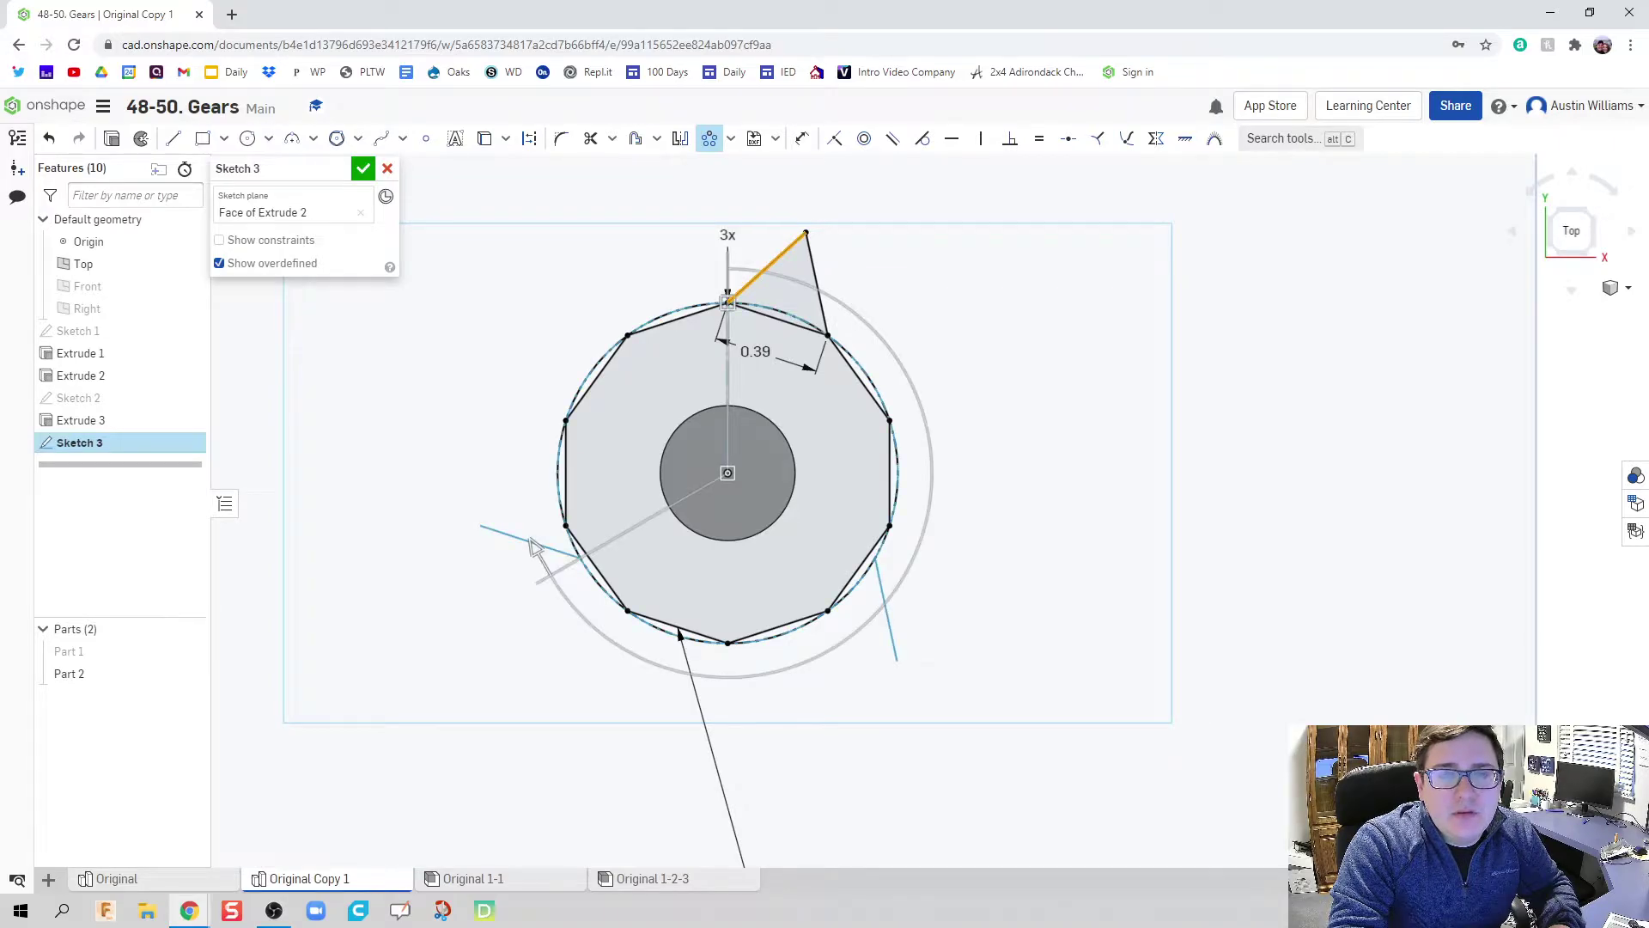
click(816, 284)
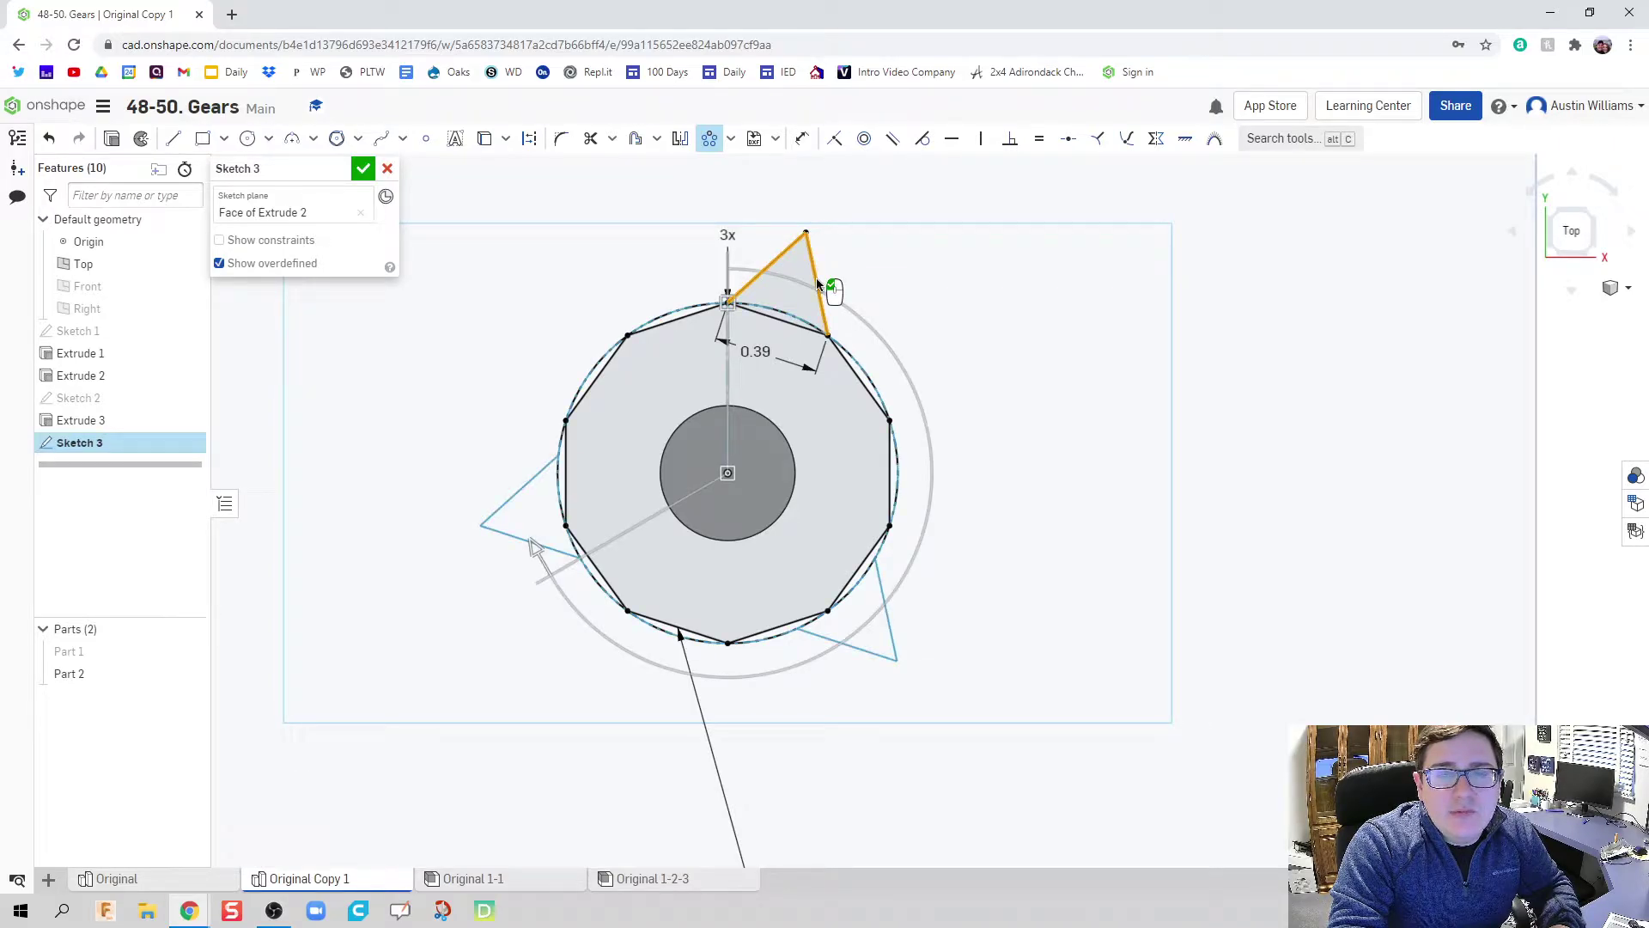
click(728, 236)
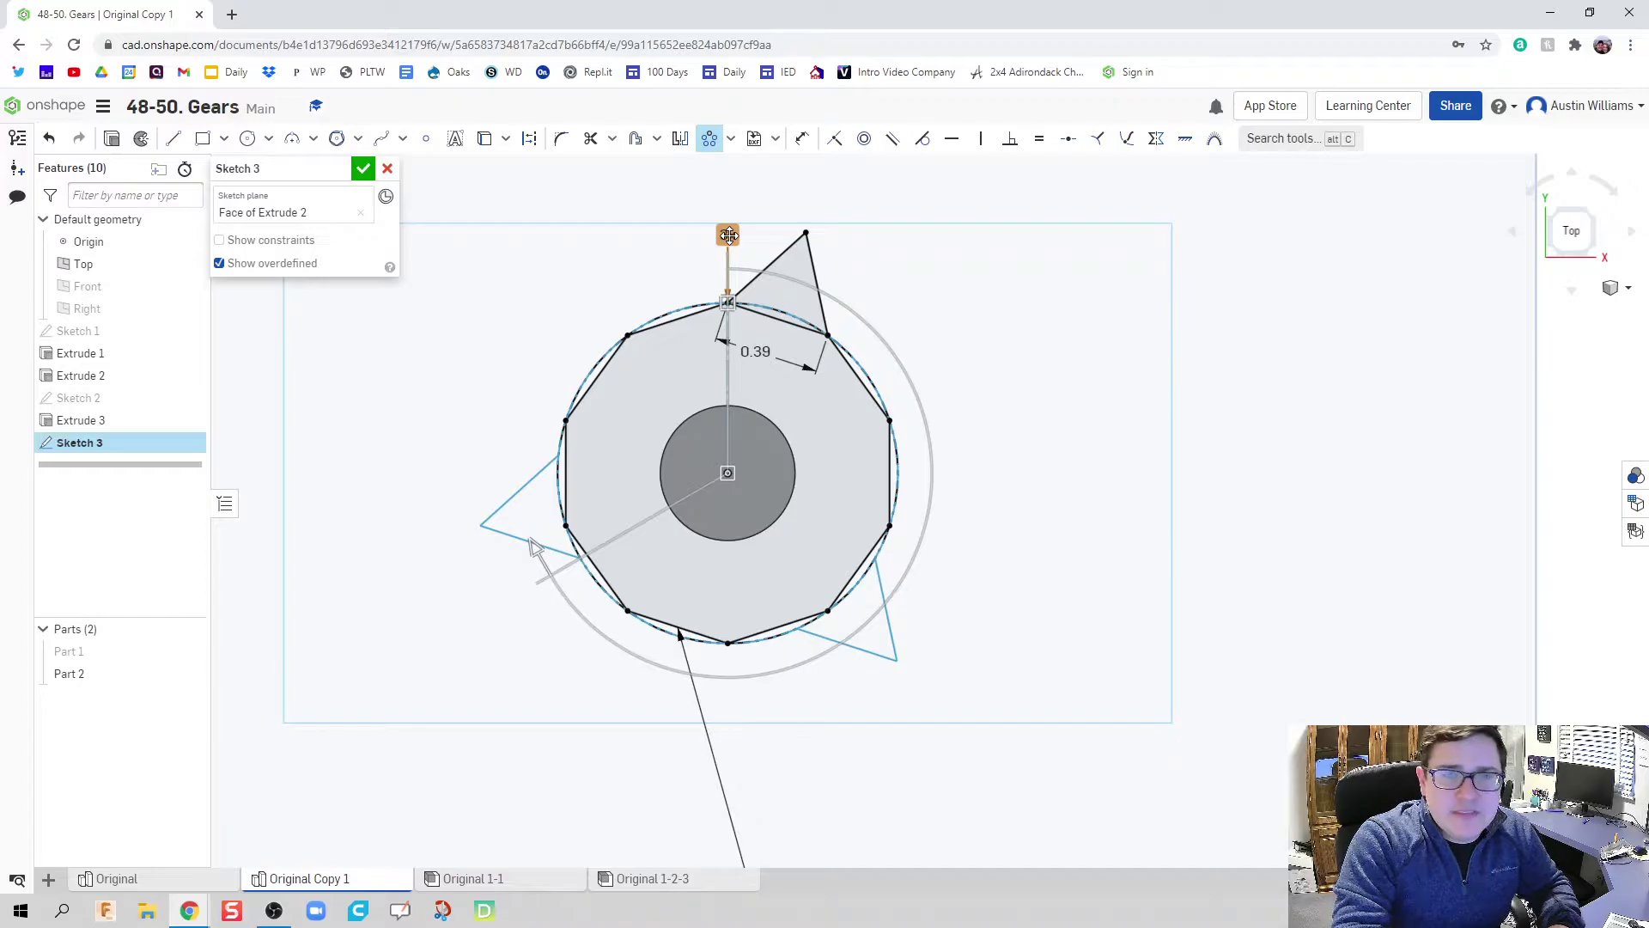
click(728, 237)
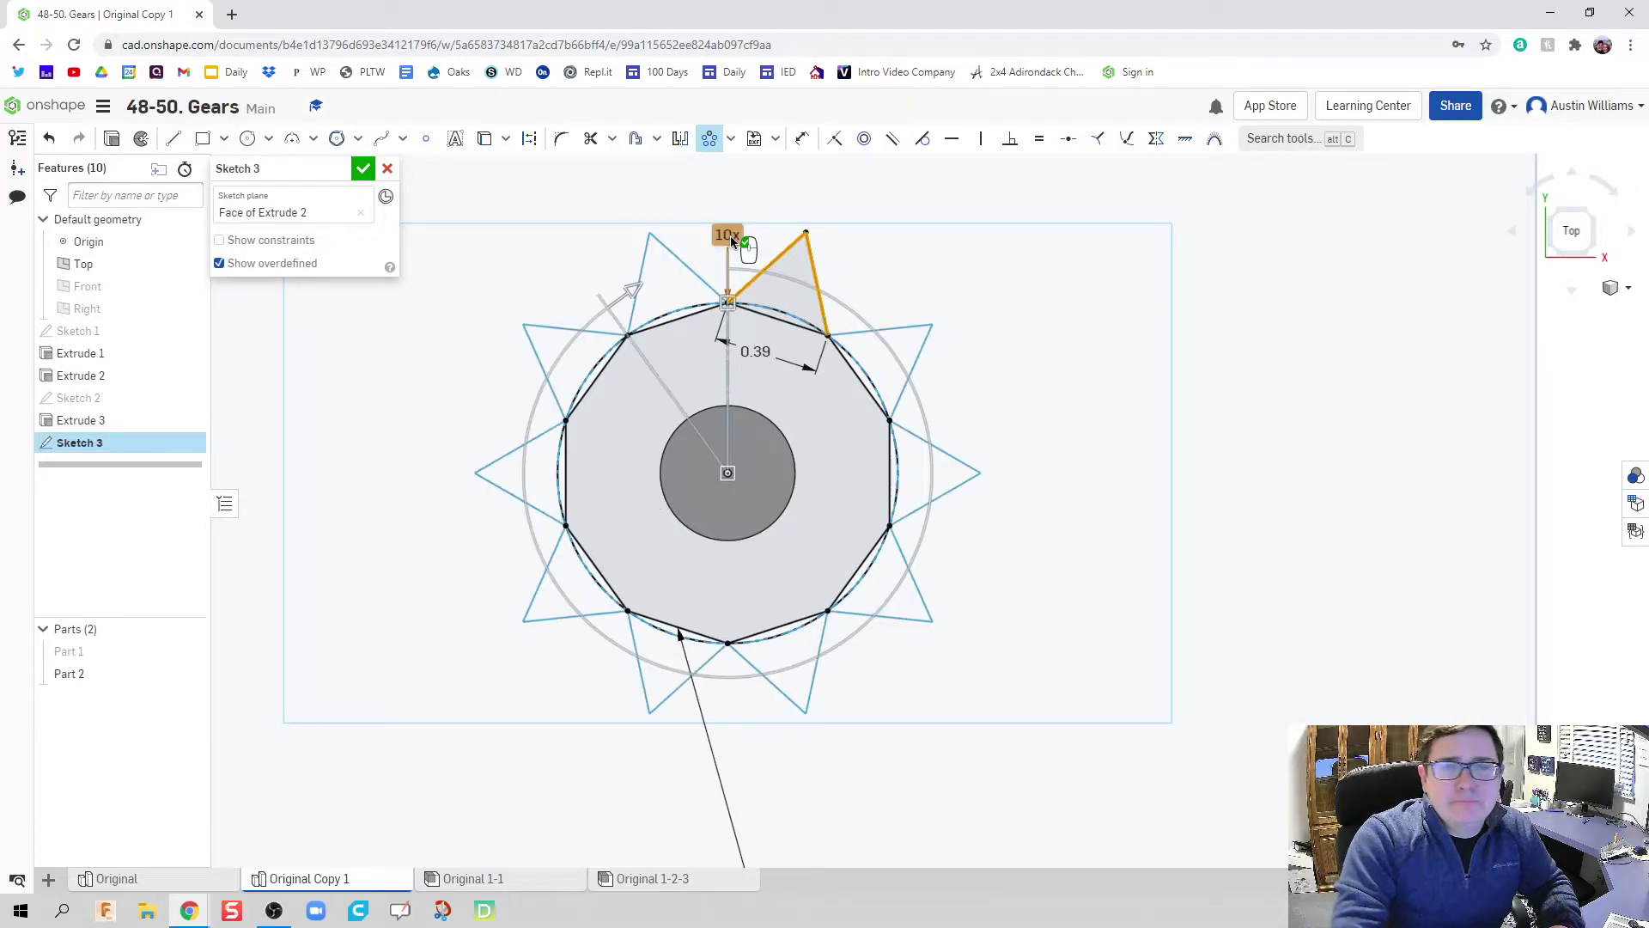
click(545, 260)
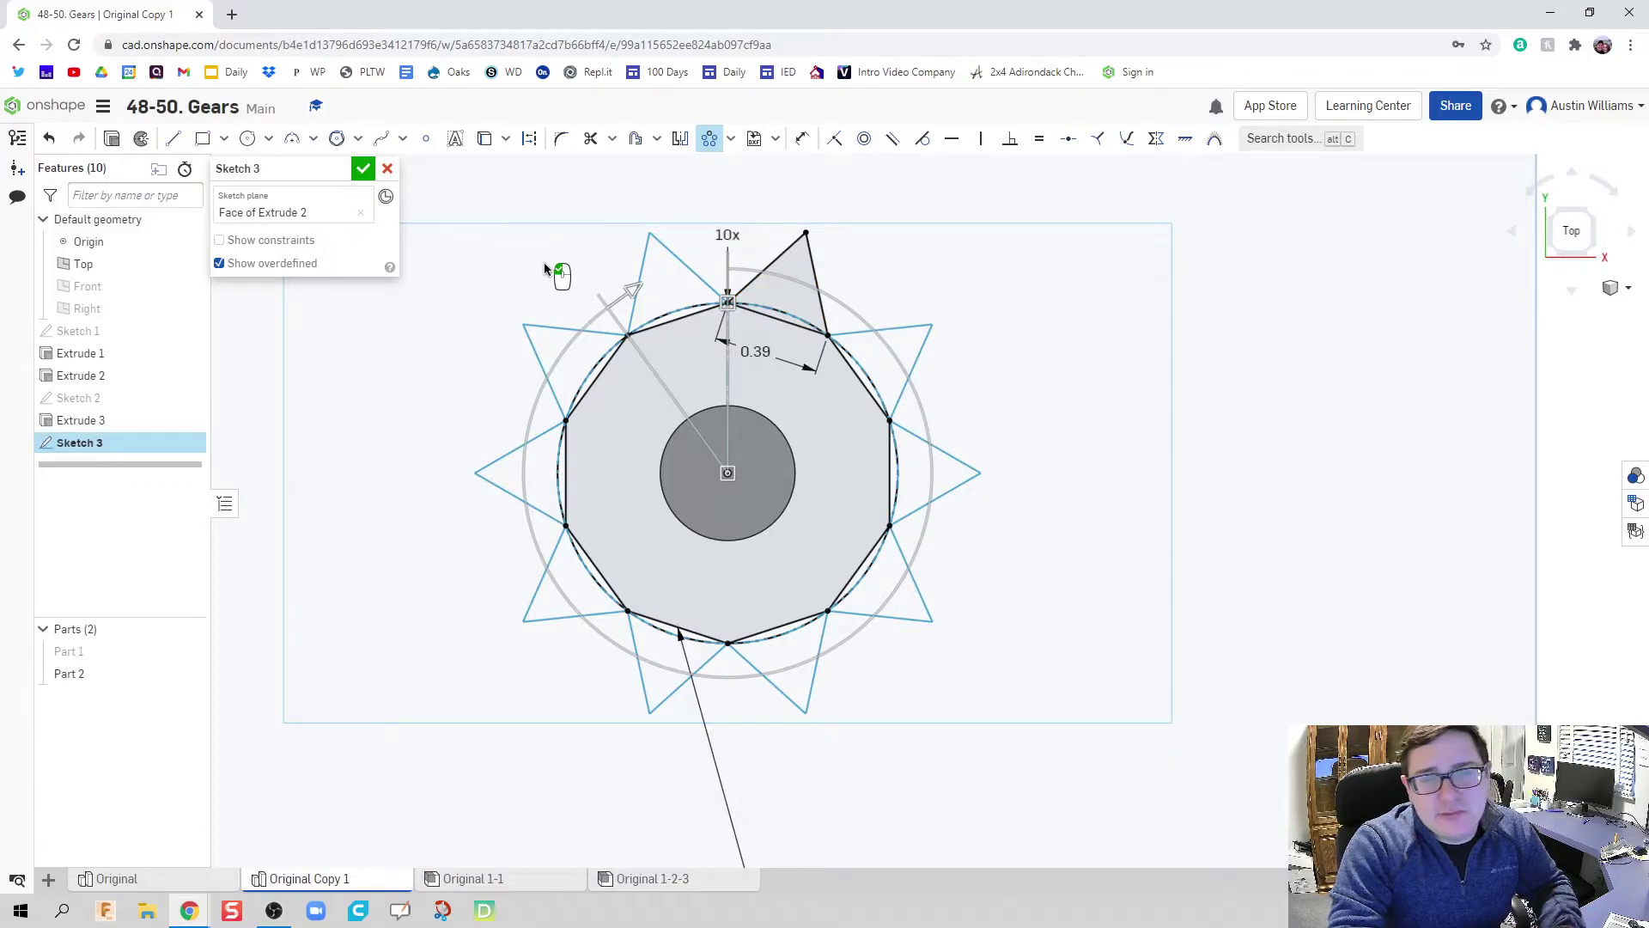
click(513, 249)
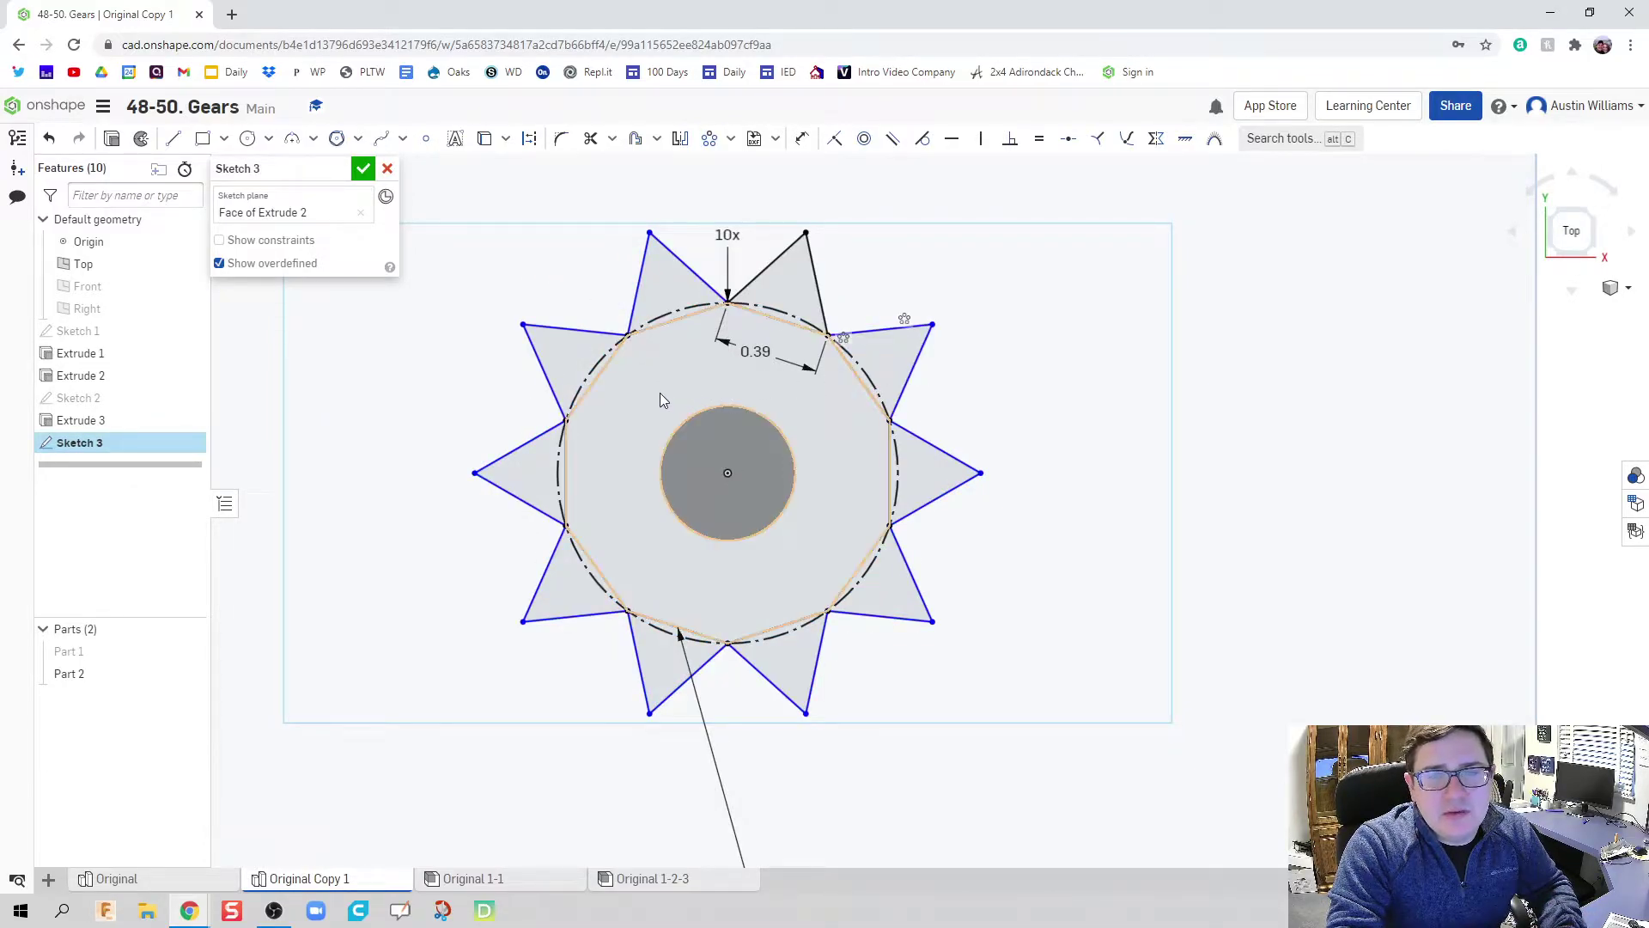
right_drag(604, 296, 612, 307)
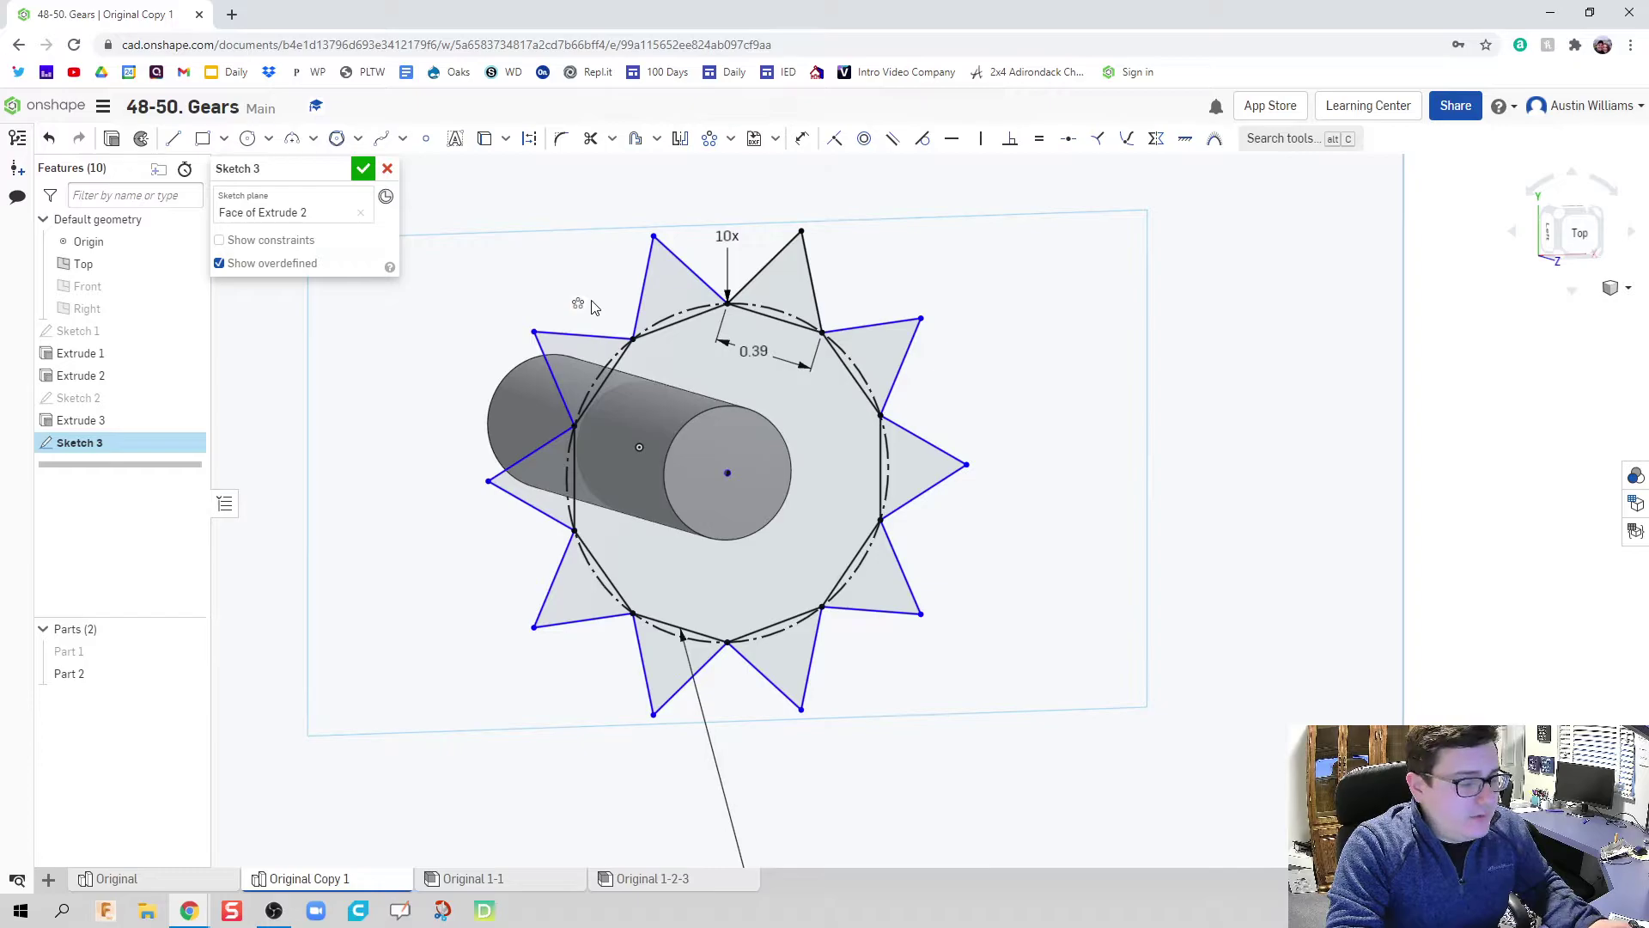
Extrude the ten-tooth Sketch 3 outline 1 in with the direction flipped
key(shift+e)
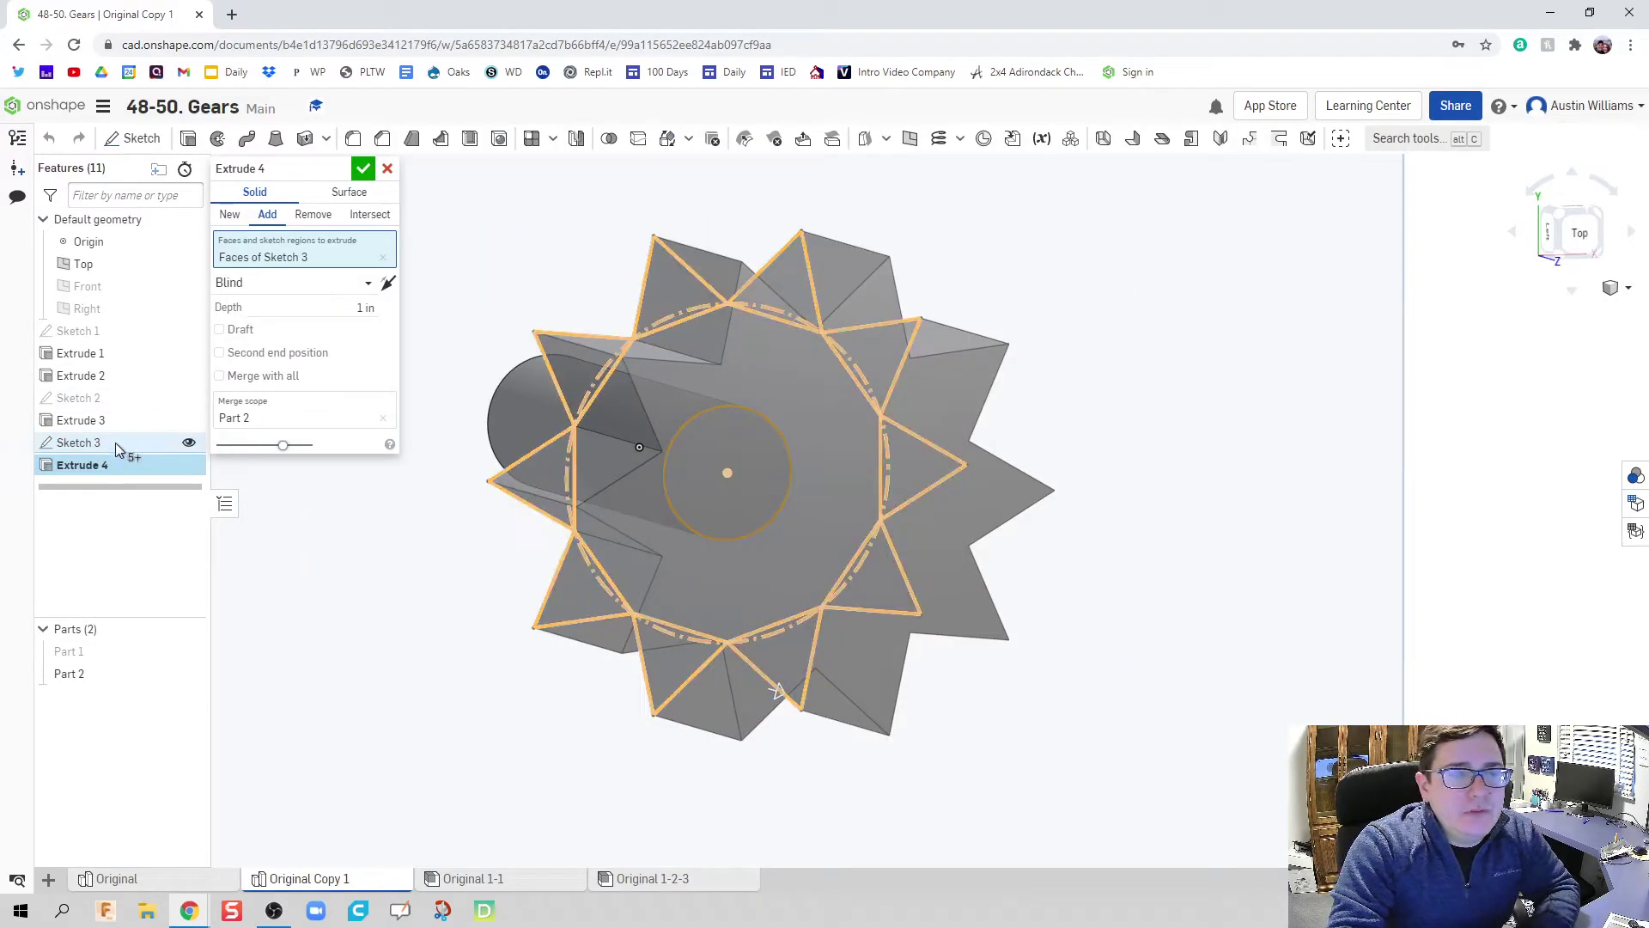
right_drag(442, 468, 499, 604)
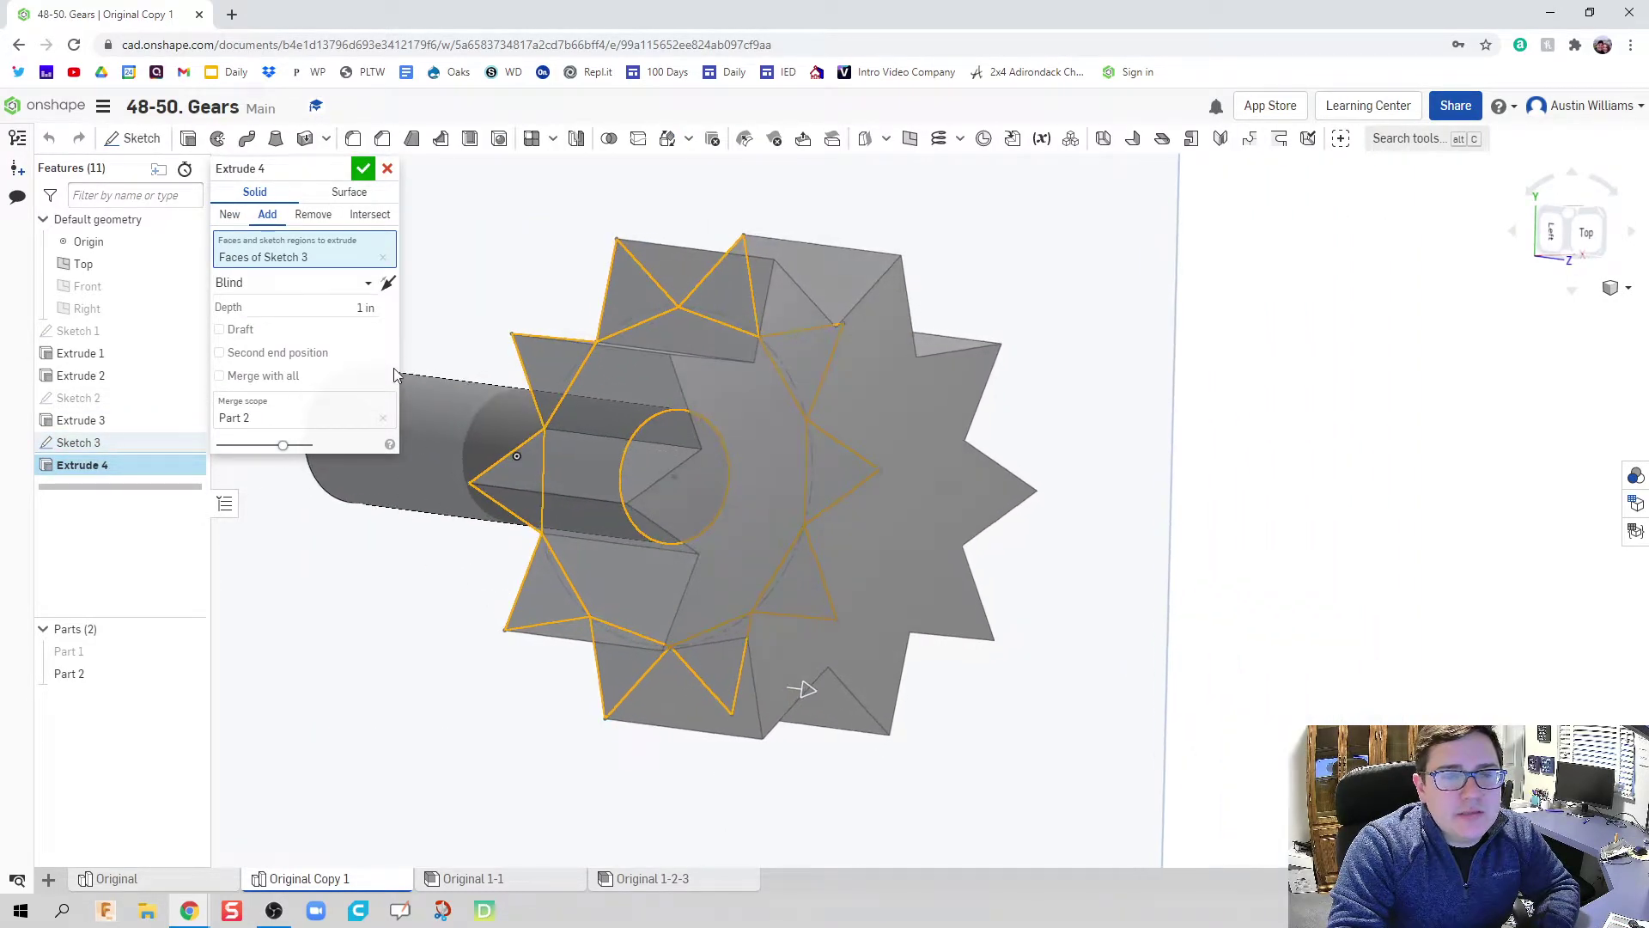
click(387, 283)
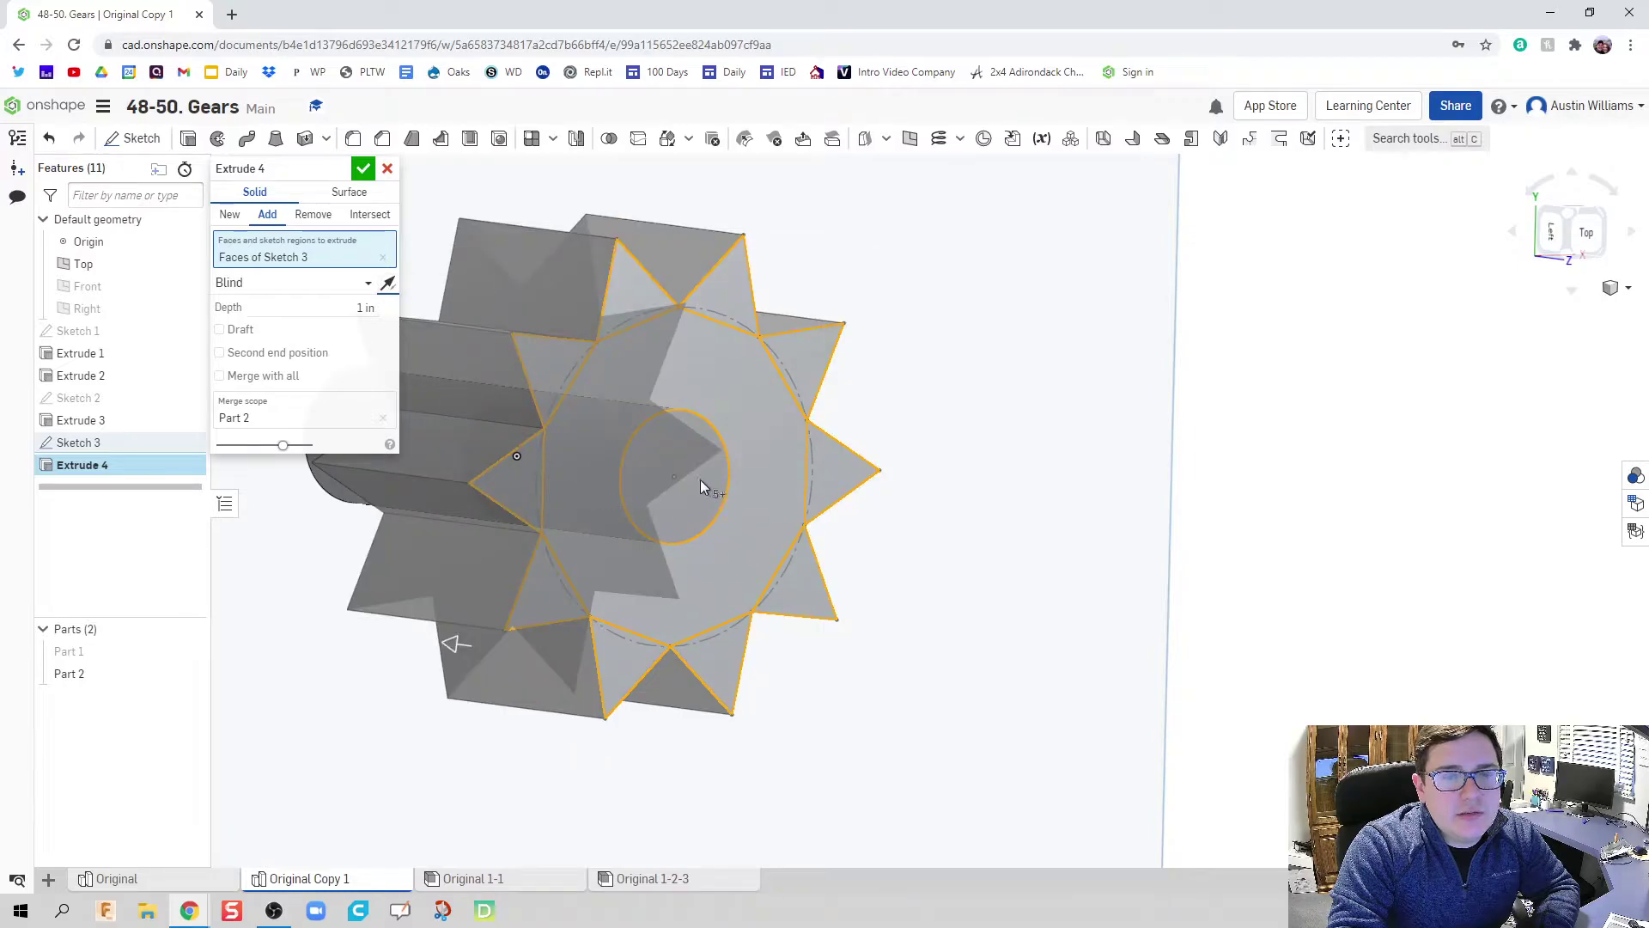
click(701, 487)
key(shift+5)
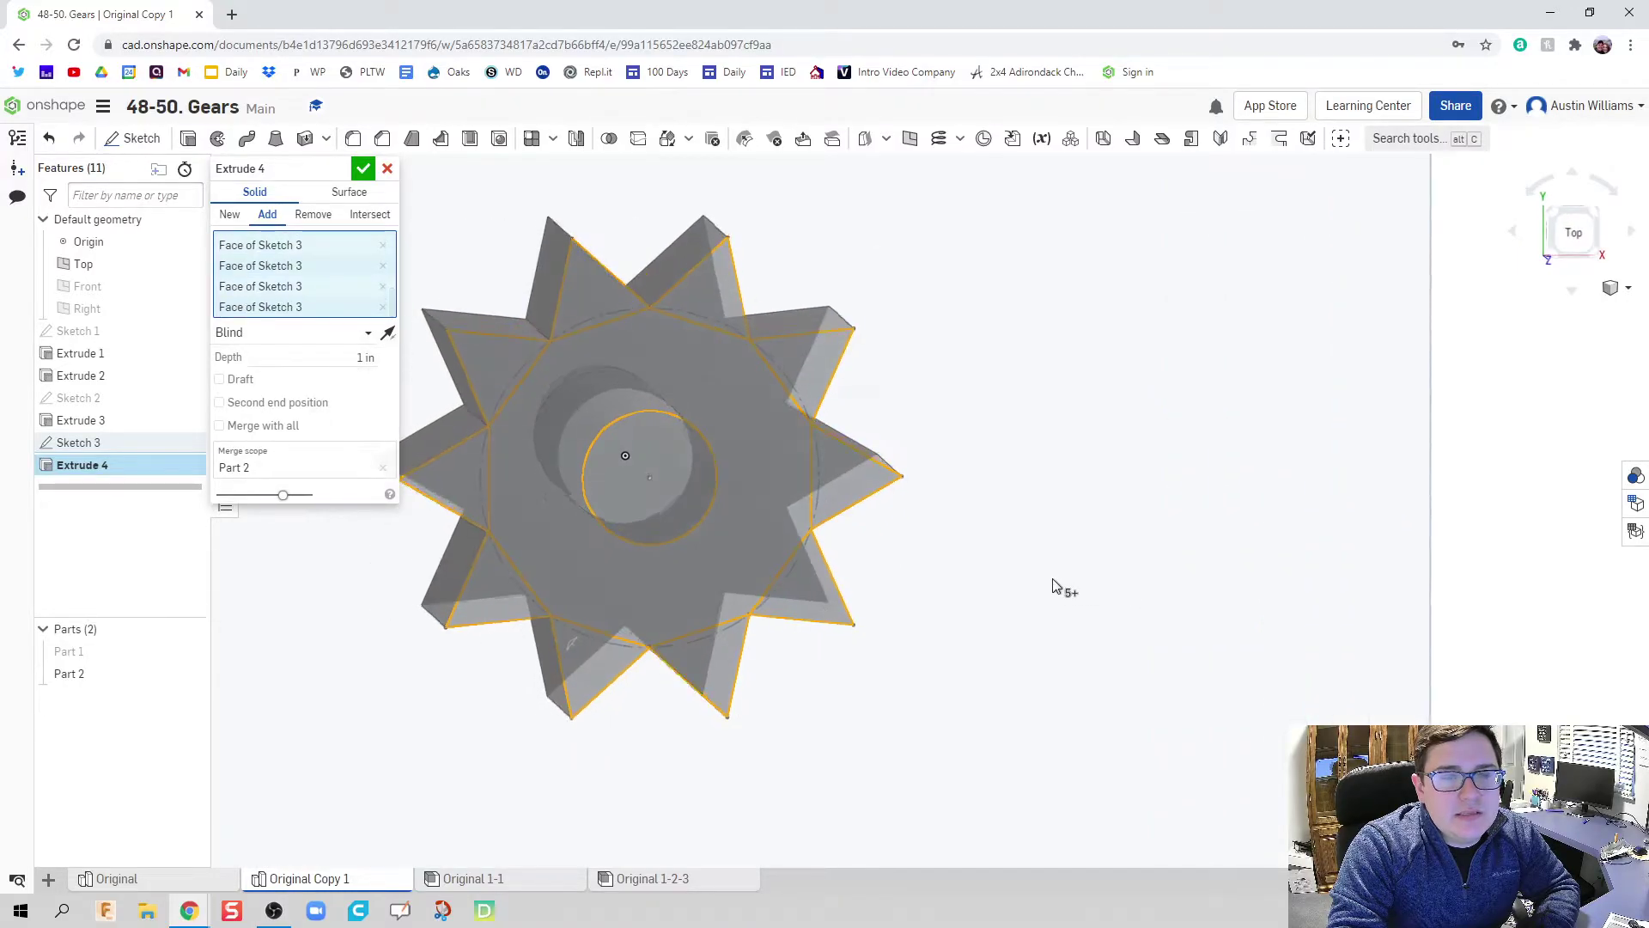
right_drag(1056, 587, 1080, 588)
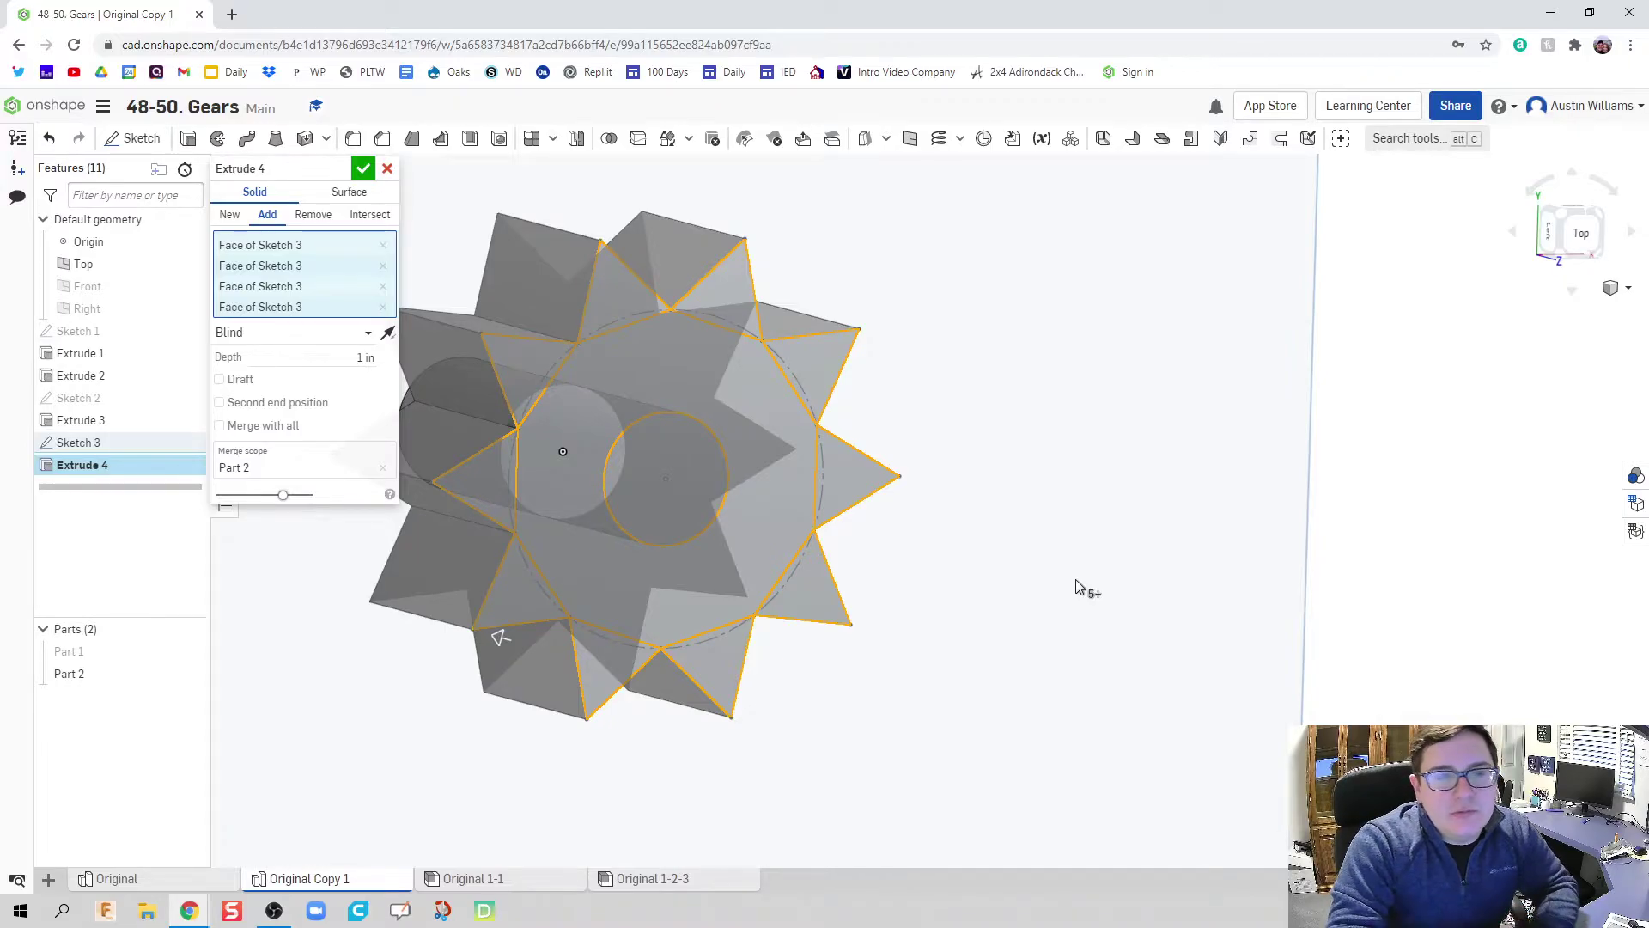
click(362, 169)
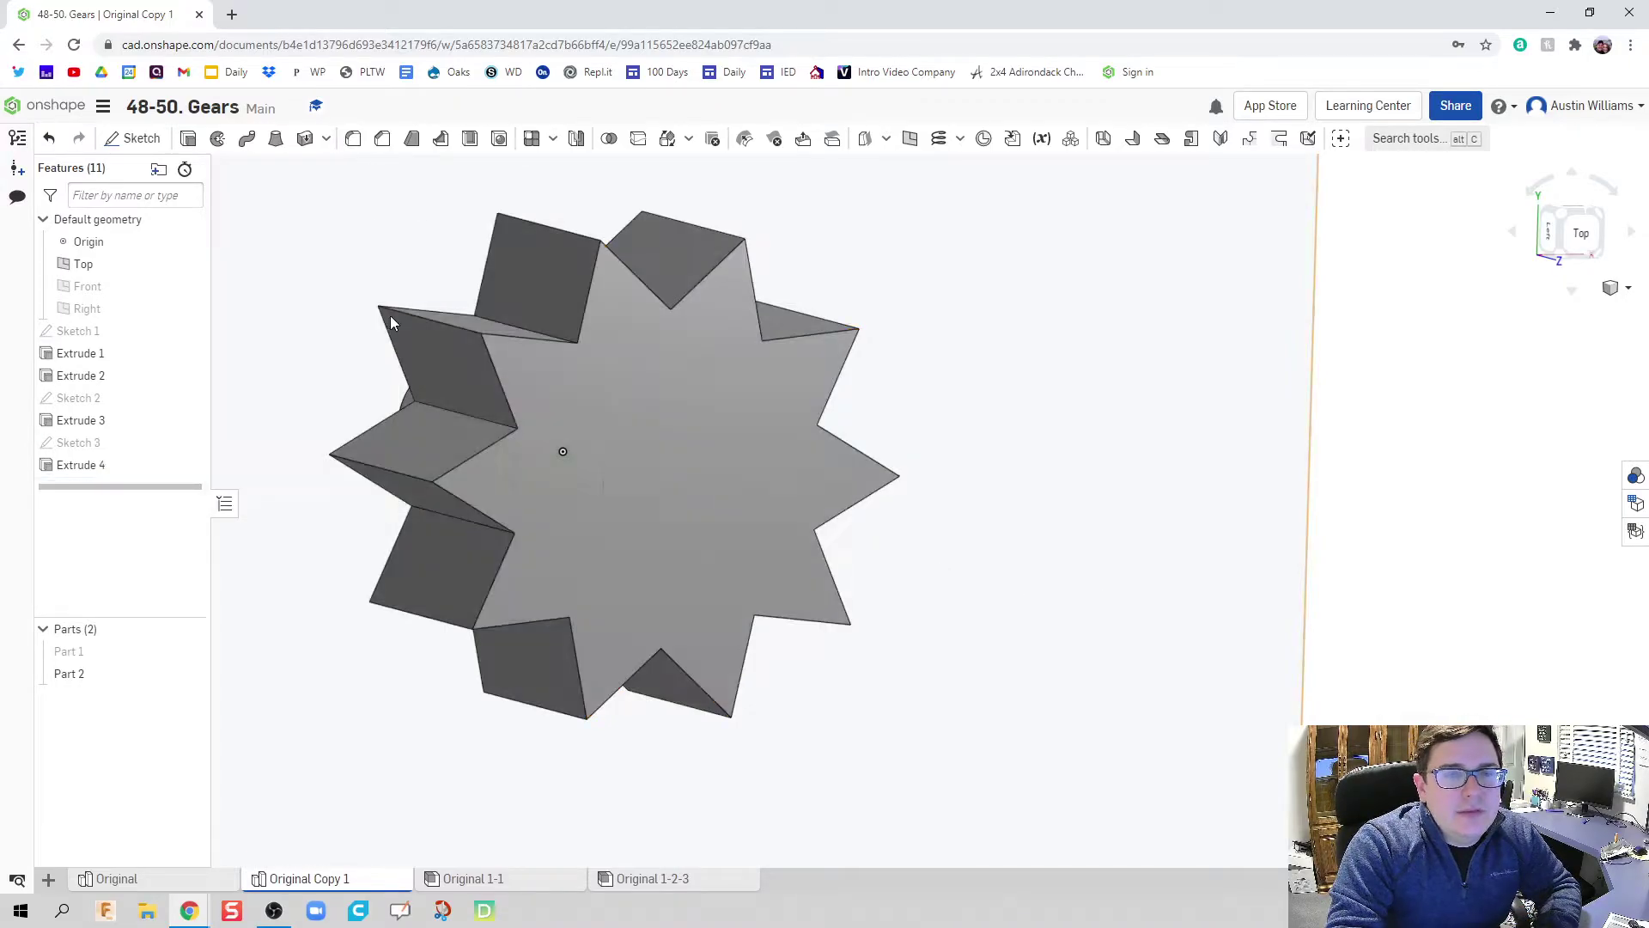
Change Extrude 4 from Add to New so the gear becomes separate Part 3
double_click(97, 466)
click(229, 214)
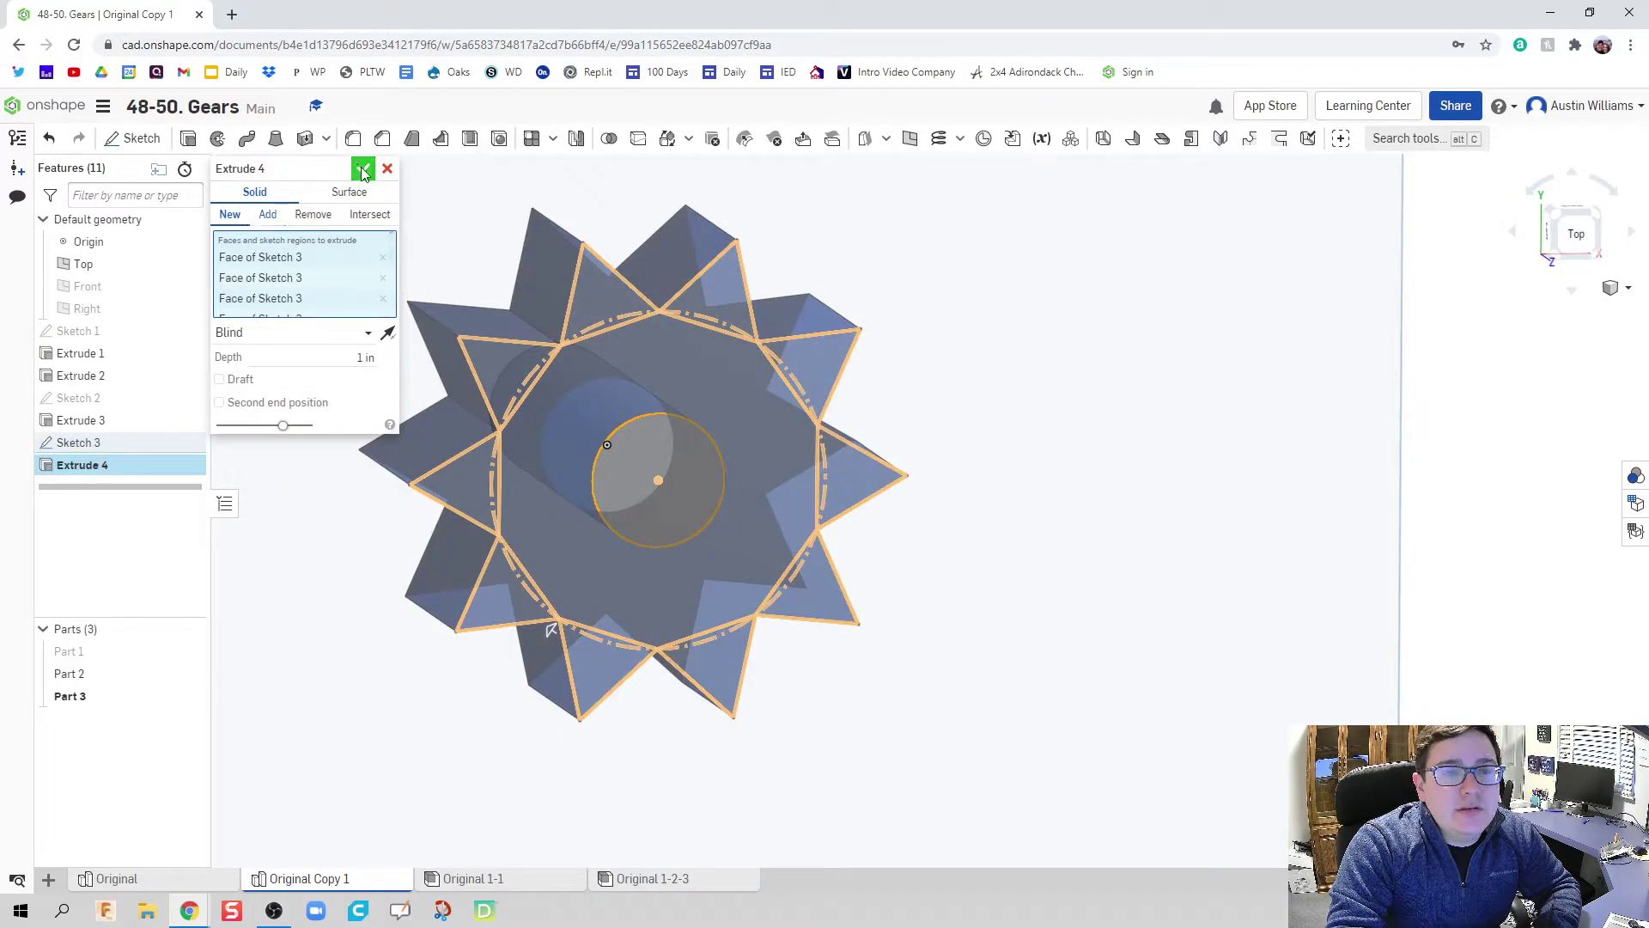
click(363, 168)
right_drag(388, 357, 367, 358)
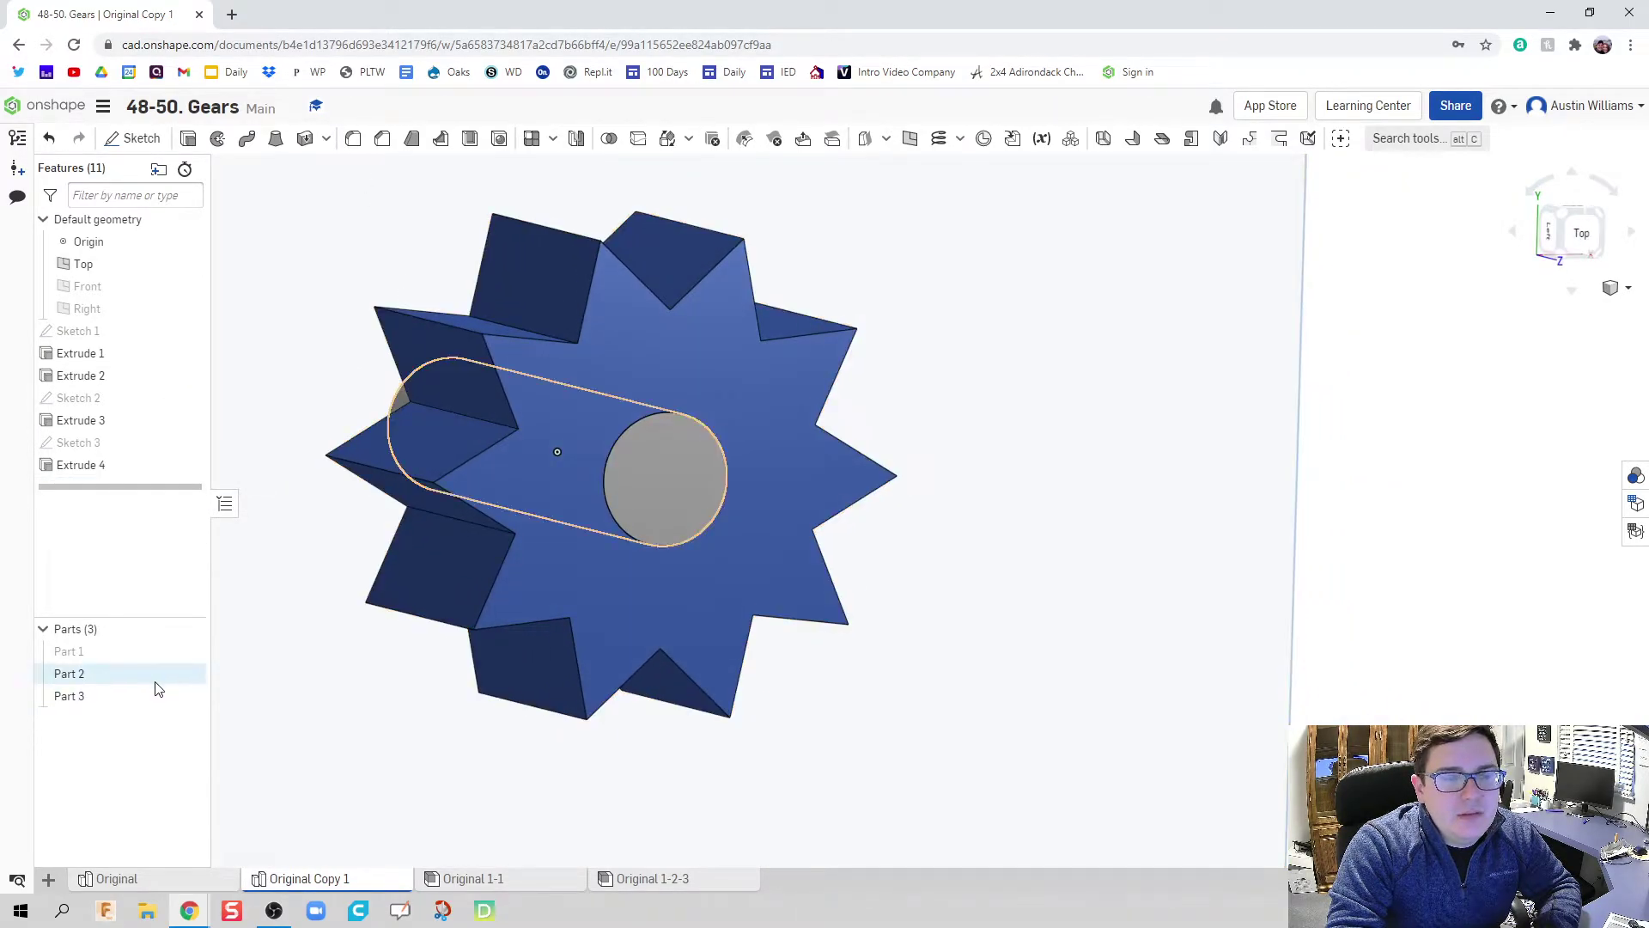
Toggle Part 2's visibility to inspect the hole, leaving it shown
click(188, 676)
click(188, 676)
click(188, 675)
click(188, 676)
click(188, 676)
click(188, 676)
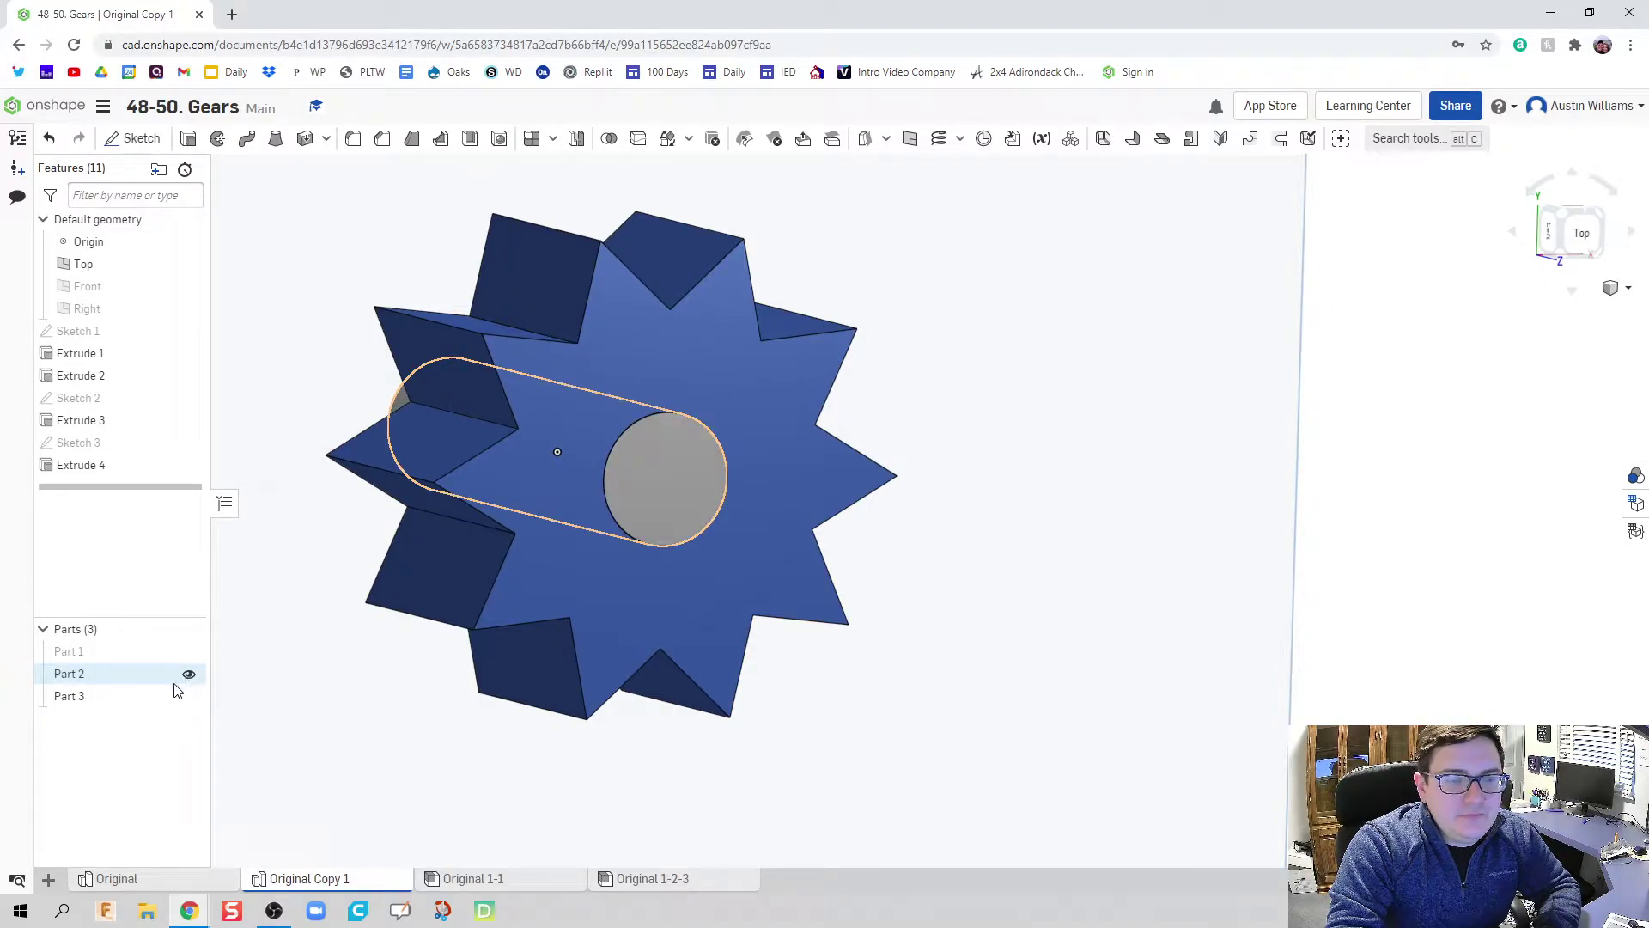
Rename Part 1 to '20 Tooth' and Part 3 to '10 Tooth'
right_click(116, 652)
click(154, 398)
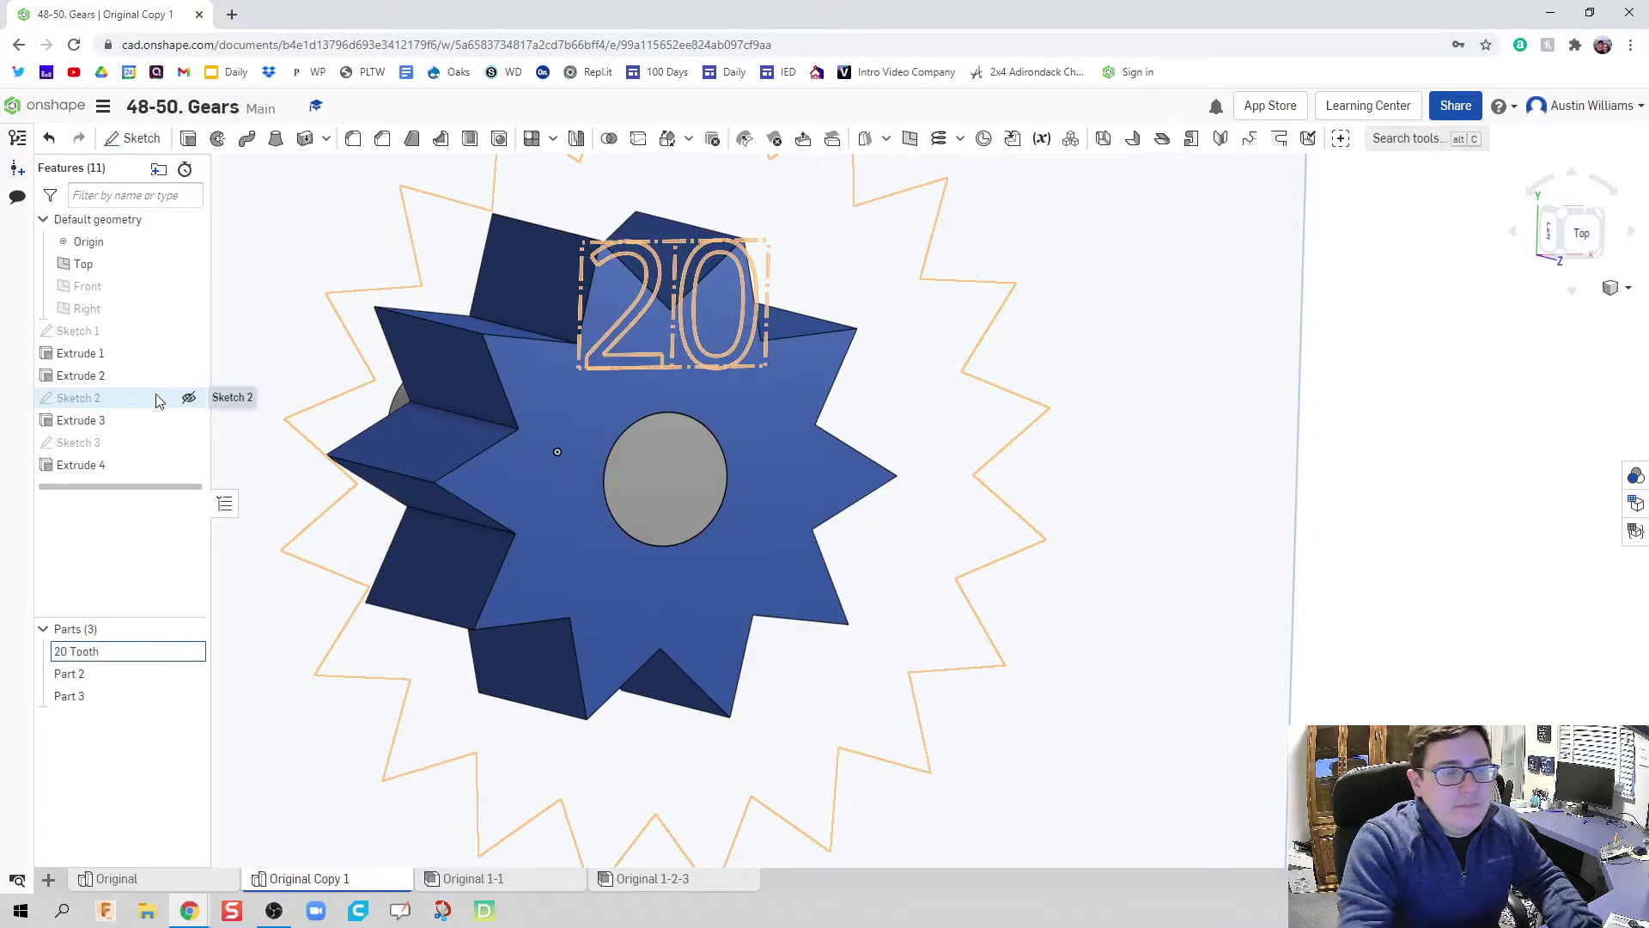
right_click(67, 696)
click(140, 417)
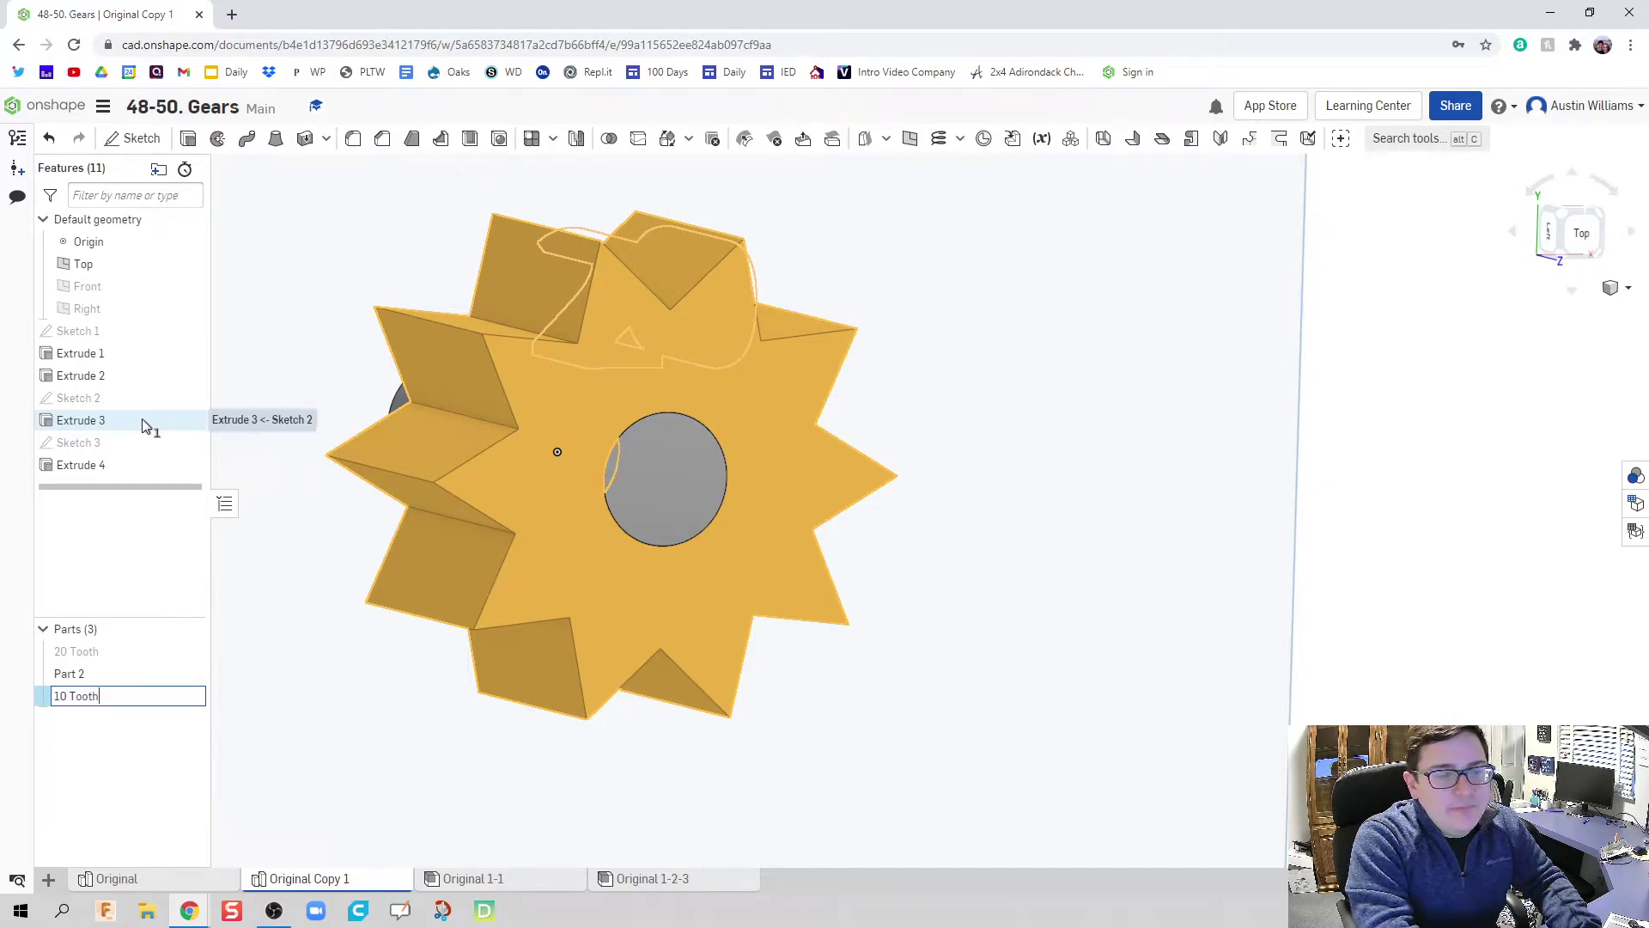
key(Return)
Rename Part 2 to 'Axle' and select the small gear's front face
click(94, 651)
right_click(102, 673)
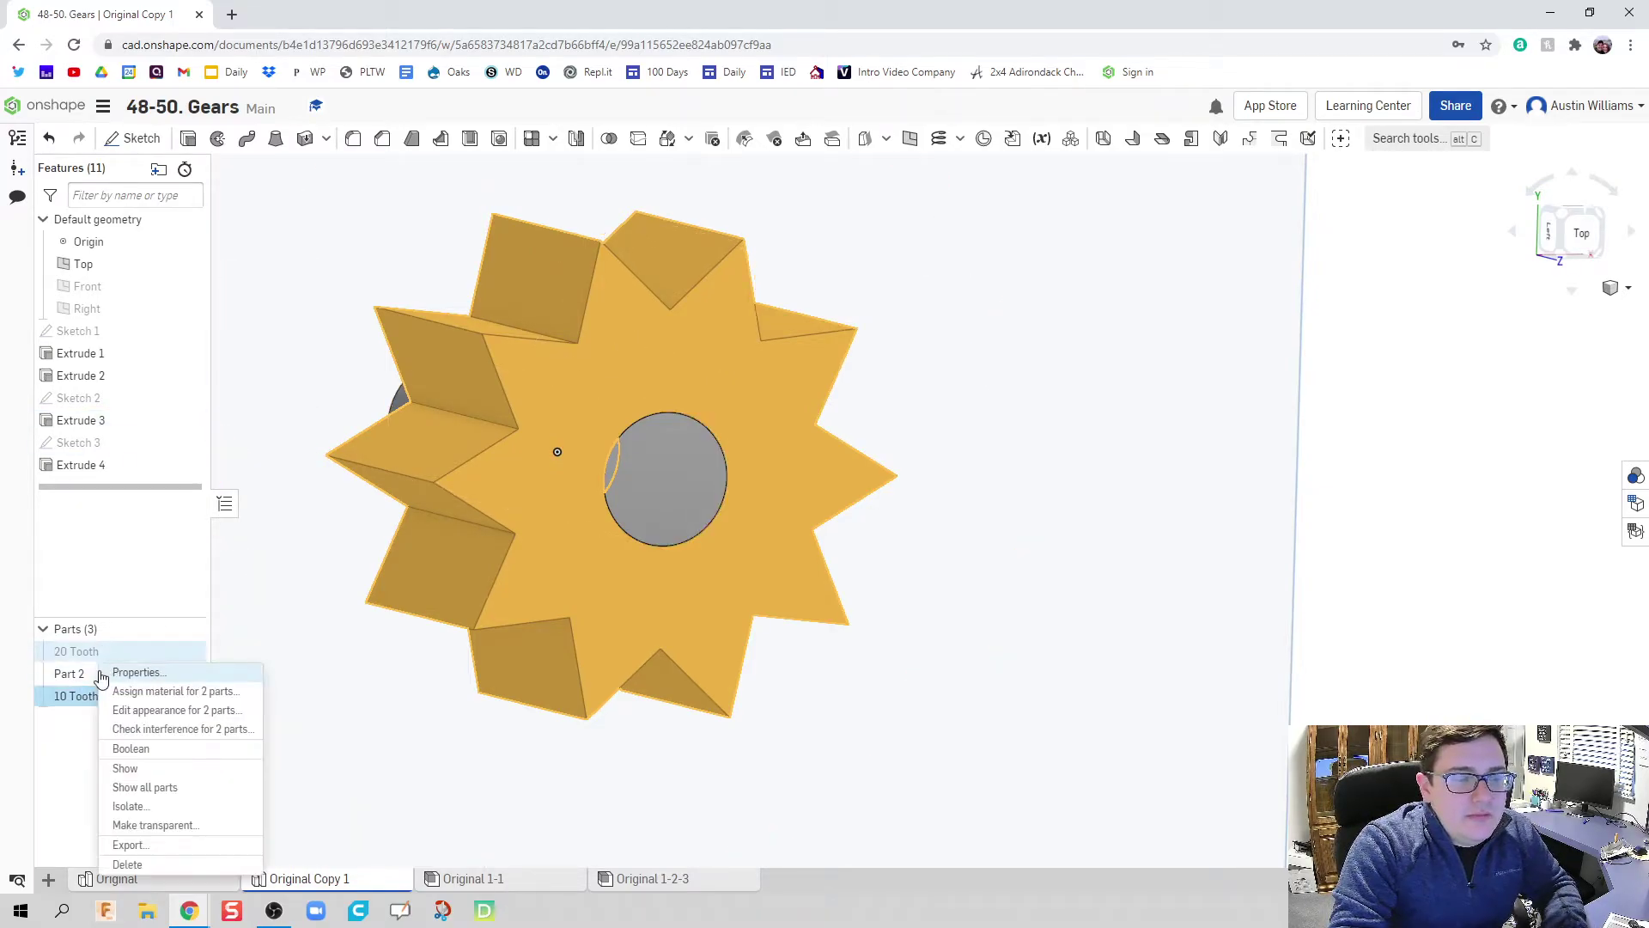
right_click(81, 675)
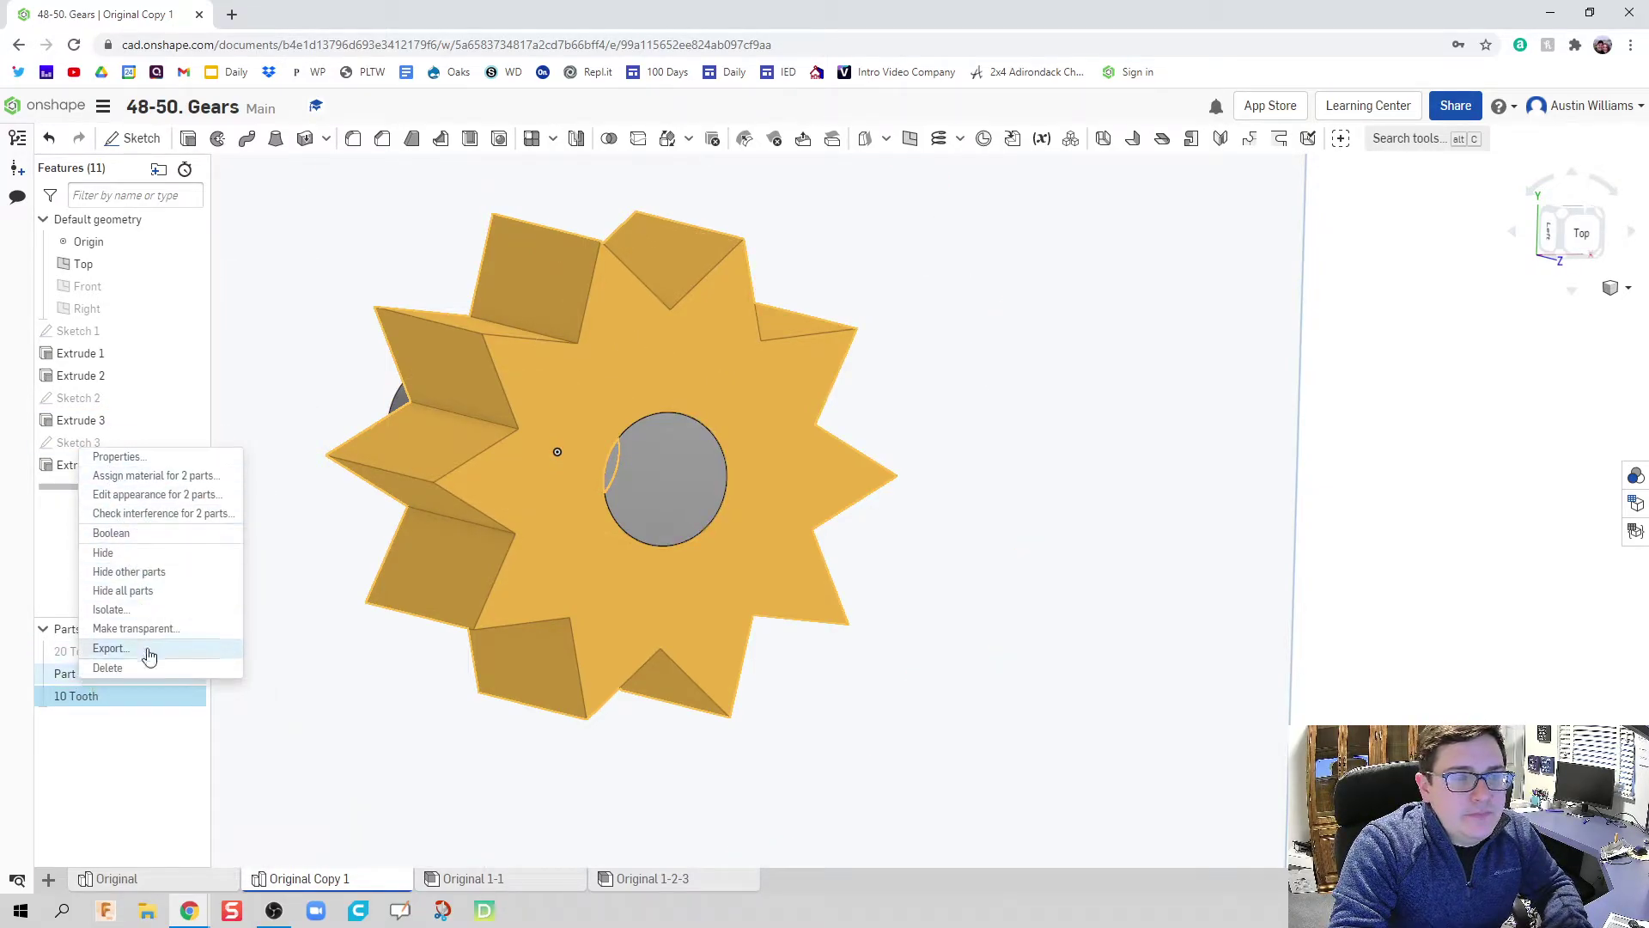
click(137, 762)
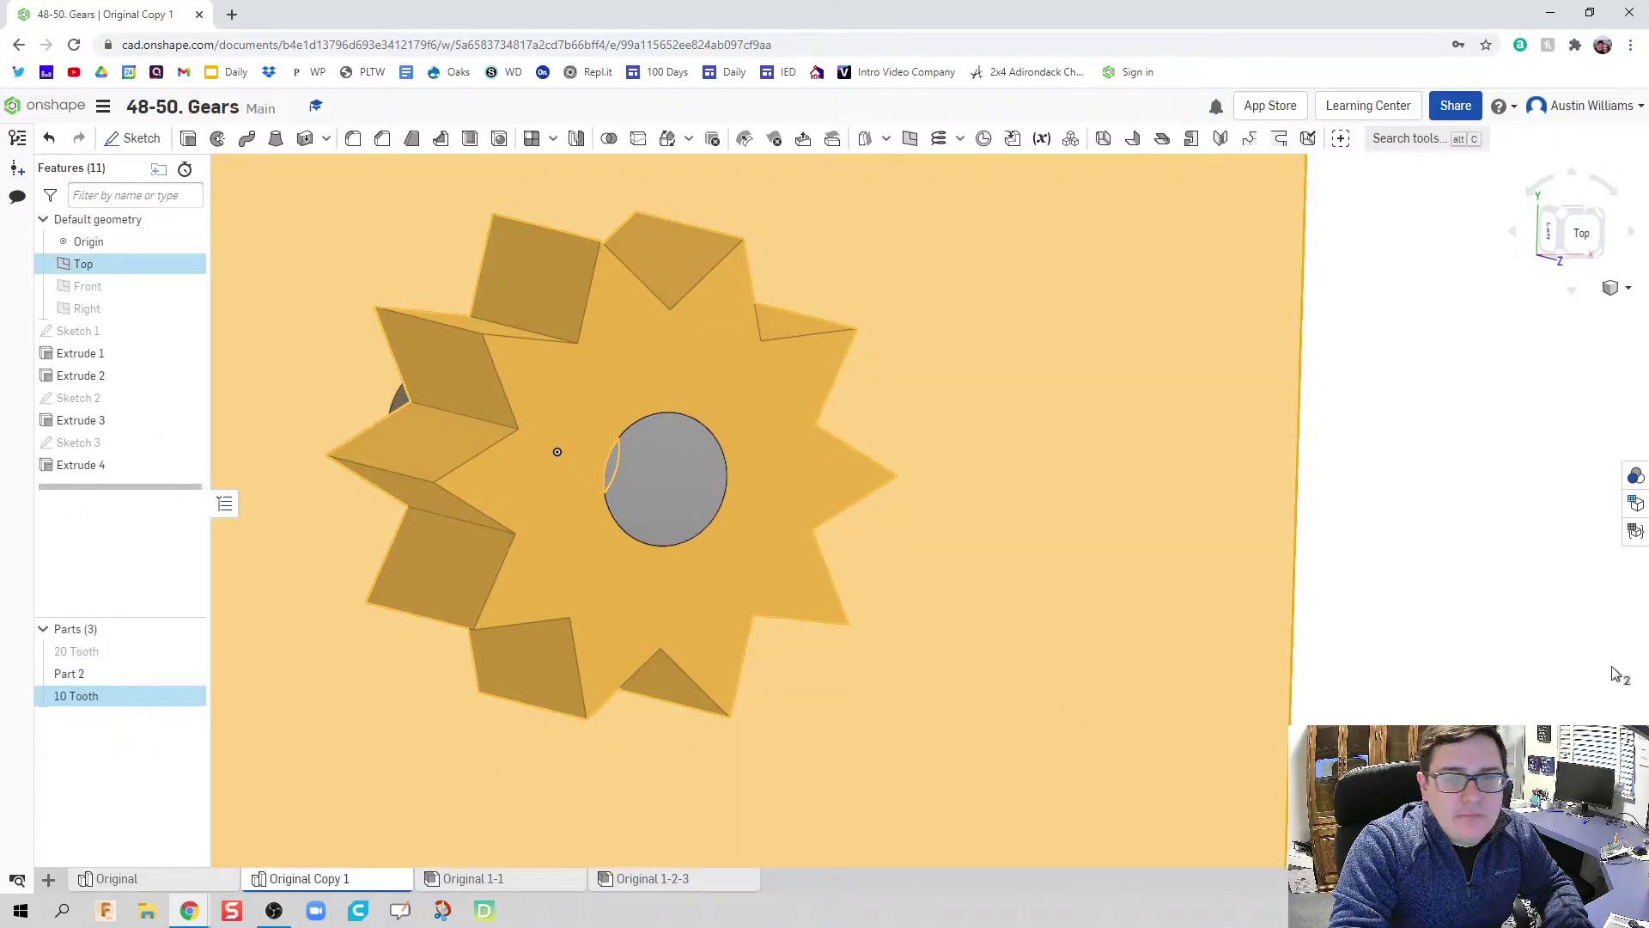
click(1608, 674)
right_click(99, 676)
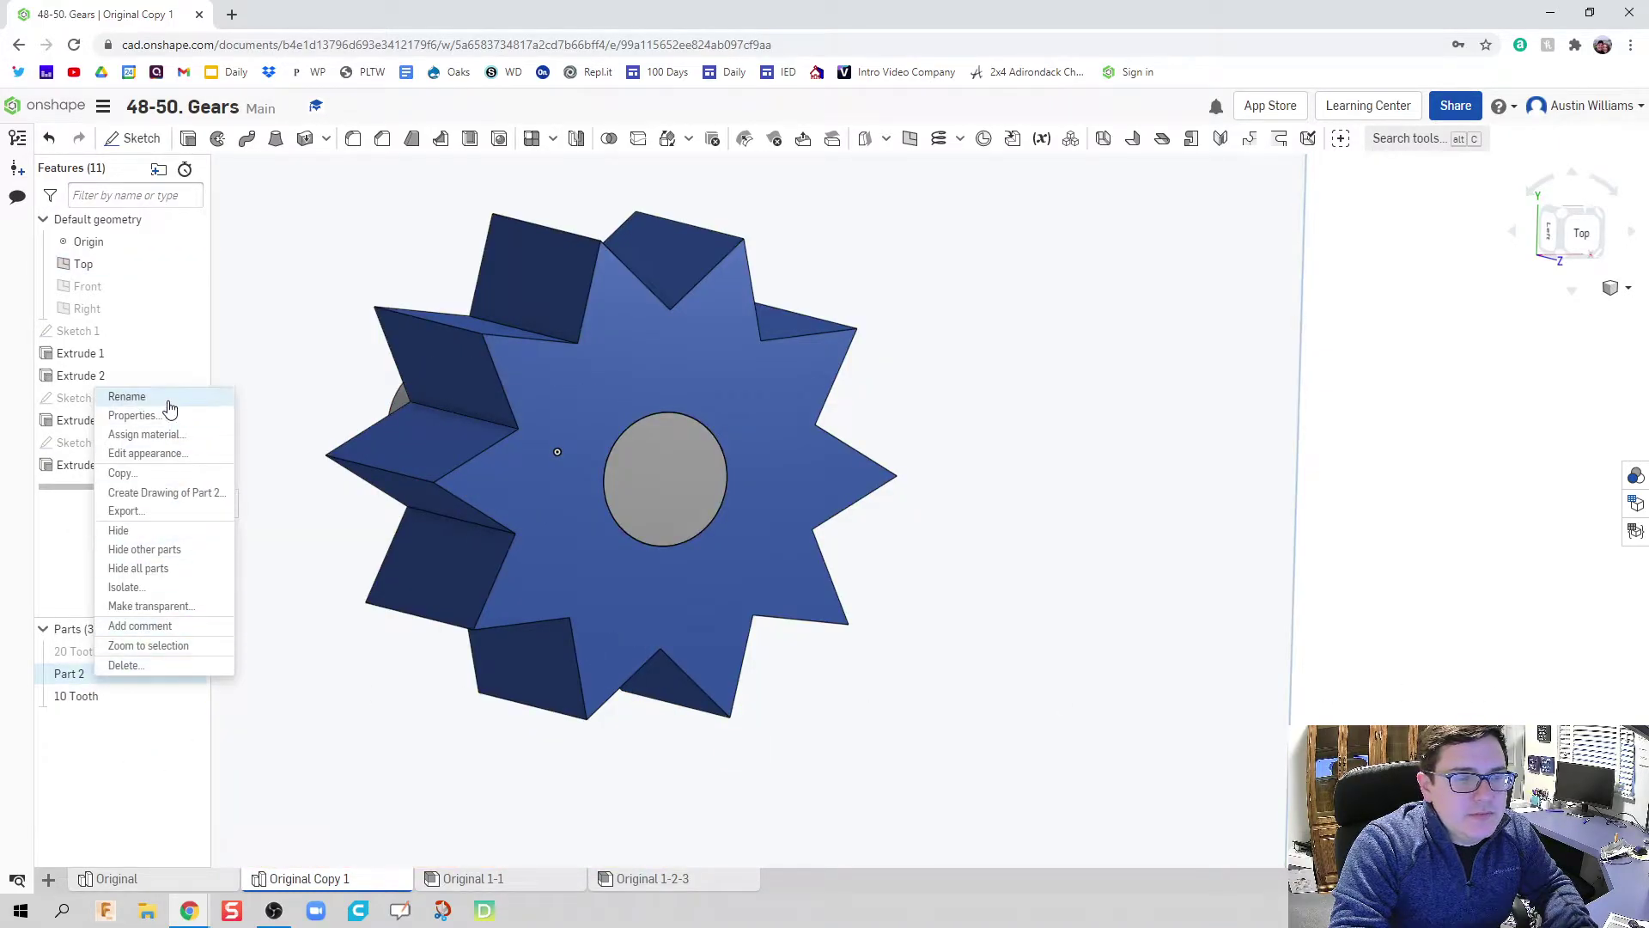
click(127, 397)
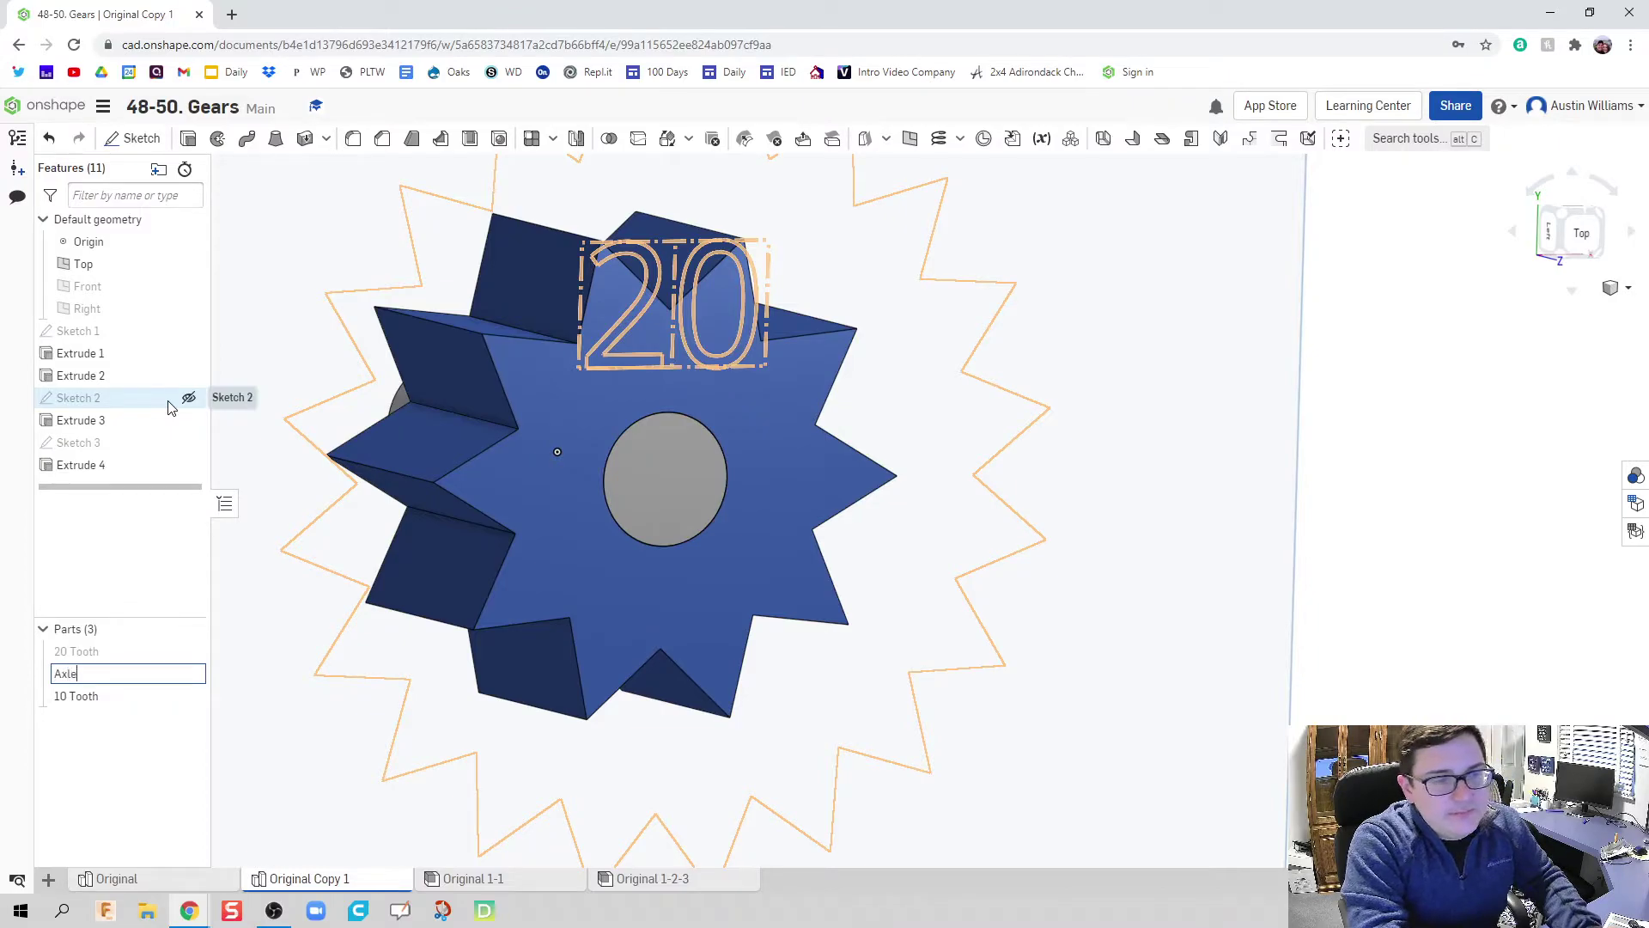
key(Return)
scroll(991, 553, down, 2)
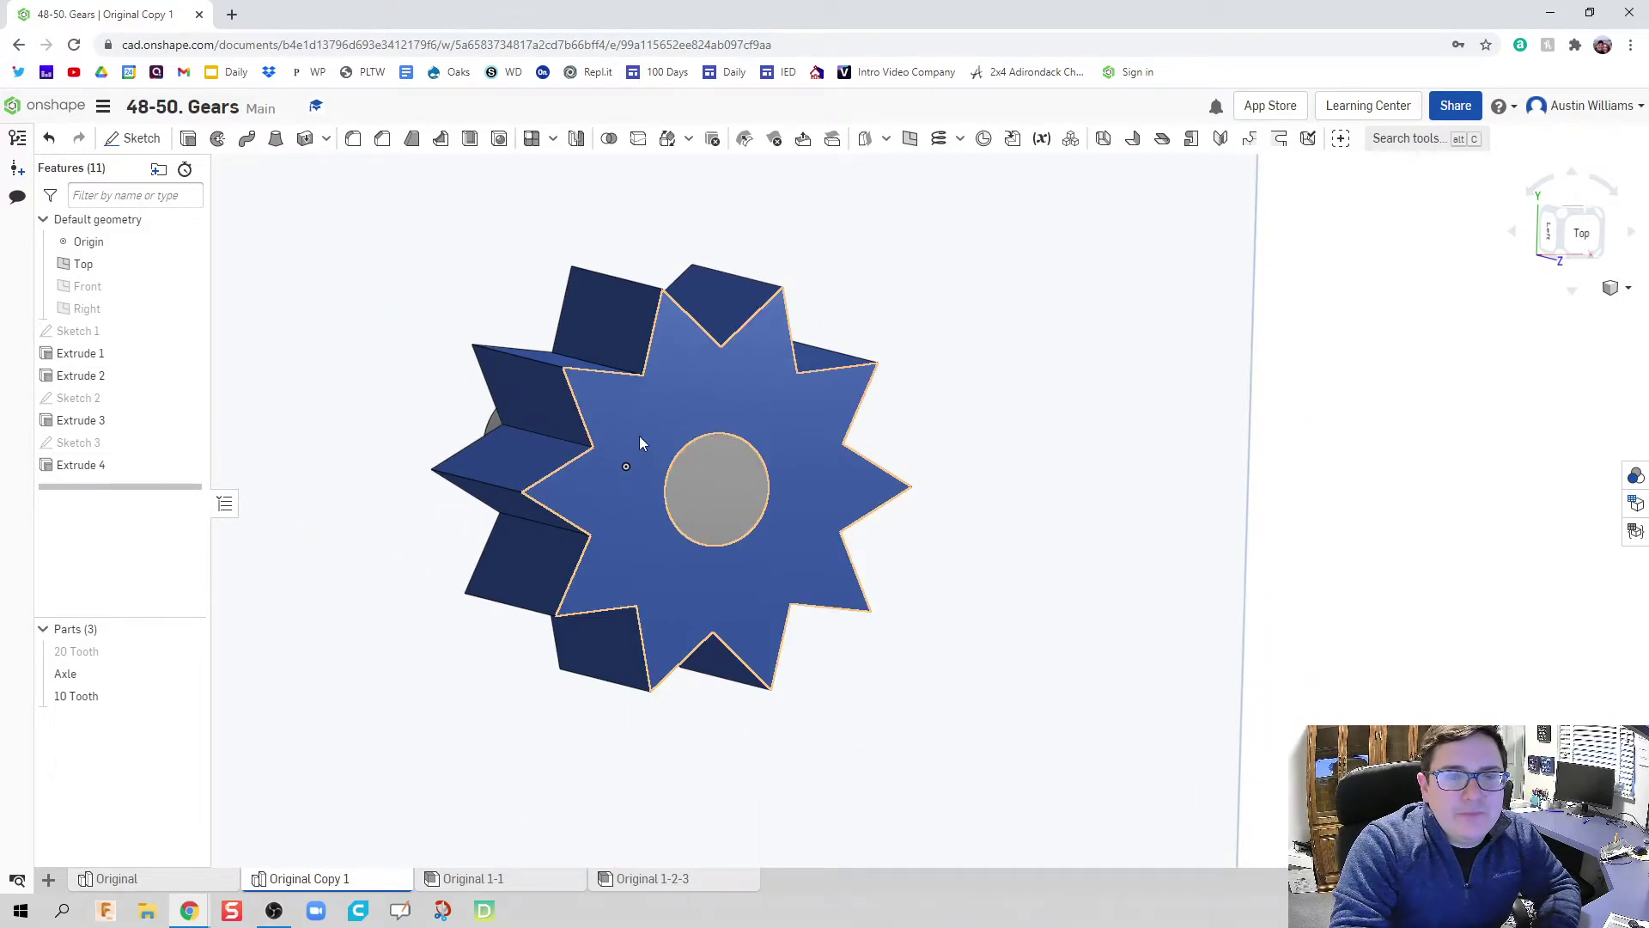
click(633, 435)
Sketch bold text '10' above the axle hole on the 10 Tooth gear's face
click(135, 139)
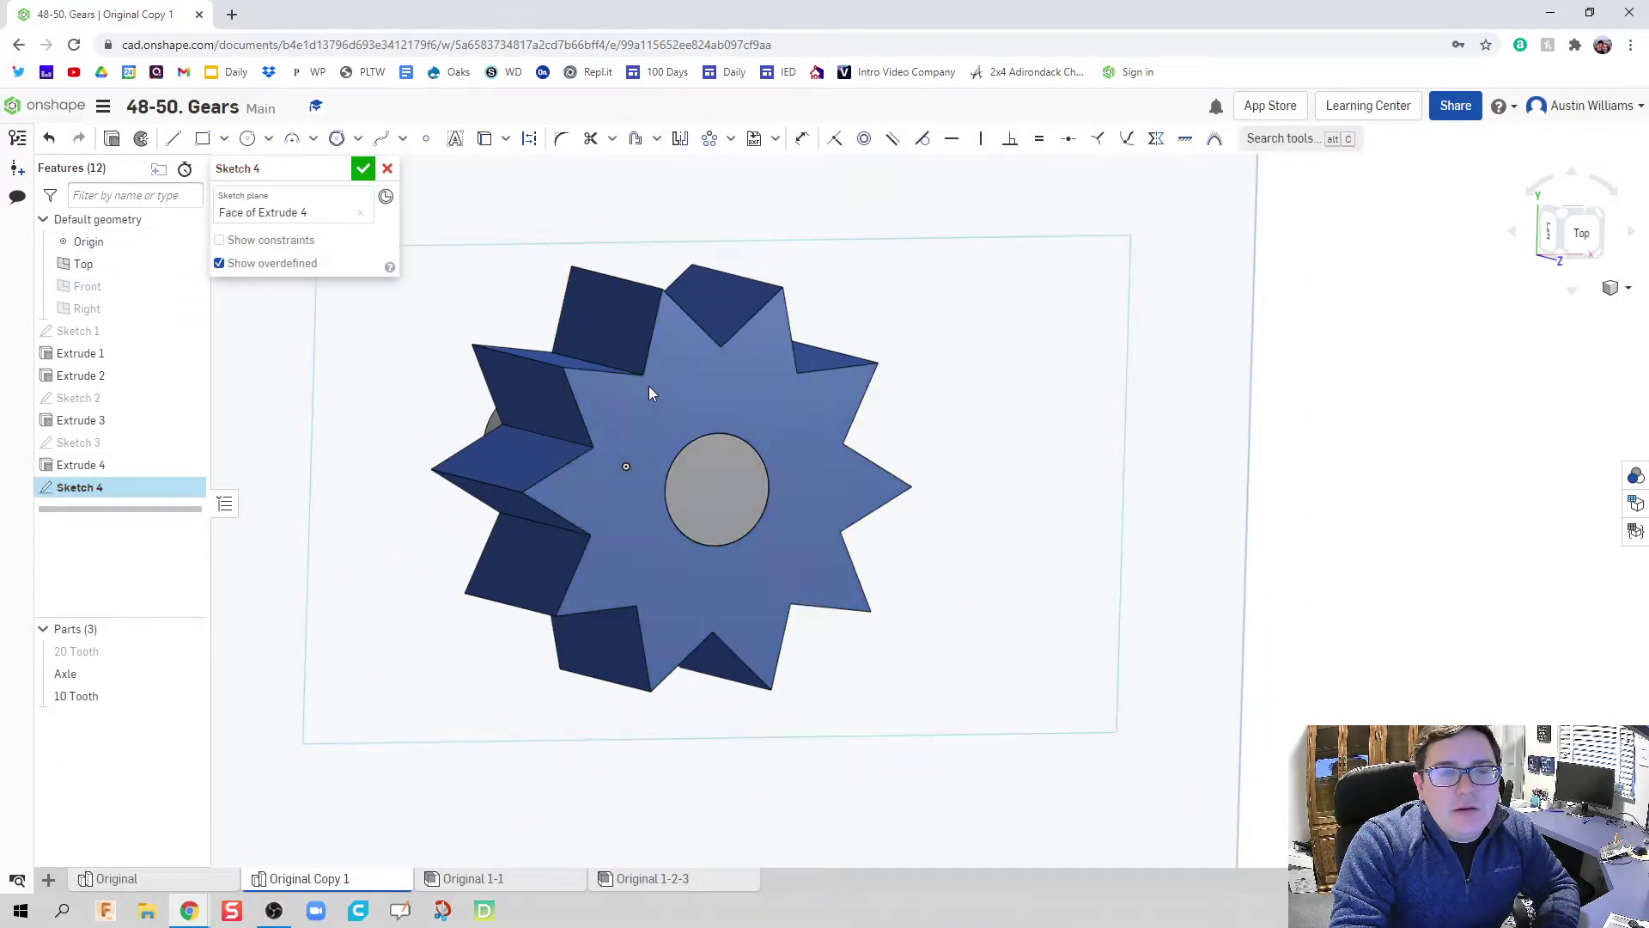
right_click(648, 386)
click(699, 641)
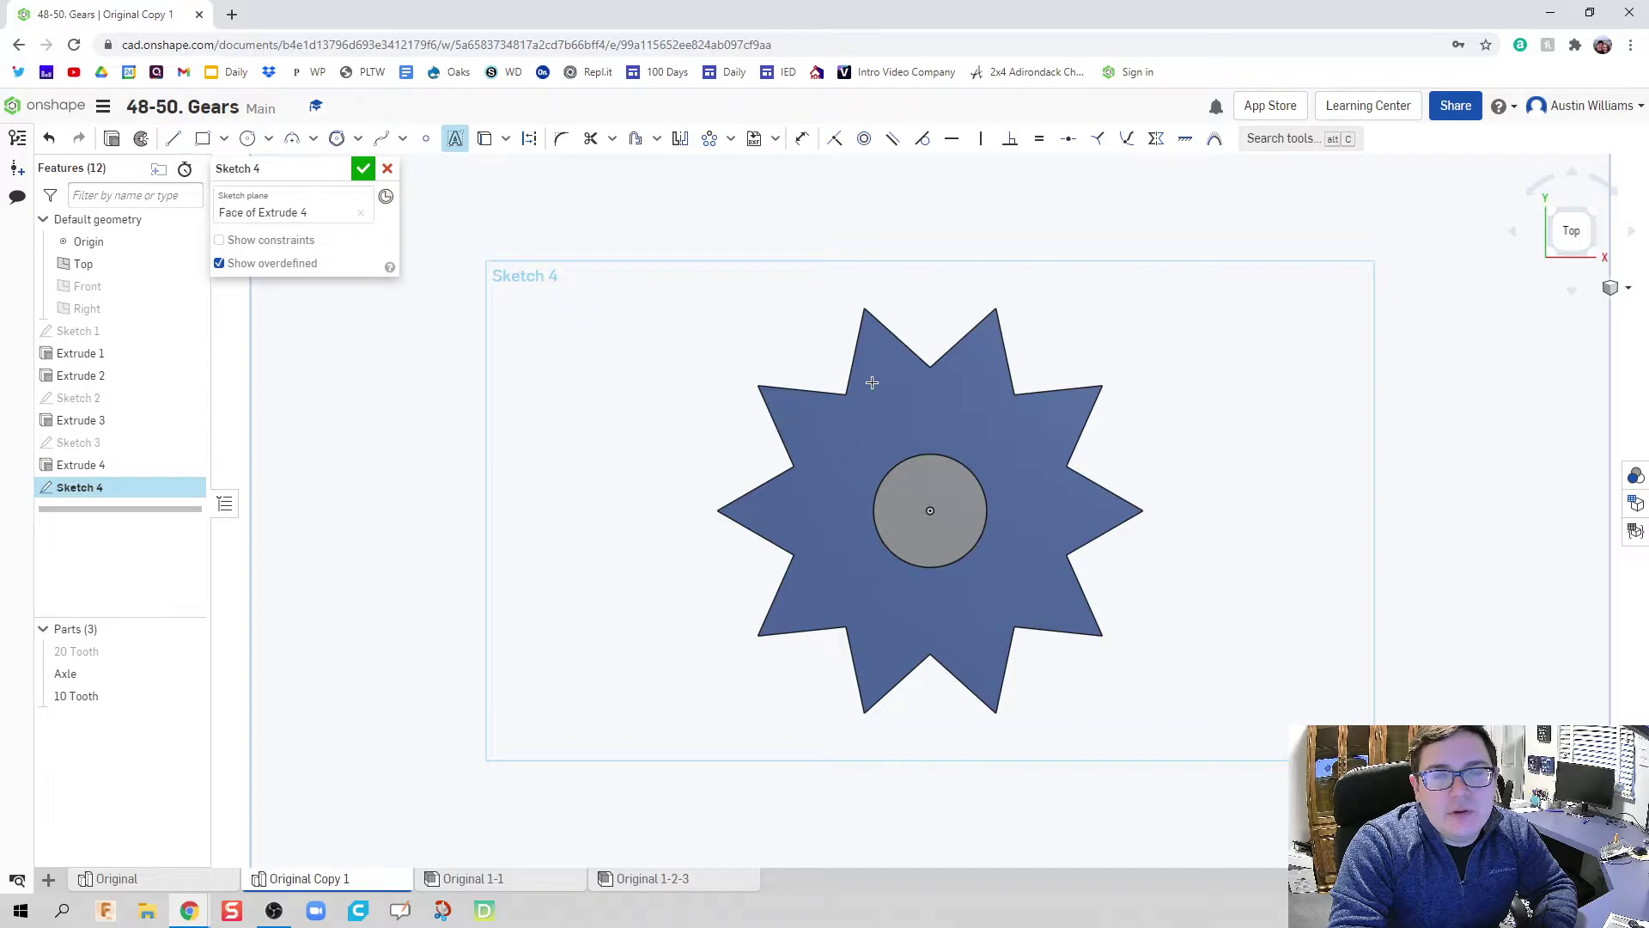
drag(980, 439, 969, 446)
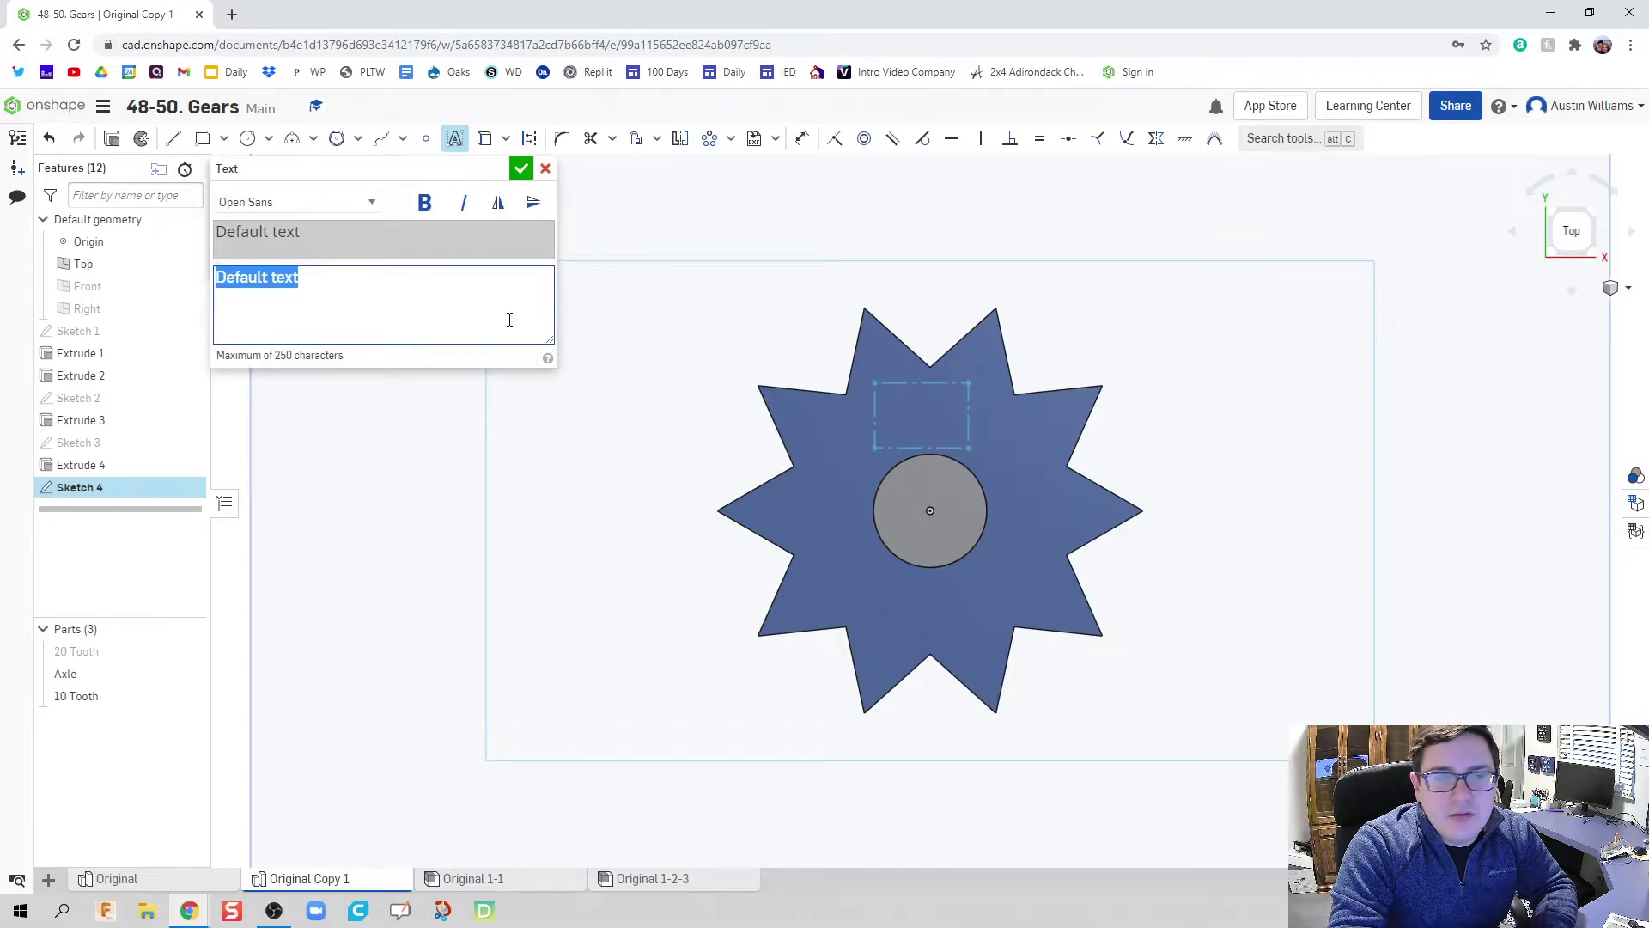
text(10)
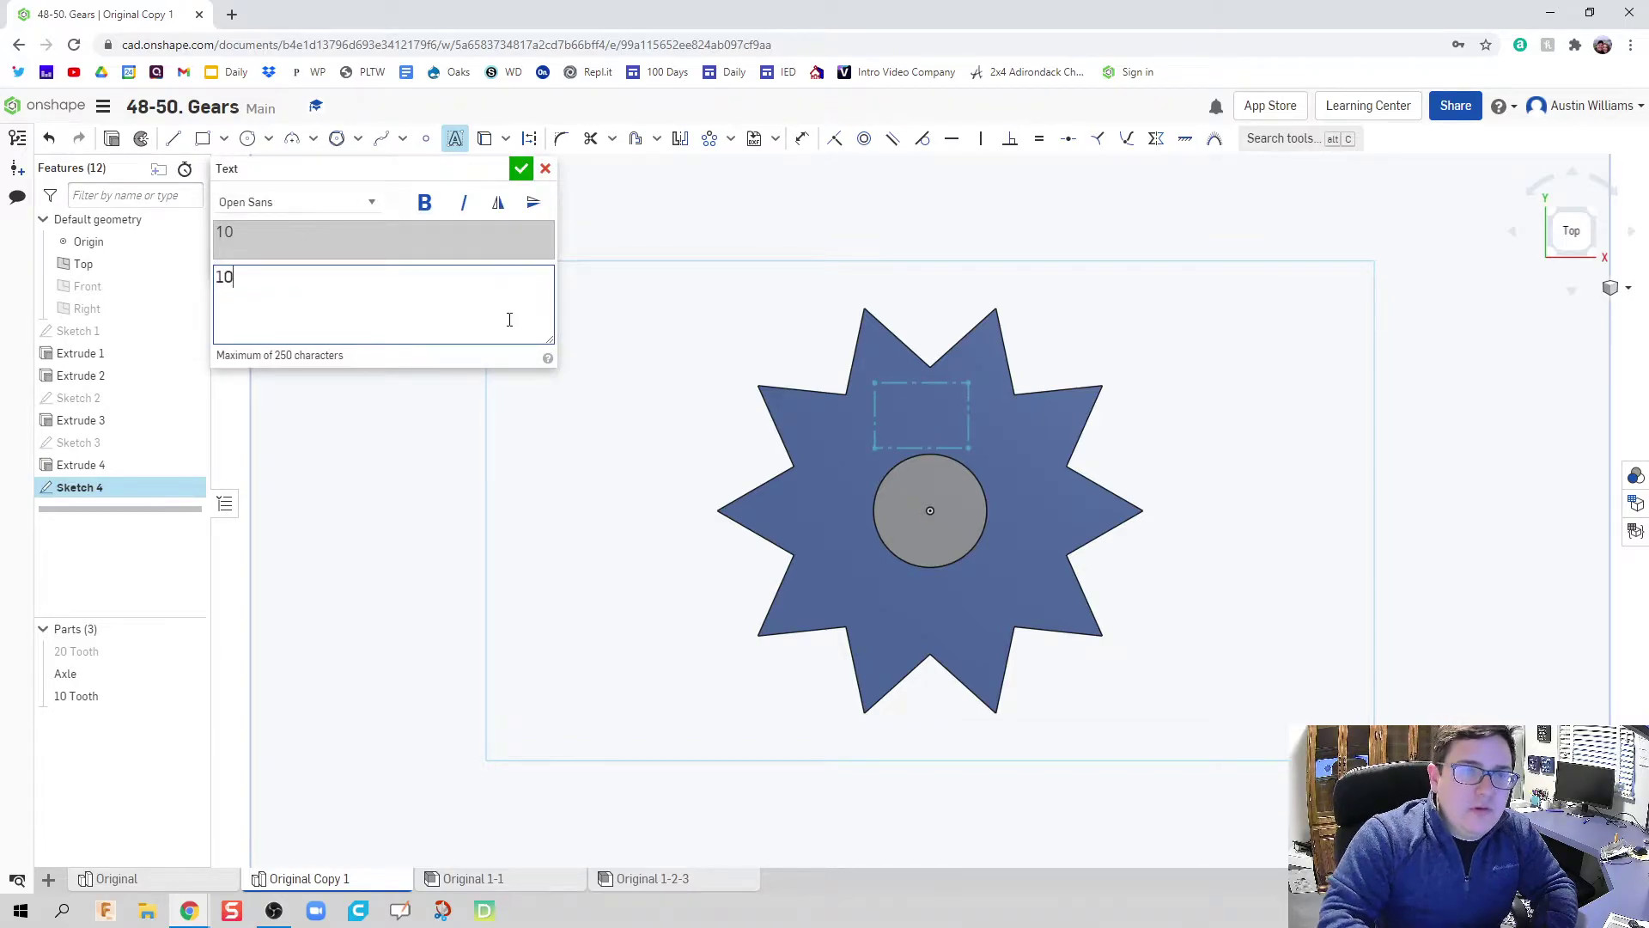
click(424, 201)
click(519, 171)
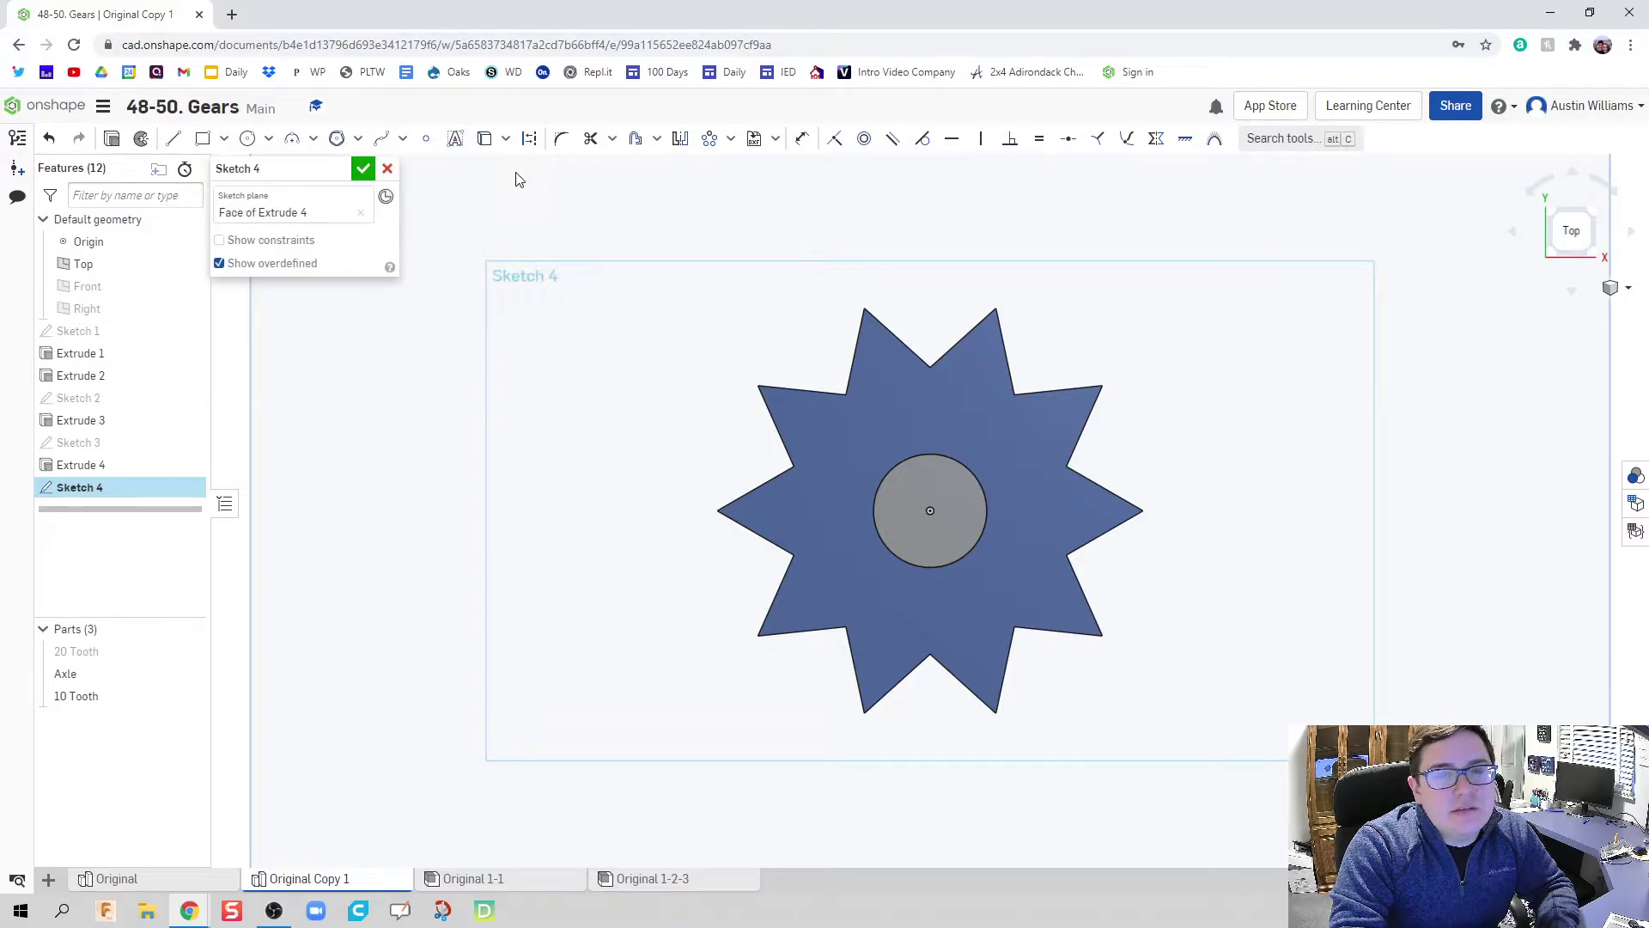
click(363, 170)
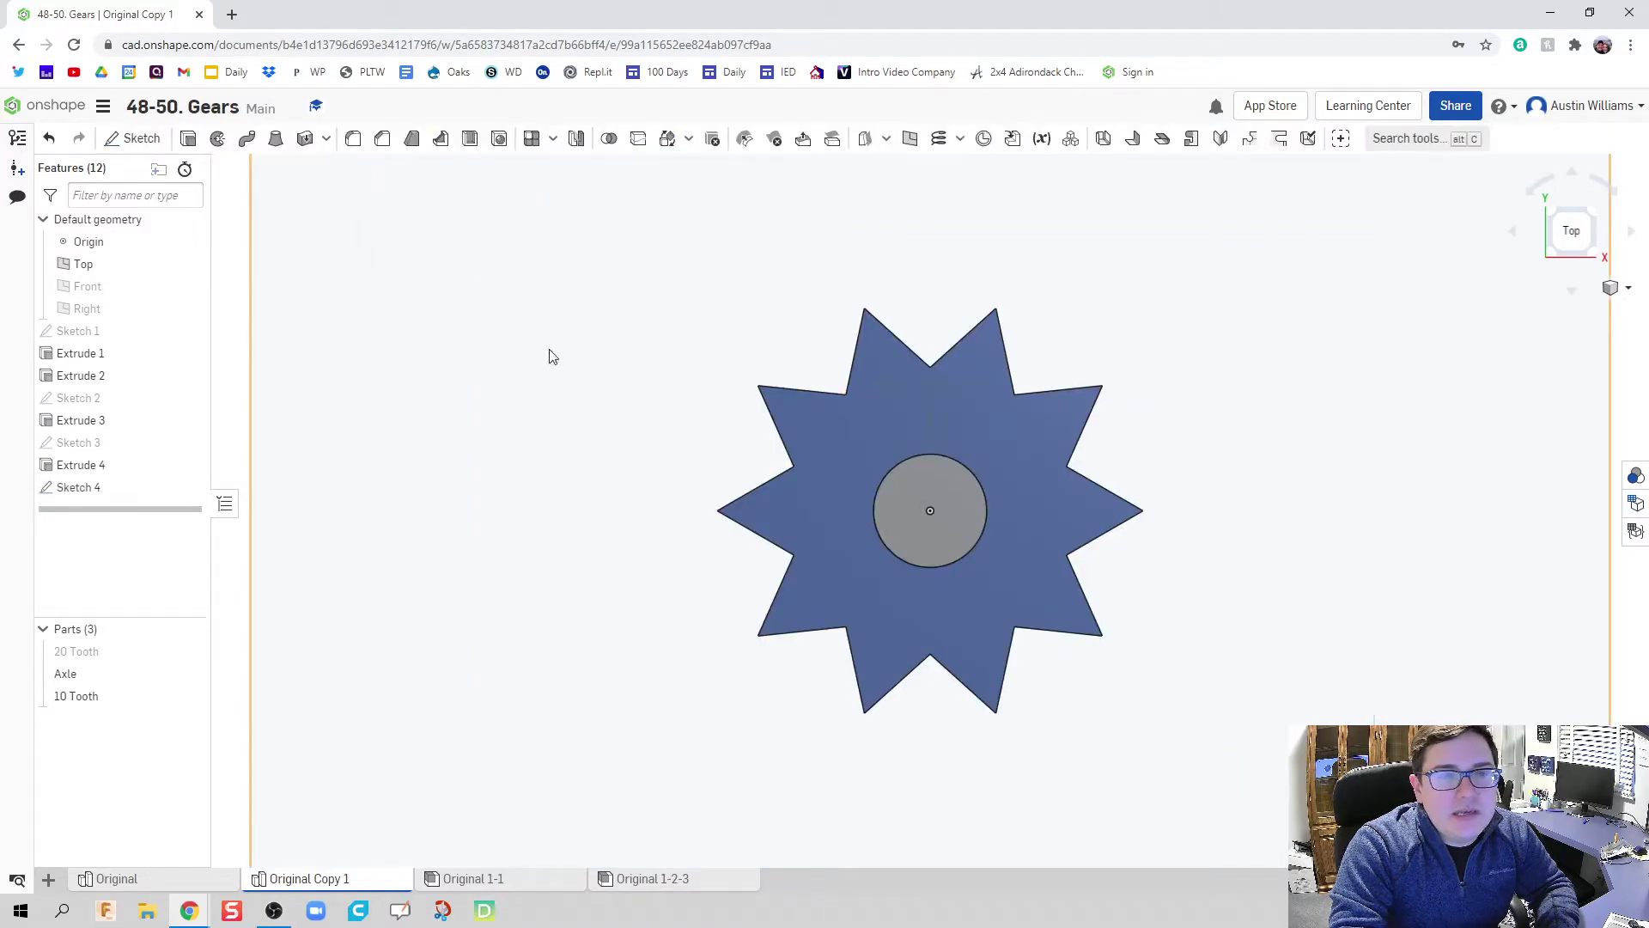
right_drag(564, 360, 636, 409)
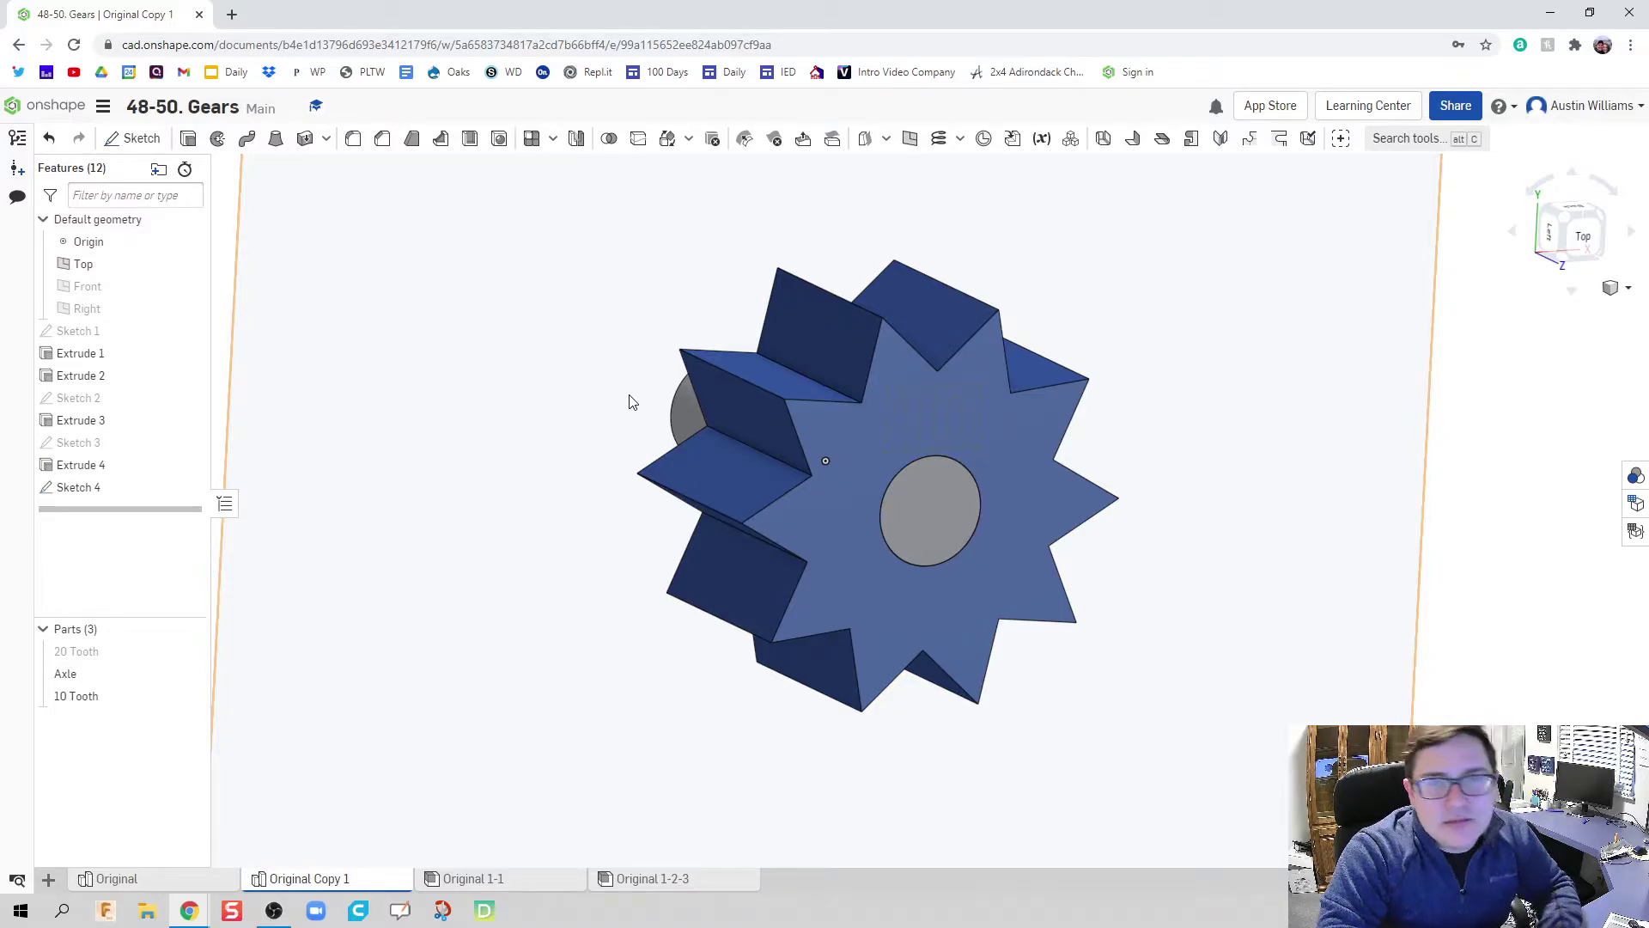
Cut the Sketch 4 text 0.5 in deep into the gear with Extrude 5
key(shift+e)
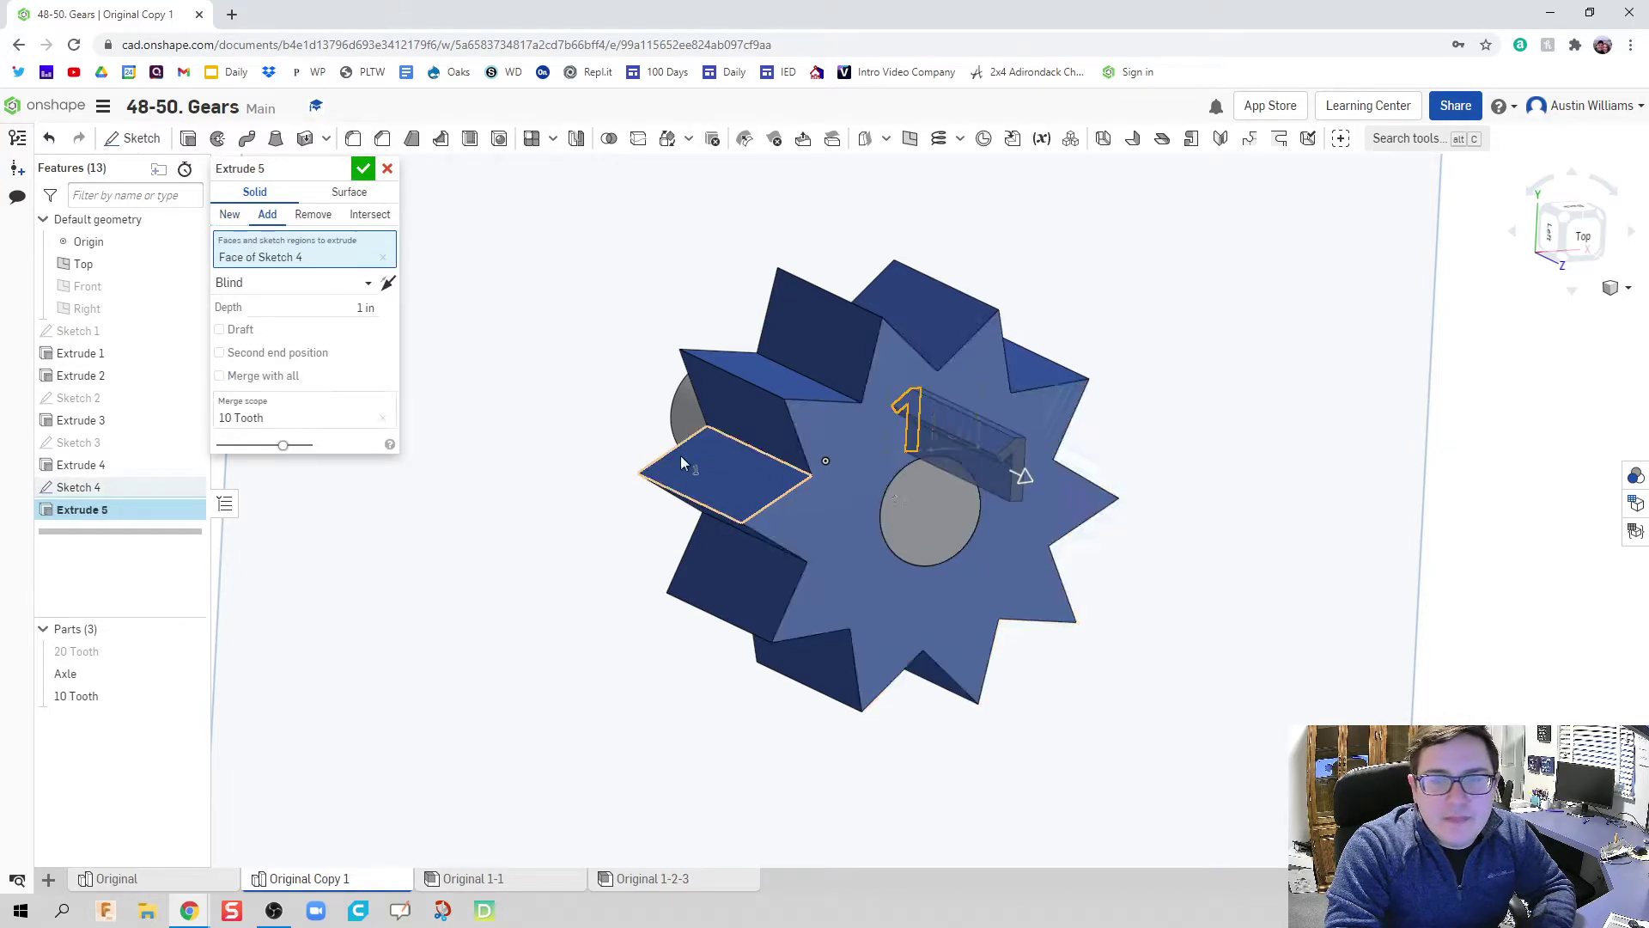
click(966, 407)
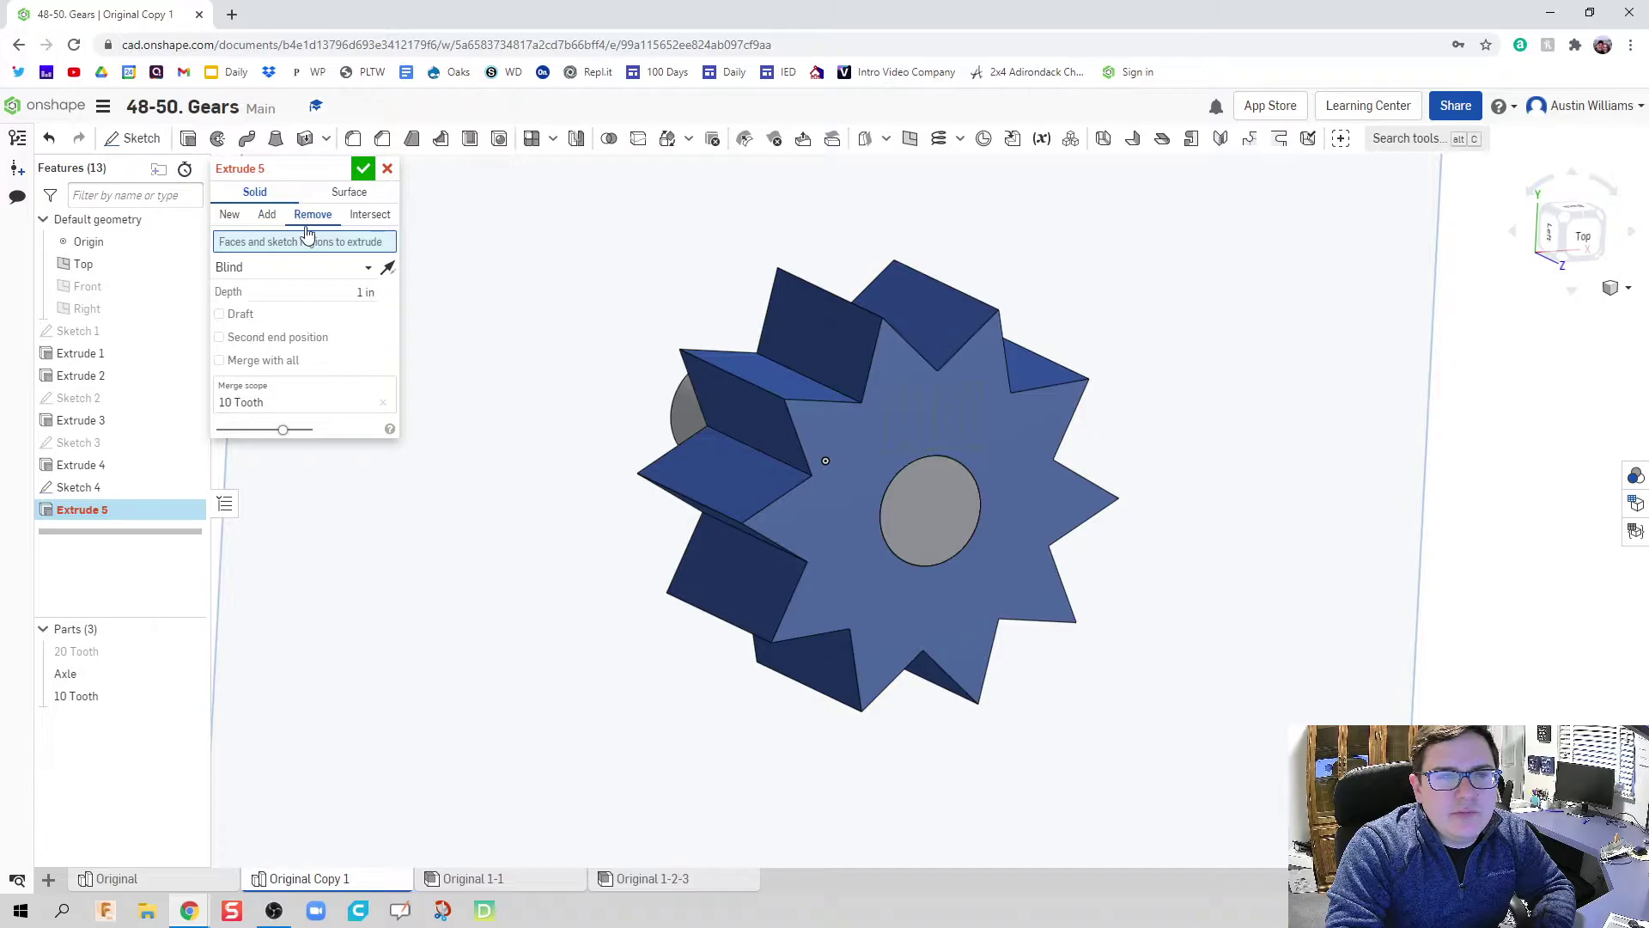
click(82, 487)
click(305, 301)
text(0.5)
key(Return)
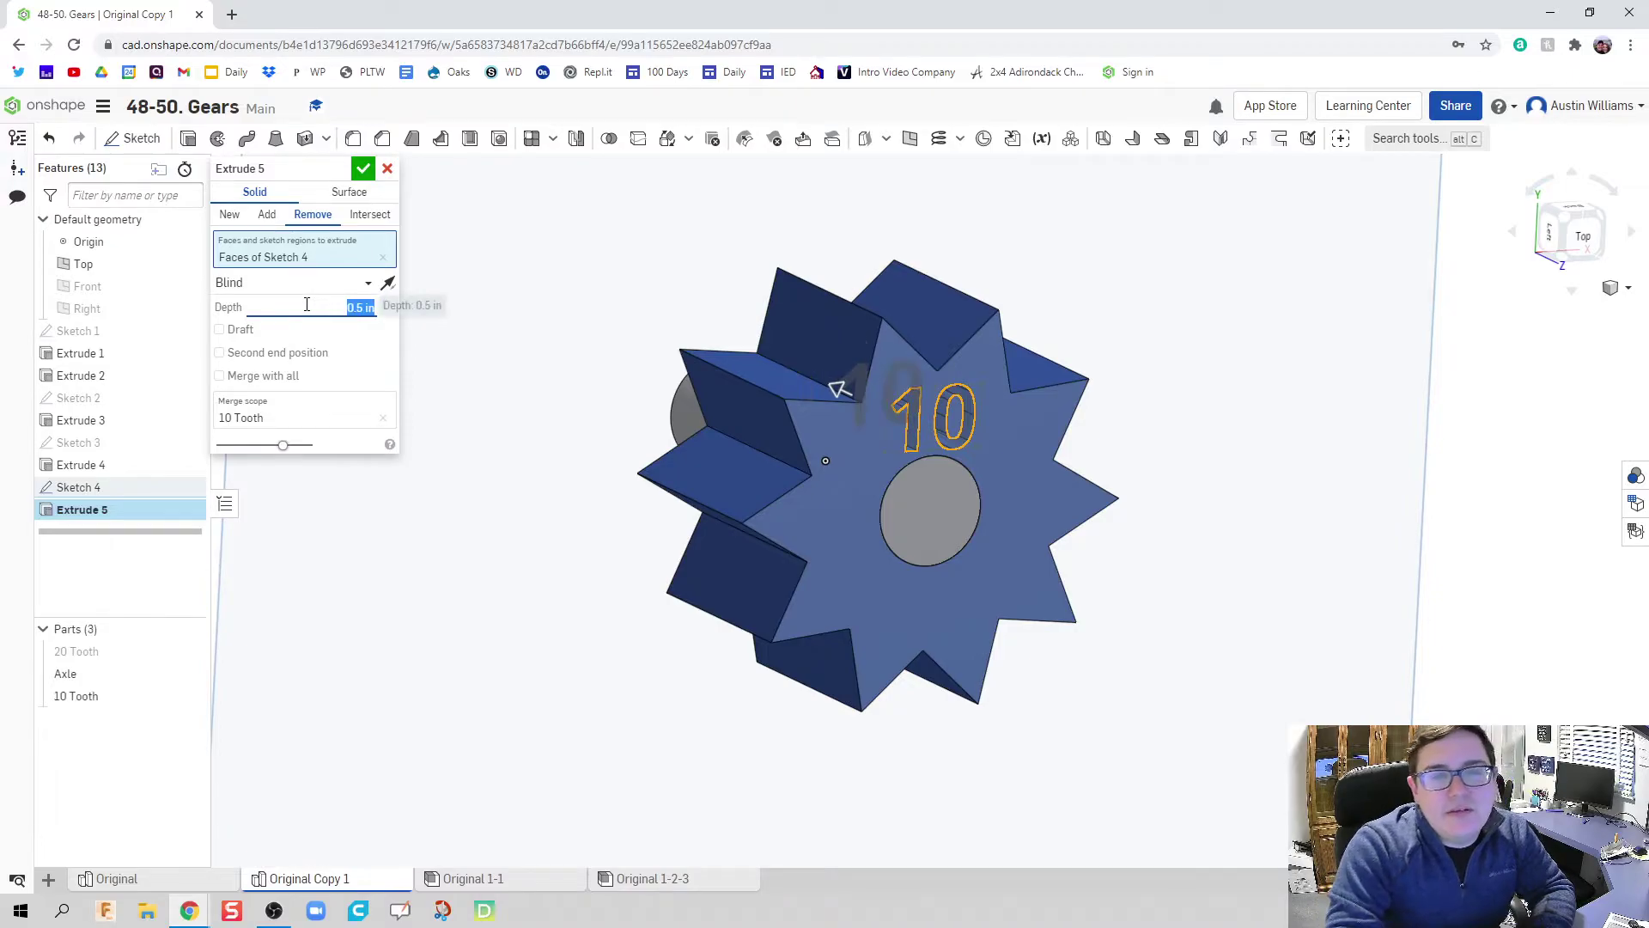
click(363, 168)
key(shift+5)
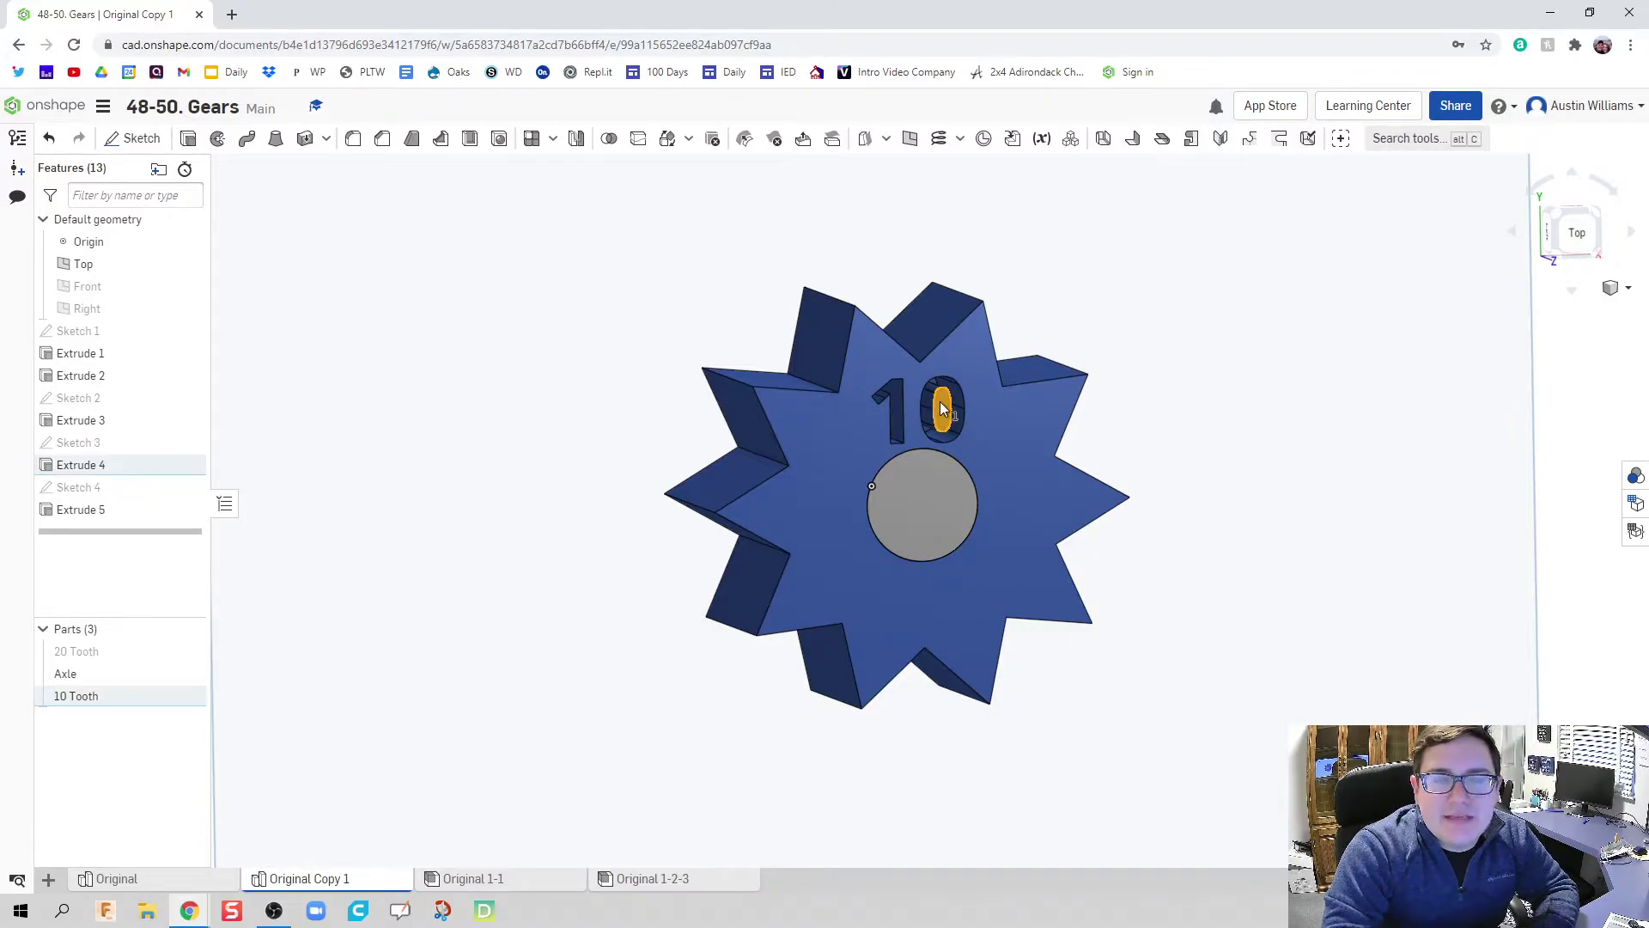
Hide 10 Tooth and start a sketch on the axle's end face, viewed normal
key(Left)
key(Up)
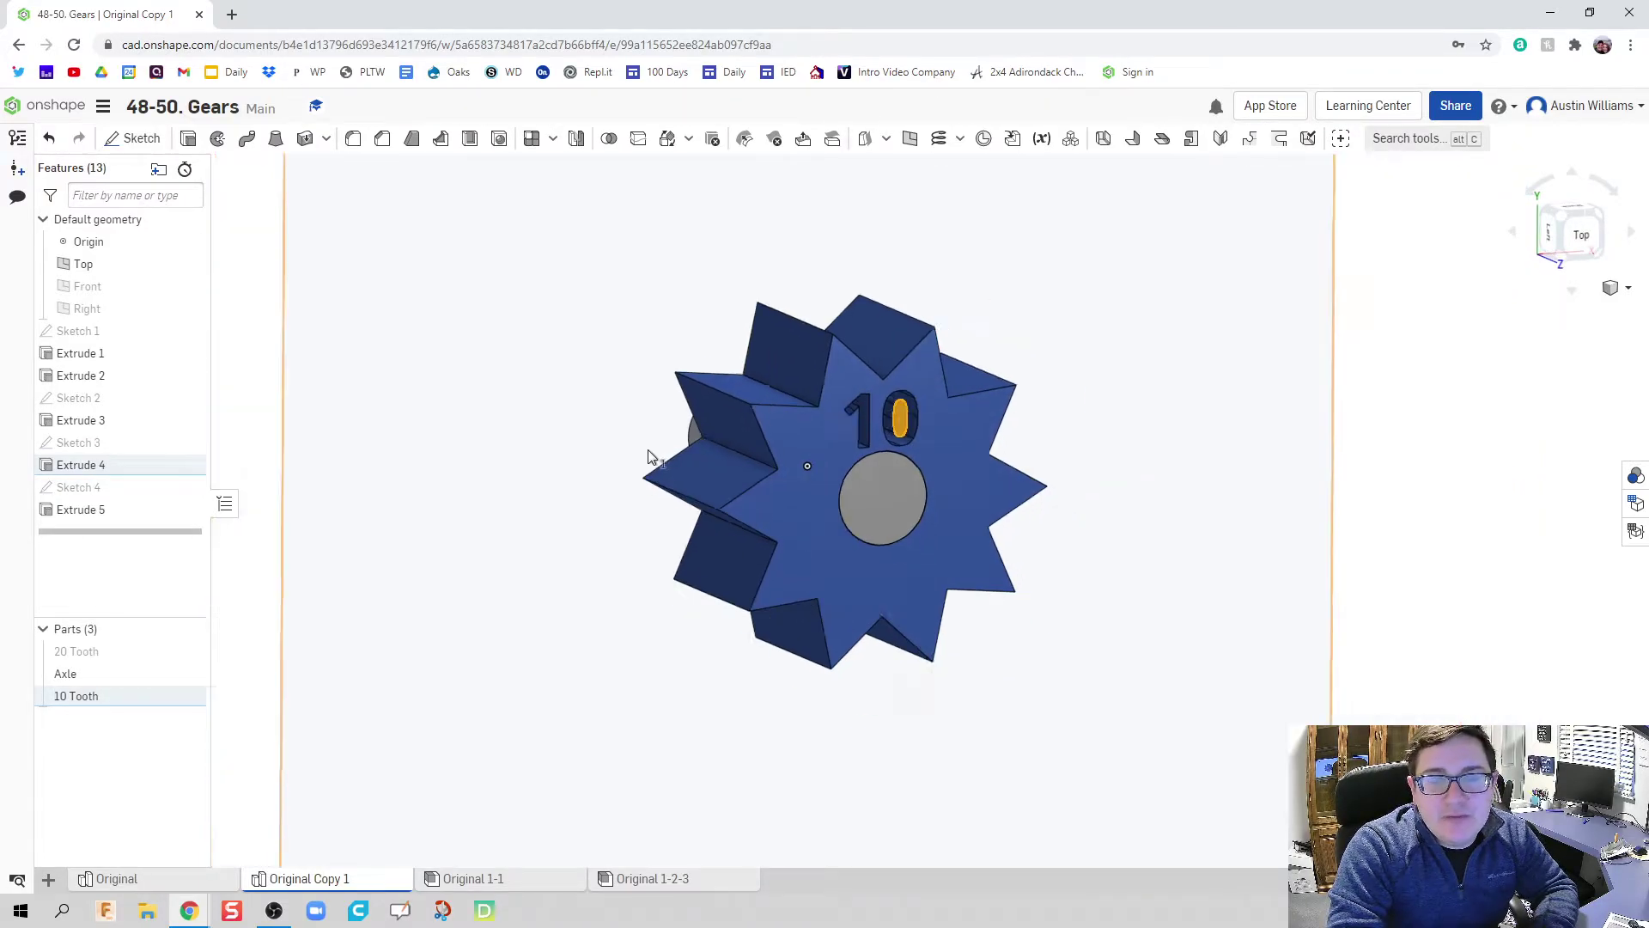
scroll(640, 450, down, 2)
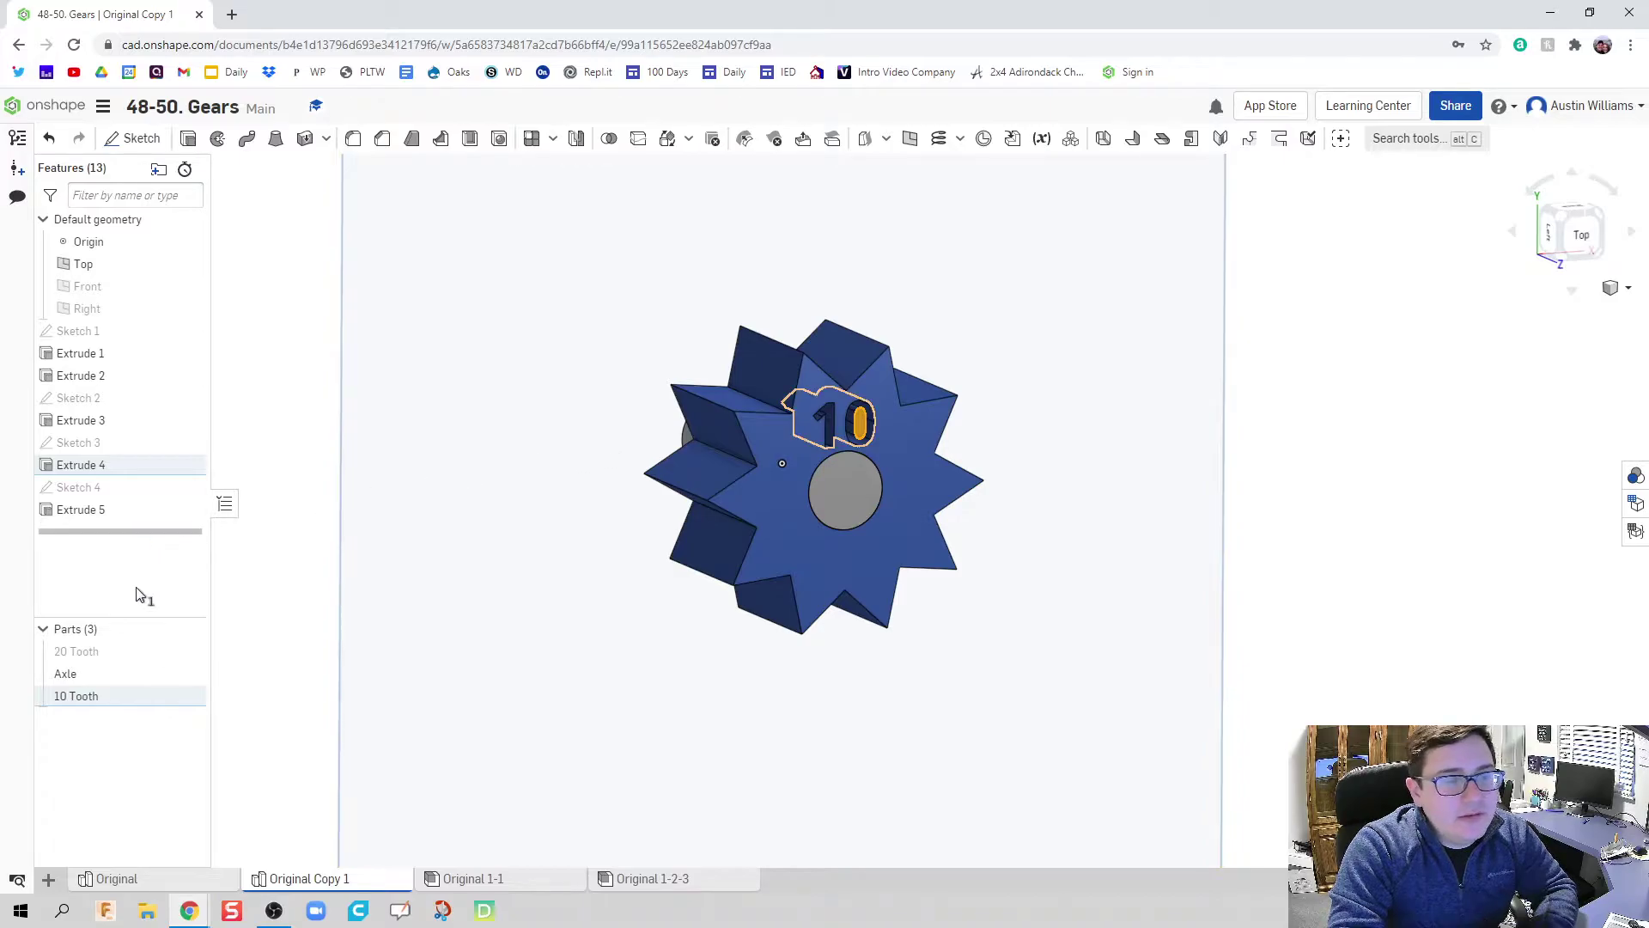
click(189, 698)
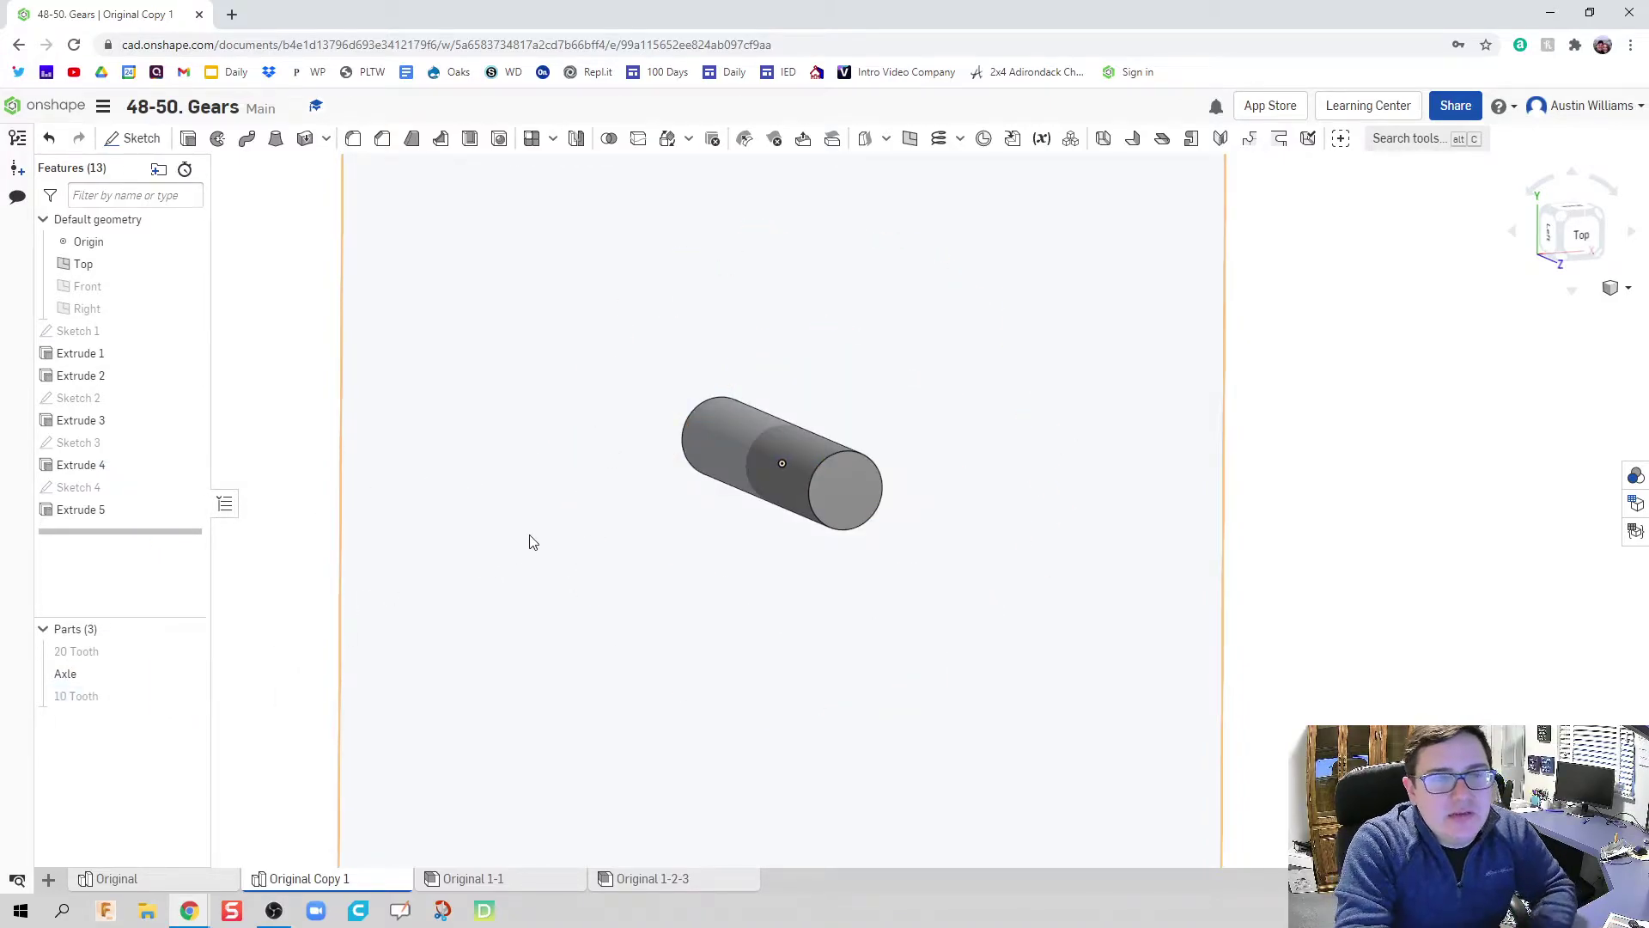
click(133, 138)
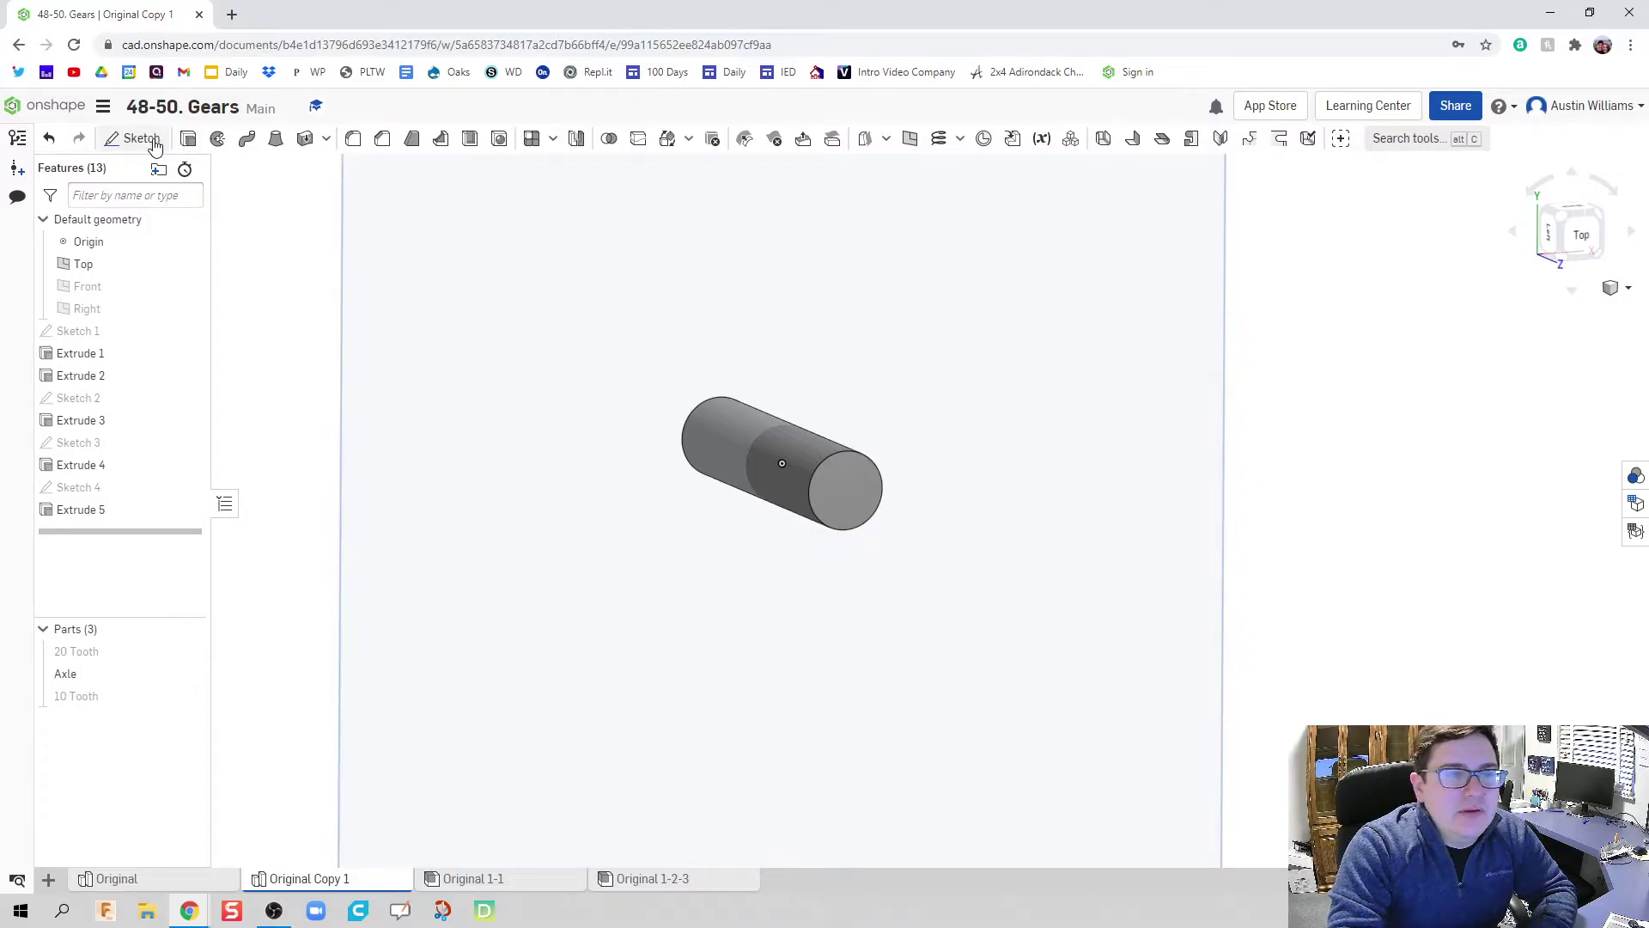
click(866, 482)
right_click(862, 497)
click(937, 754)
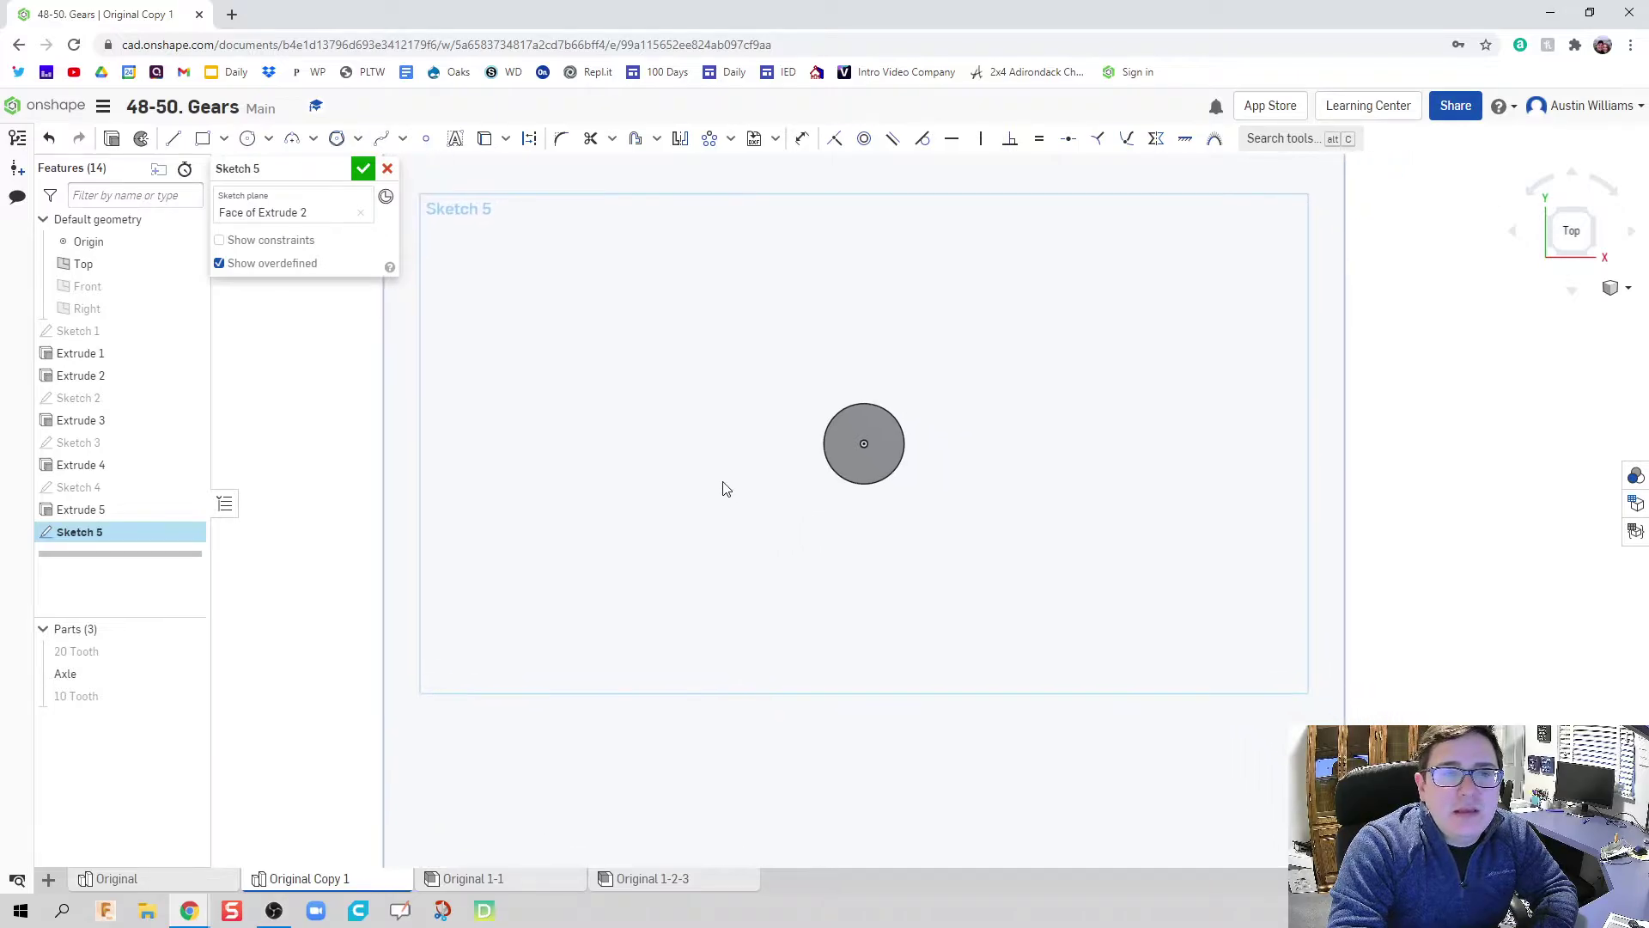
Draw a 30-sided polygon centred on the axle
click(357, 138)
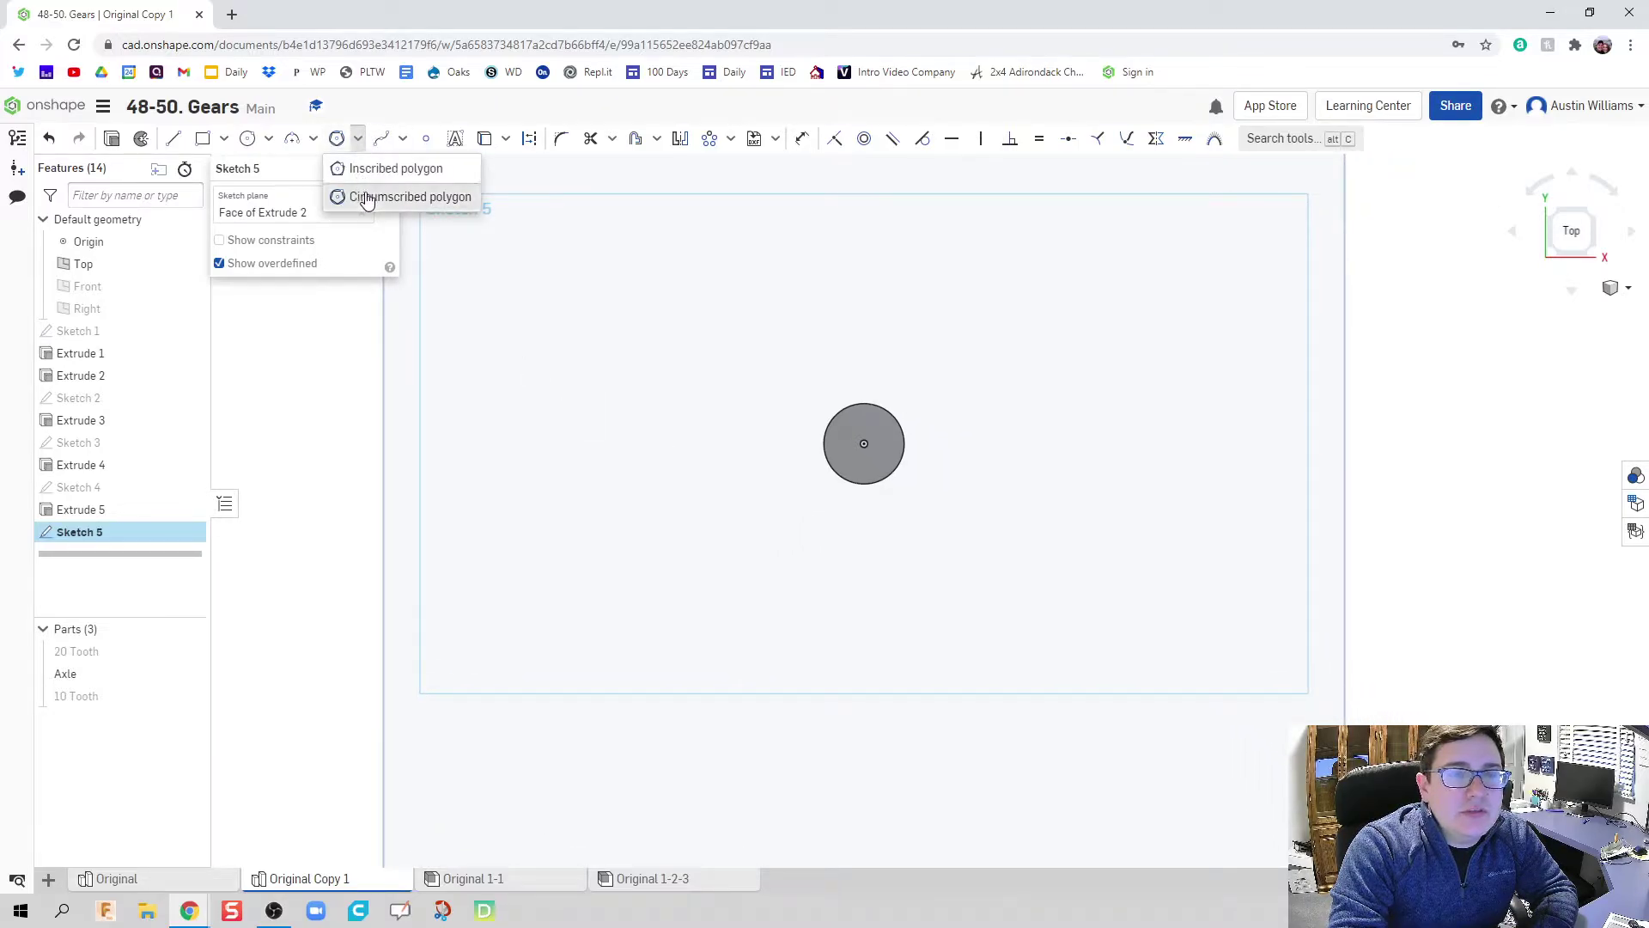
click(361, 196)
click(862, 444)
scroll(876, 636, down, 5)
scroll(874, 738, up, 3)
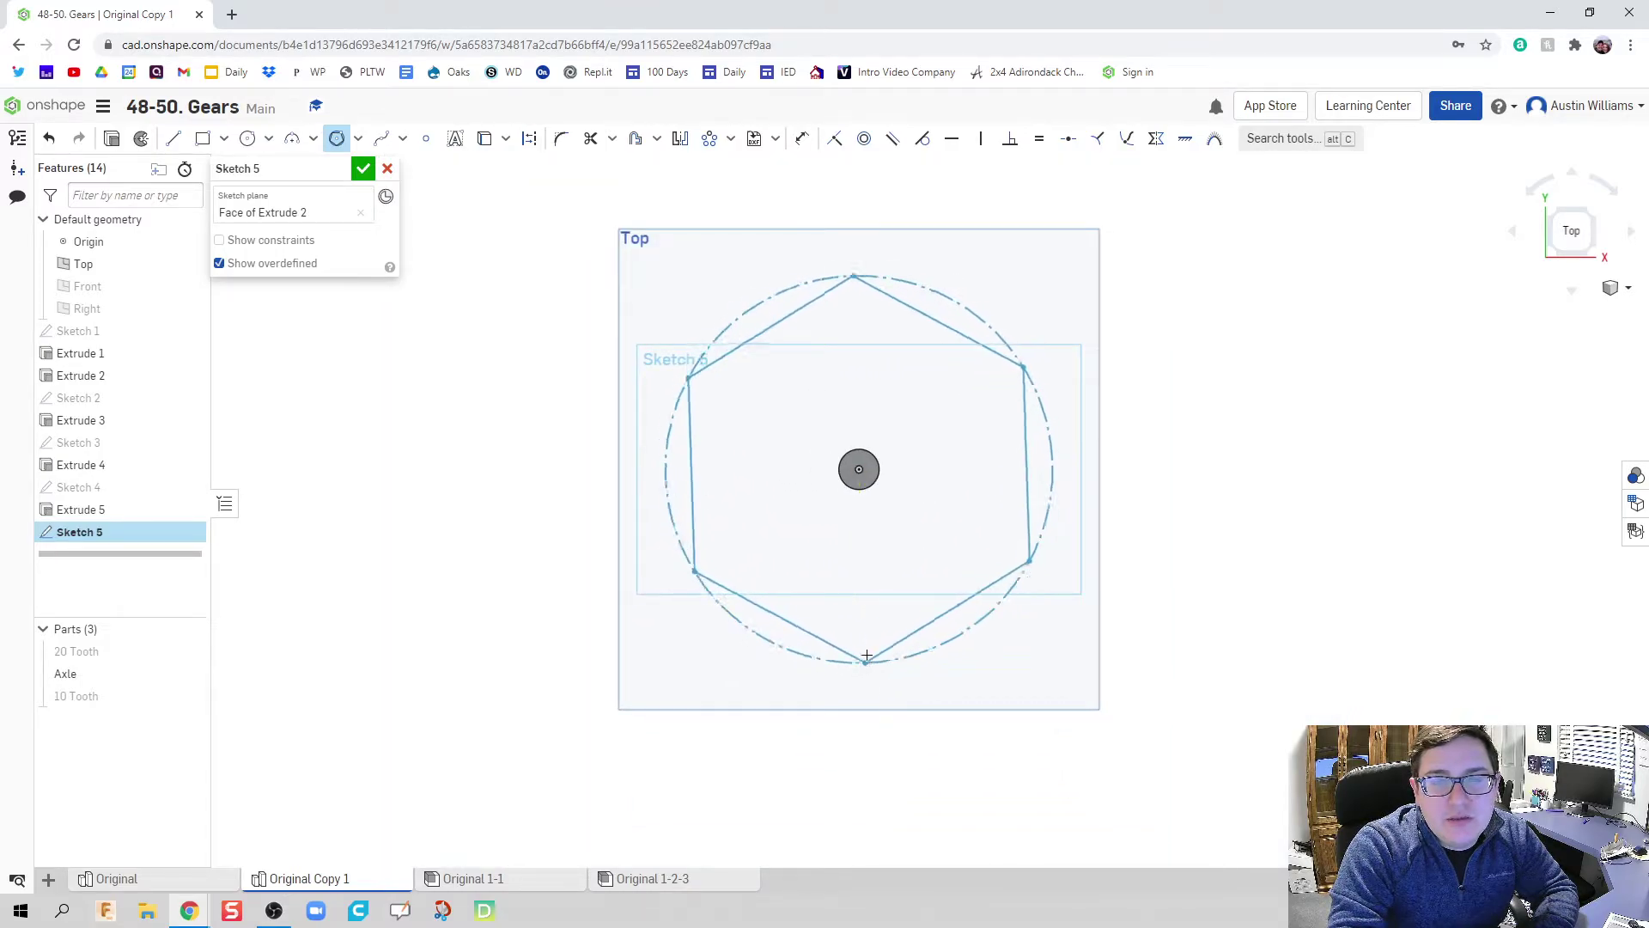
click(863, 636)
key(Up)
key(Up)
key(Up)
key(Up)
key(Up)
key(Up)
key(Up)
key(Up)
key(Up)
key(Up)
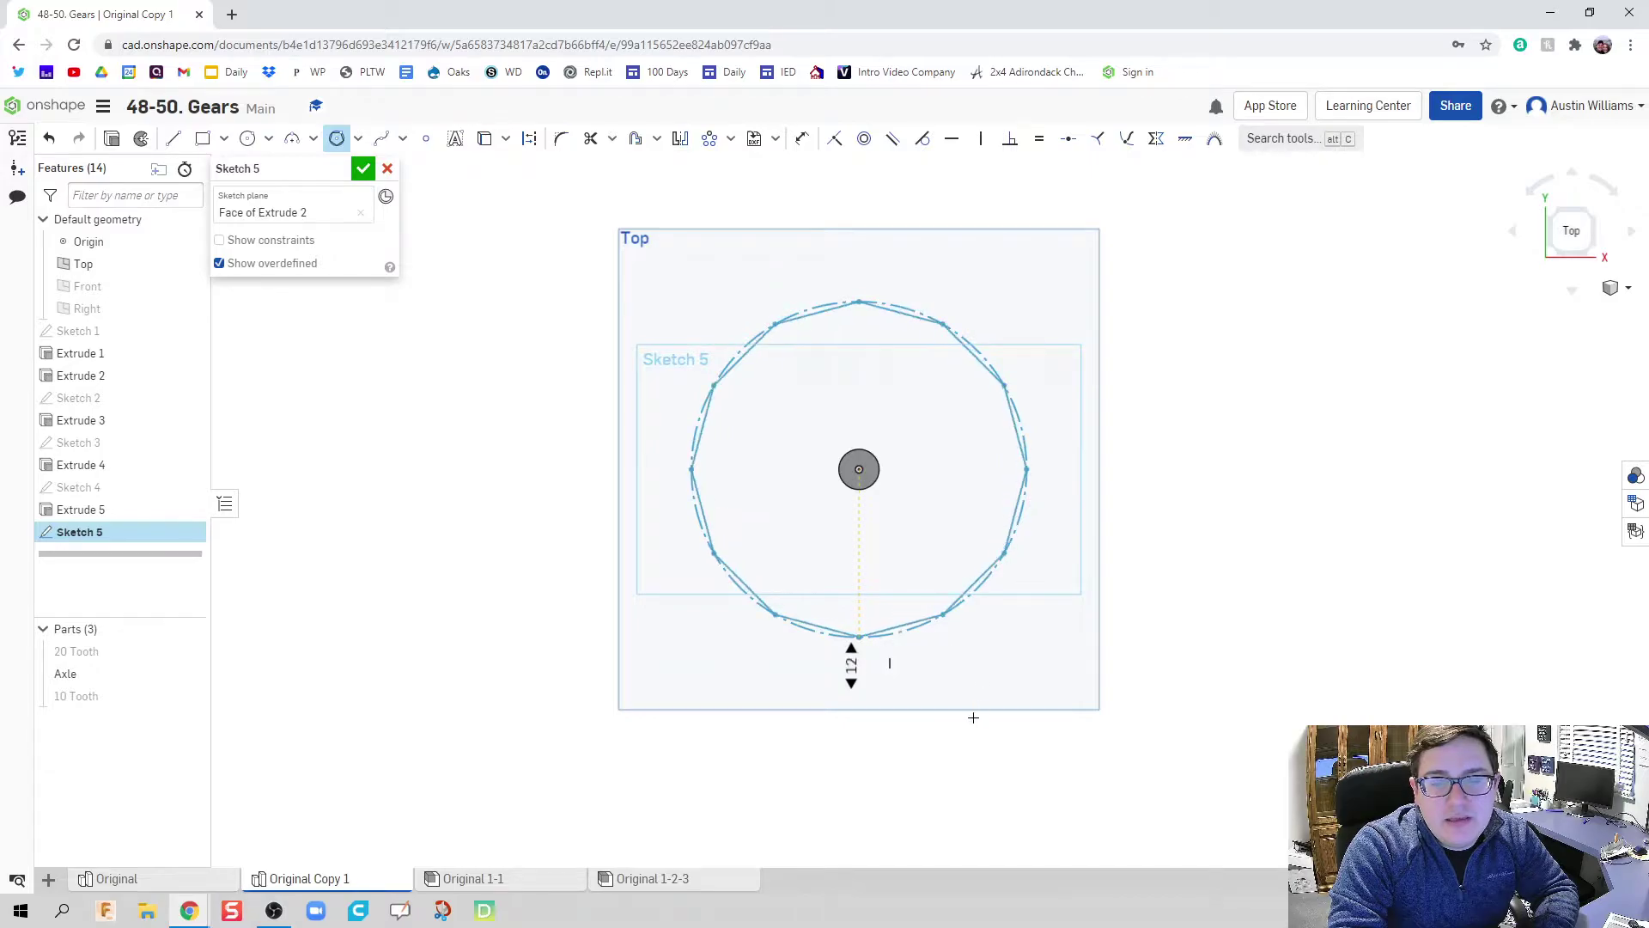
key(Up)
key(Up)
key(Up)
key(Up)
key(Up)
key(Up)
key(Up)
key(Up)
key(Up)
key(Up)
key(Up)
key(Up)
key(Up)
scroll(936, 786, down, 3)
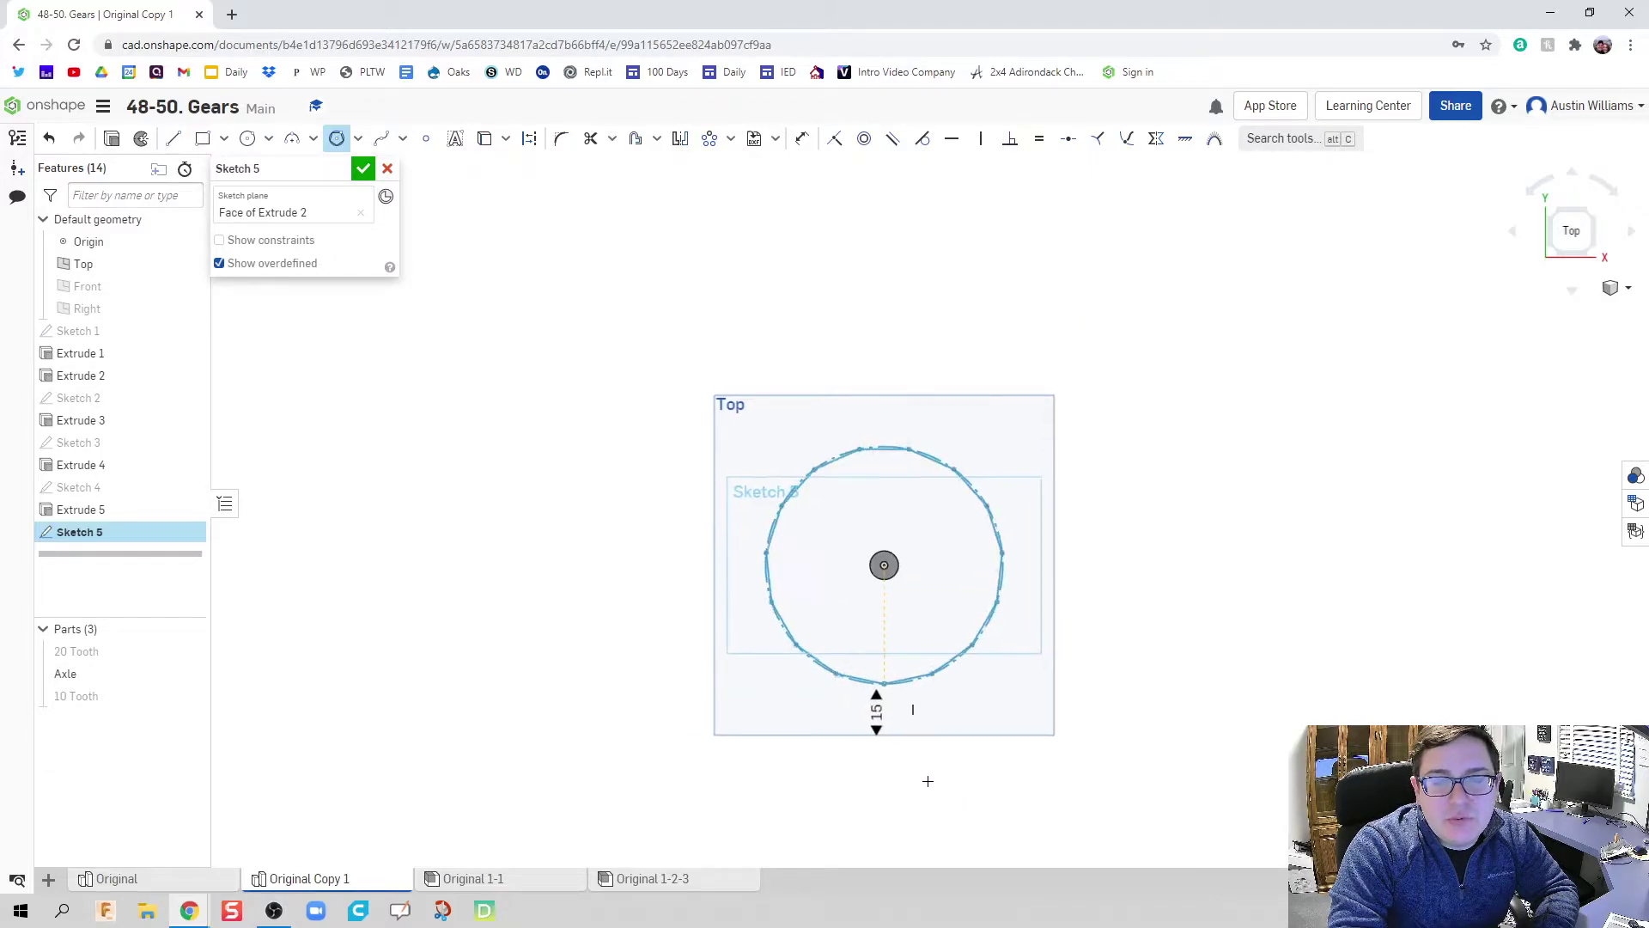
middle_drag(925, 777, 914, 478)
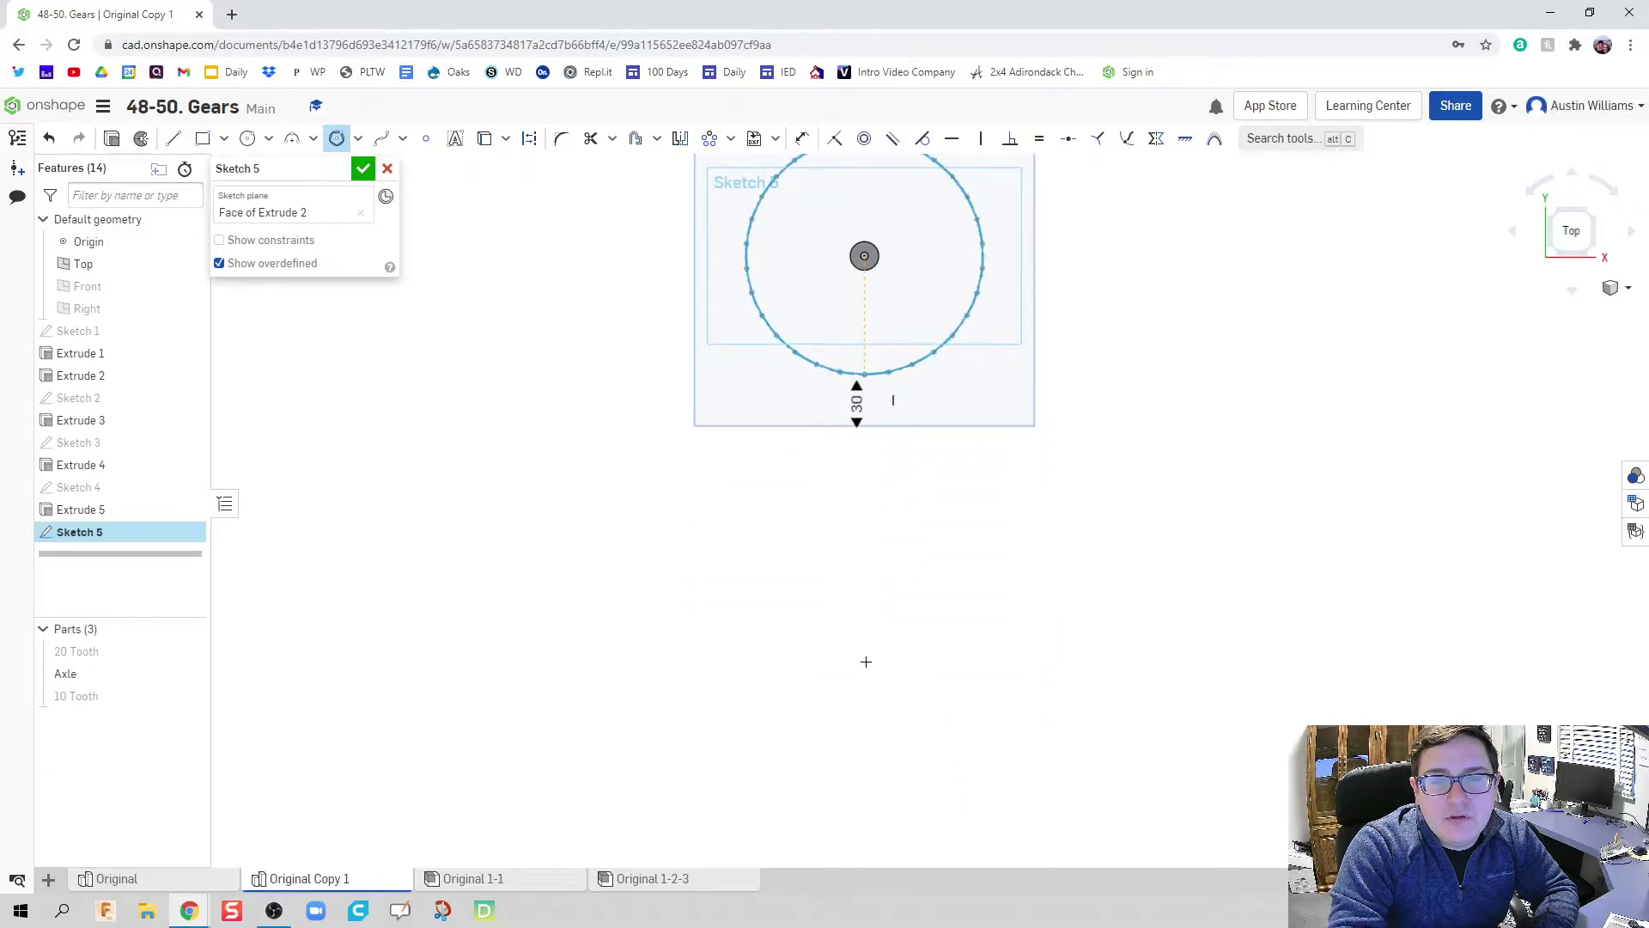
key(Return)
Draw a triangular tooth on the polygon's top edge with all three sides equal
scroll(832, 699, up, 3)
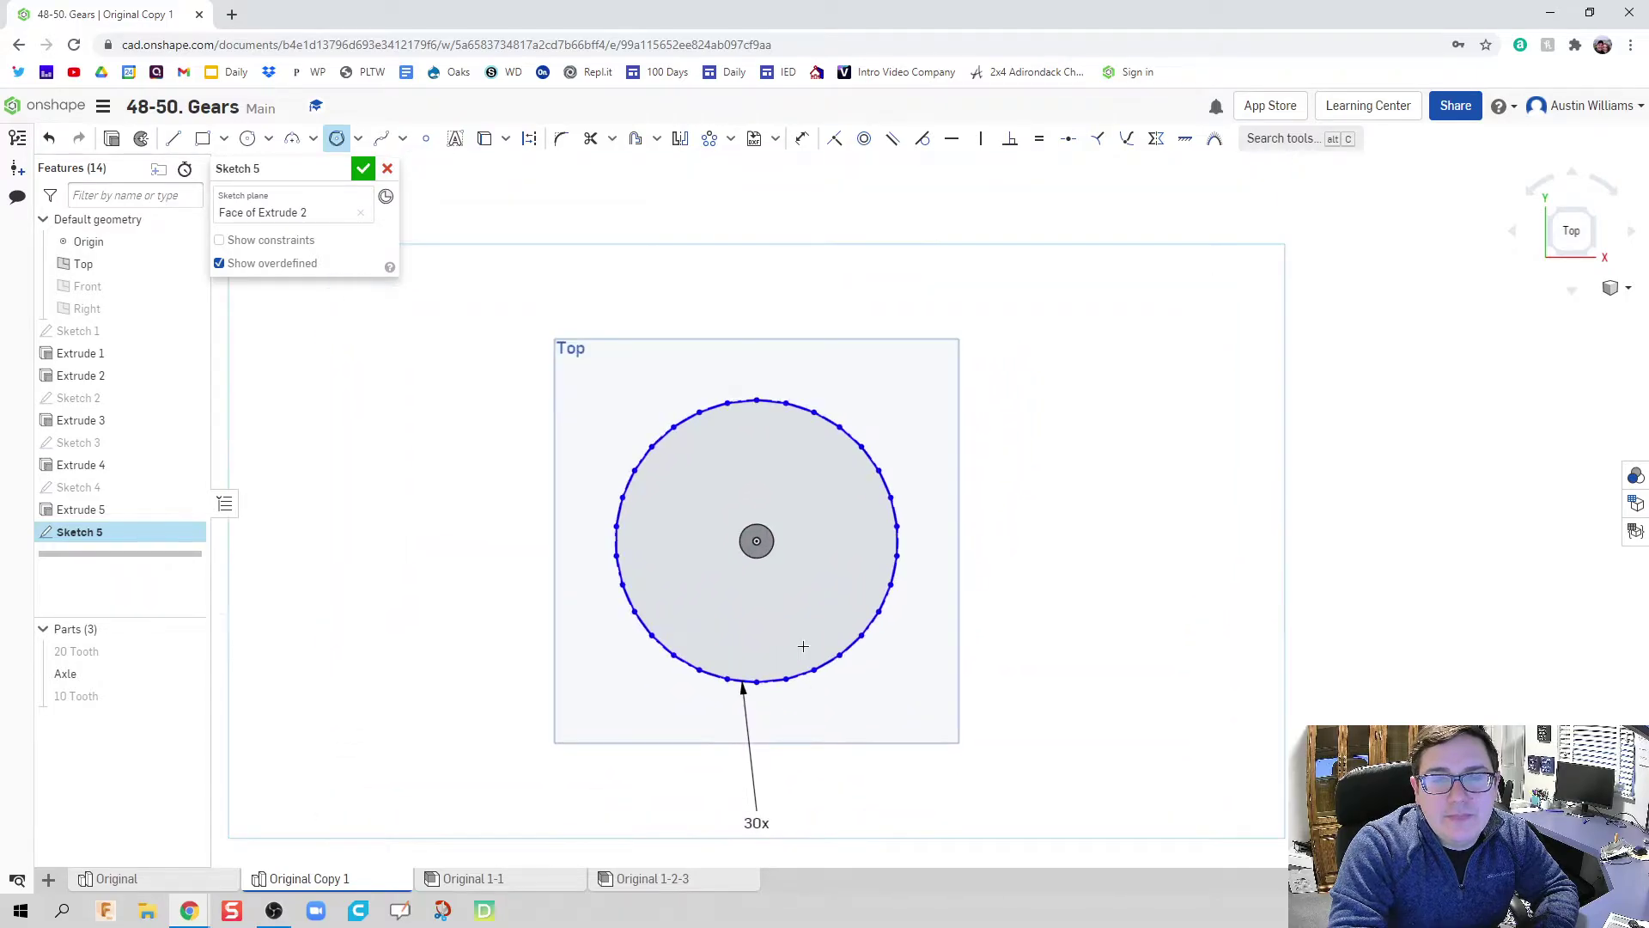
scroll(791, 420, up, 8)
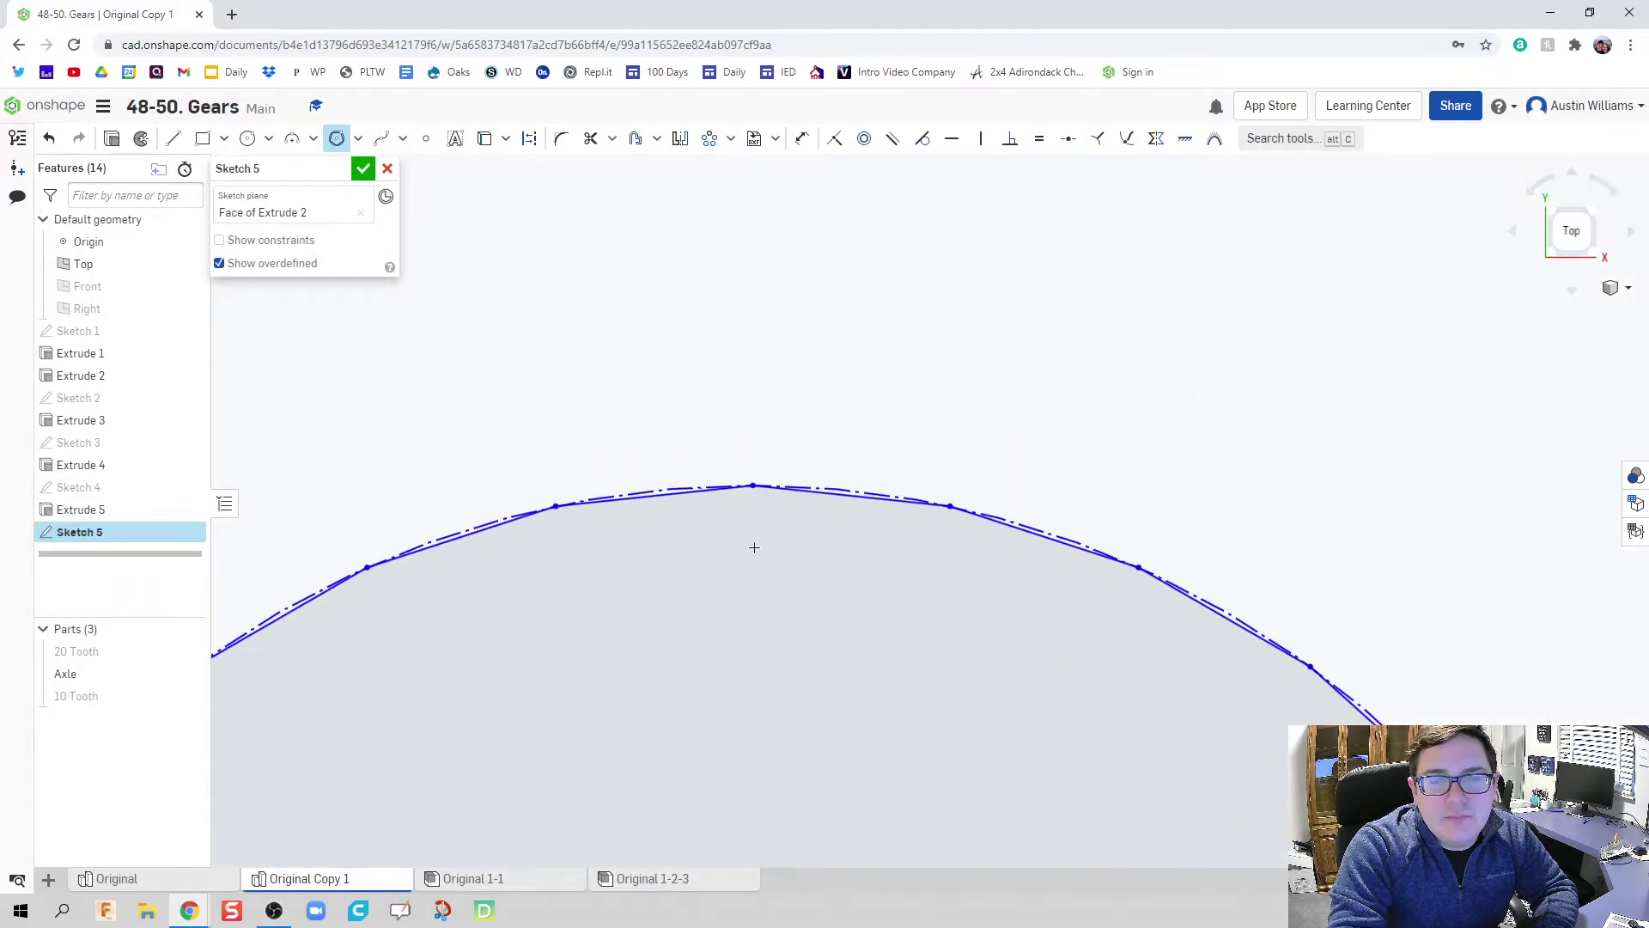
middle_drag(746, 629, 691, 708)
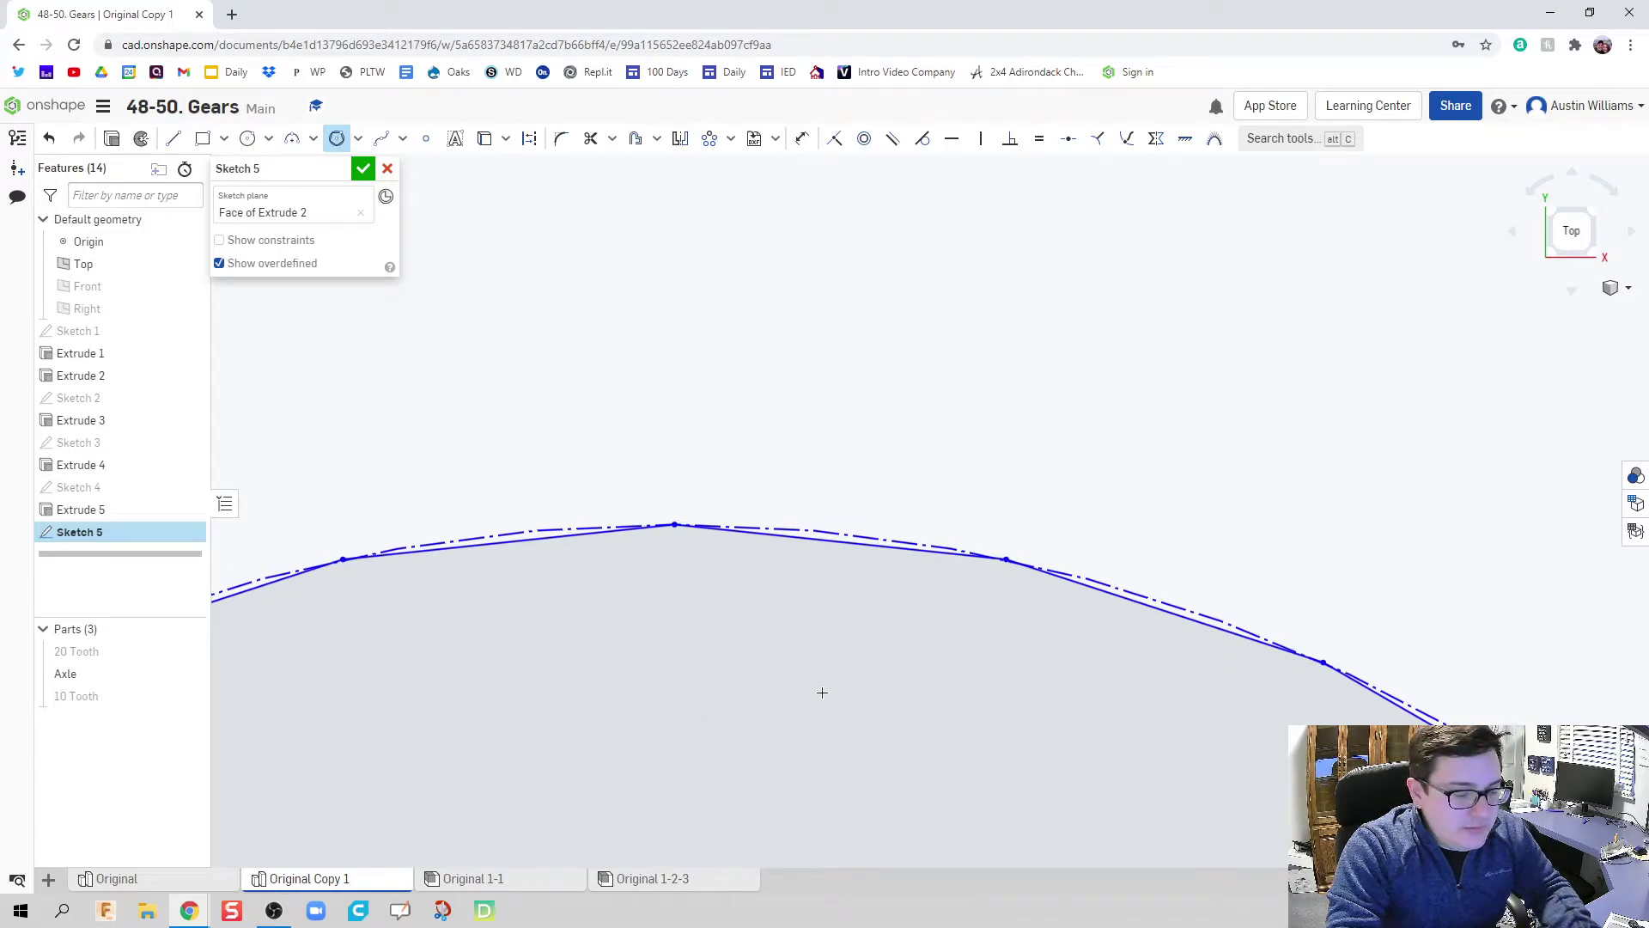
key(l)
click(1006, 560)
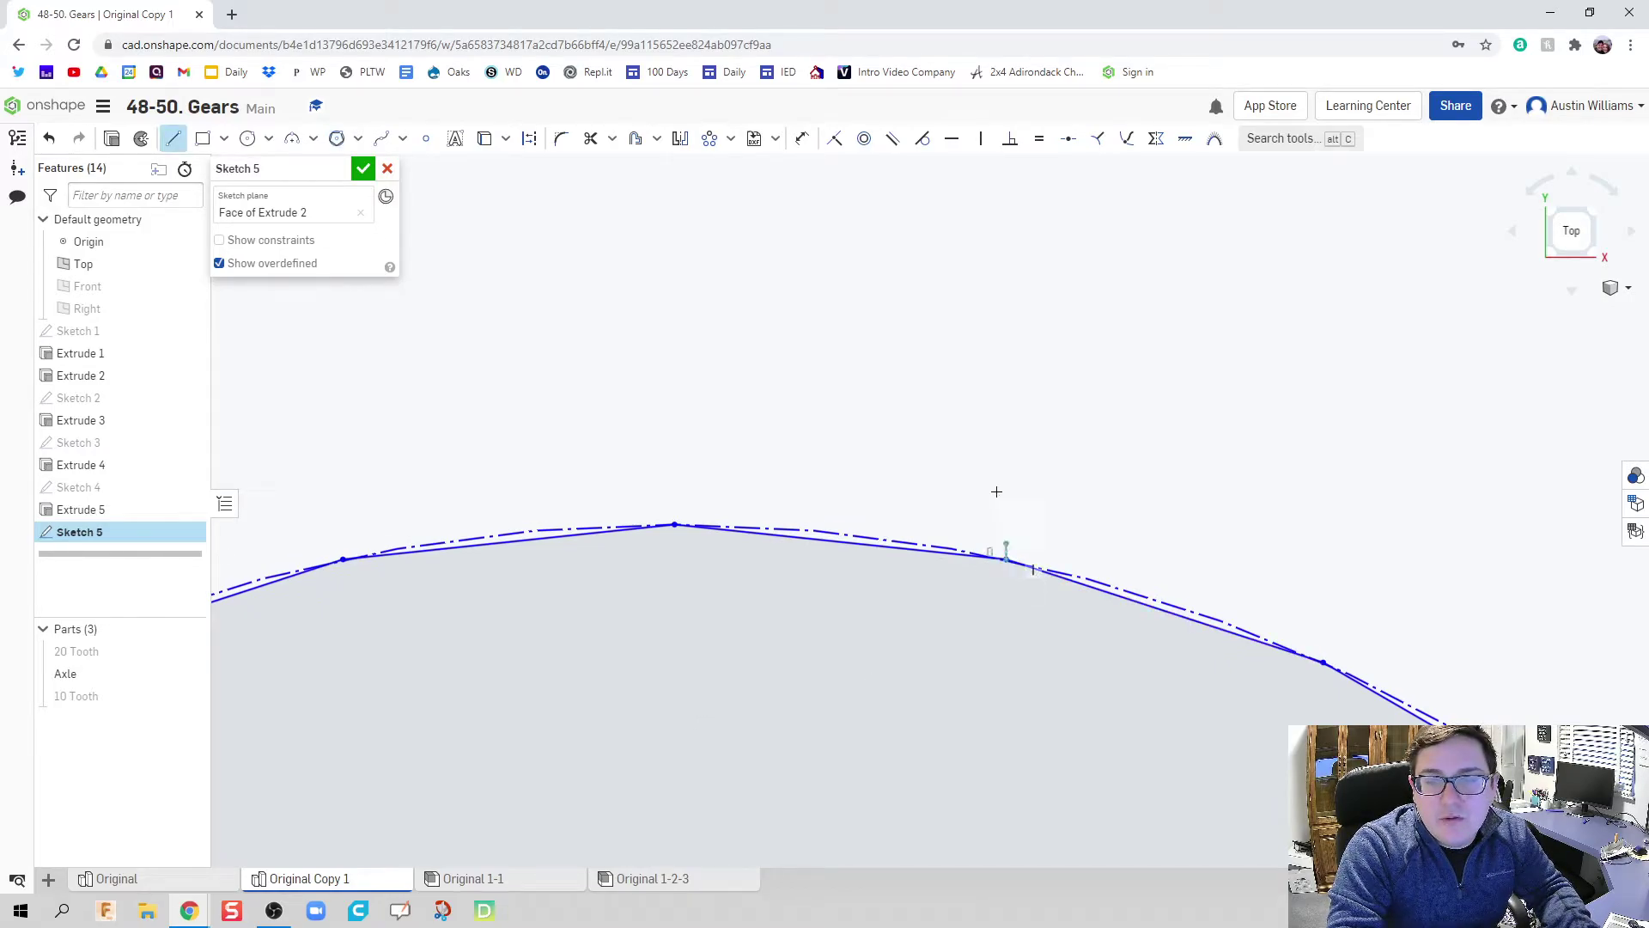
click(890, 182)
click(674, 524)
click(1039, 138)
click(778, 359)
click(936, 347)
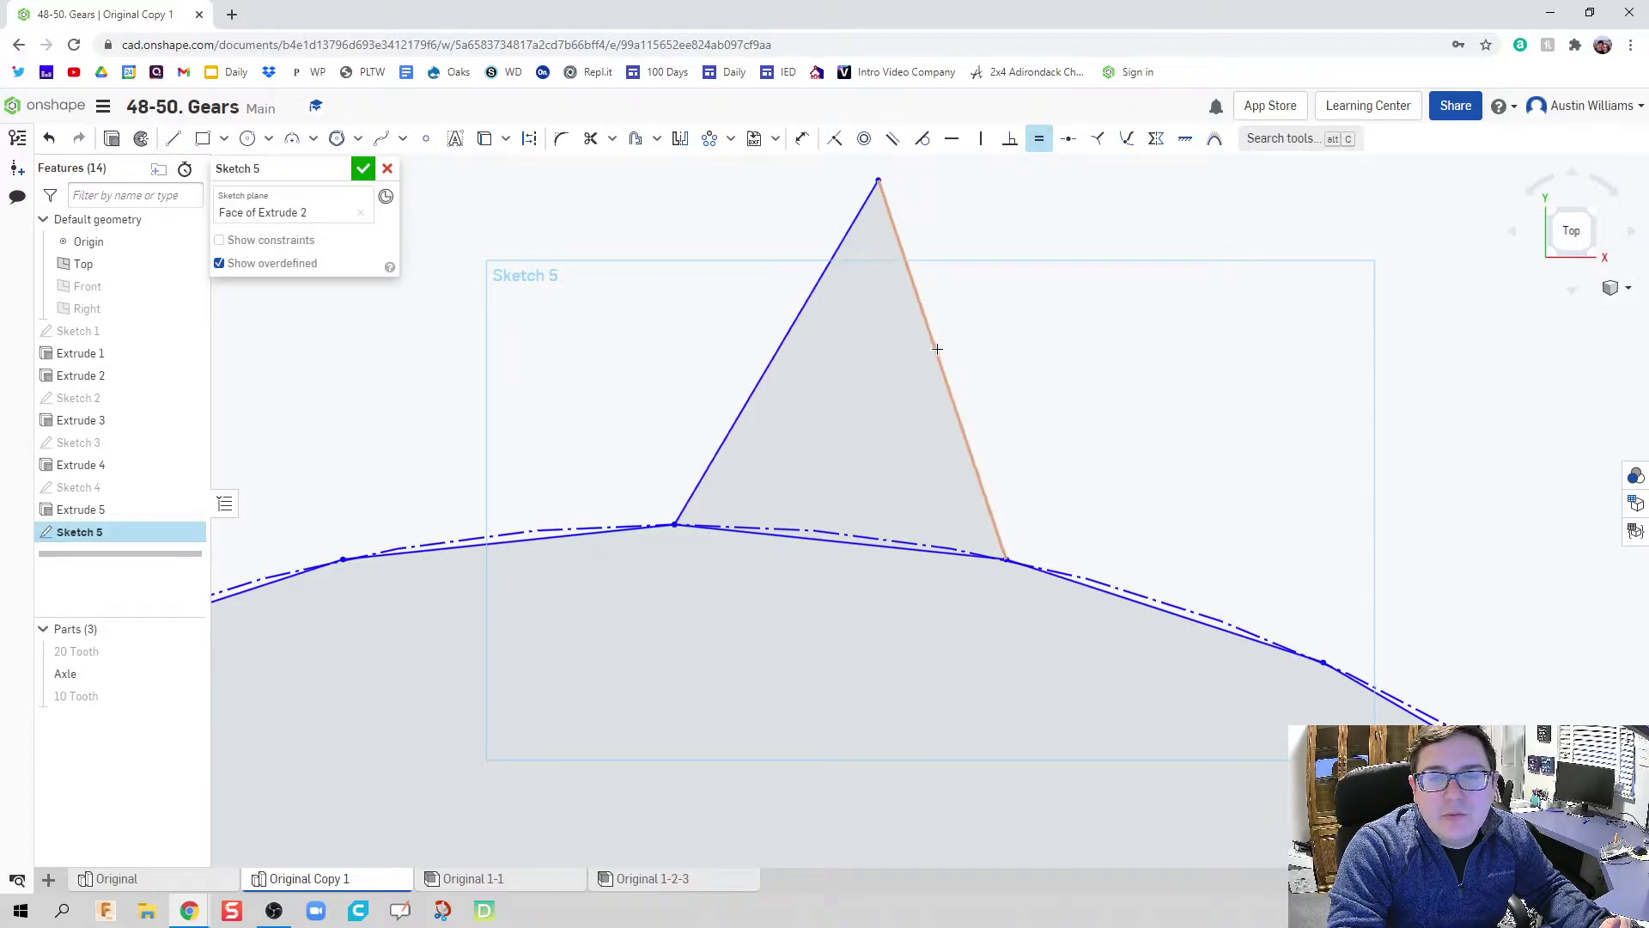
click(830, 542)
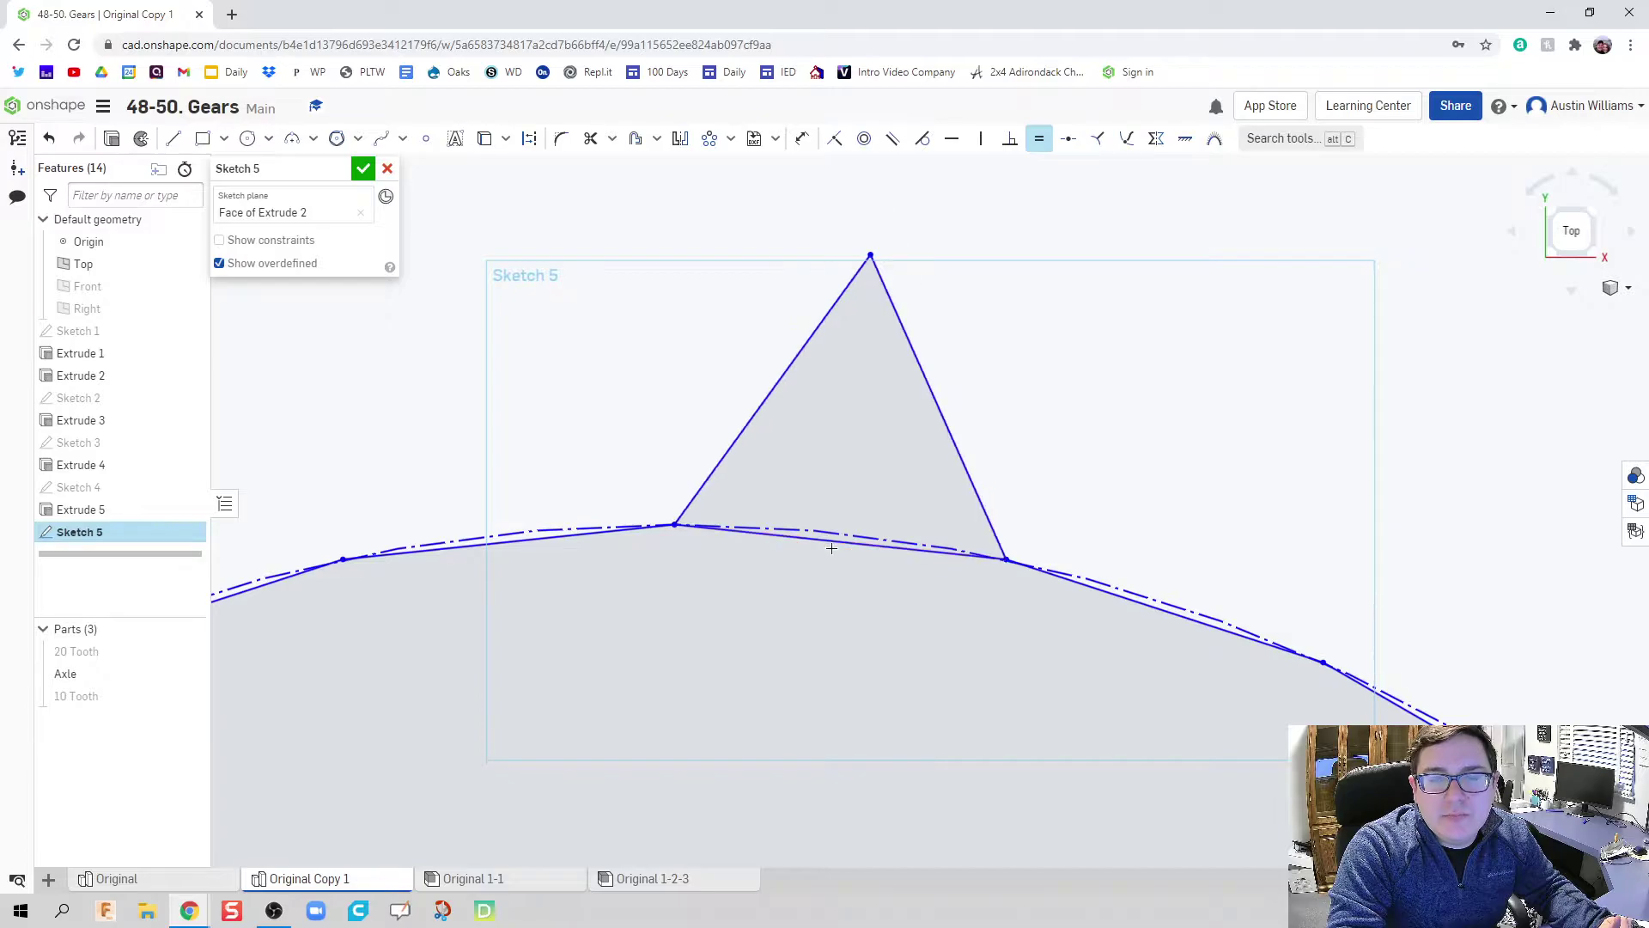
Dimension the tooth base to 0.390417 in (0.39)
key(d)
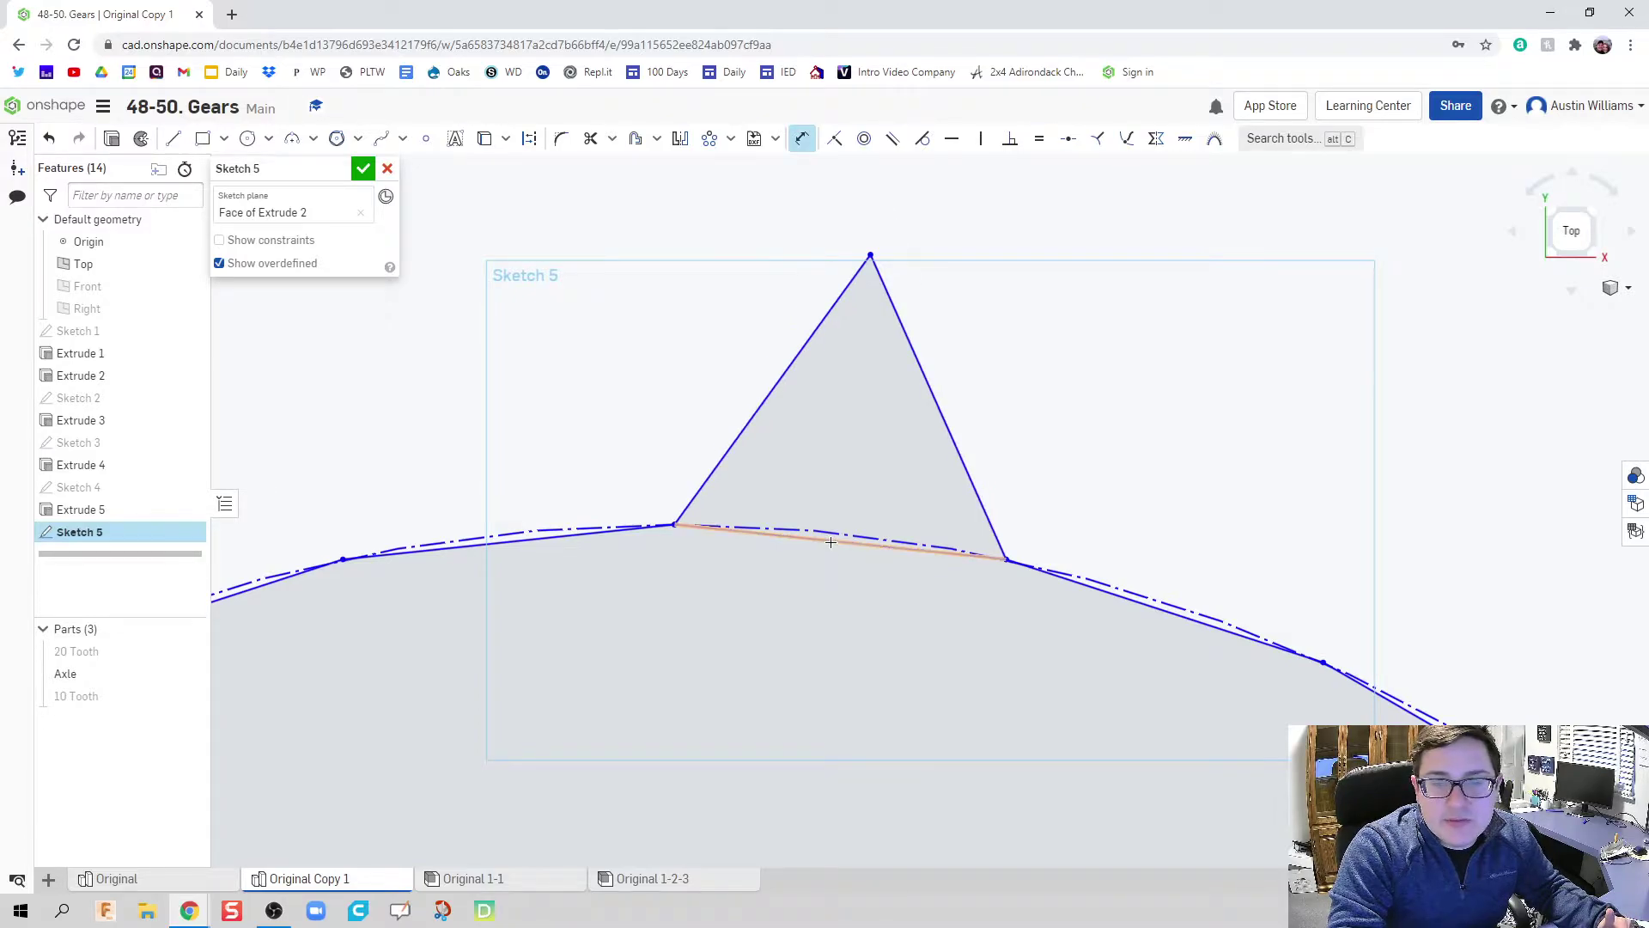
click(821, 540)
click(818, 610)
text(0.390417 in)
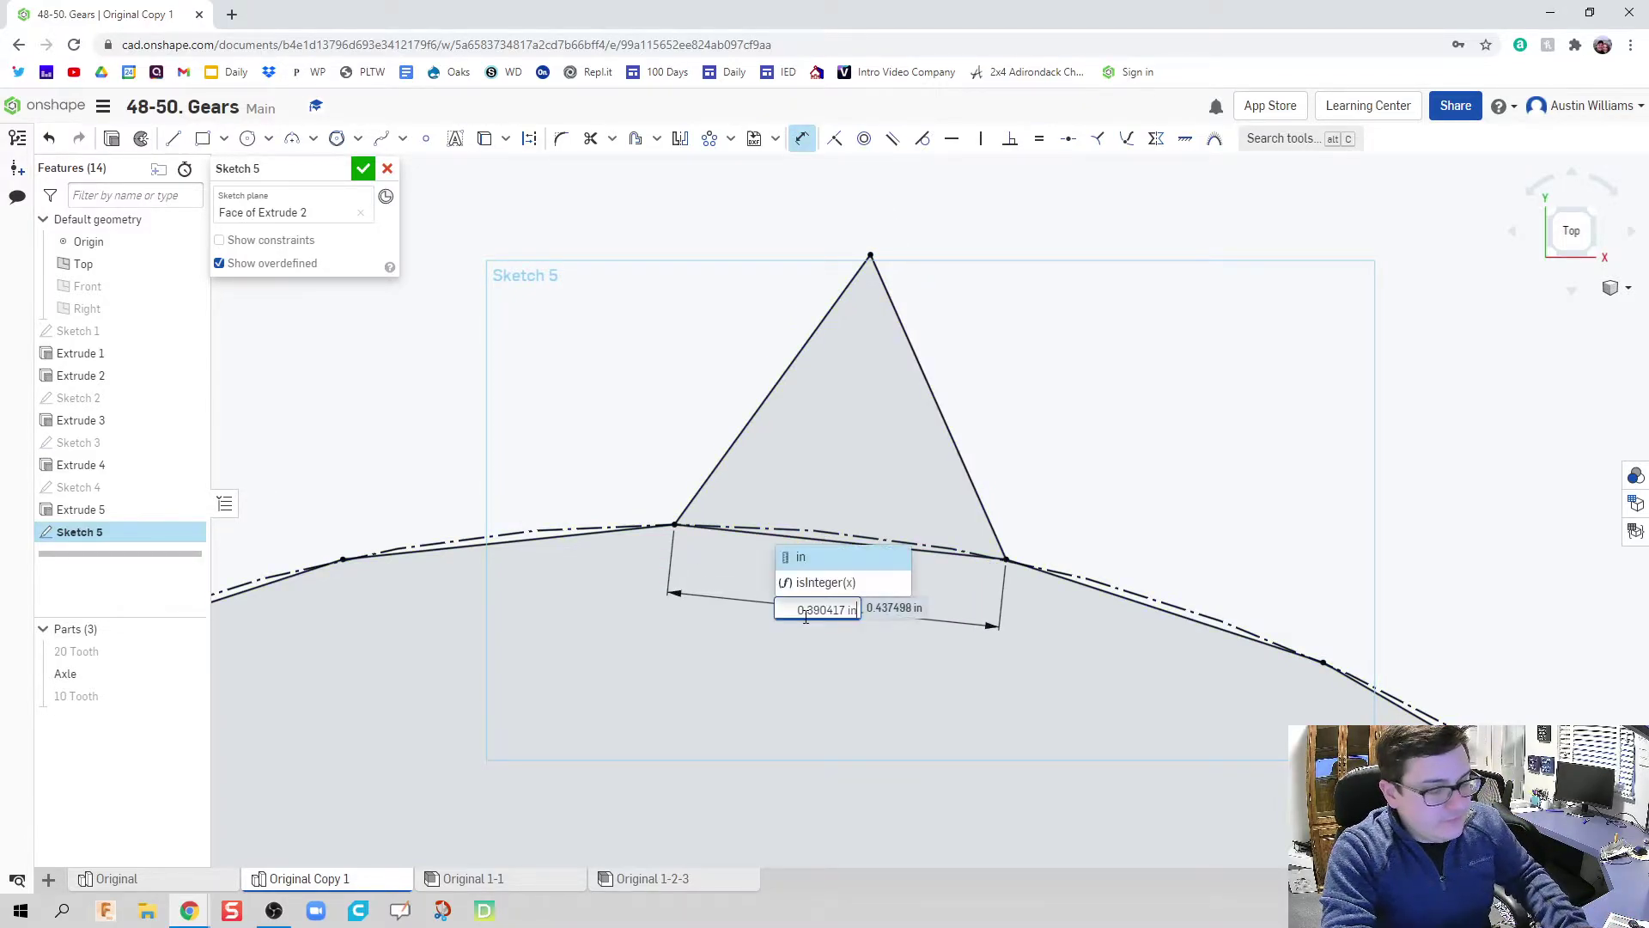
key(Return)
scroll(817, 608, down, 5)
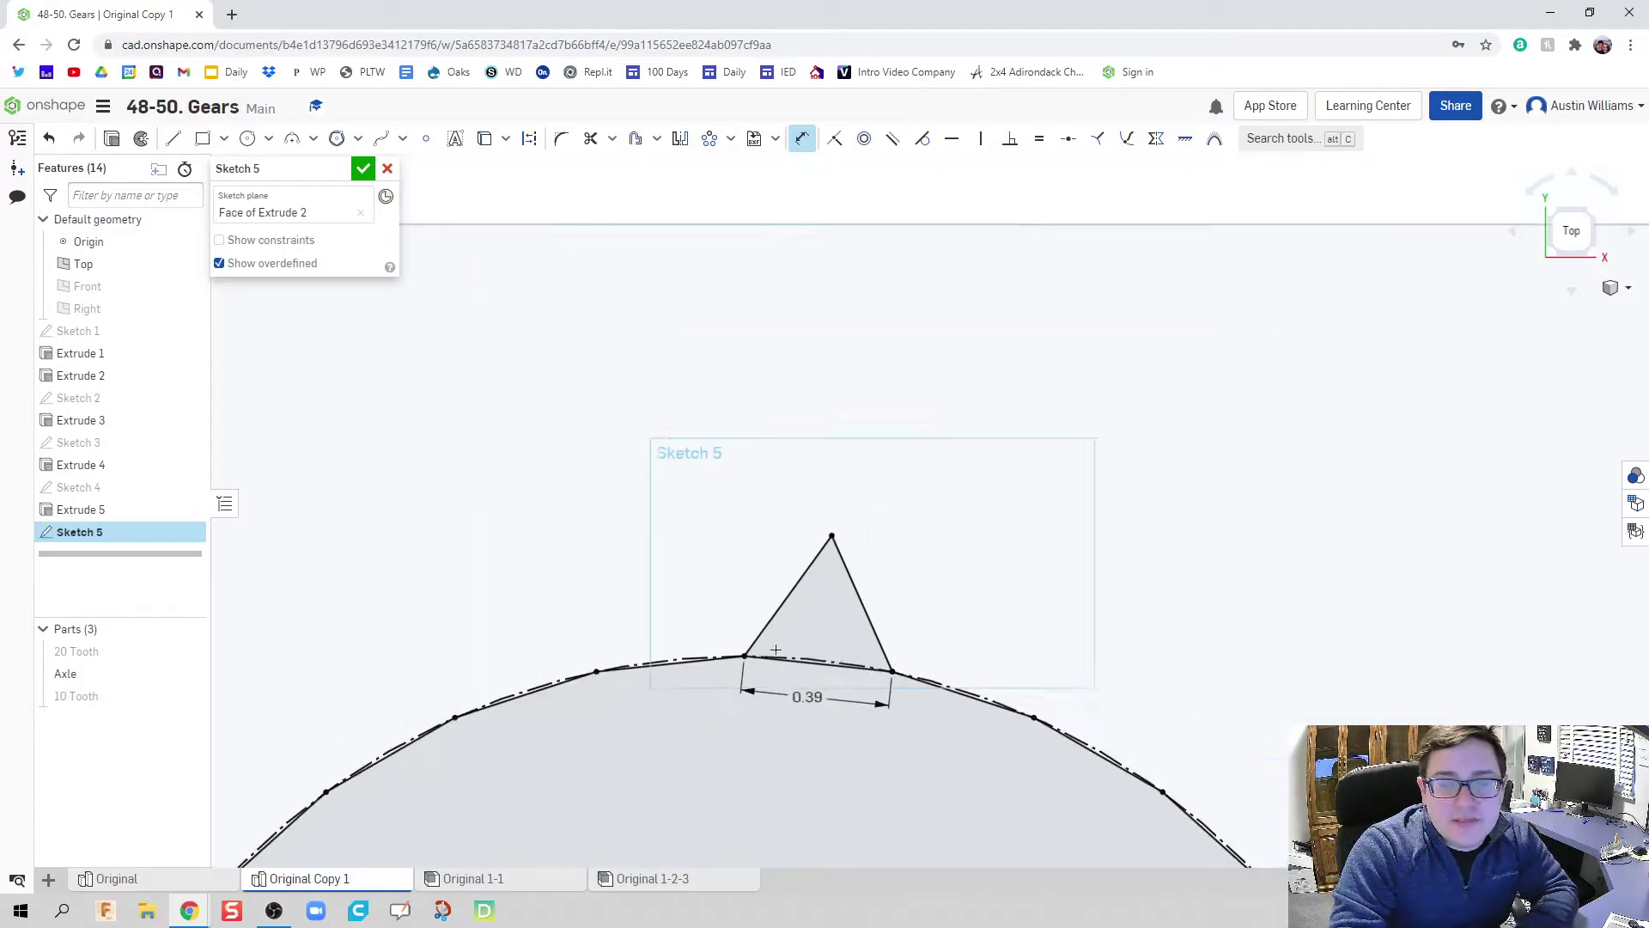
middle_drag(722, 213, 713, 148)
click(709, 138)
Circular-pattern the triangular tooth's two slanted edges into 30 copies around the axle centre
click(842, 215)
click(875, 217)
scroll(873, 352, down, 3)
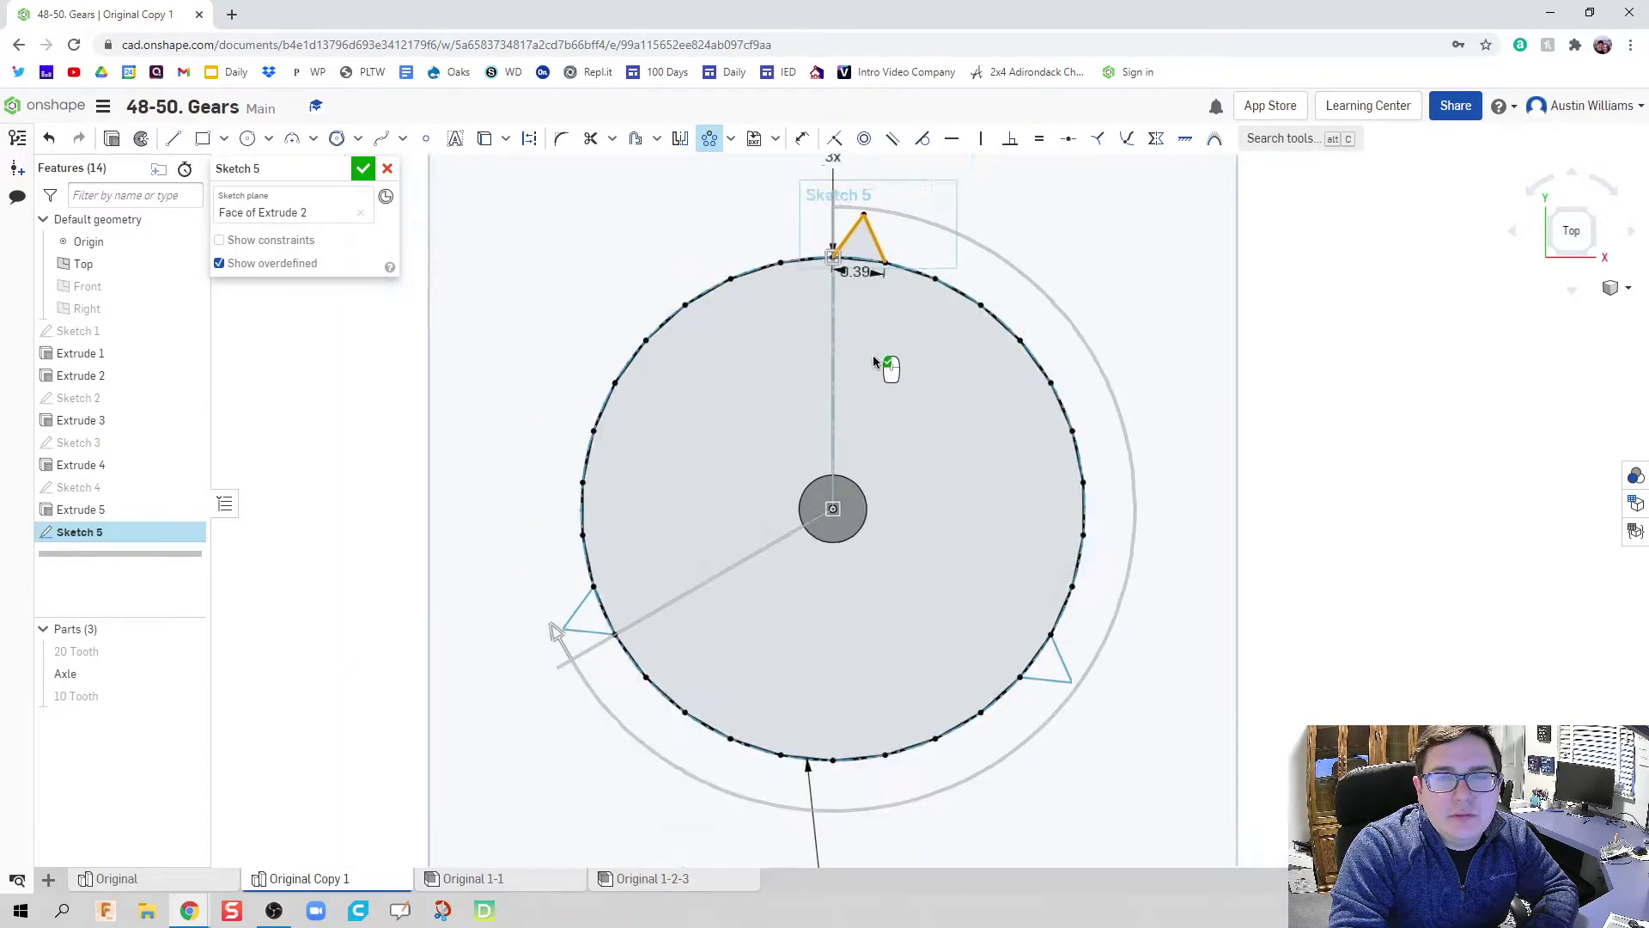
click(810, 268)
text(30)
key(Return)
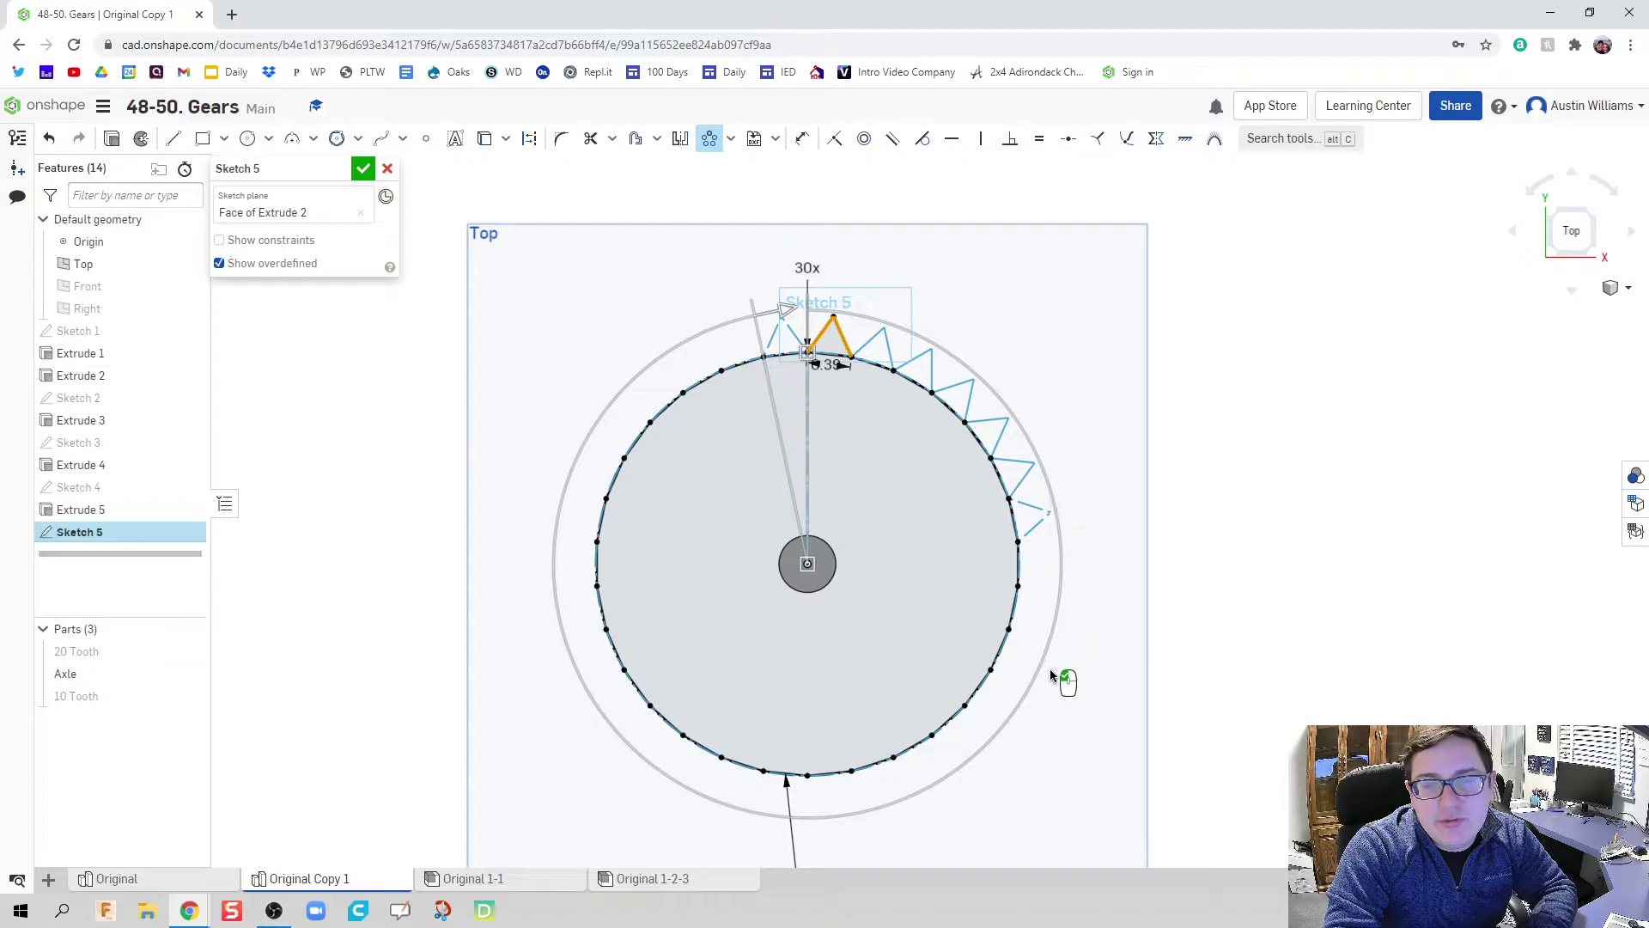
click(1012, 307)
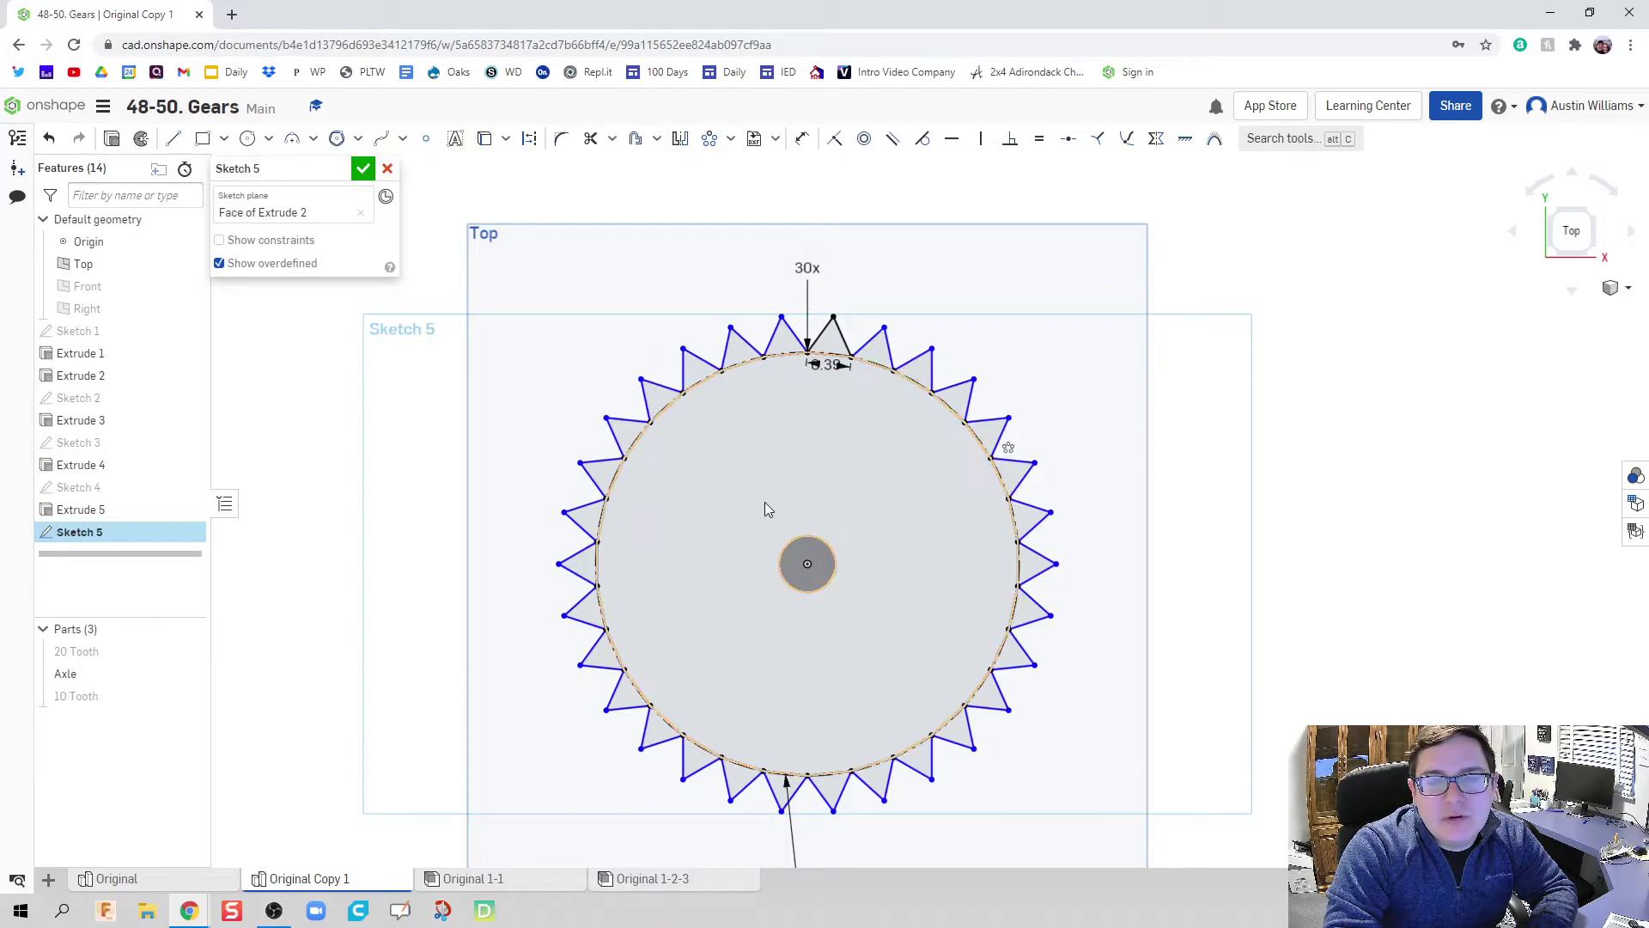
right_drag(766, 508, 725, 482)
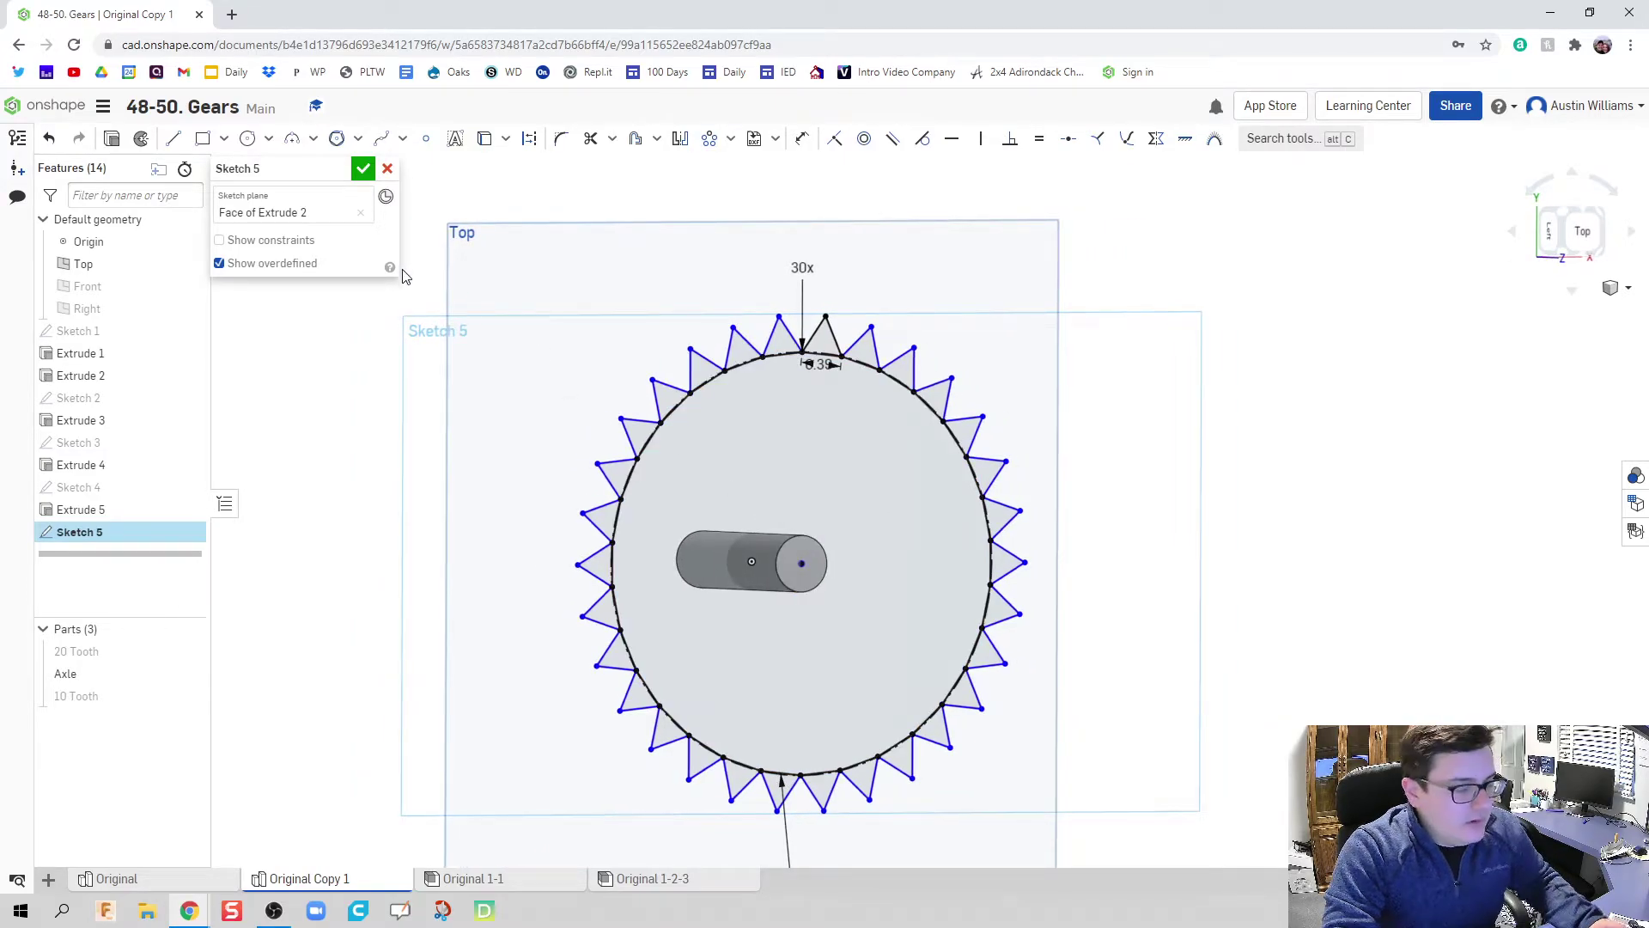
Extrude the 30-tooth outline 1 in as a new part, leaving the shaft circle open
key(shift+e)
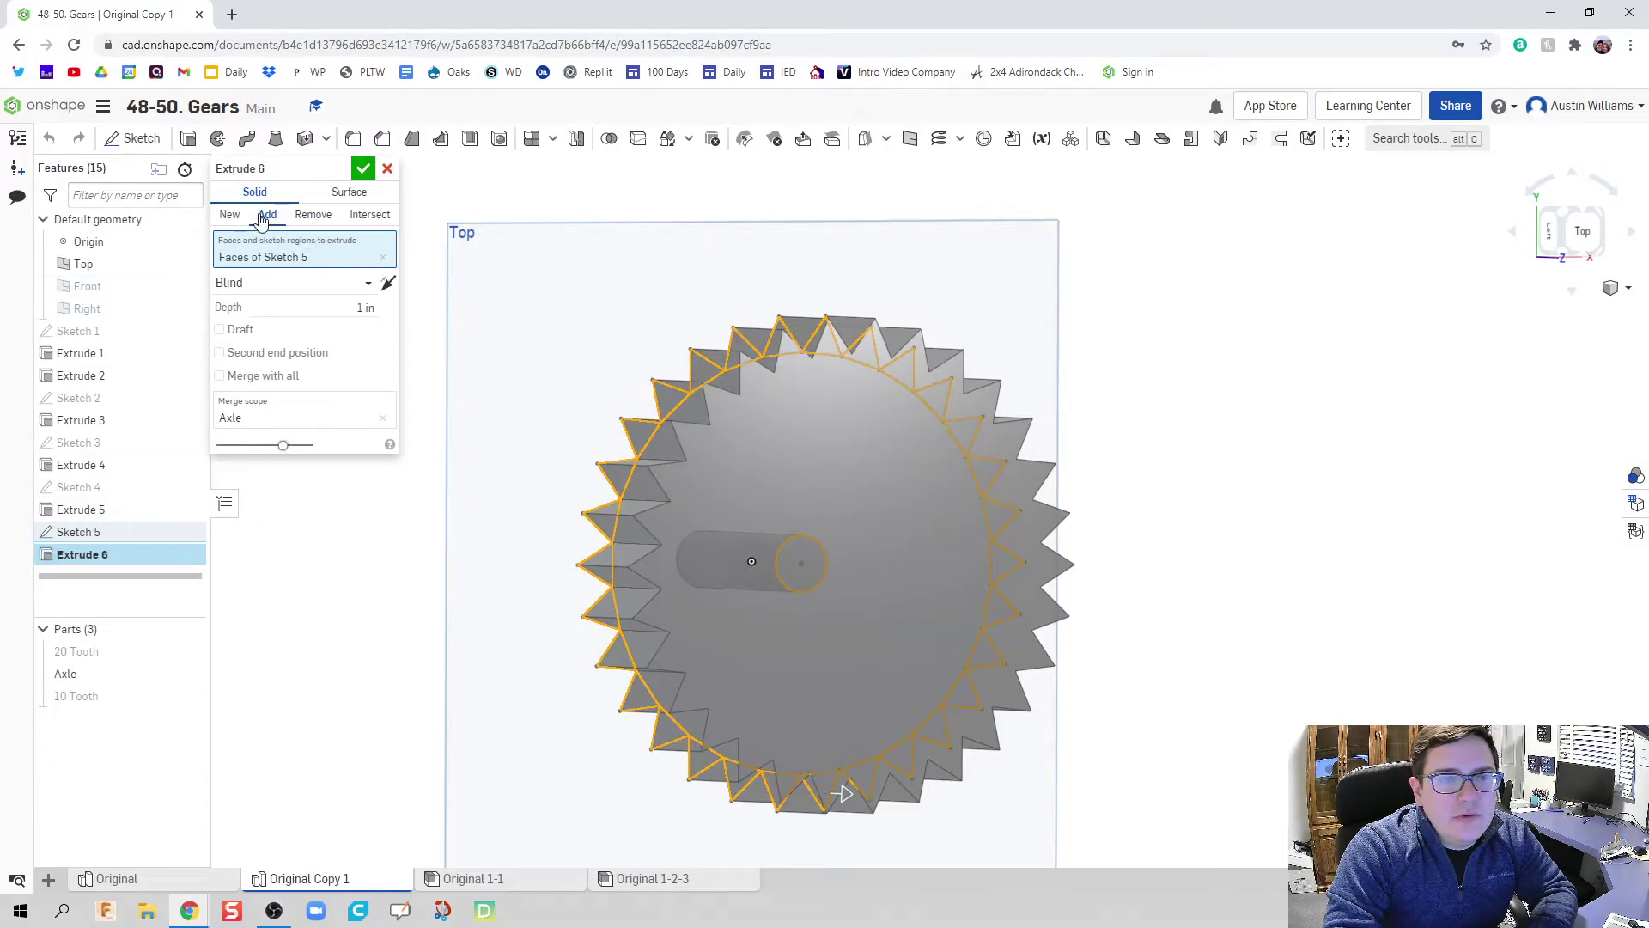
click(229, 214)
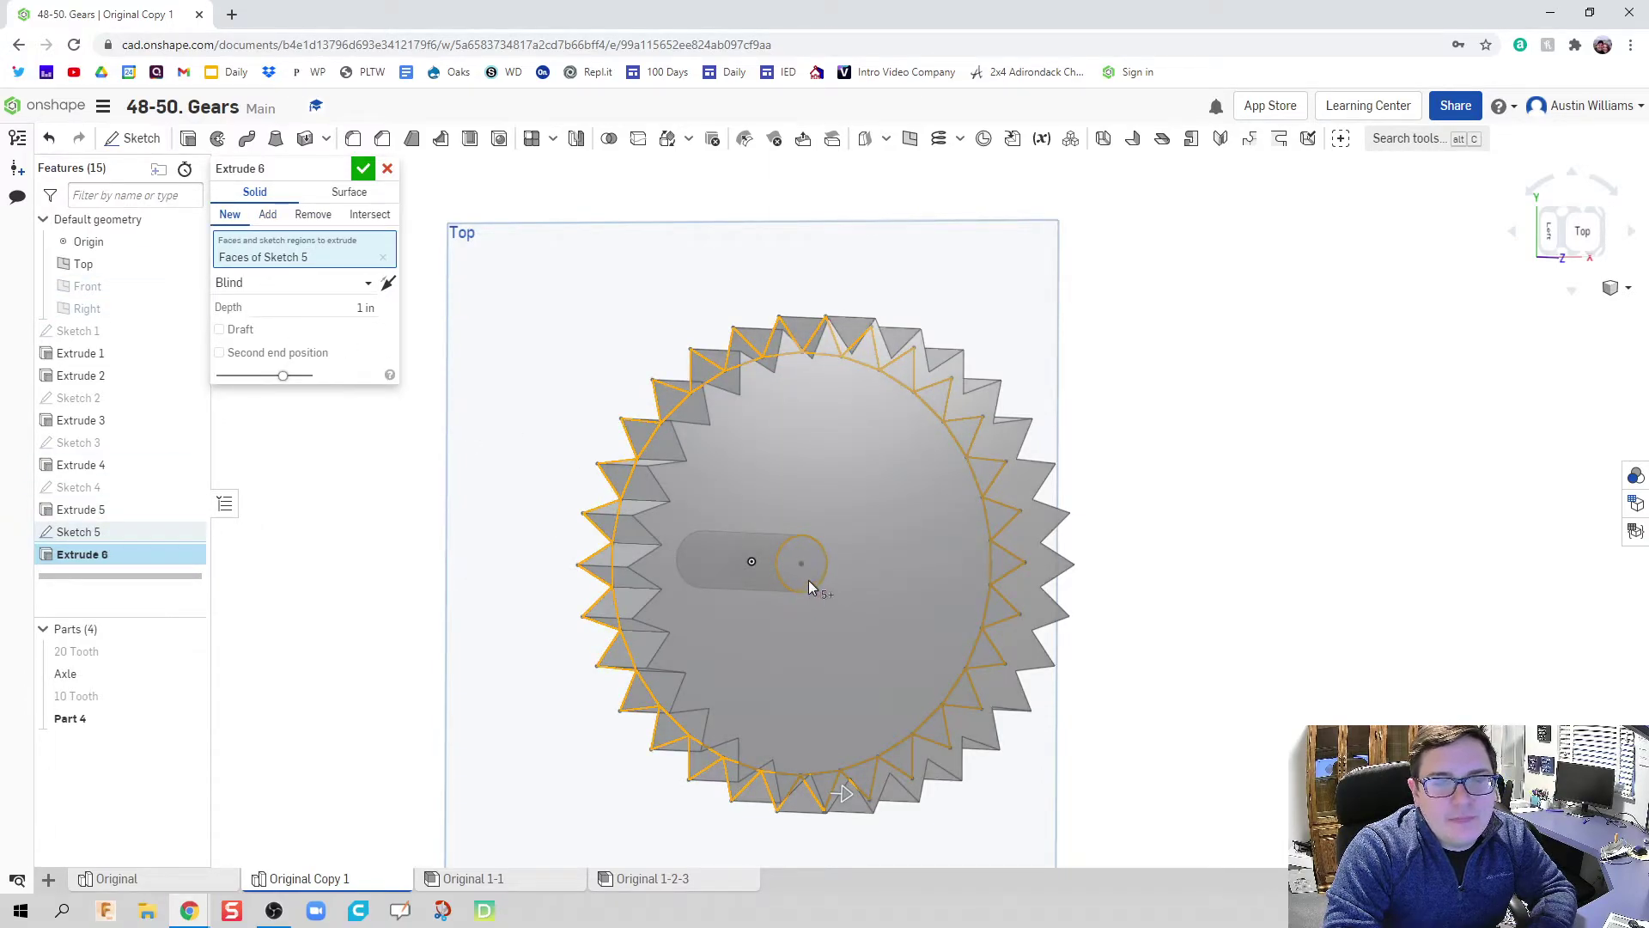
click(807, 580)
mouse_move(816, 596)
right_down()
mouse_move(789, 601)
mouse_move(693, 477)
right_up()
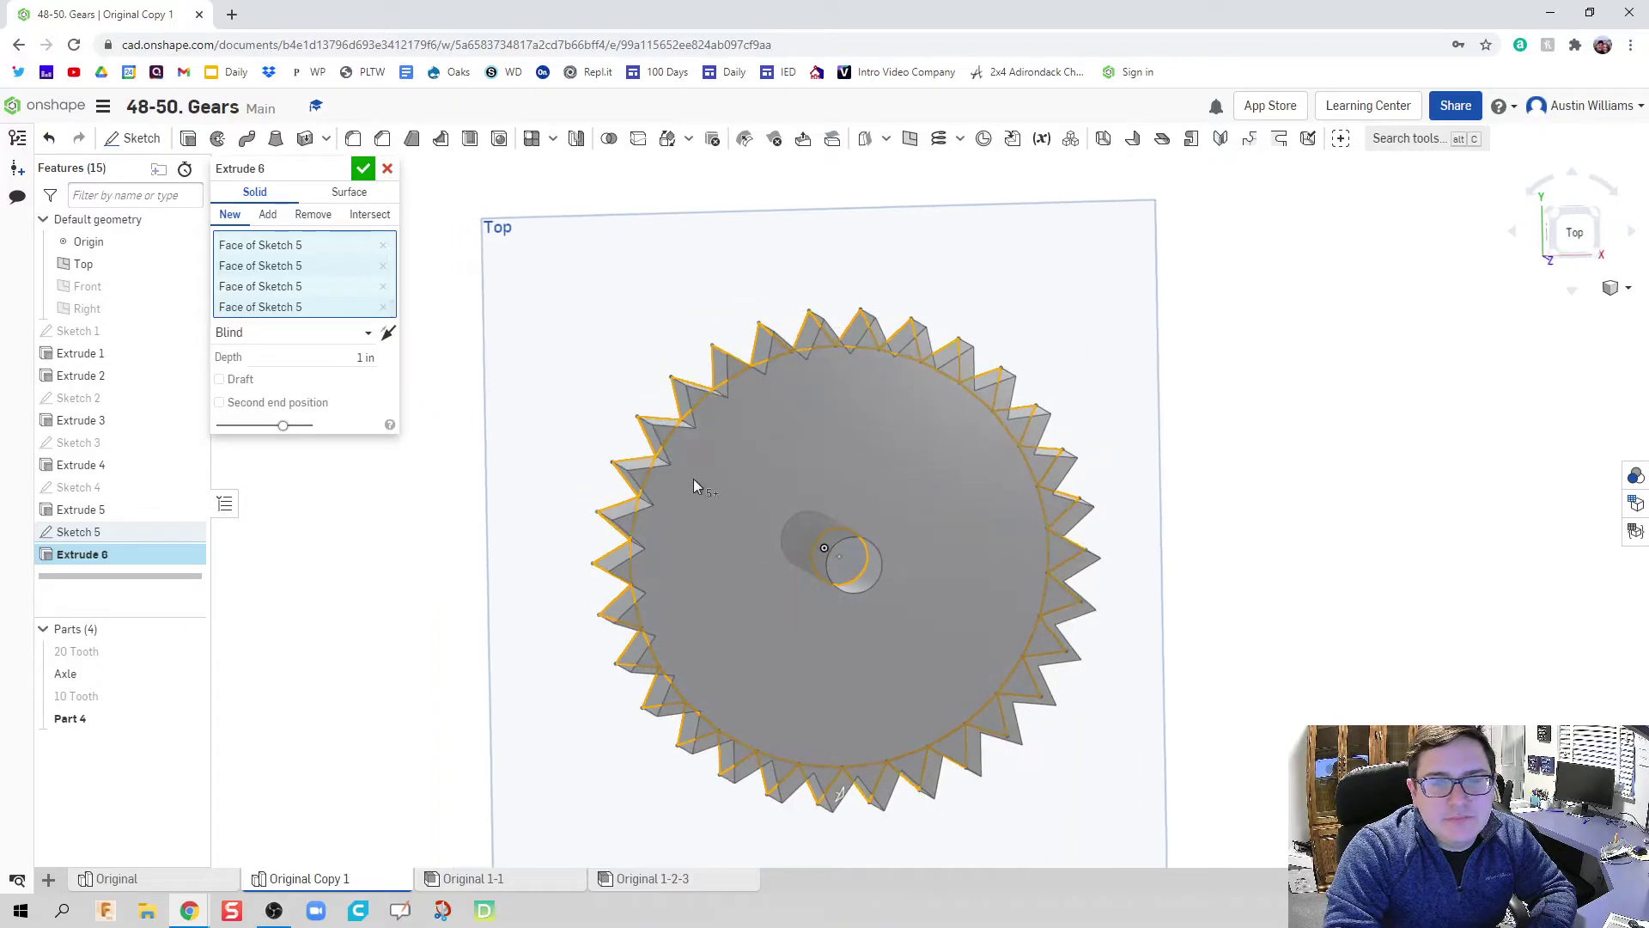
click(362, 171)
right_drag(518, 434, 571, 434)
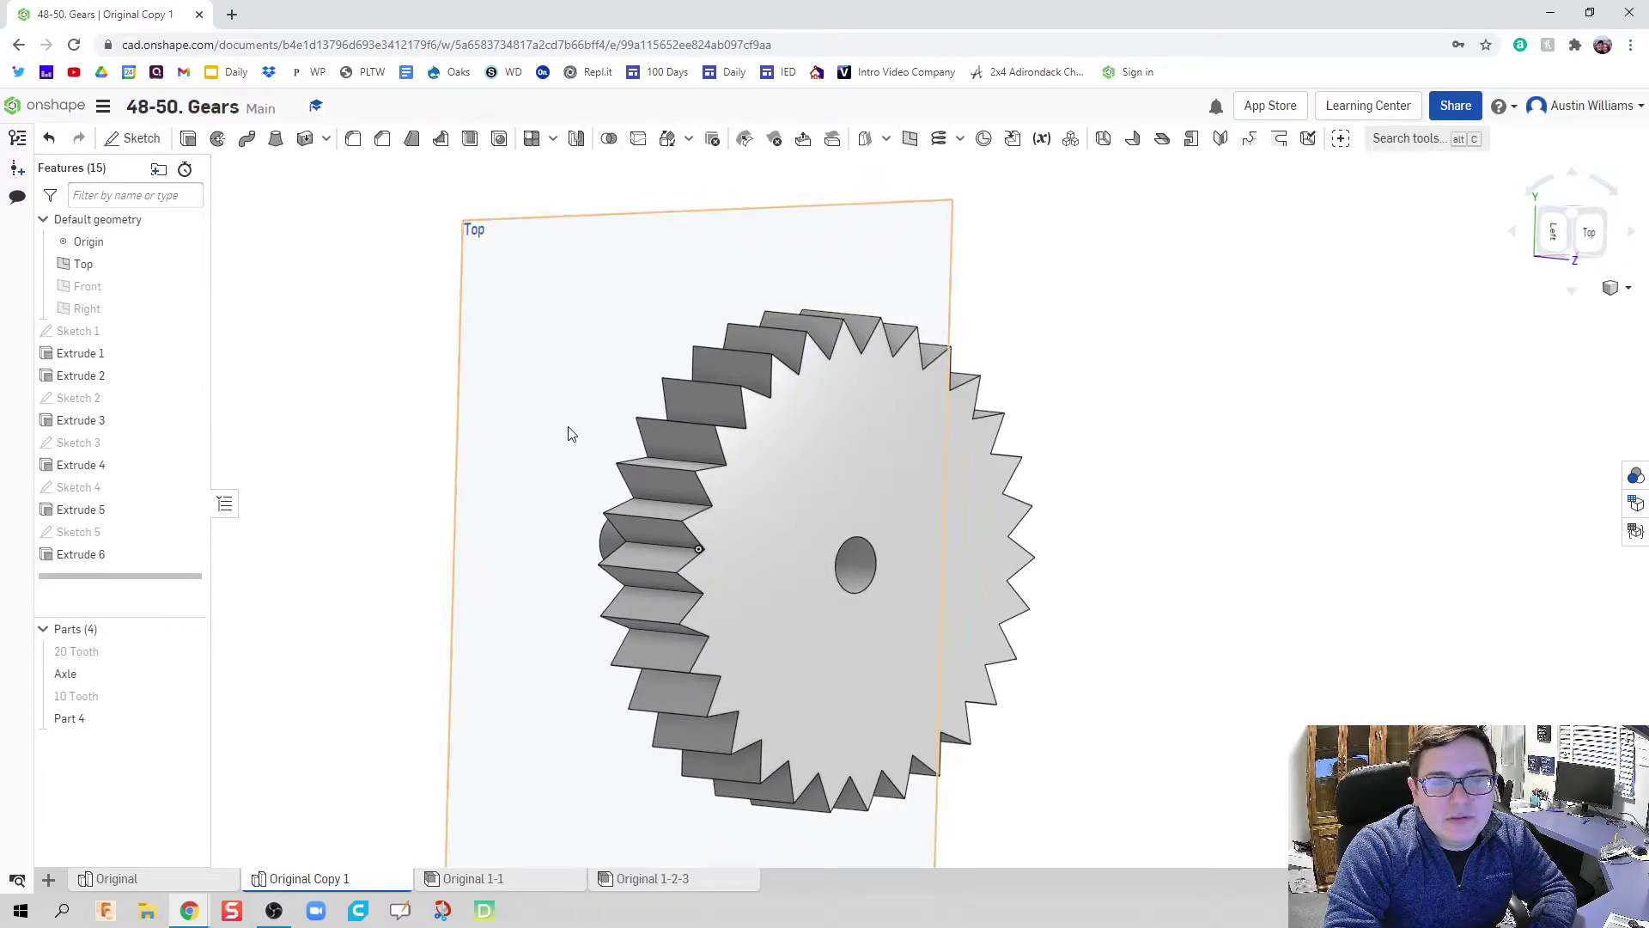
Sketch bold '30' text above the centre hole on the gear face, viewed normal
click(136, 140)
click(921, 487)
right_click(921, 487)
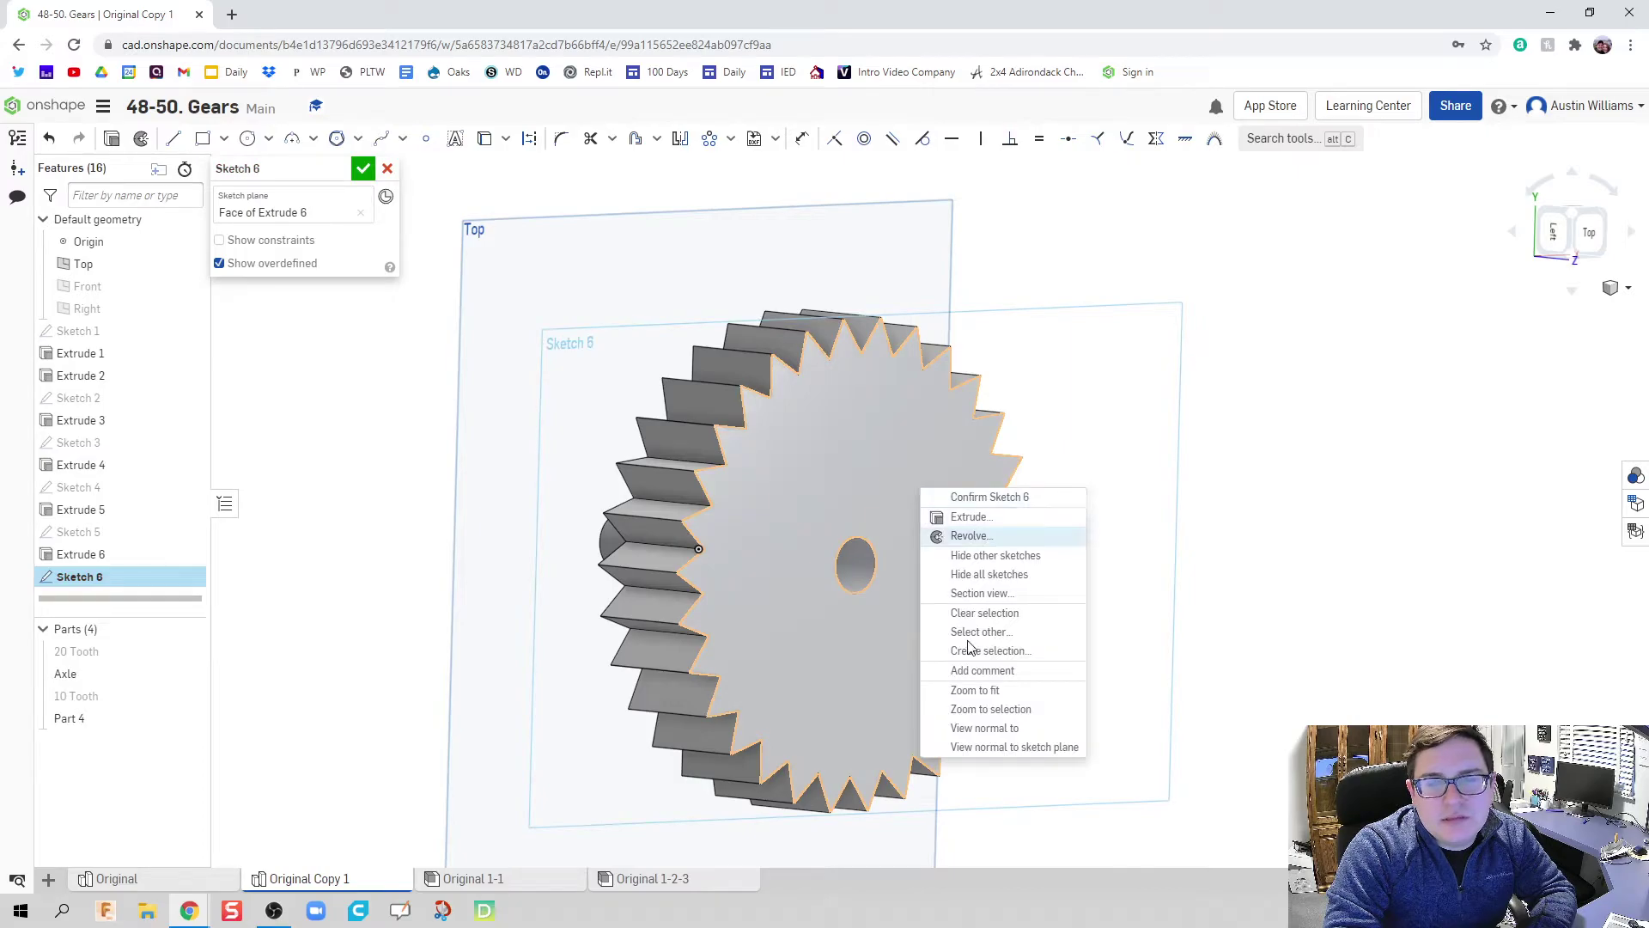
click(981, 745)
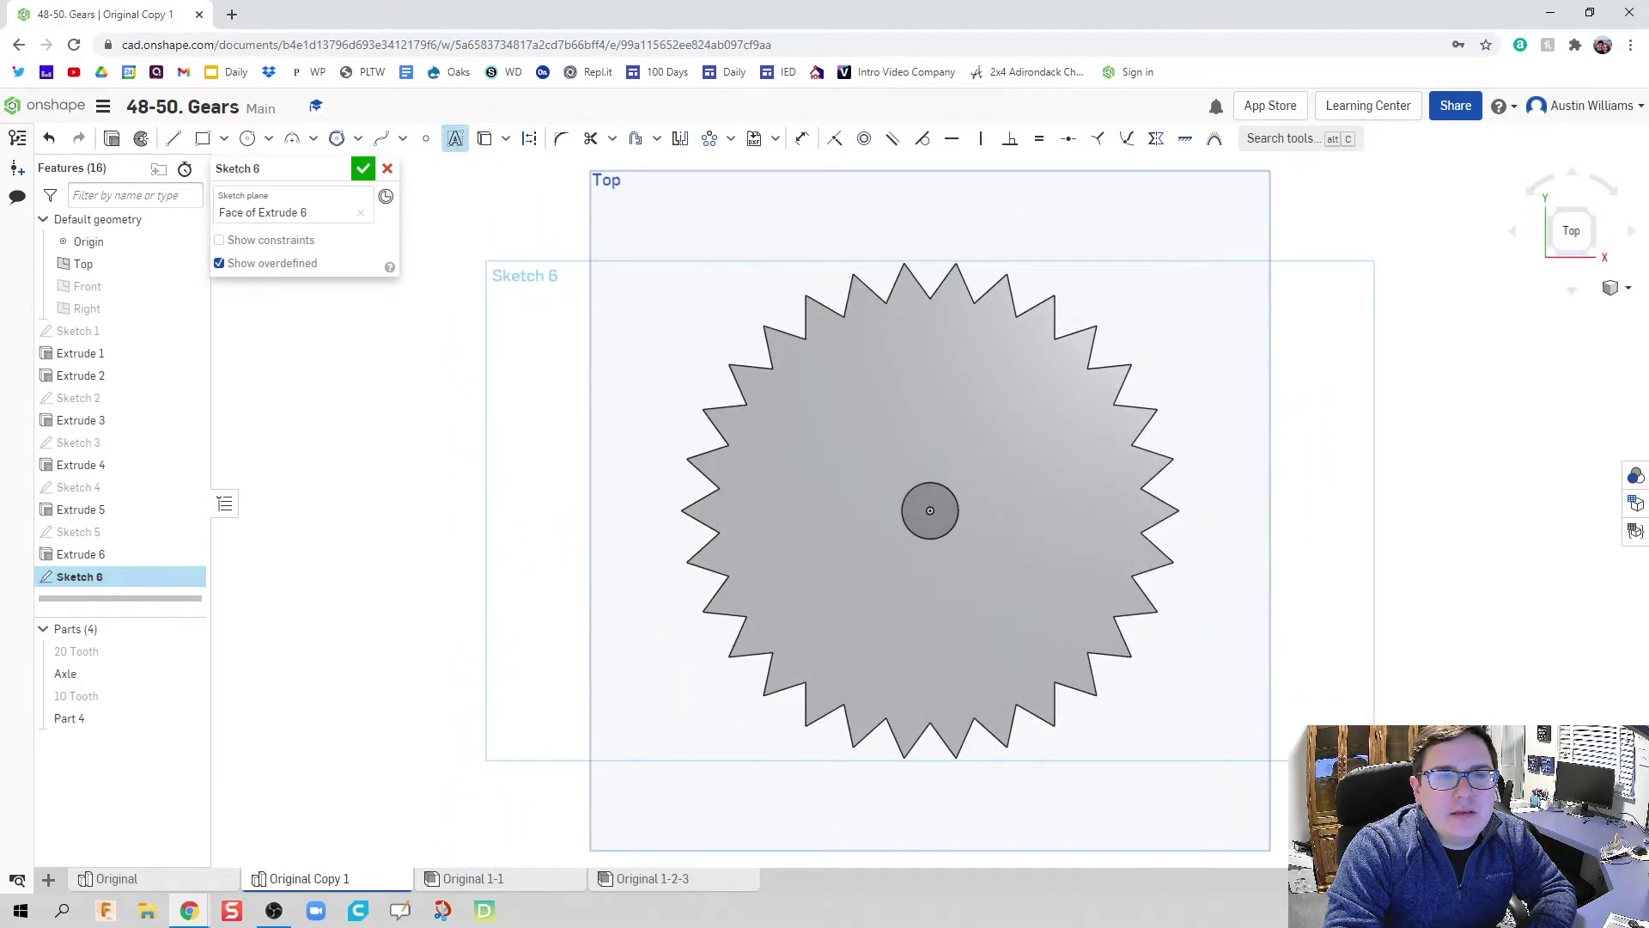
drag(868, 379, 1025, 466)
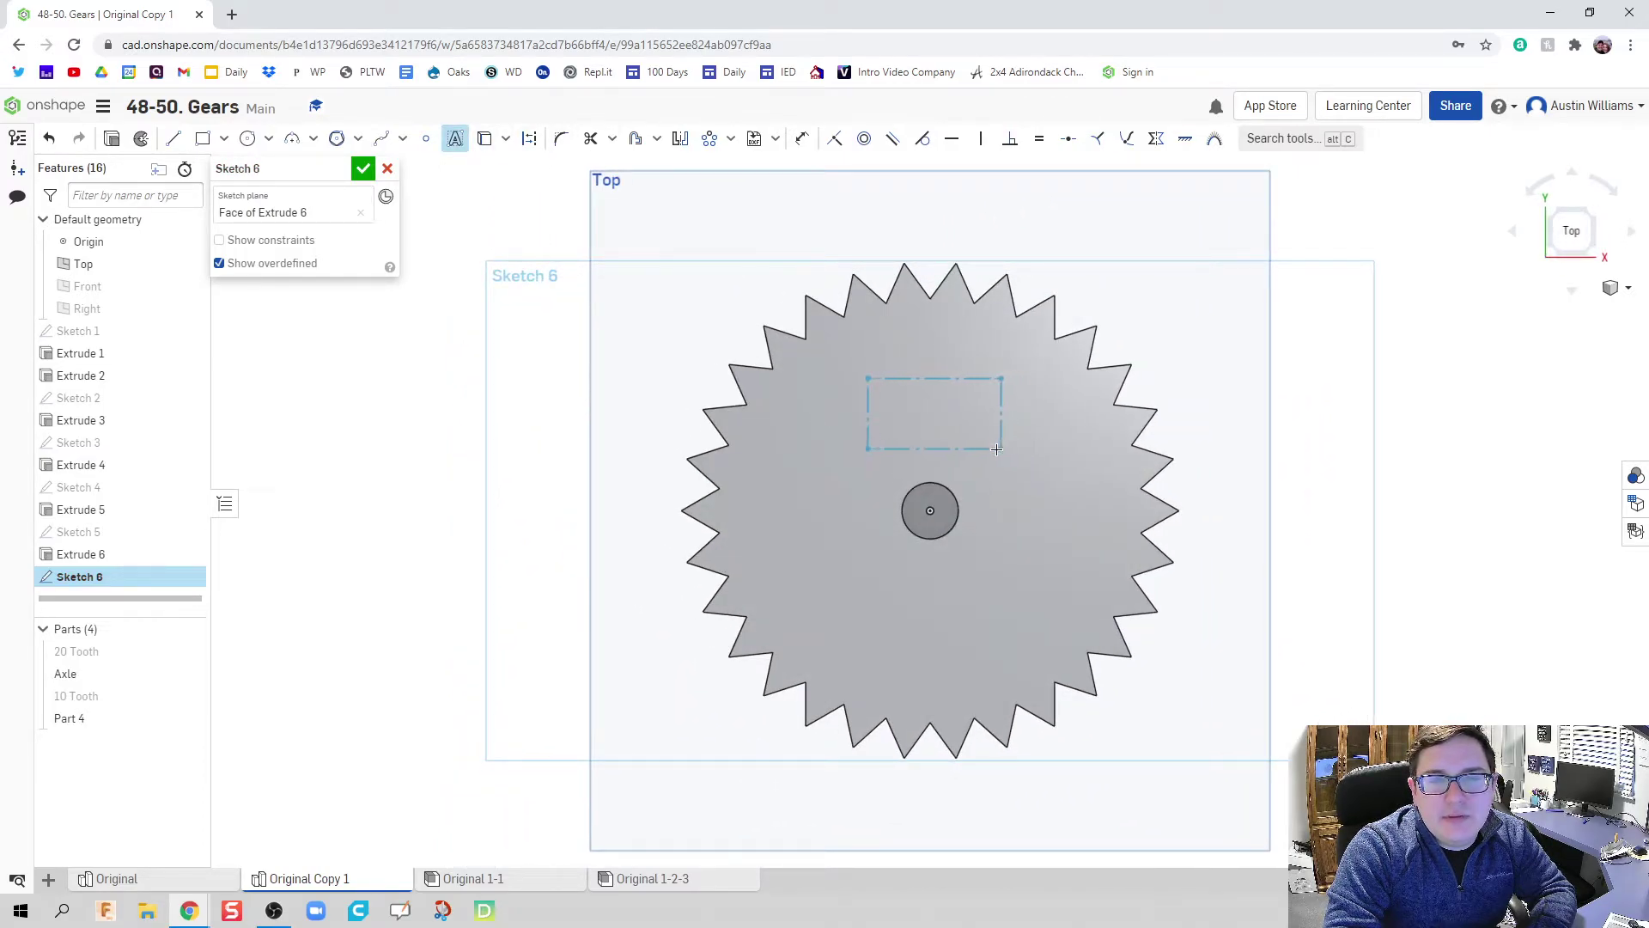
click(980, 455)
text(30)
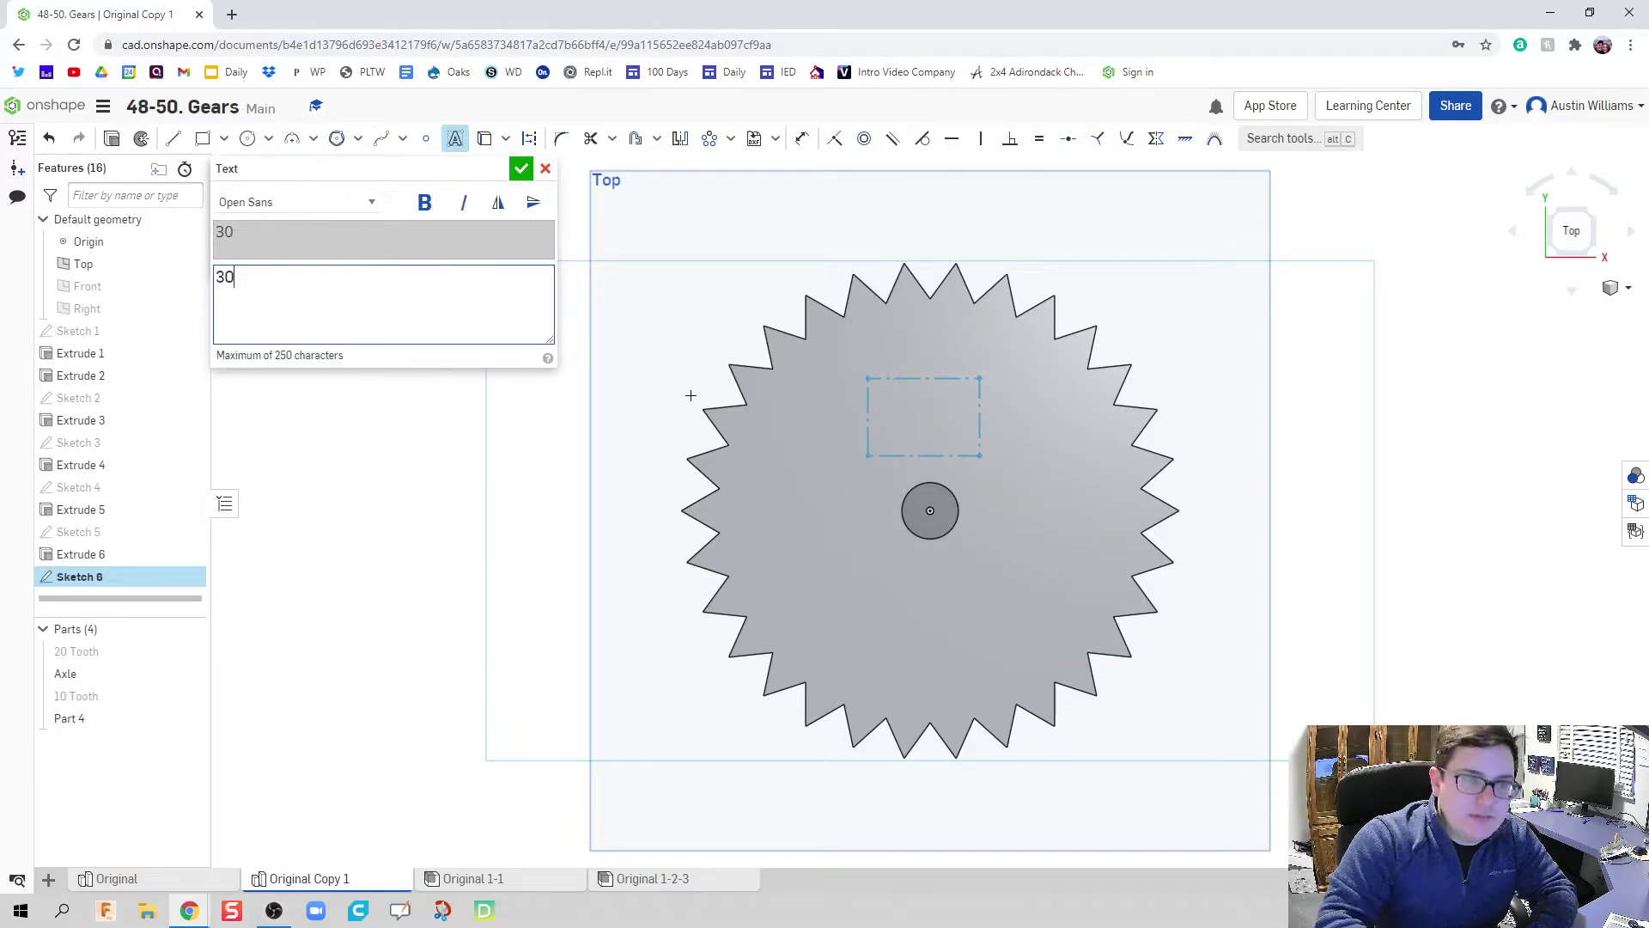
click(426, 204)
click(522, 168)
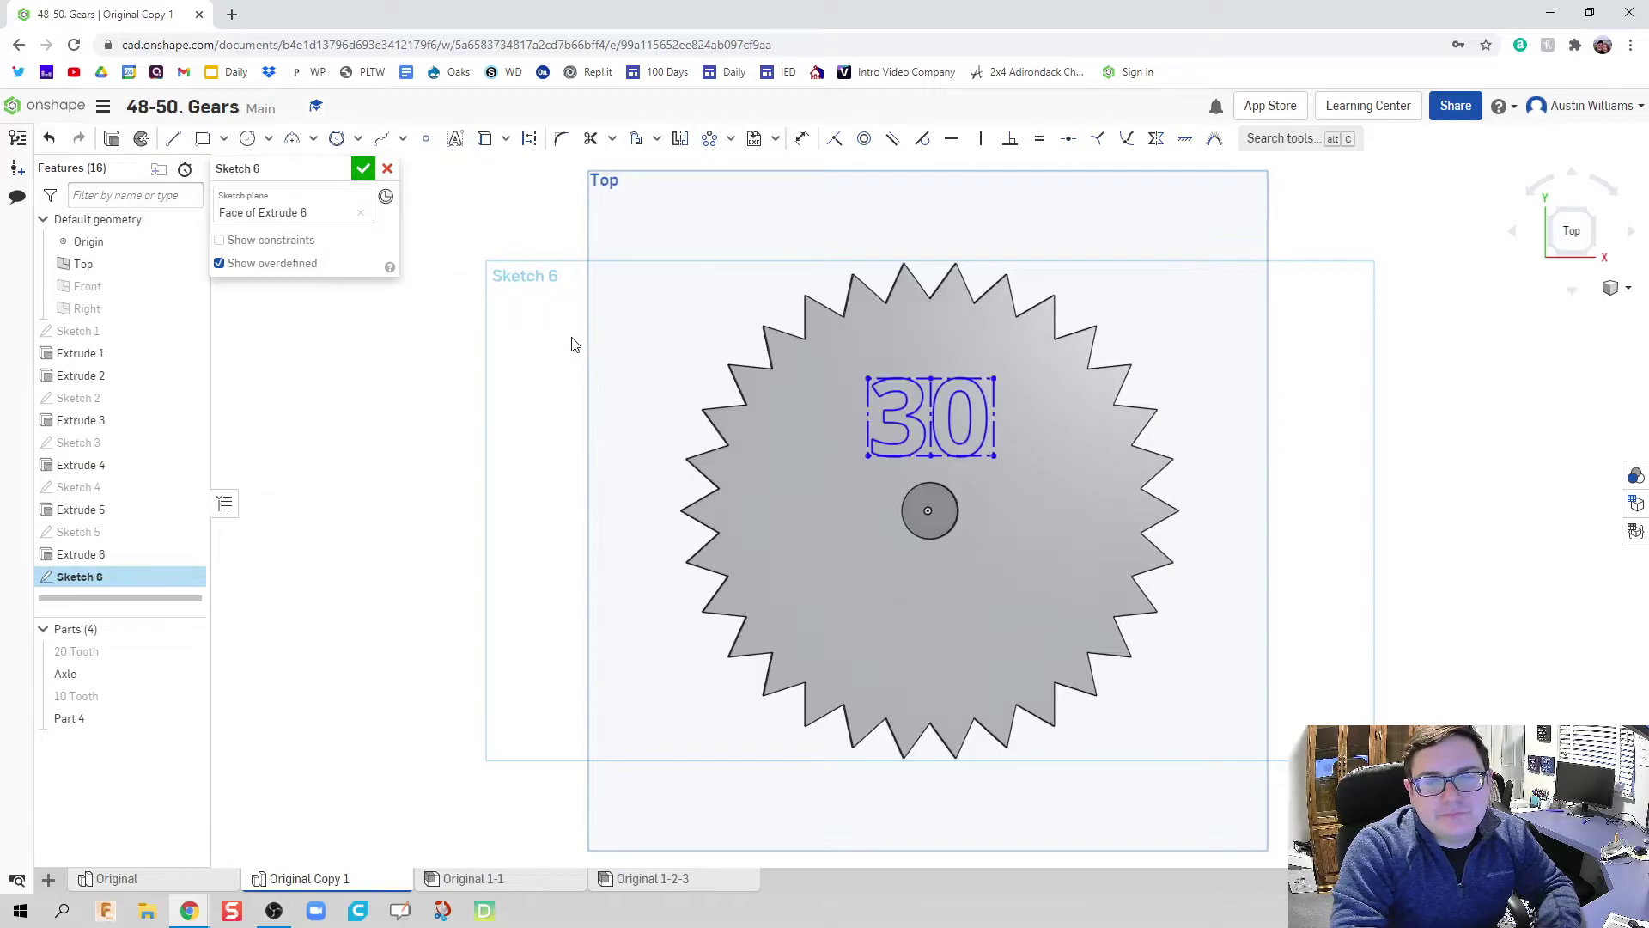
right_drag(578, 339, 592, 348)
Extrude the '30' text as a 0.5 in deep Remove cut
key(shift+e)
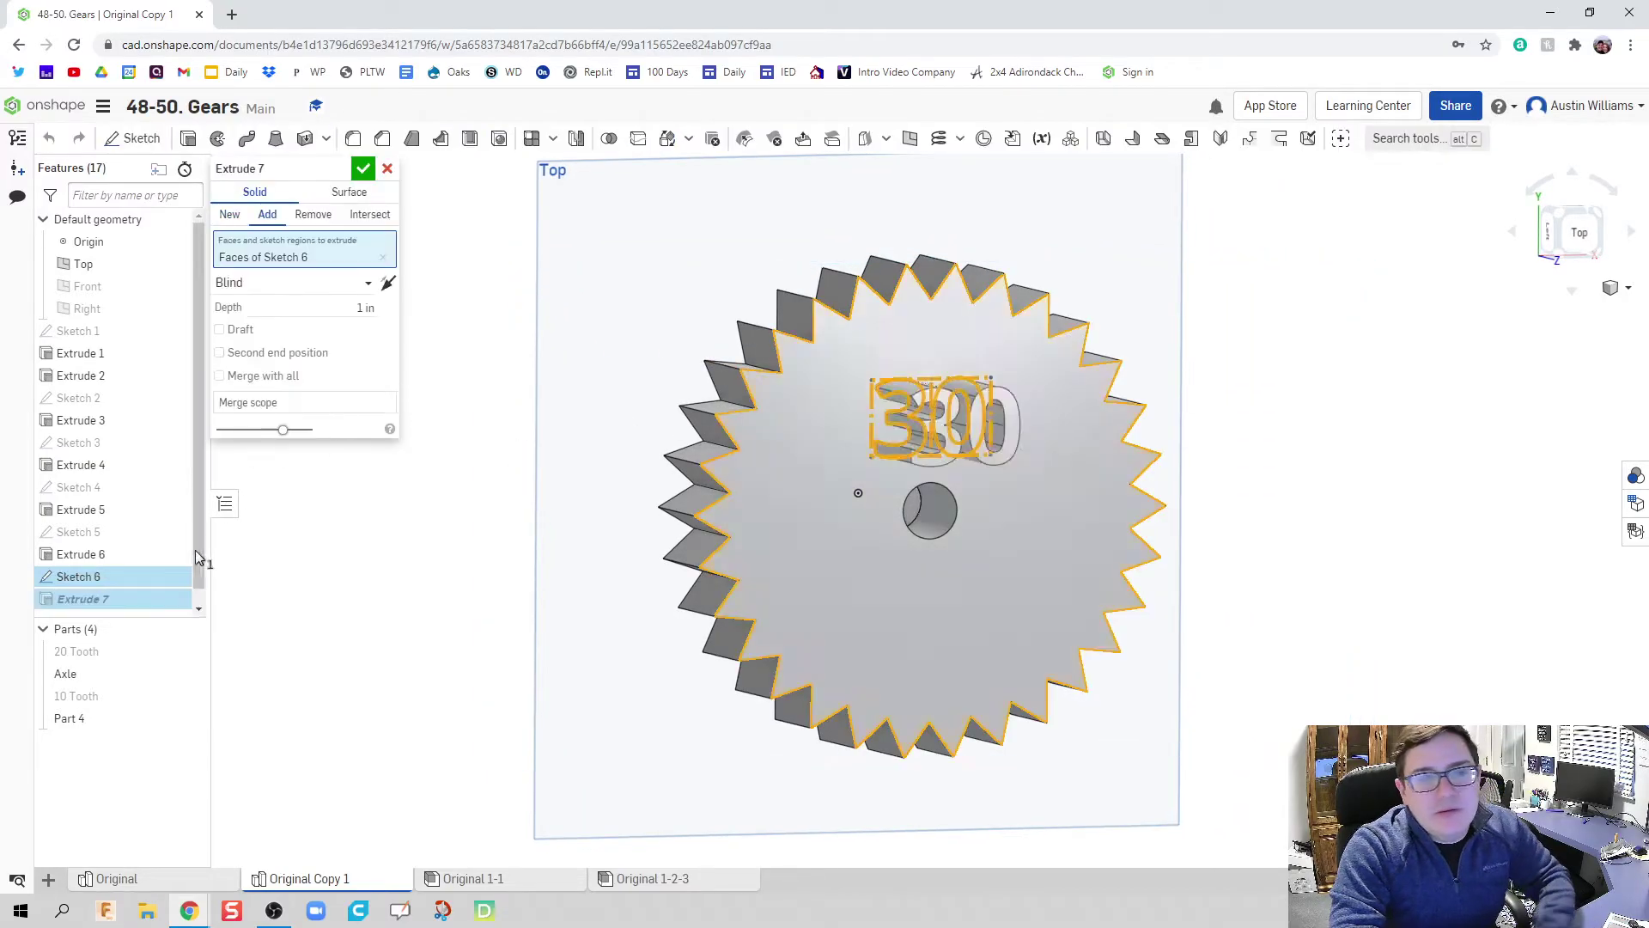
click(116, 575)
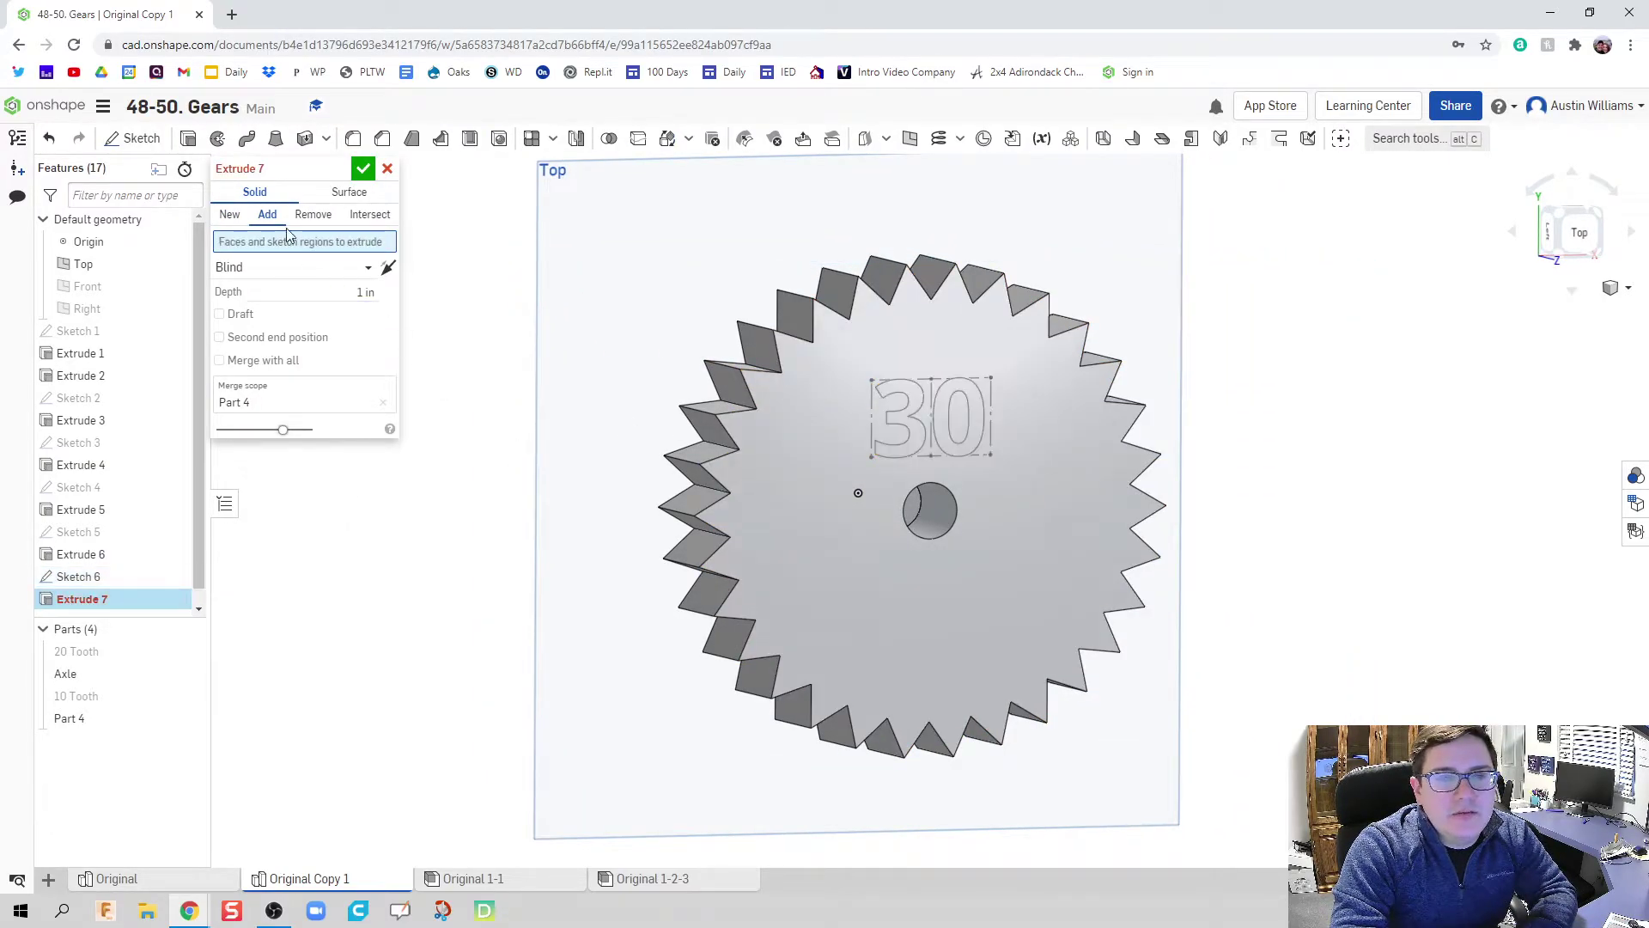
click(81, 576)
click(313, 215)
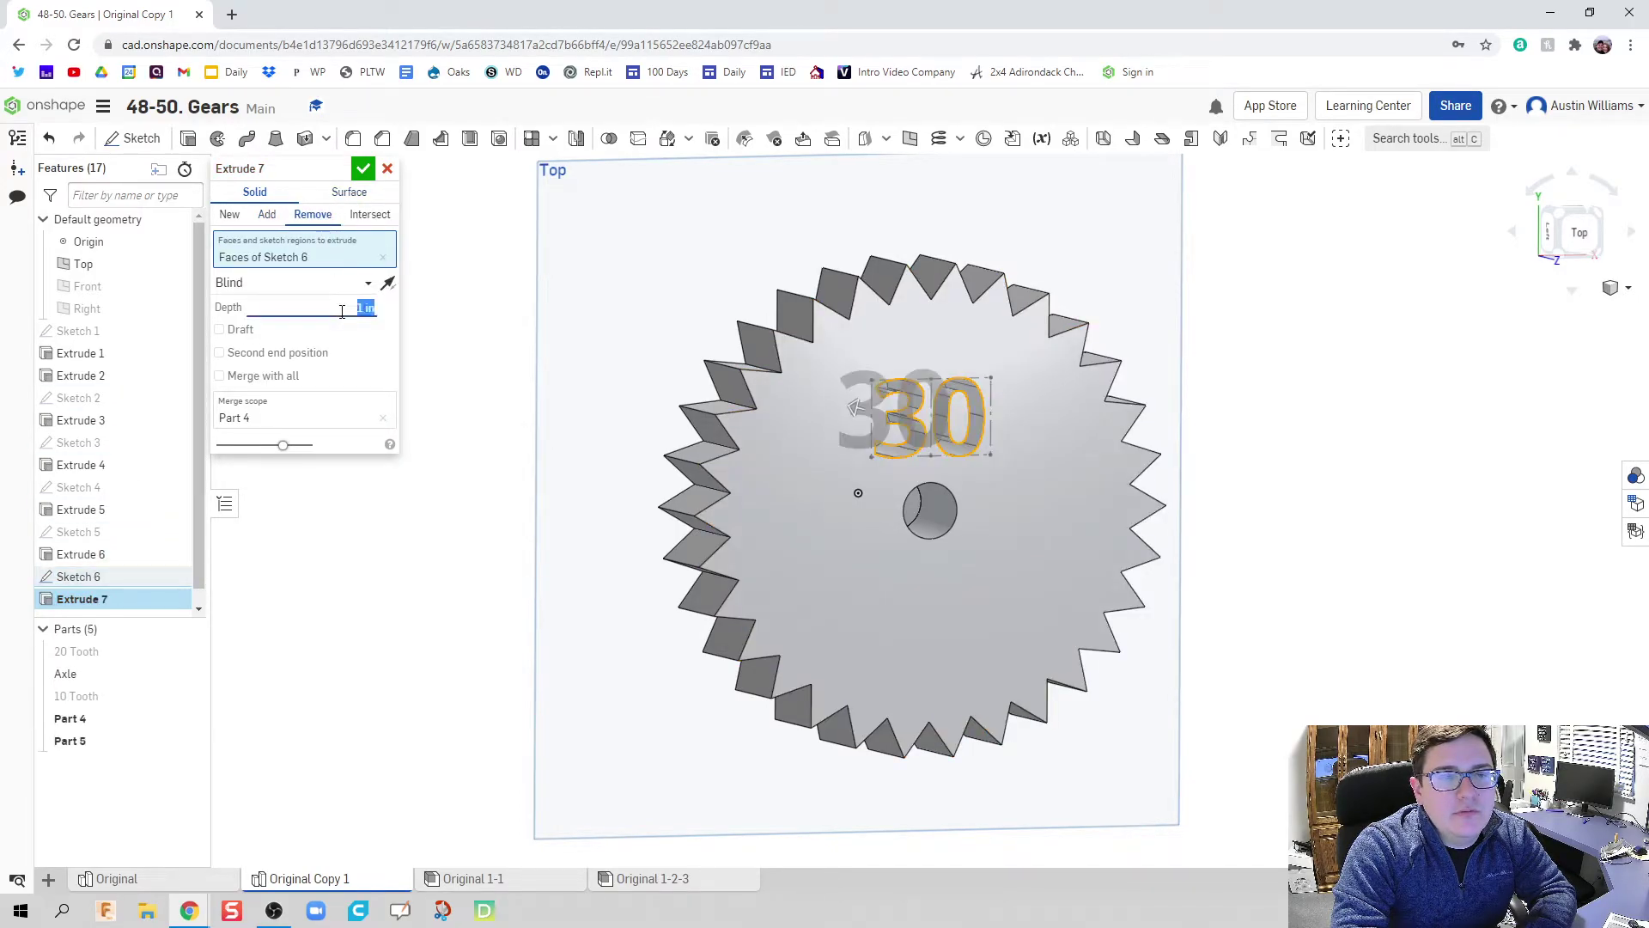
text(0.5)
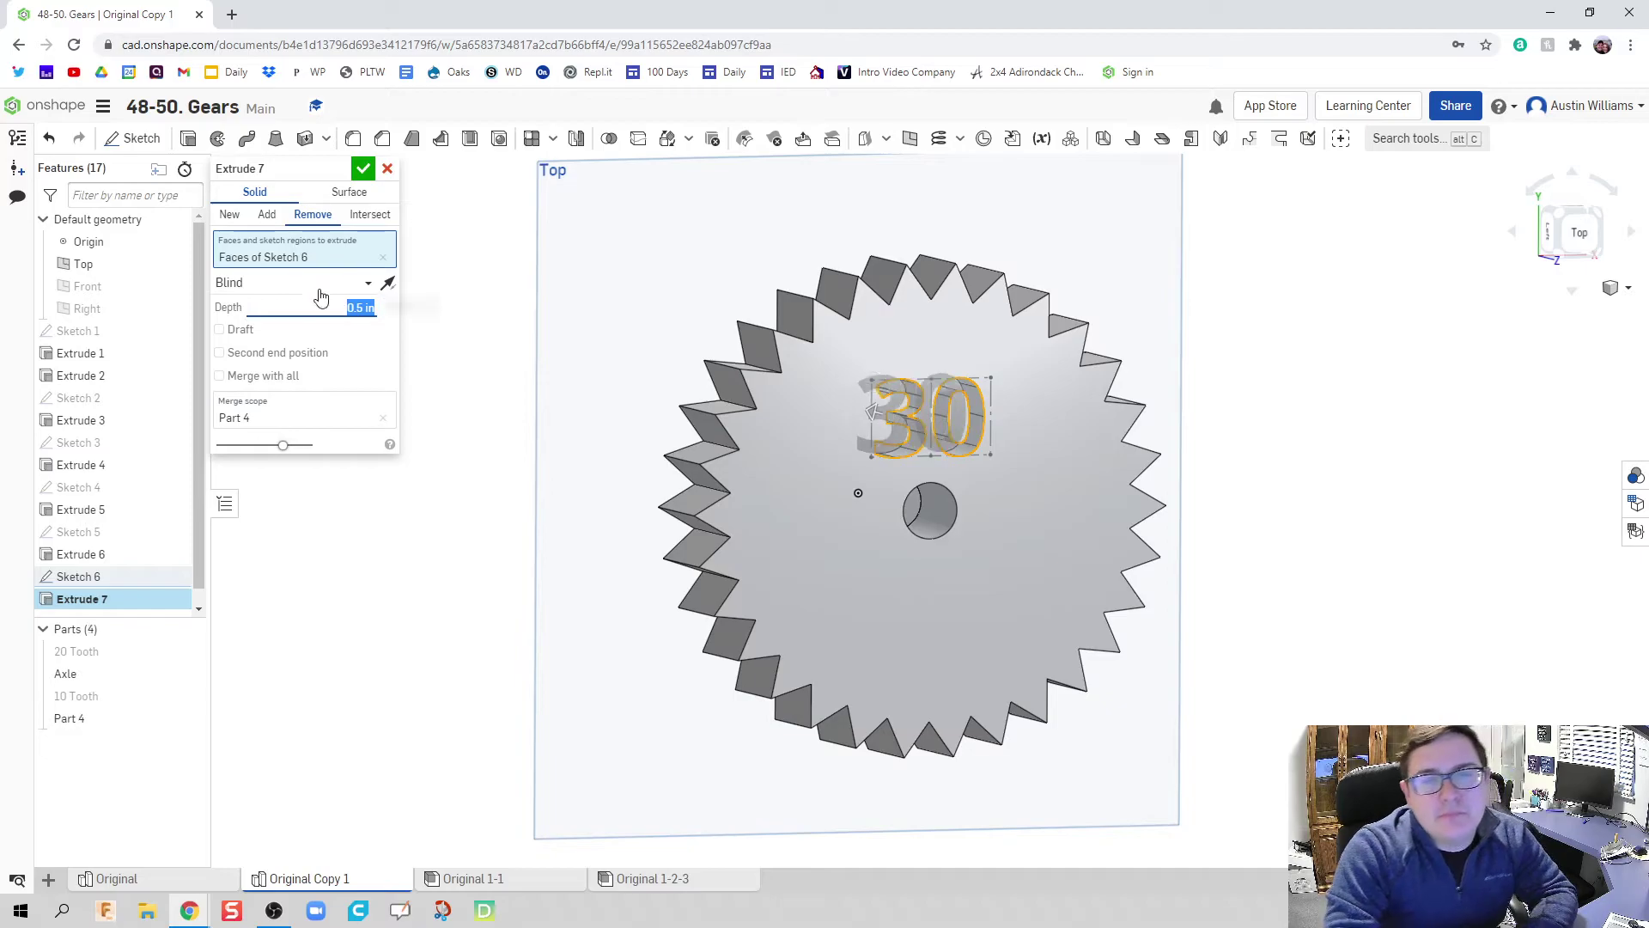
click(362, 169)
scroll(587, 425, down, 3)
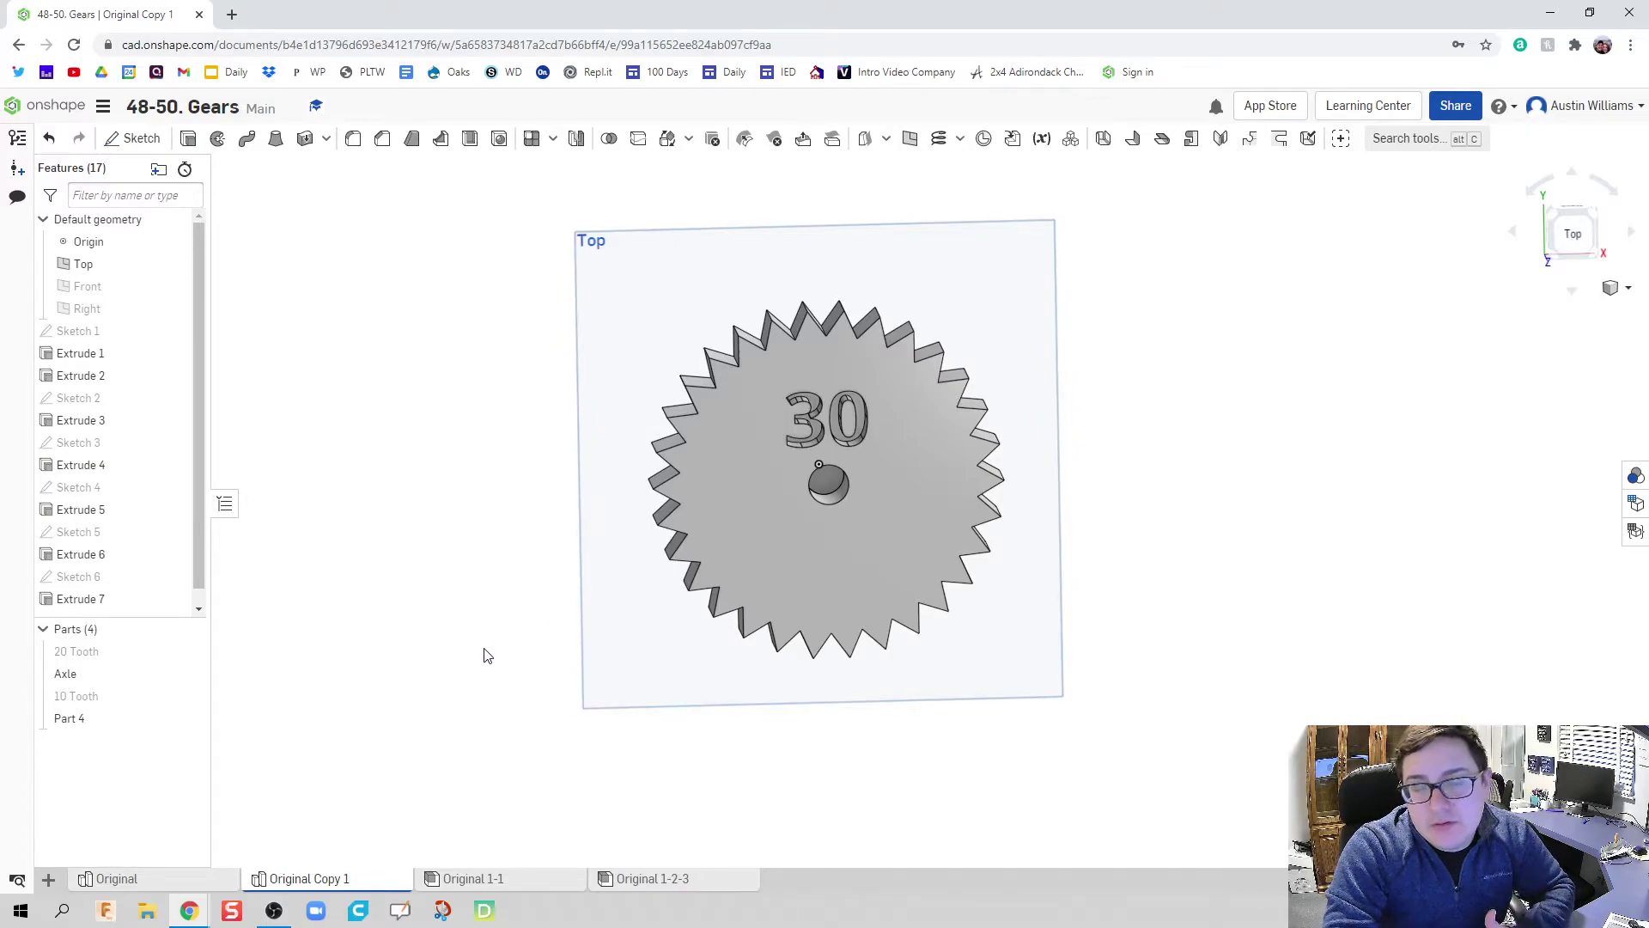
Create a new assembly and insert all parts from Original Copy 1
click(49, 879)
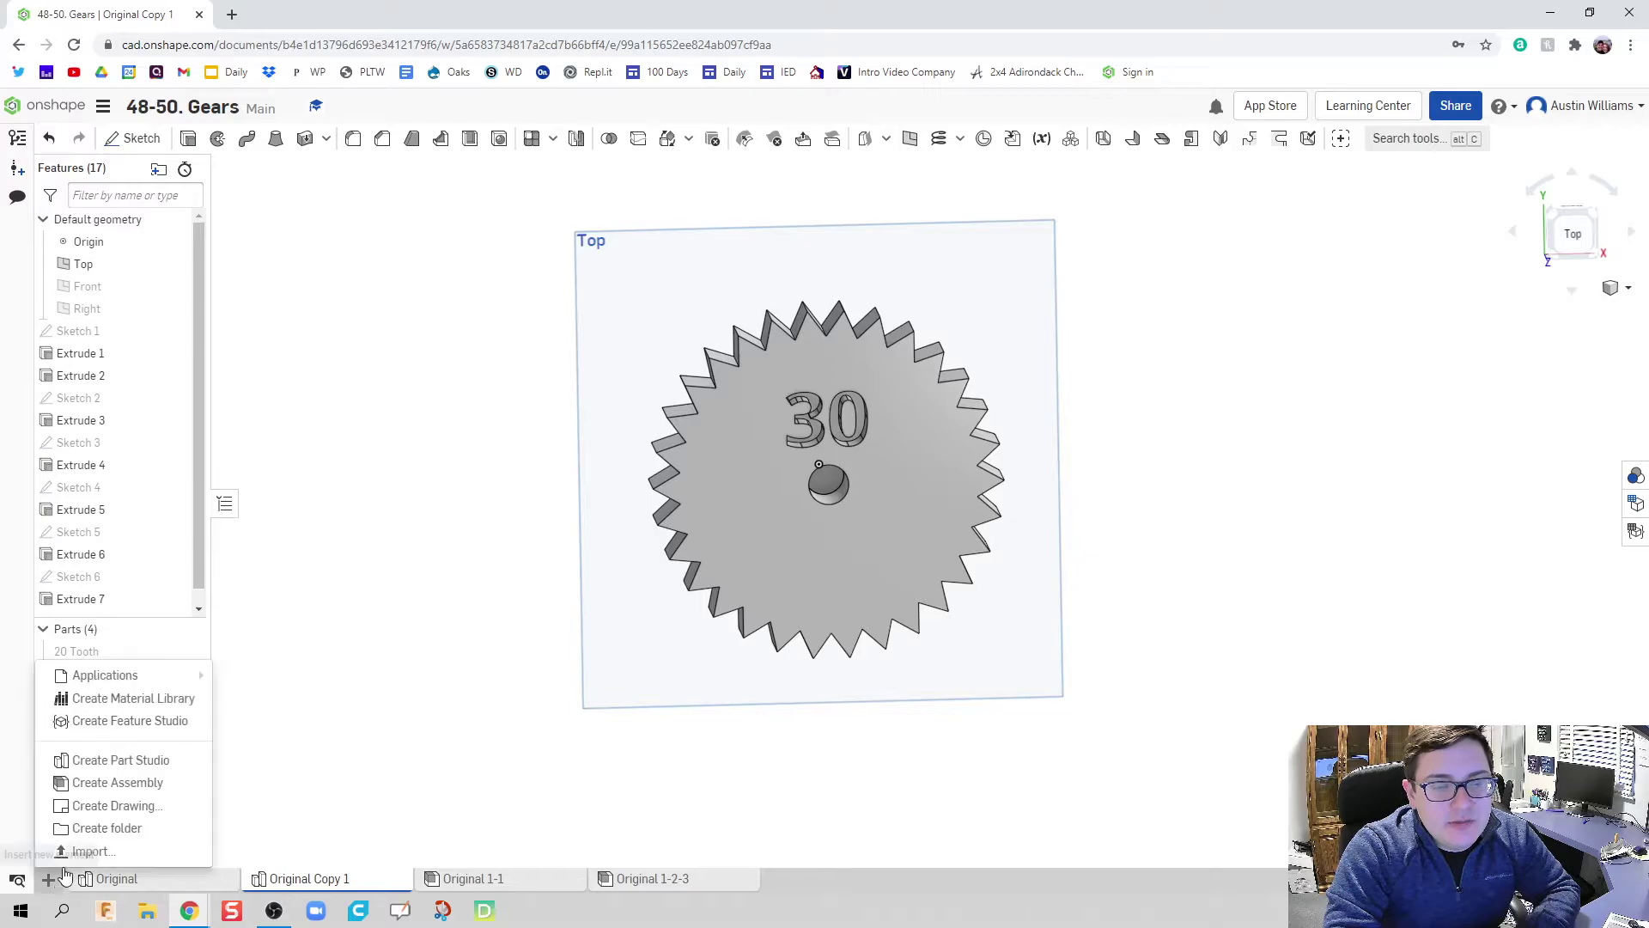
click(157, 788)
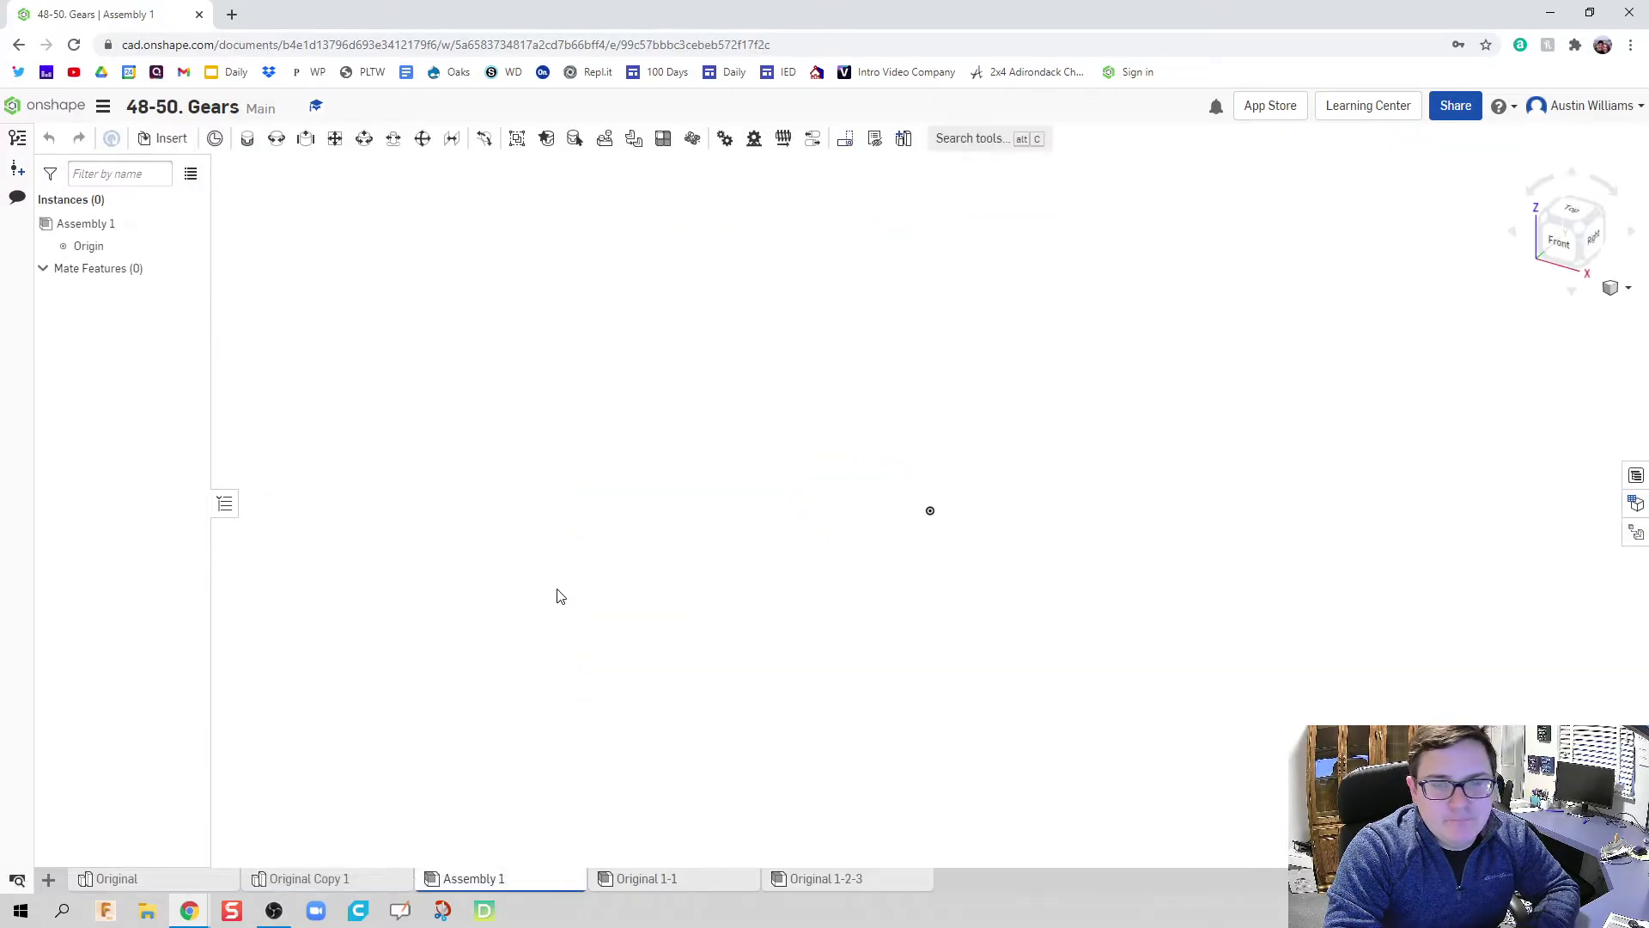
click(166, 139)
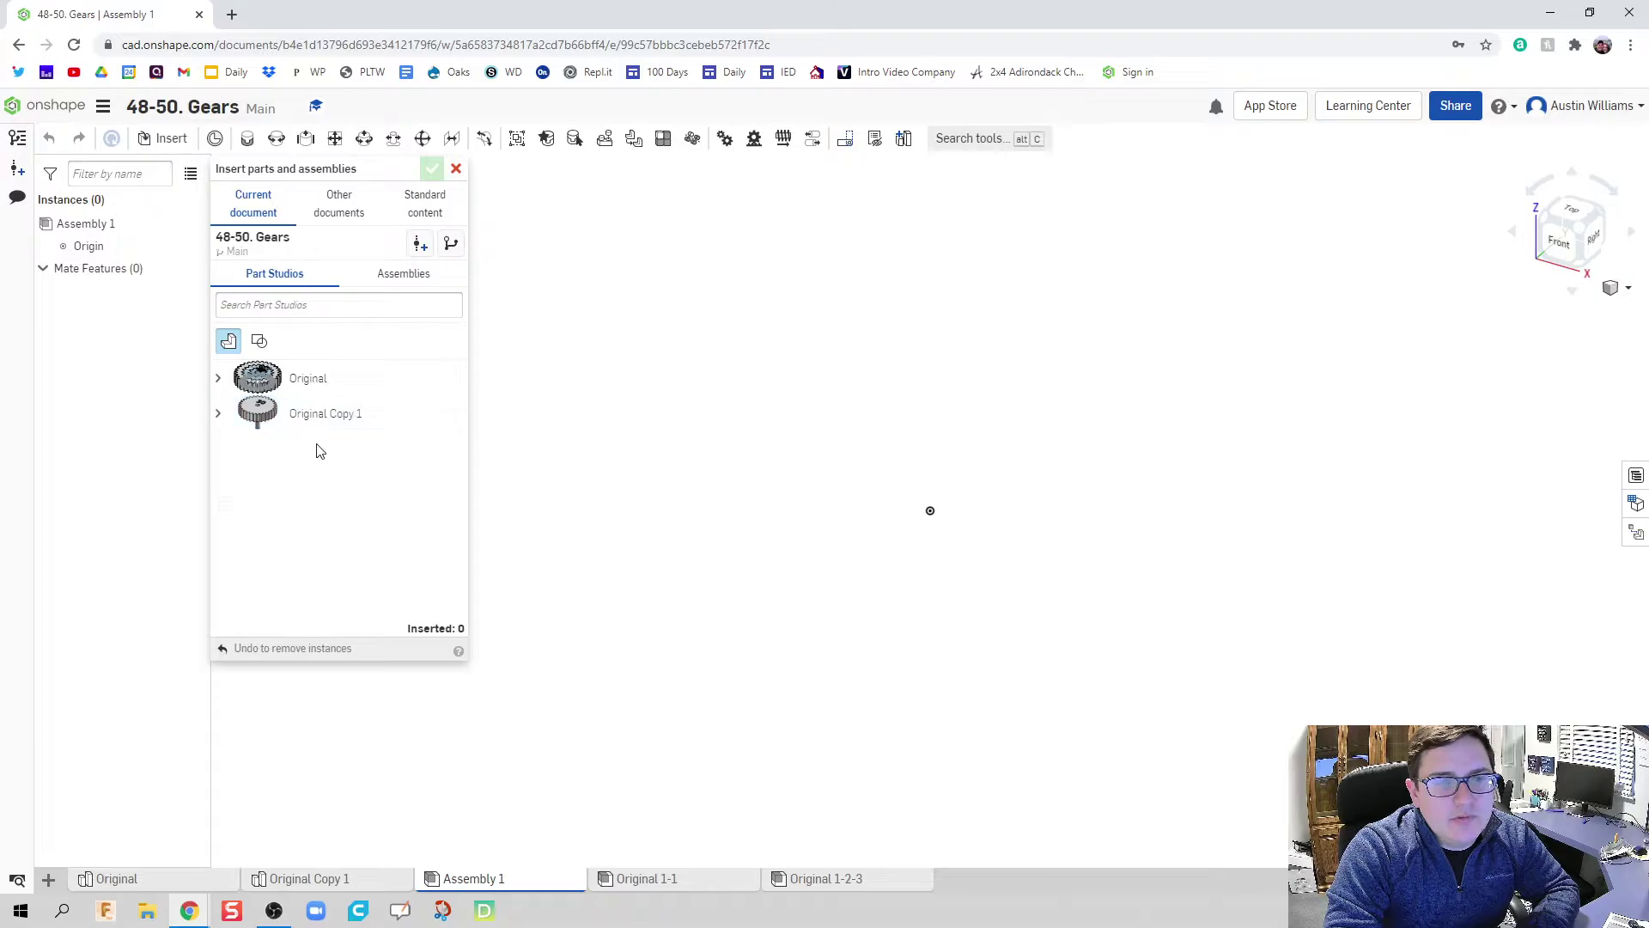
click(301, 422)
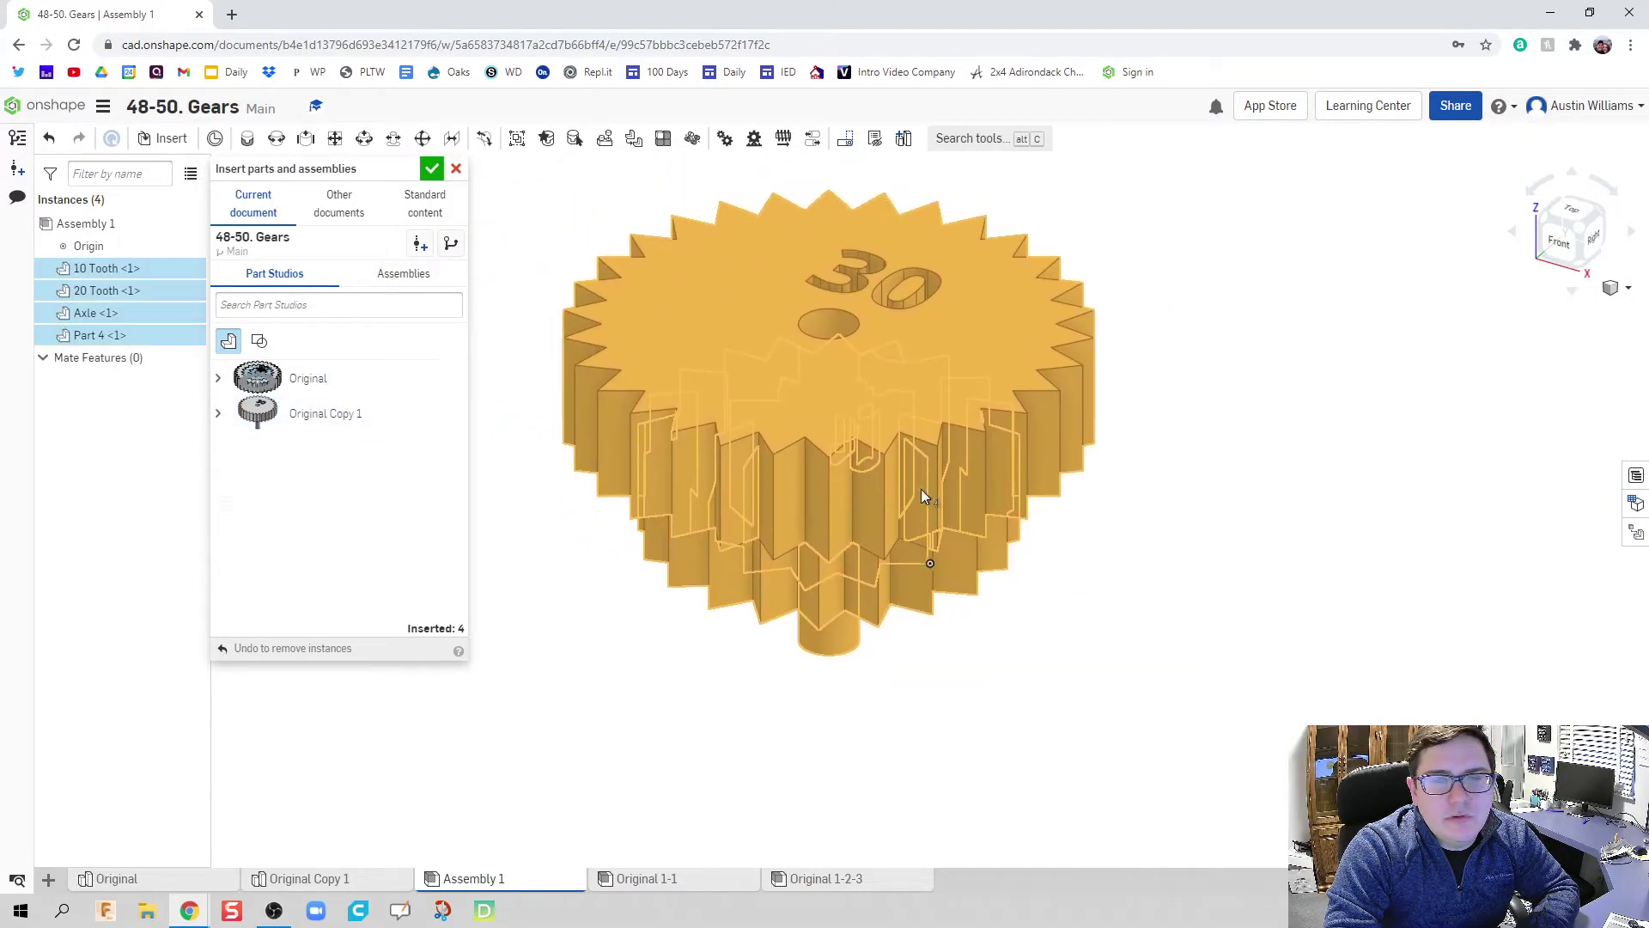
click(924, 487)
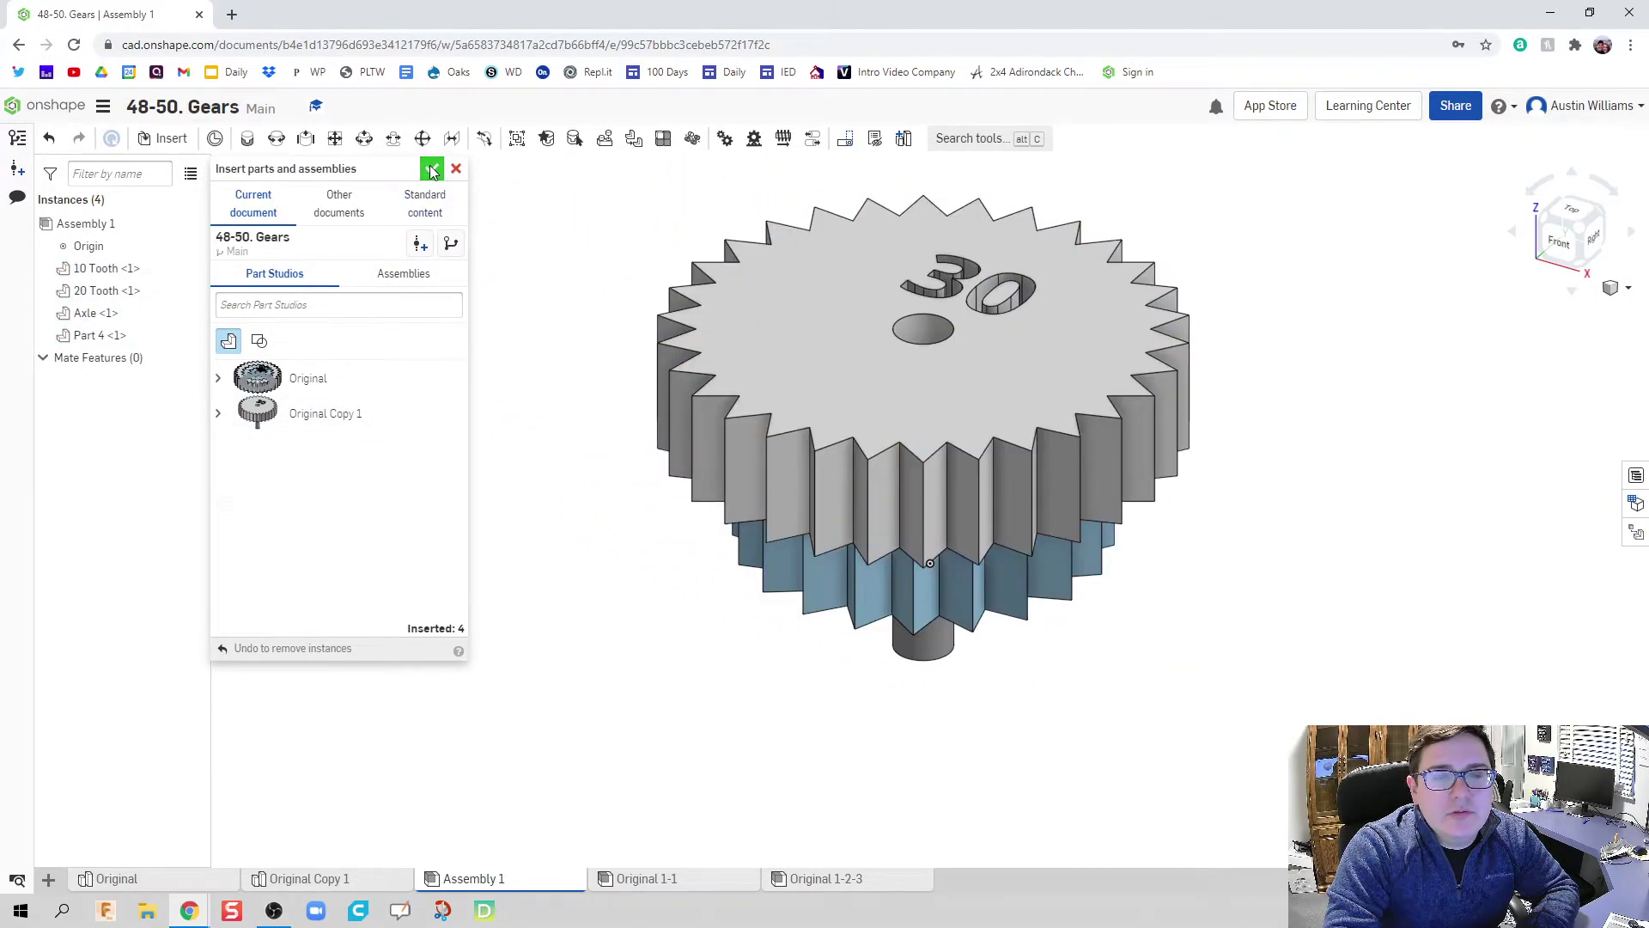
Insert two more Axle copies, placing one on the left and one on the right
click(218, 413)
click(266, 519)
click(602, 639)
click(279, 534)
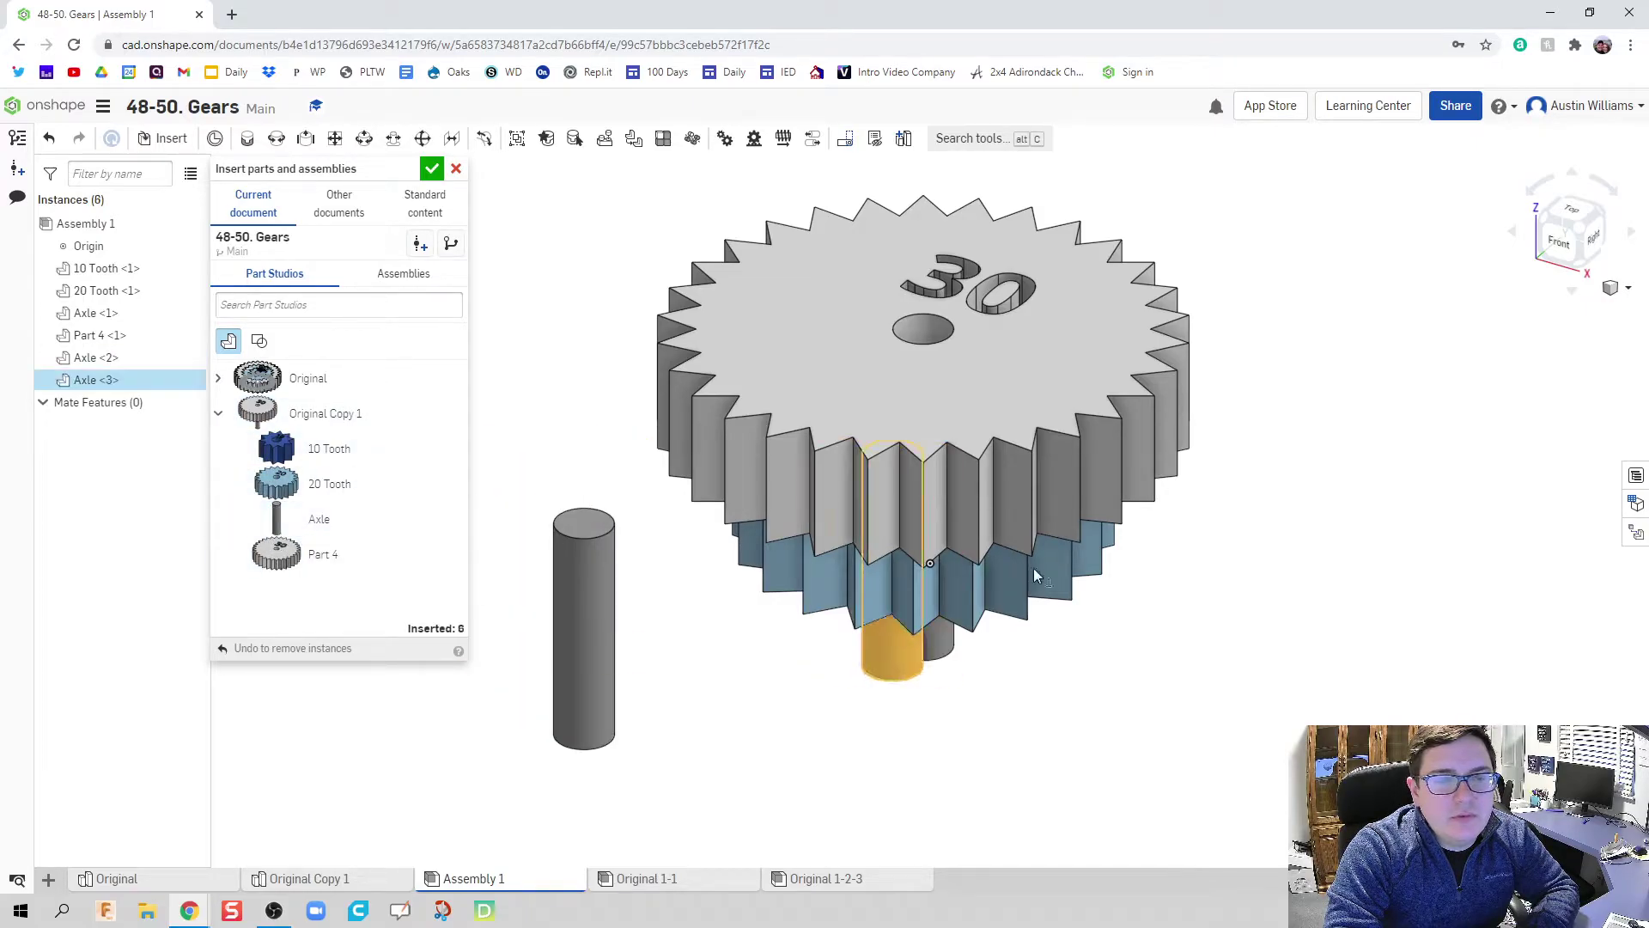
click(1307, 640)
click(432, 169)
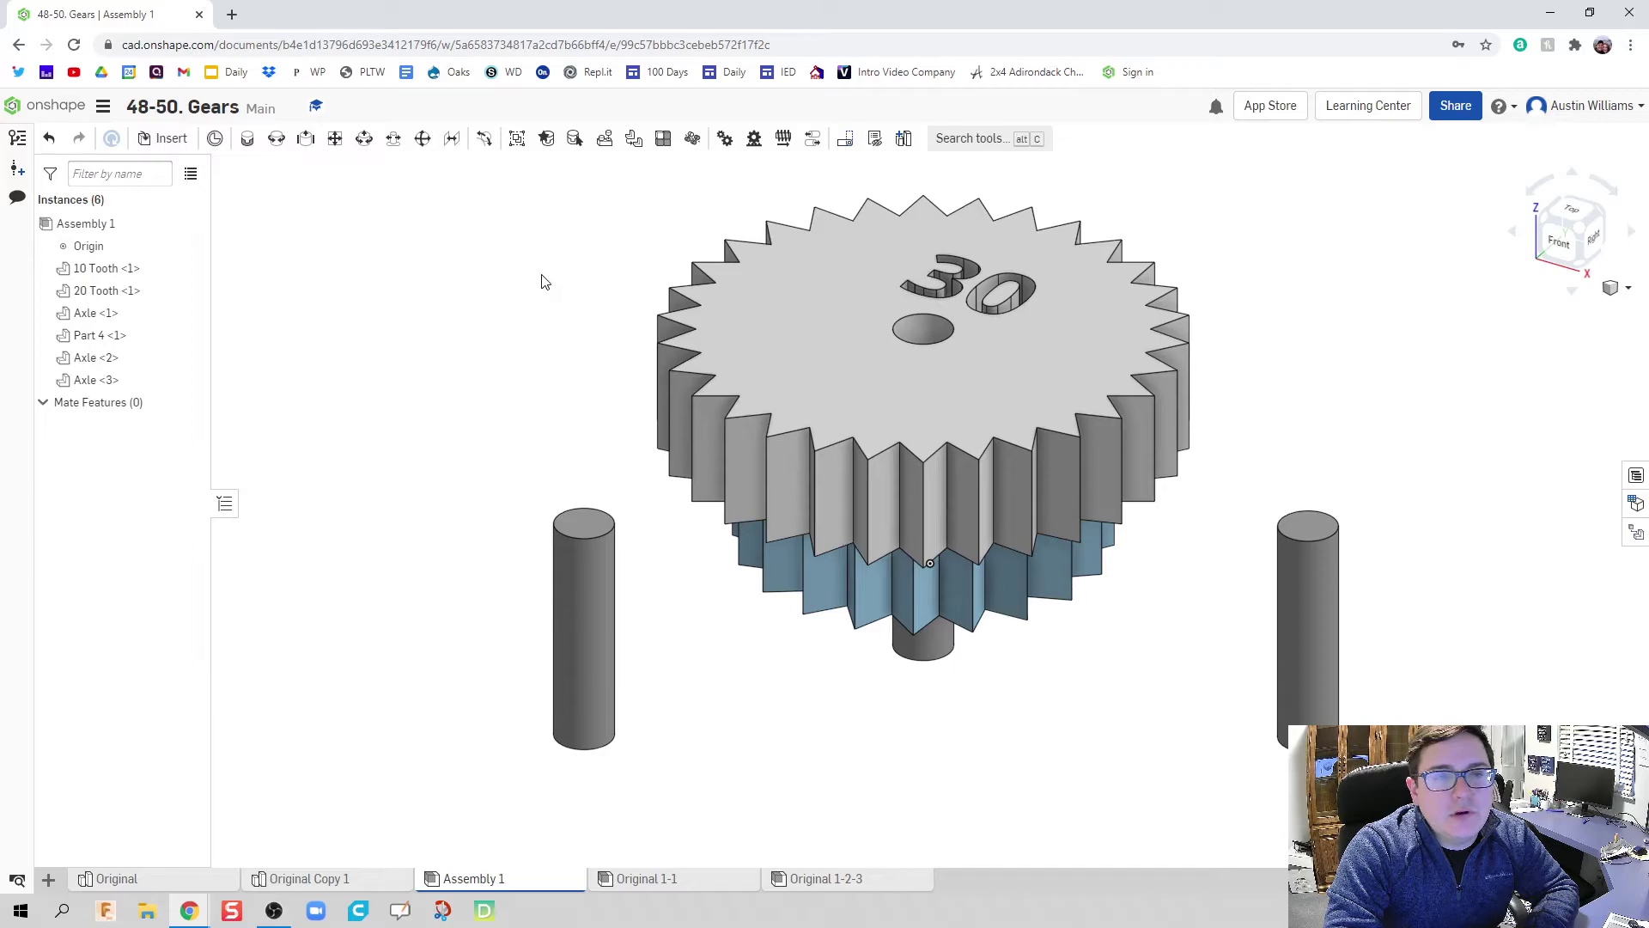
right_drag(541, 280, 526, 487)
Drag the 30-, 20- and 10-tooth gears and one axle apart from each other
drag(663, 449, 1197, 415)
drag(863, 385, 1127, 244)
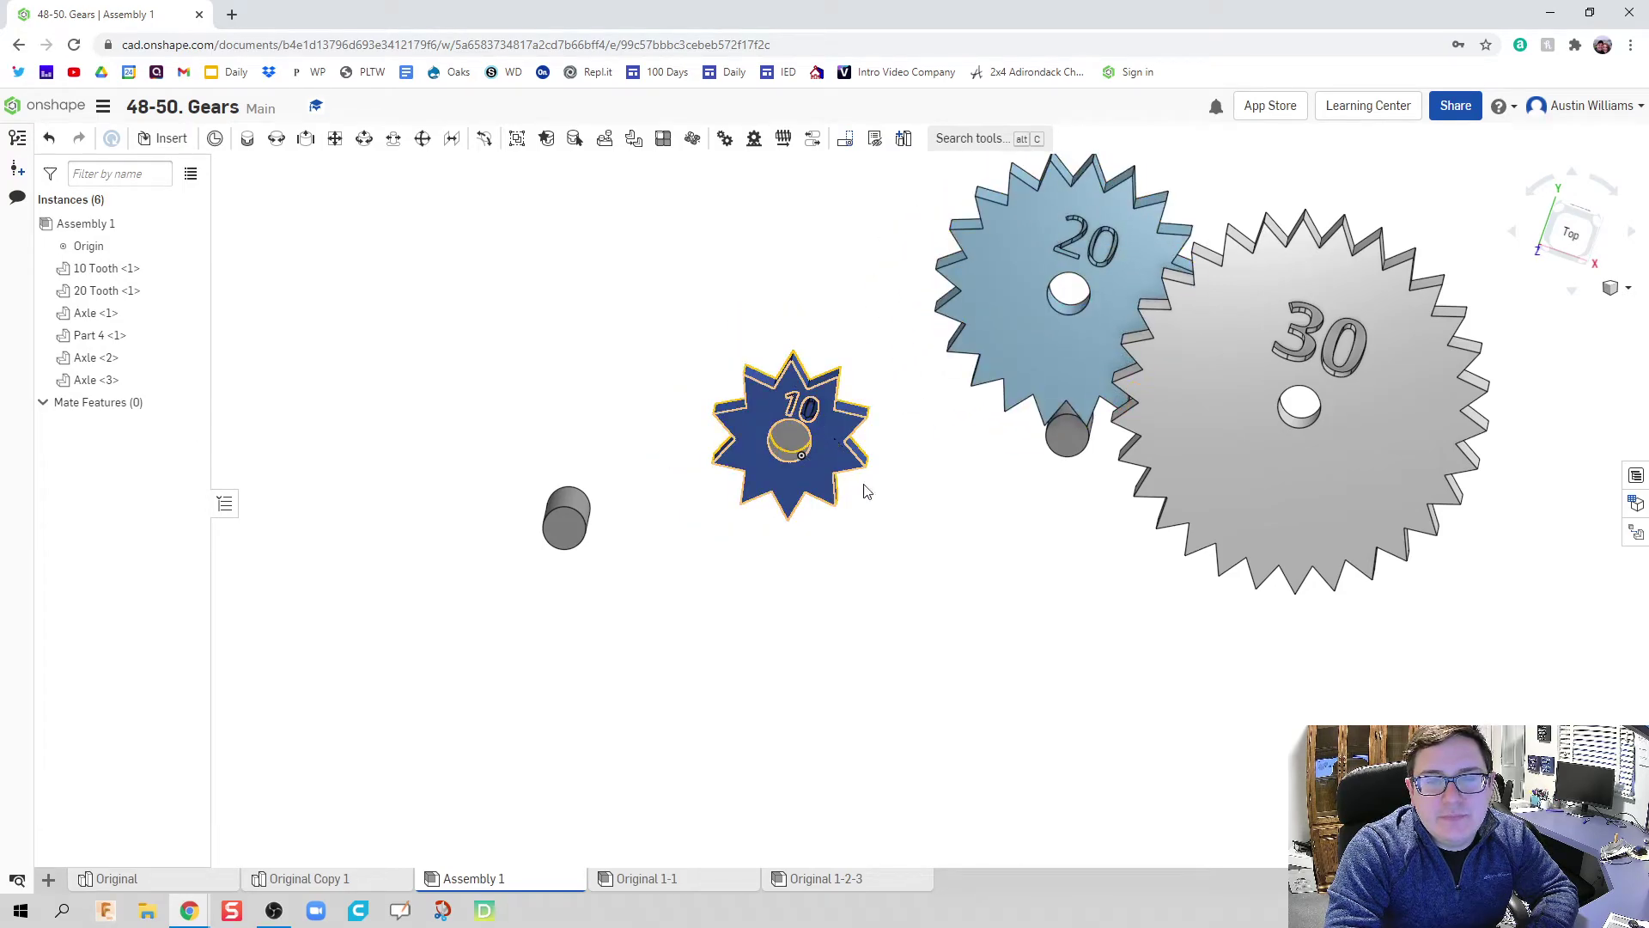
drag(834, 438, 975, 557)
drag(560, 507, 550, 412)
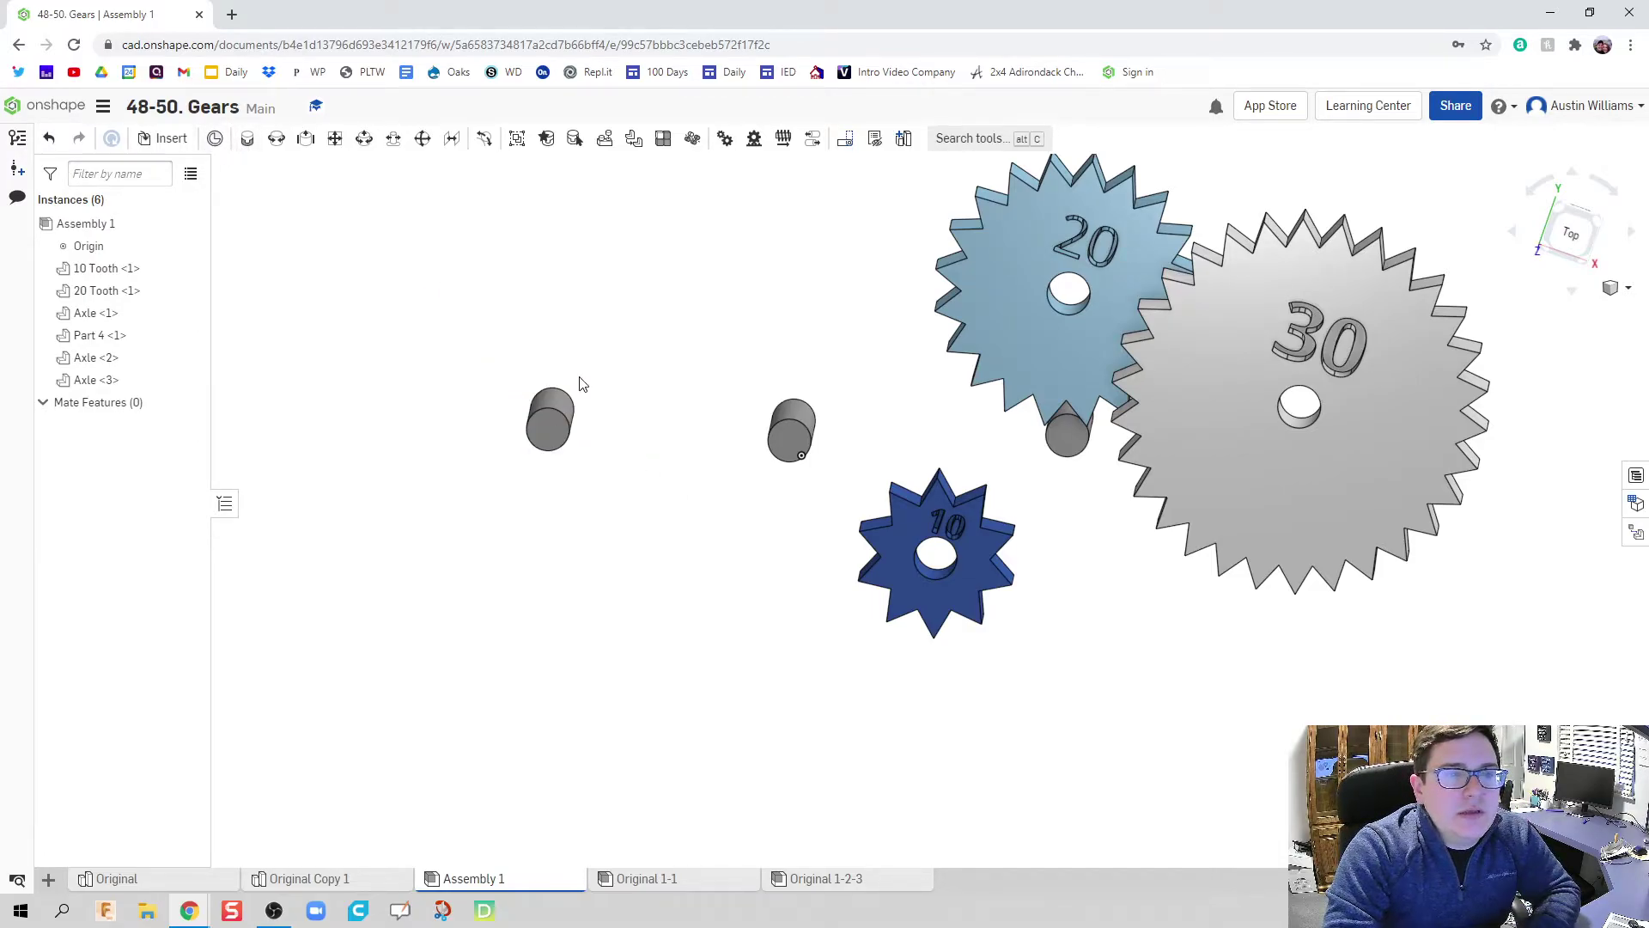
Fix the left axle, Axle <2>, in place
click(550, 421)
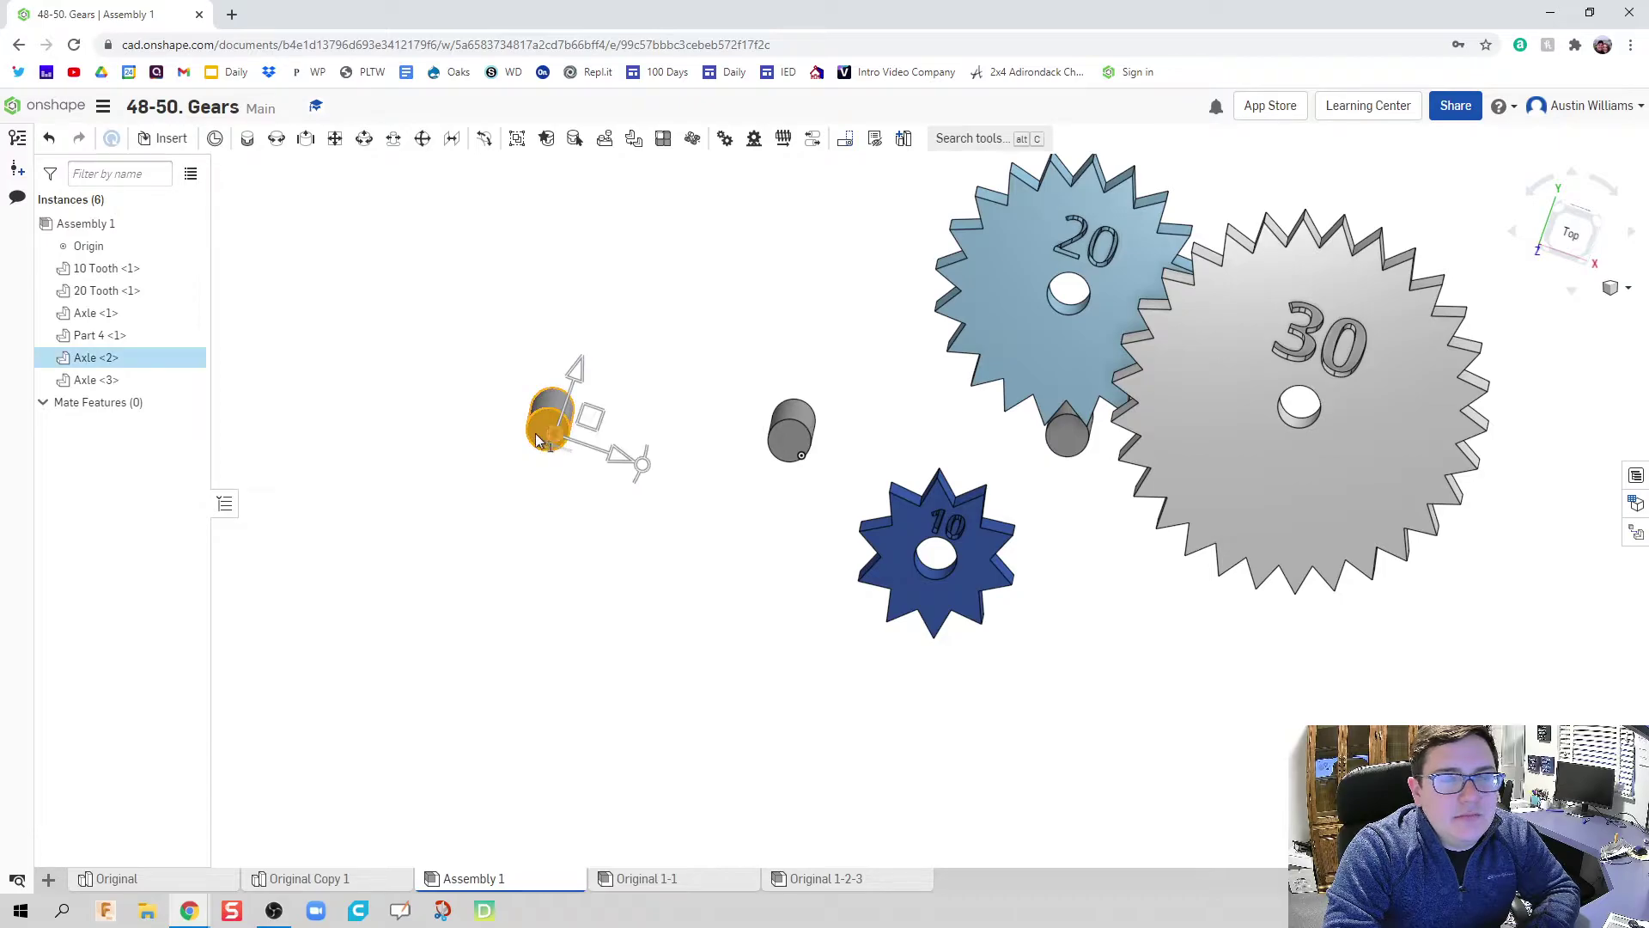
right_click(108, 359)
click(182, 525)
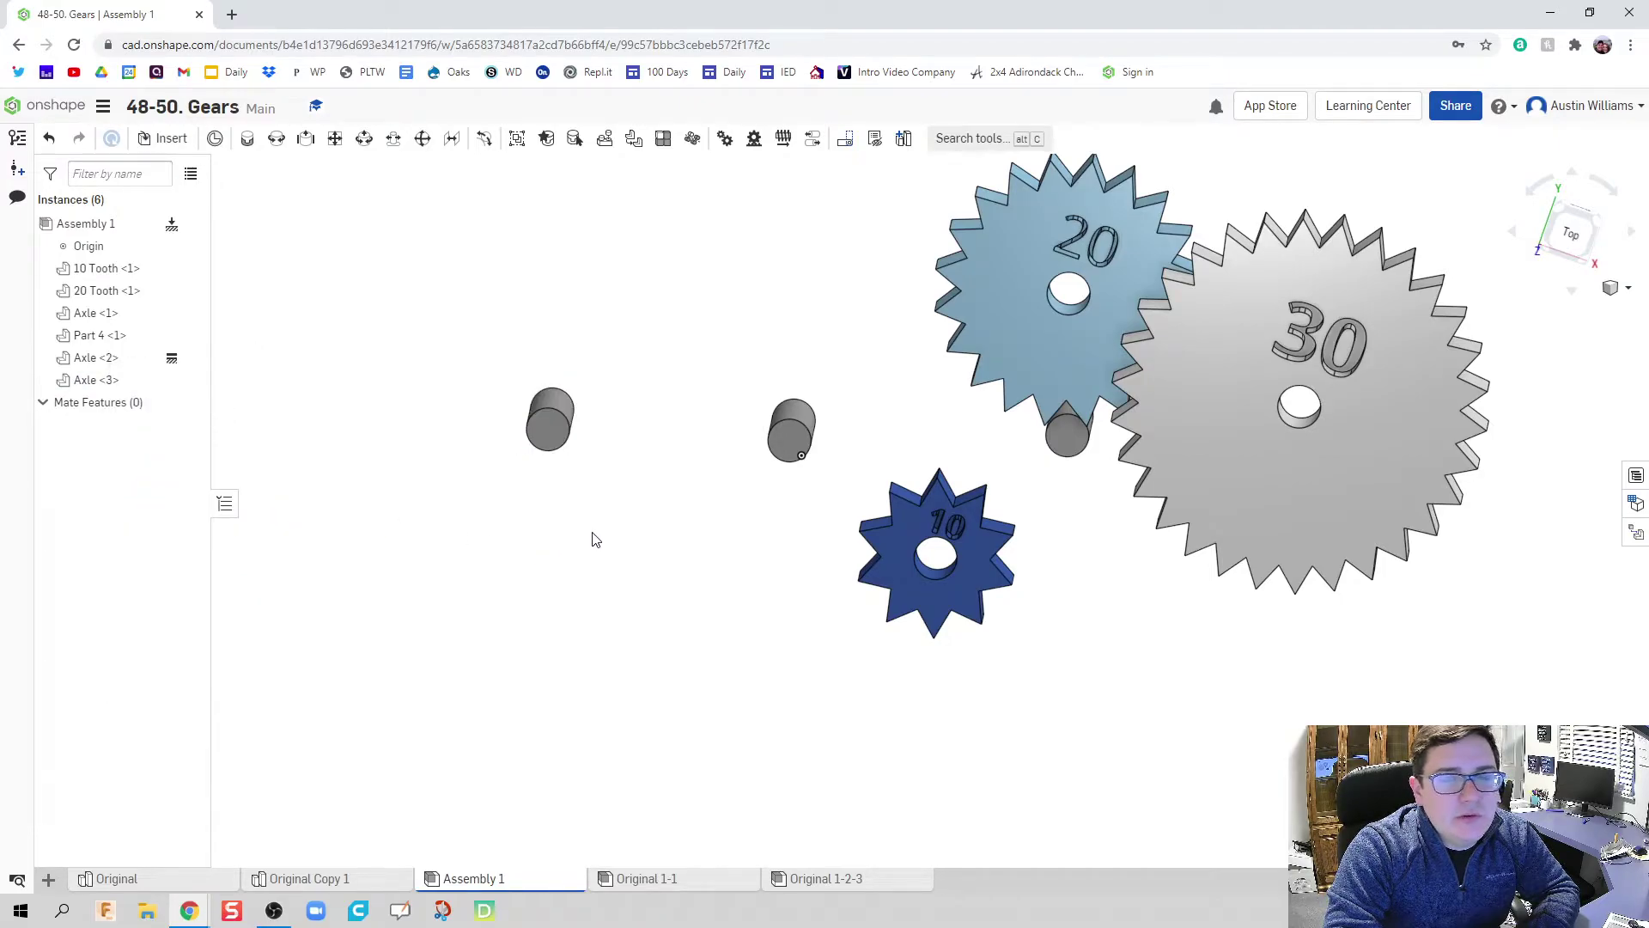
Fasten the middle axle to the left axle with a -1.5 in X offset, in Top view
click(244, 140)
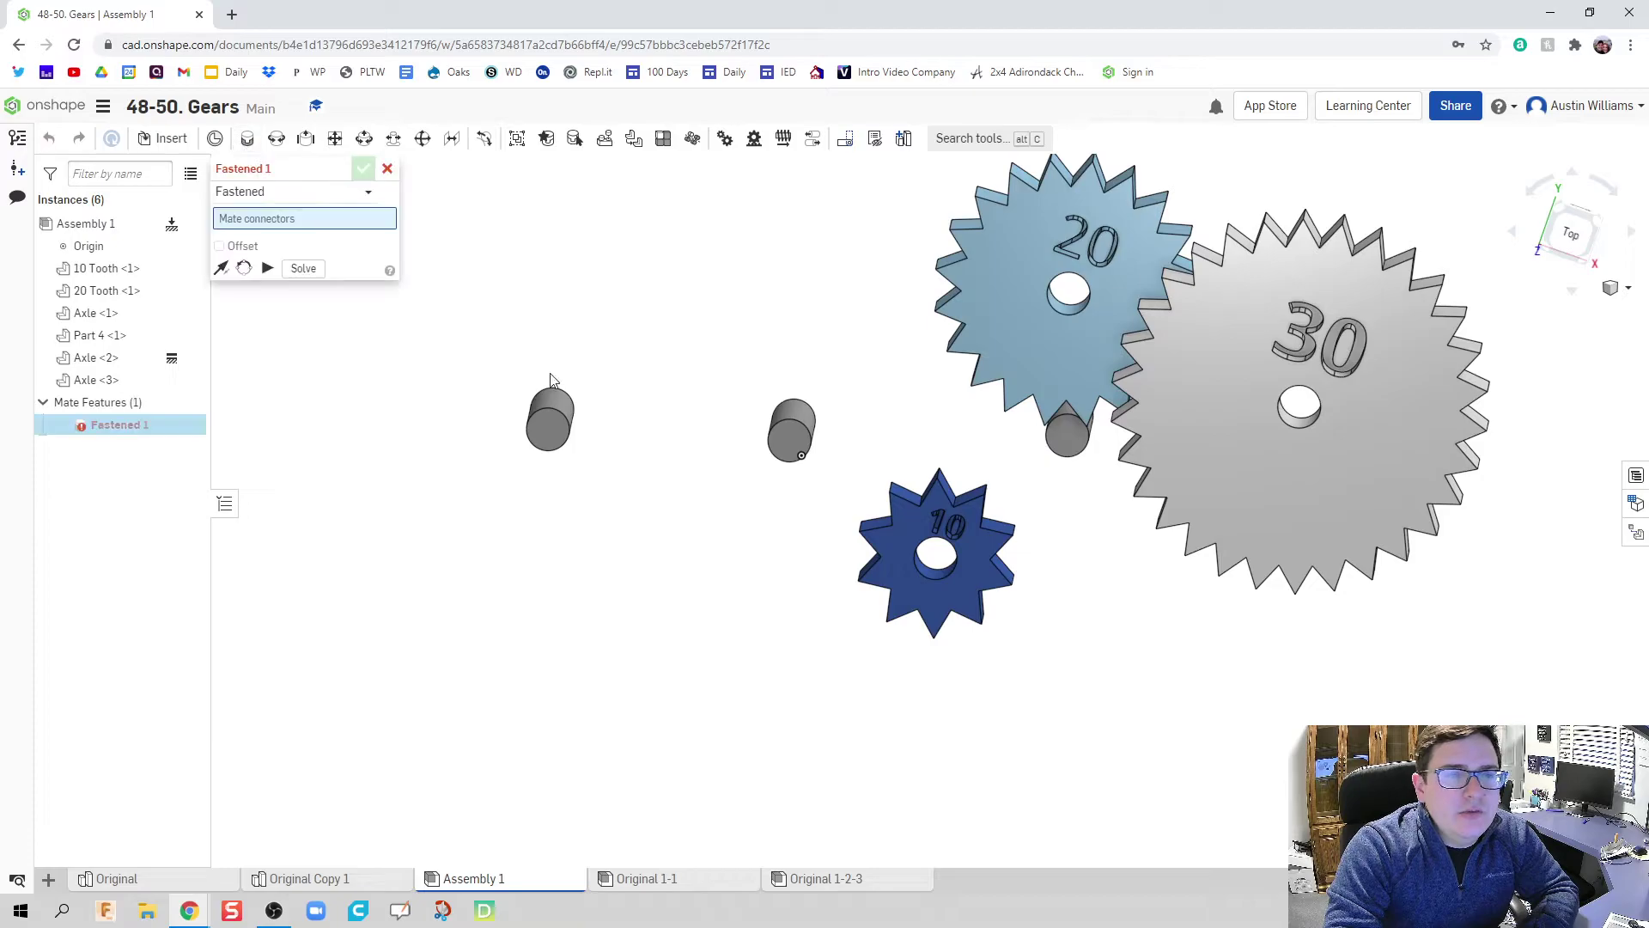
click(552, 430)
click(792, 445)
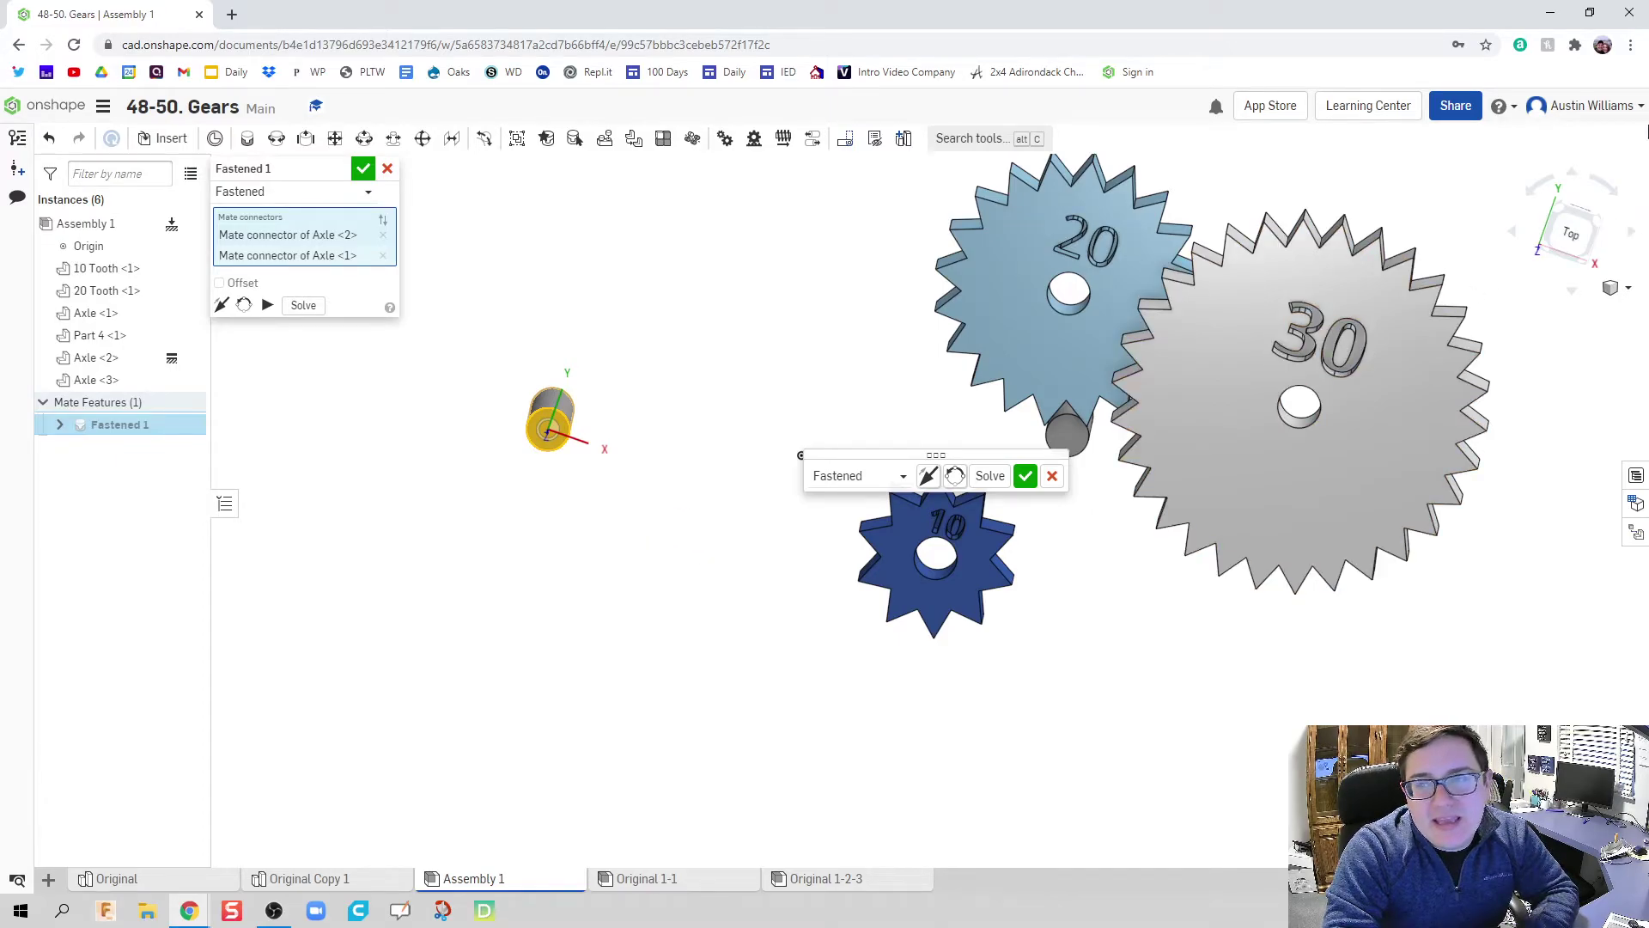
click(1571, 232)
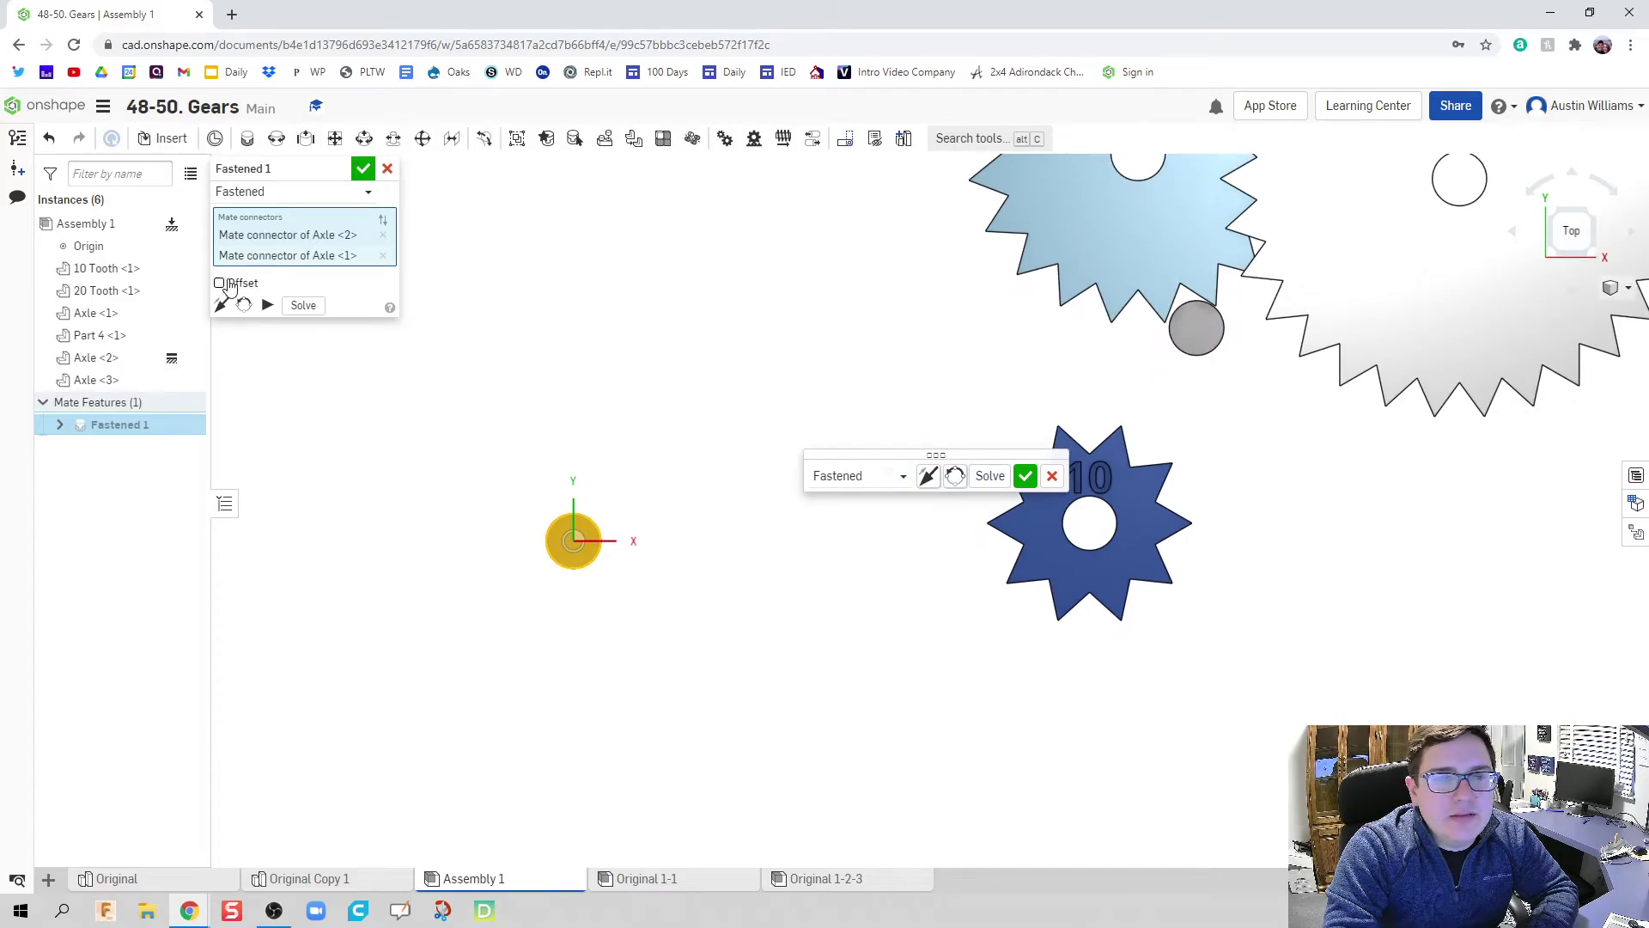
click(220, 282)
click(329, 308)
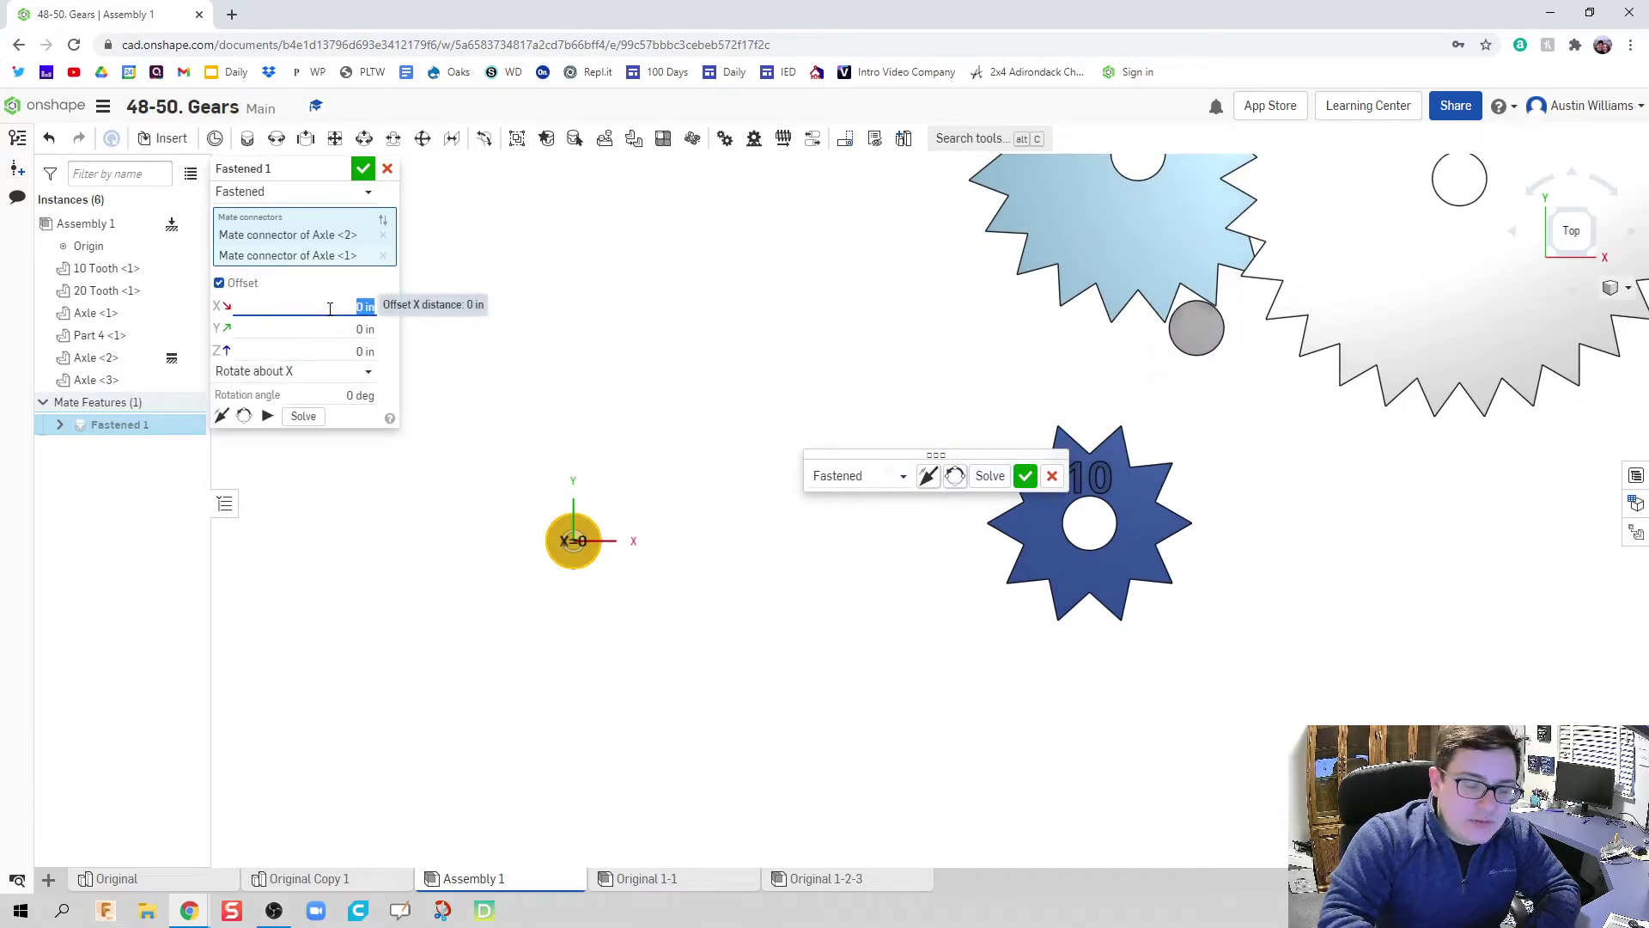
text(1.5)
key(Return)
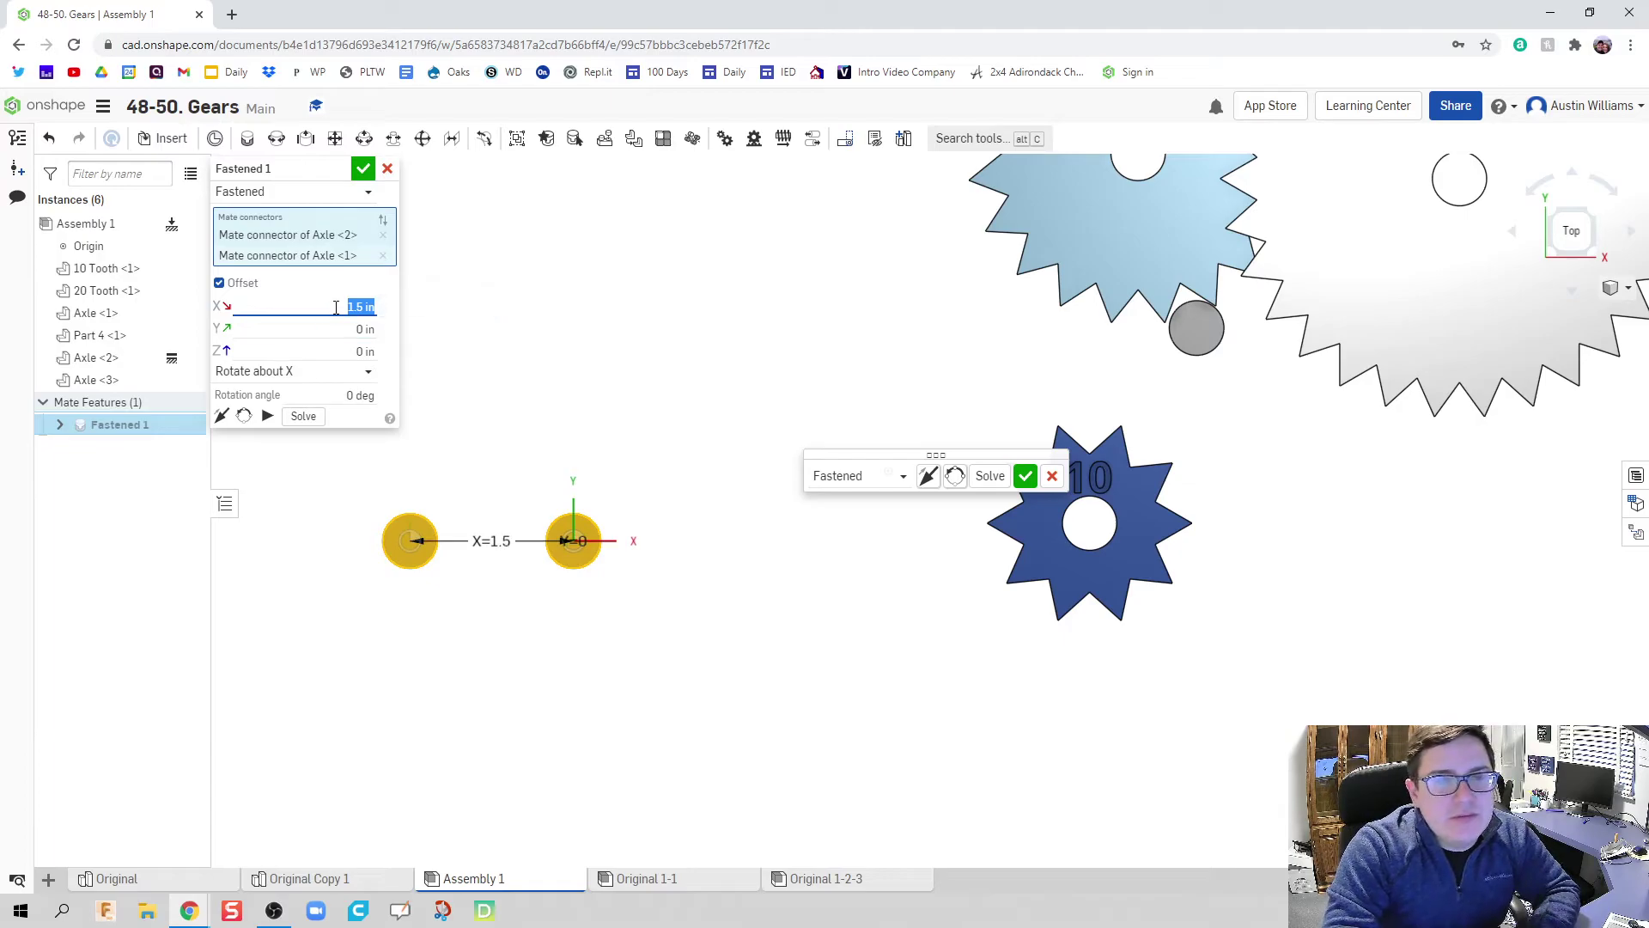
text(-)
key(Return)
click(362, 168)
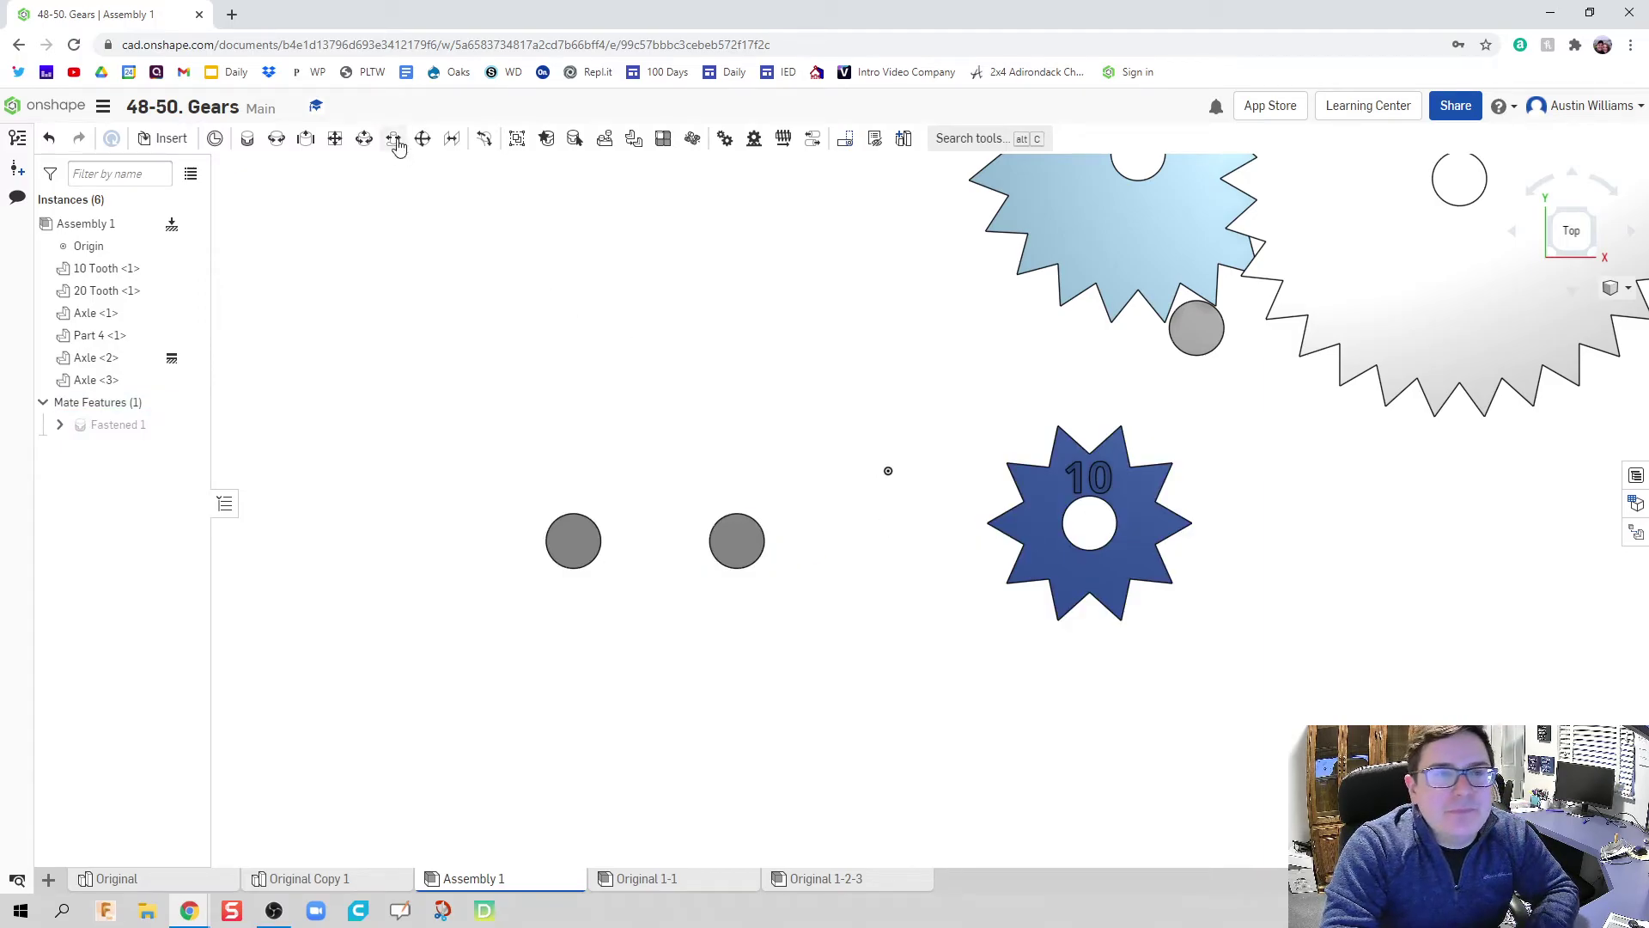
Mount the 10-tooth gear's centre on the left axle with a Revolute mate and animate it
click(277, 140)
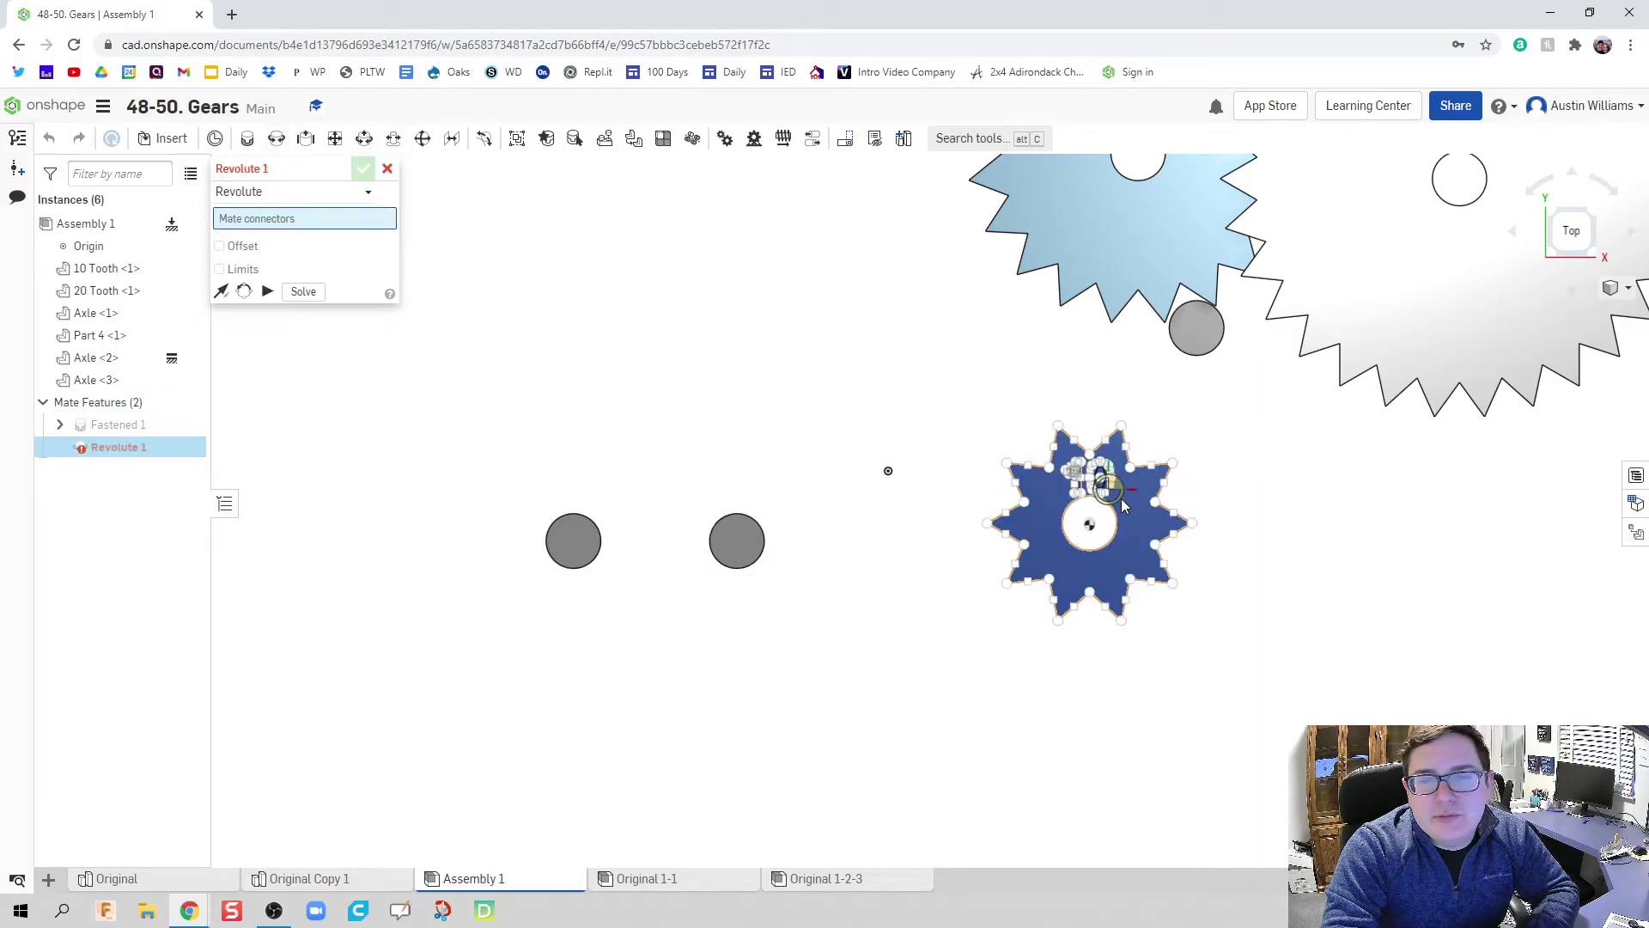
scroll(1089, 530, up, 4)
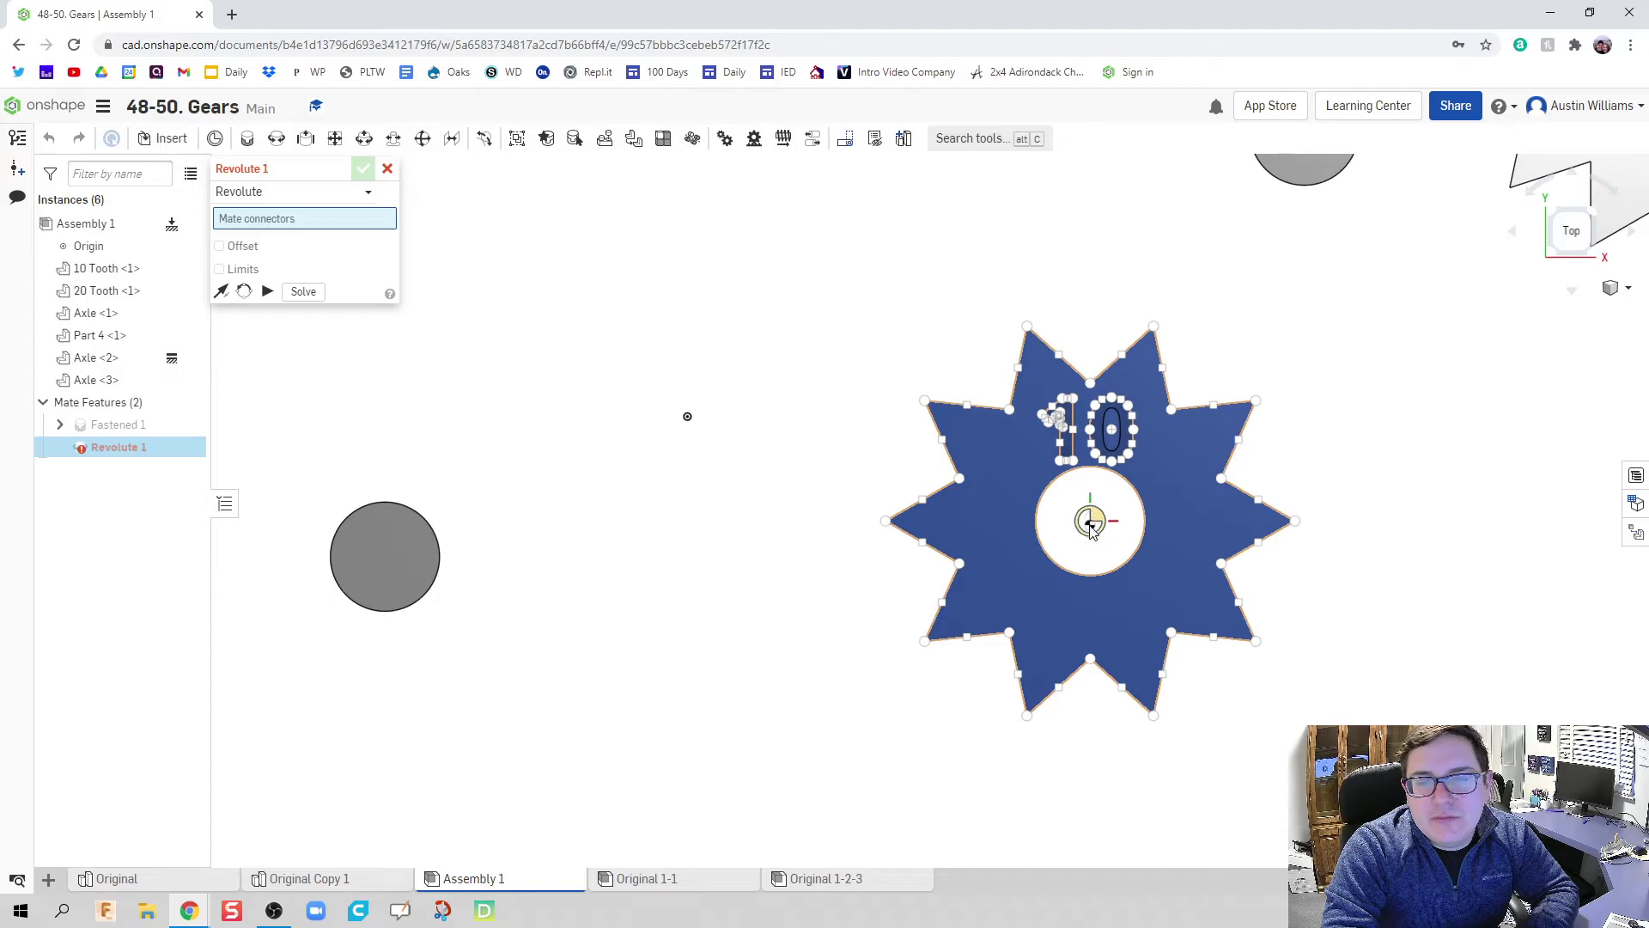
click(1089, 523)
scroll(968, 546, down, 3)
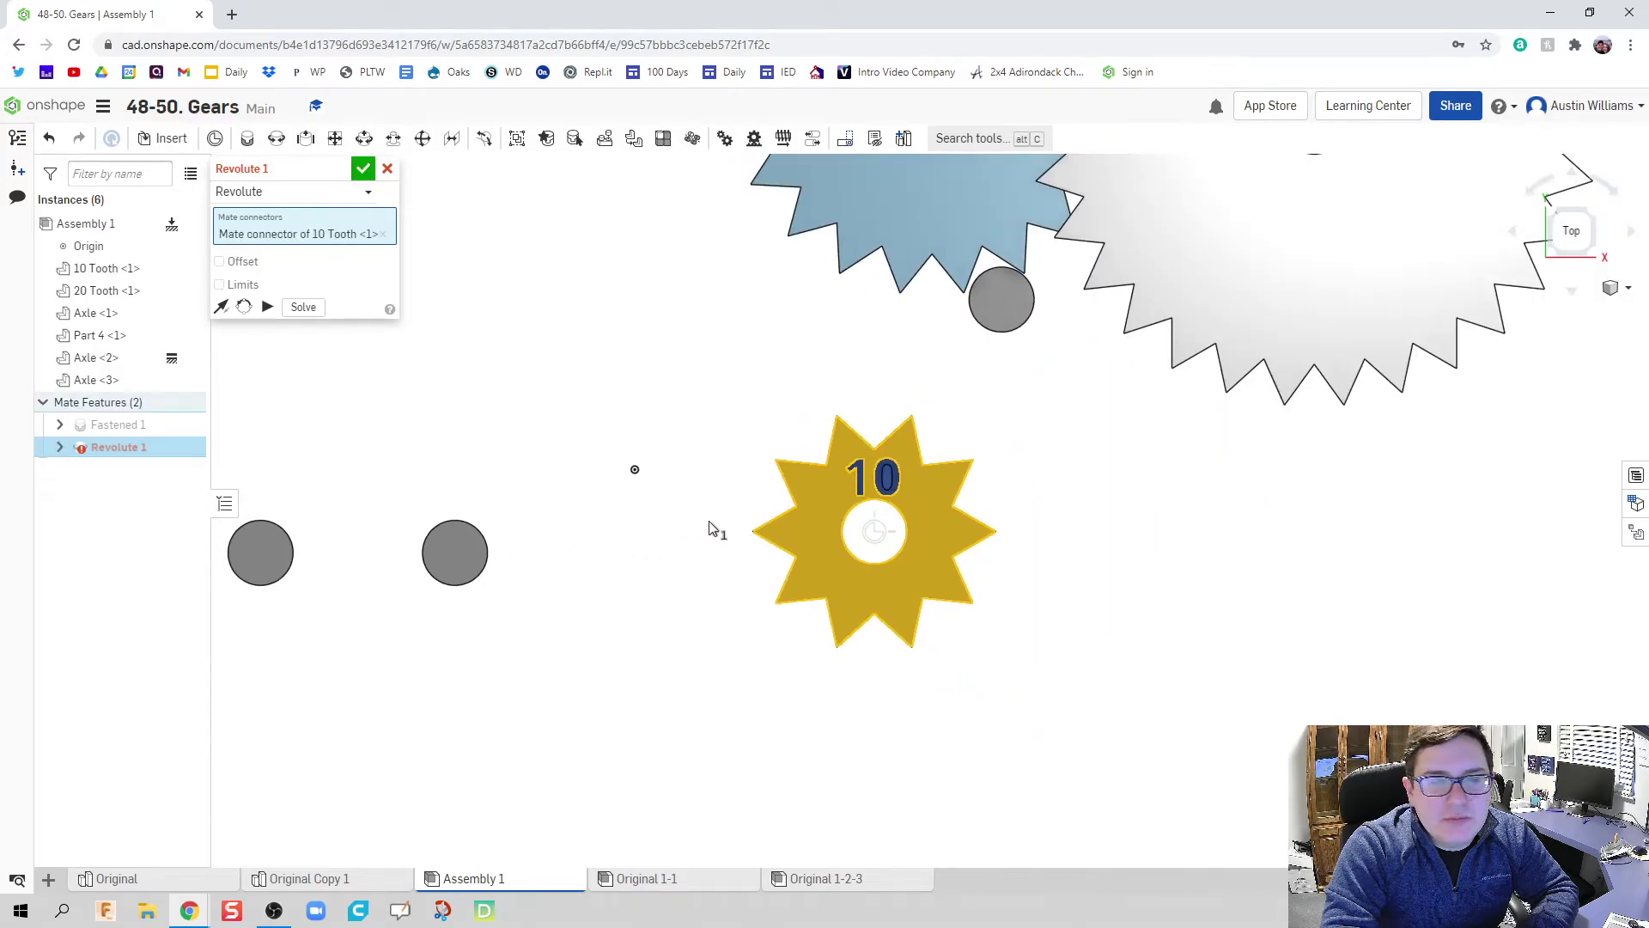
middle_drag(714, 528, 921, 528)
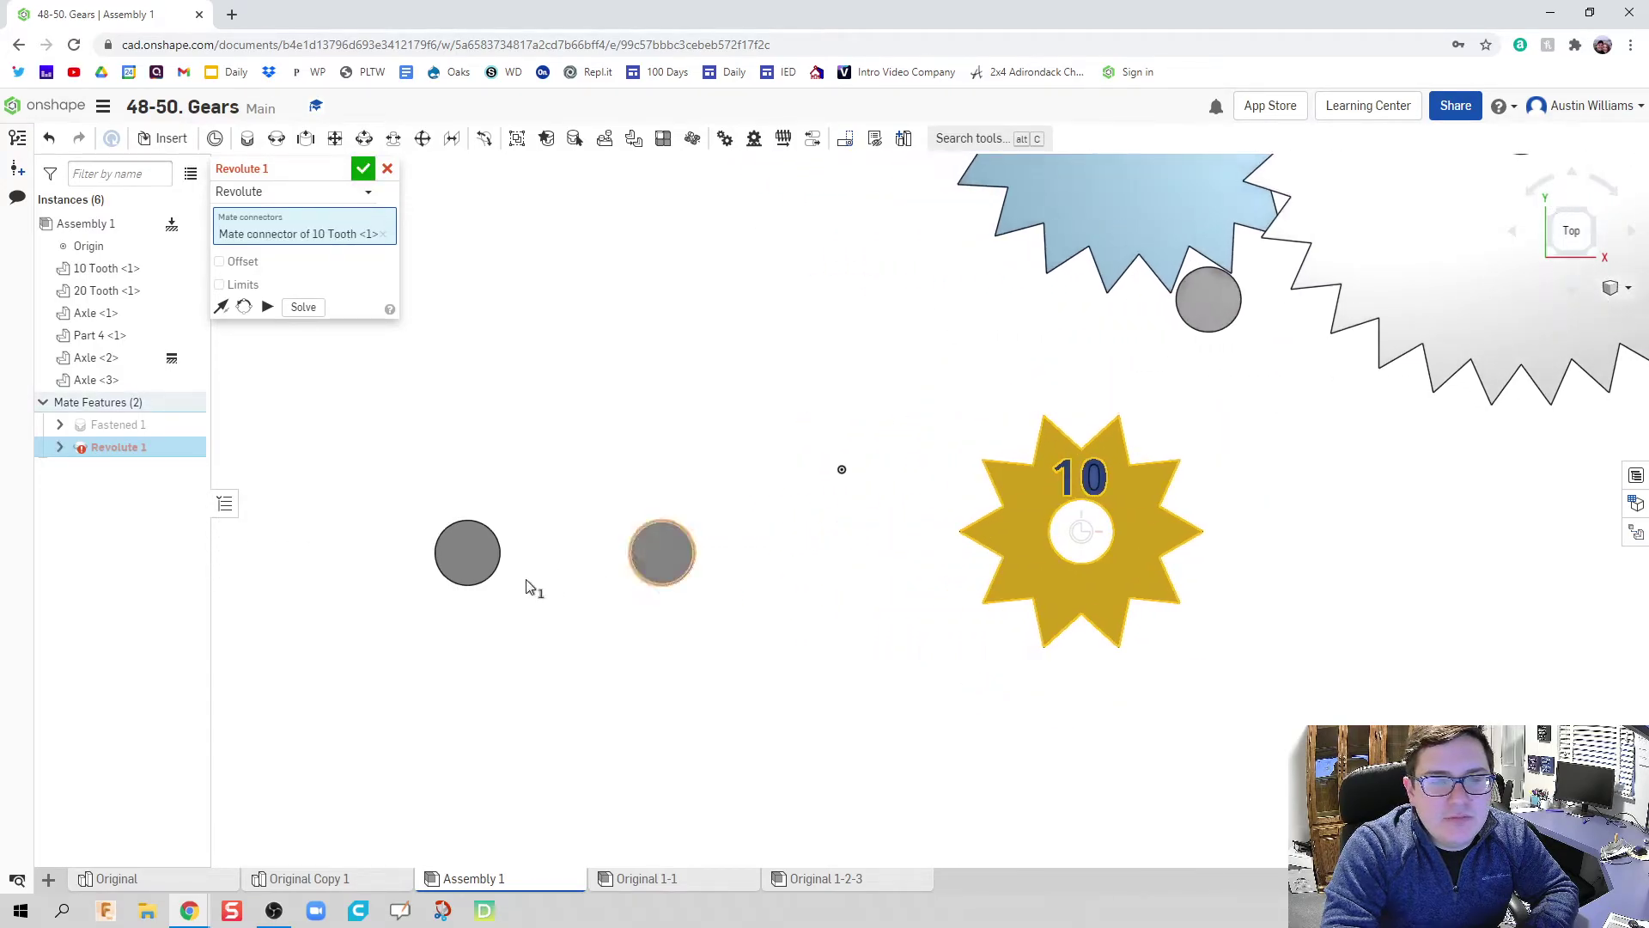
click(468, 554)
click(267, 330)
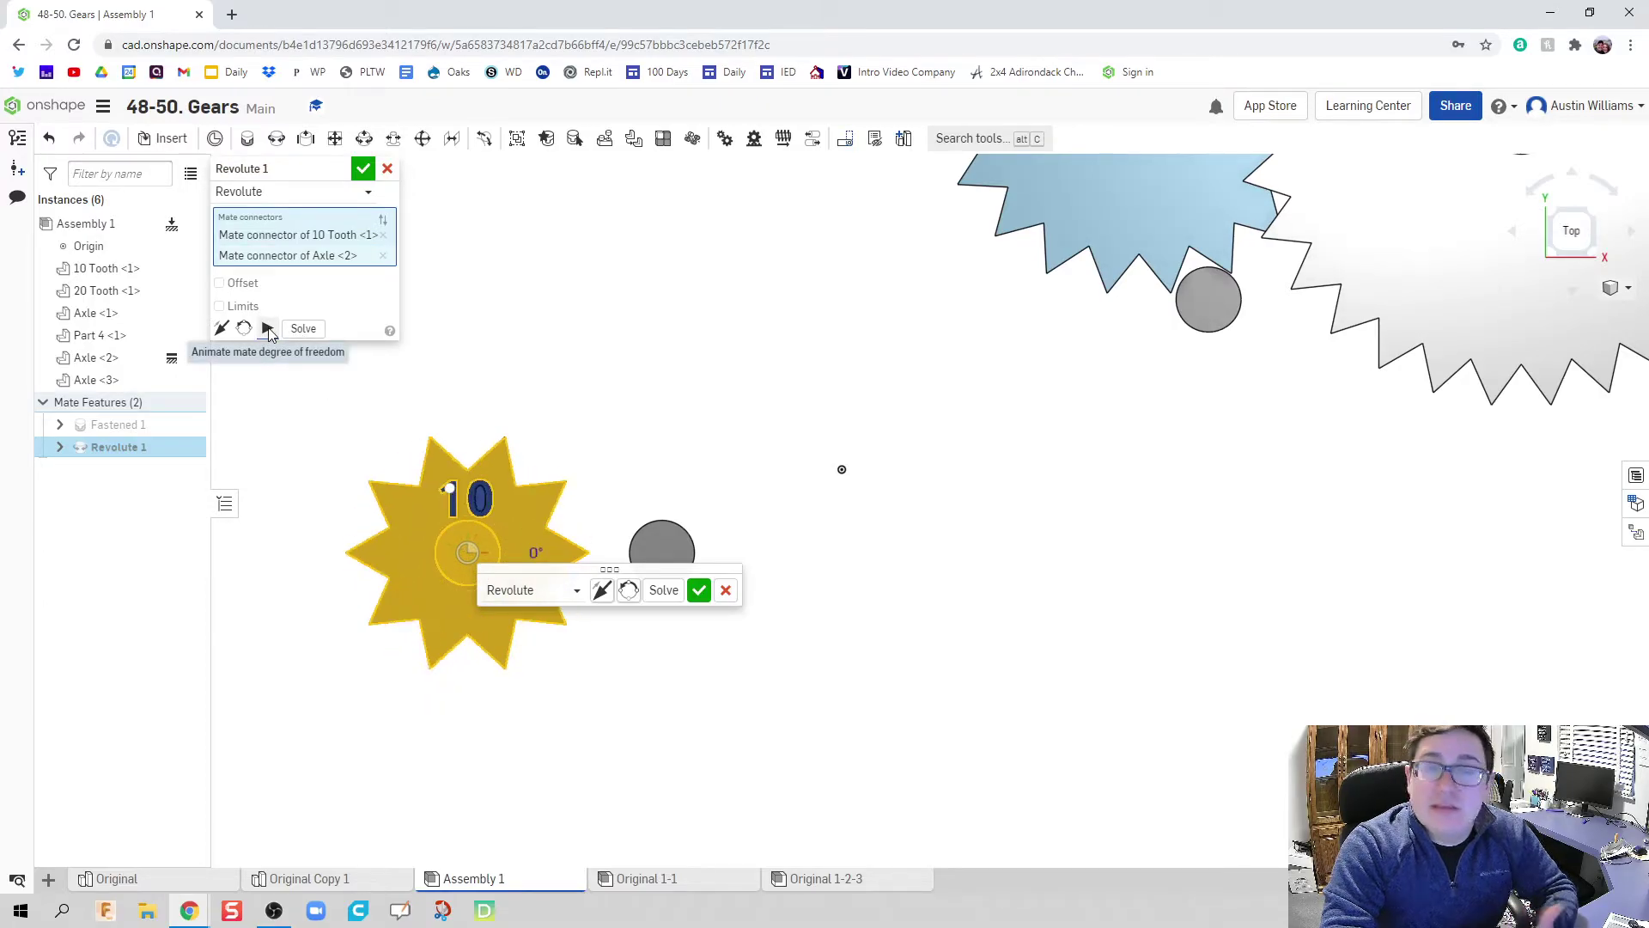
Confirm Revolute 1, then seat the 20-tooth gear on the second axle with Revolute 2
click(699, 589)
middle_drag(748, 417, 876, 422)
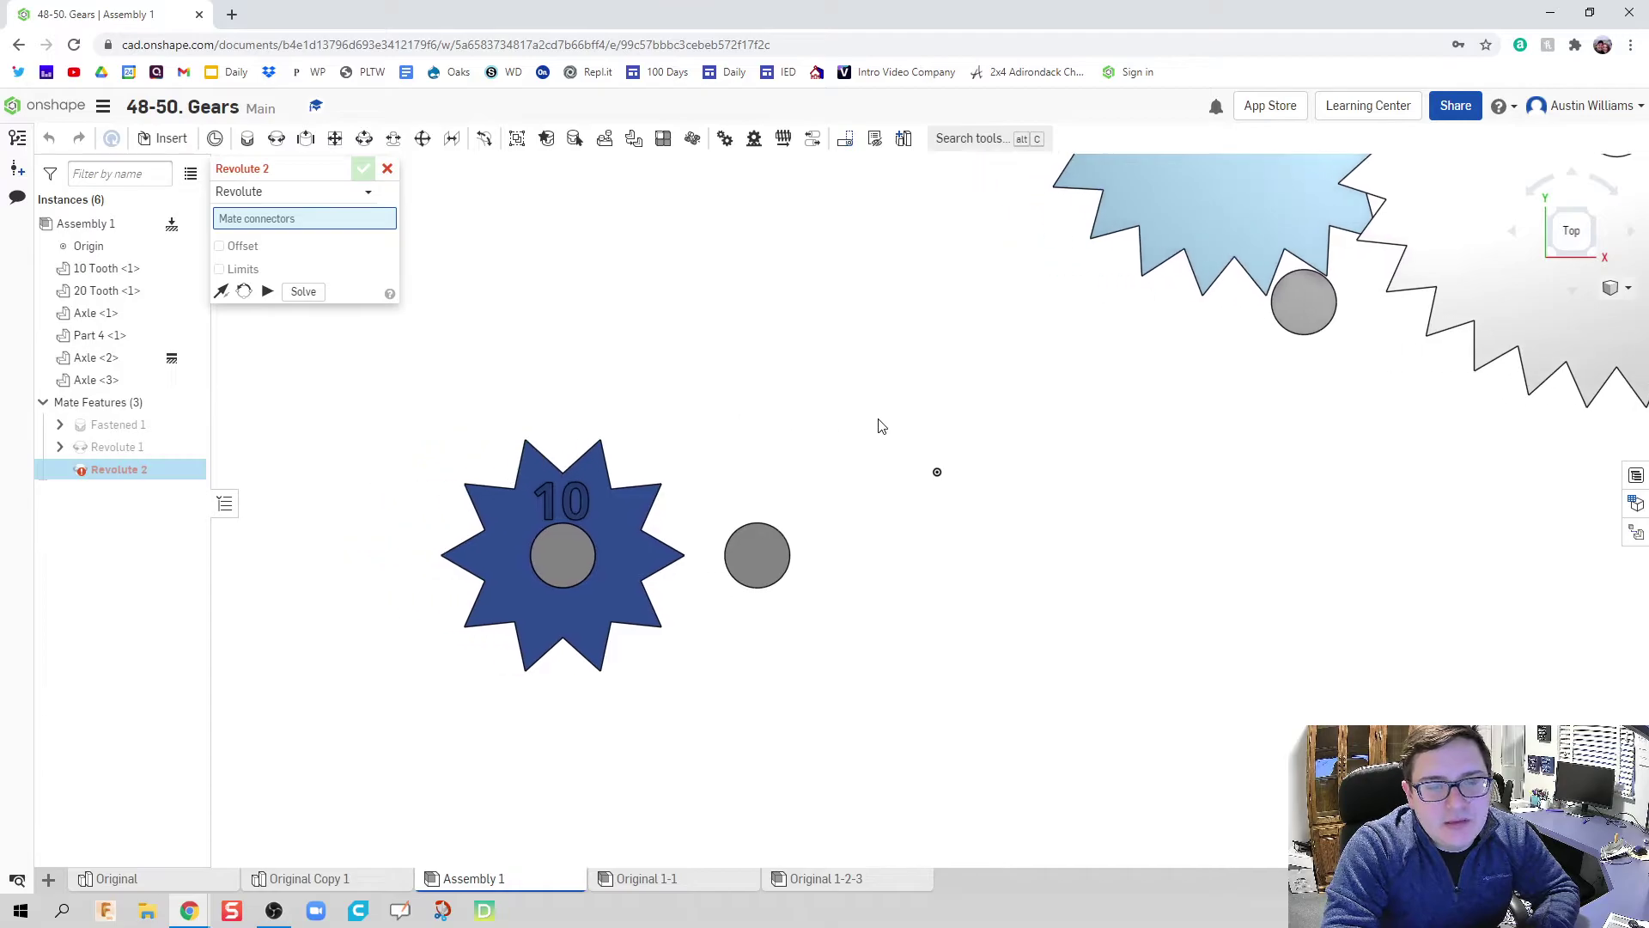
scroll(846, 524, up, 3)
scroll(773, 481, down, 5)
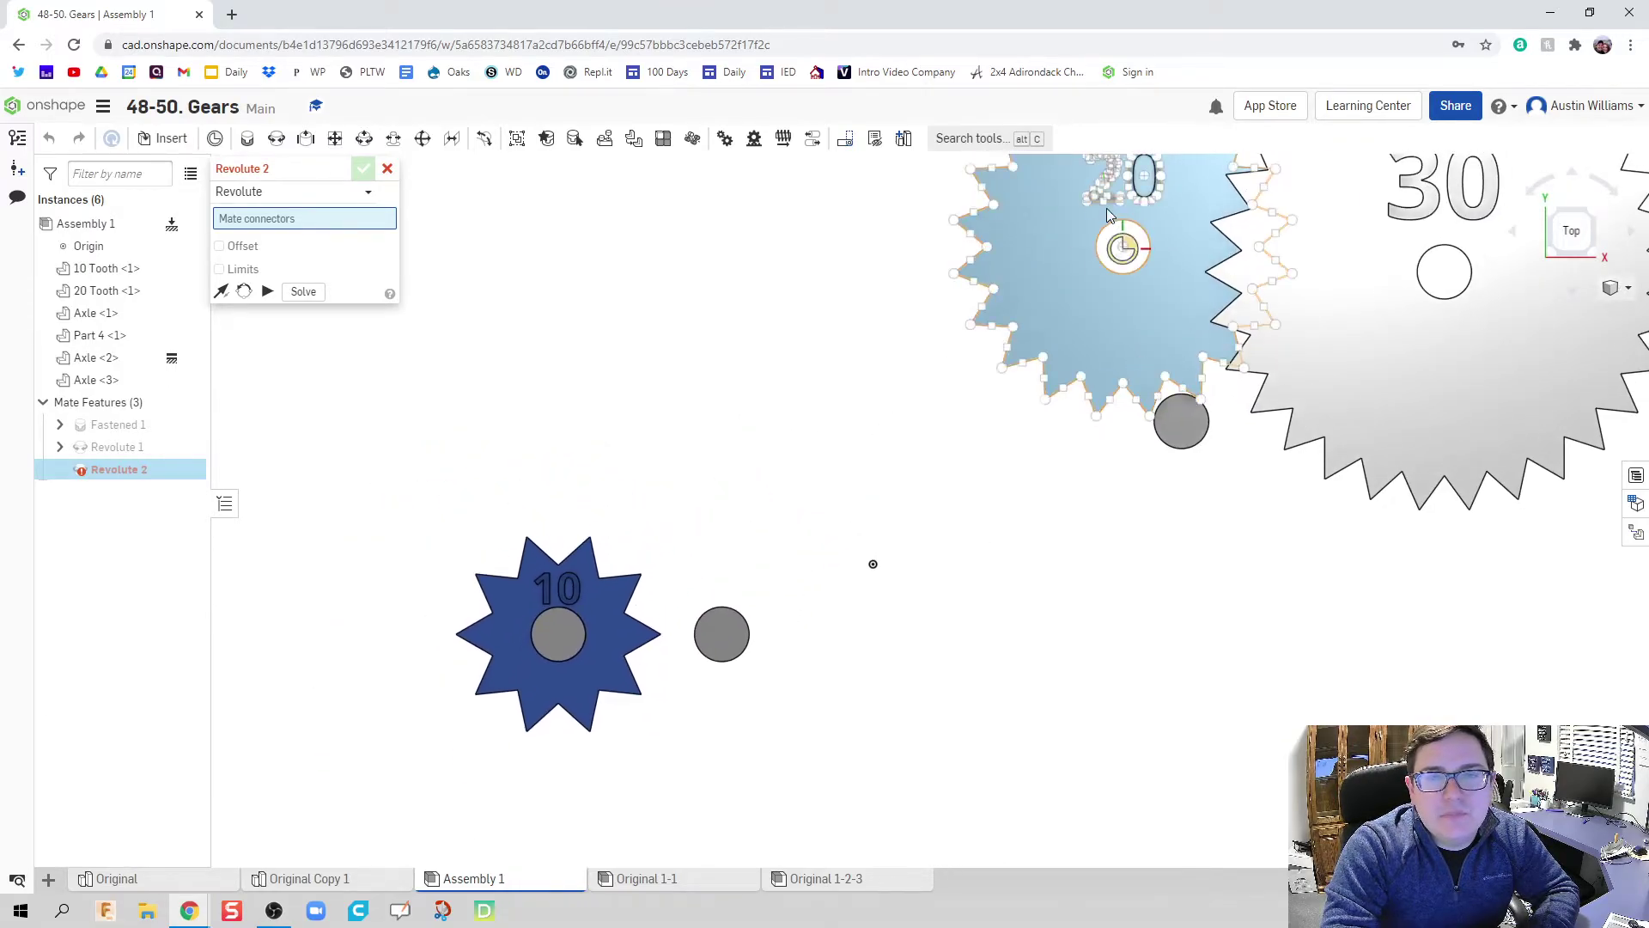
click(1122, 246)
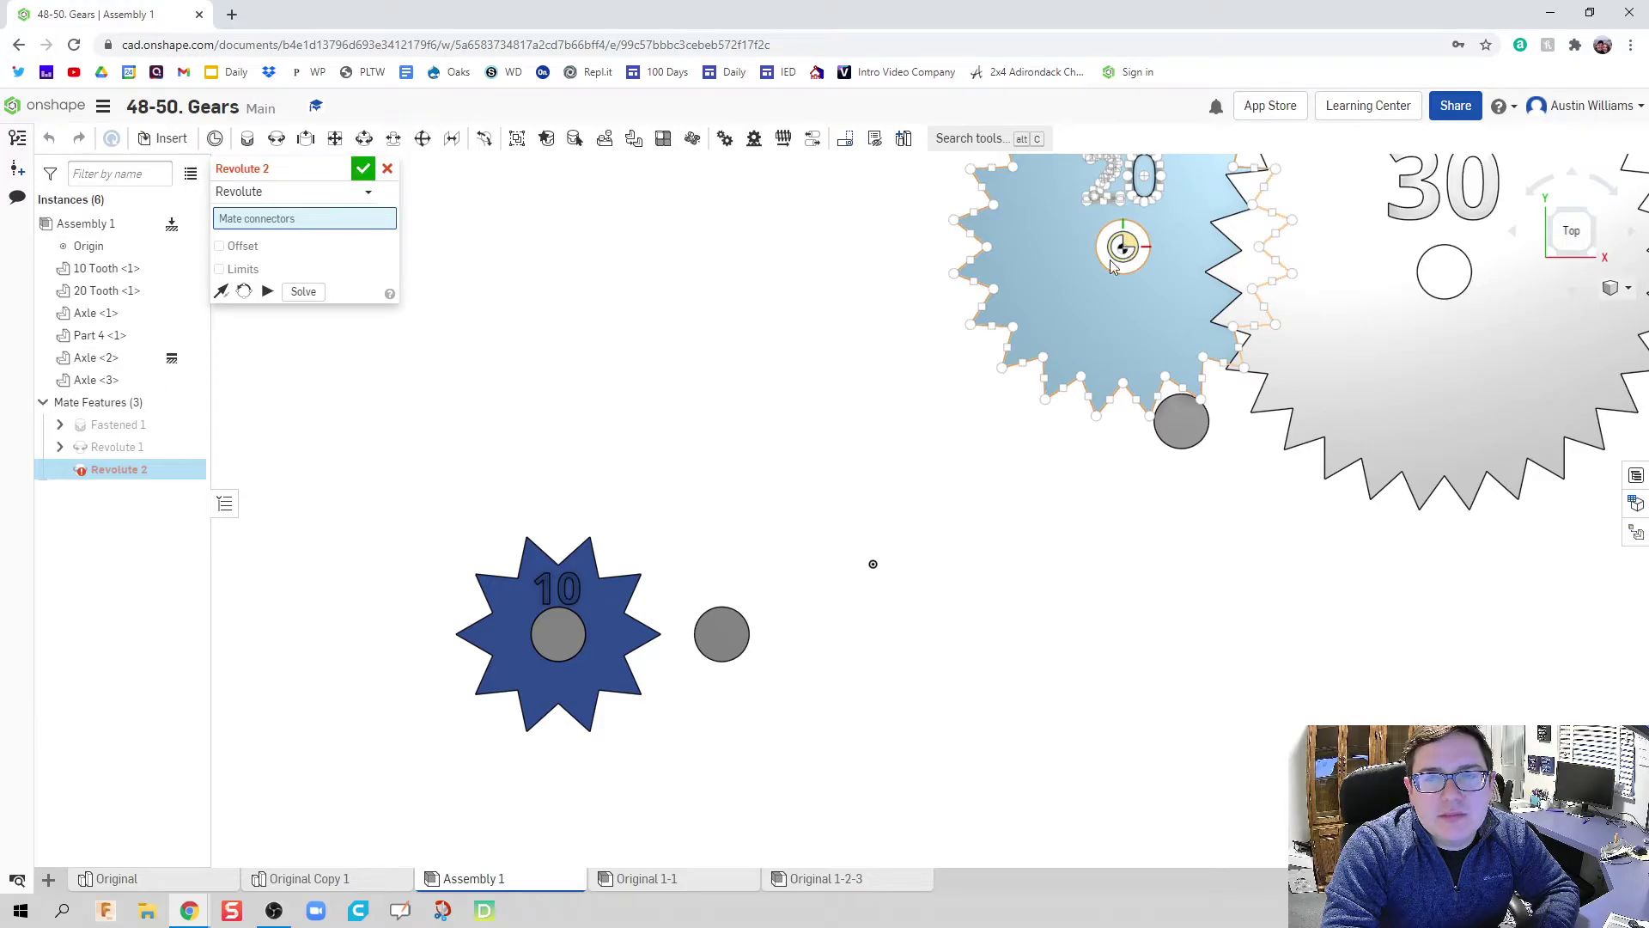
click(724, 636)
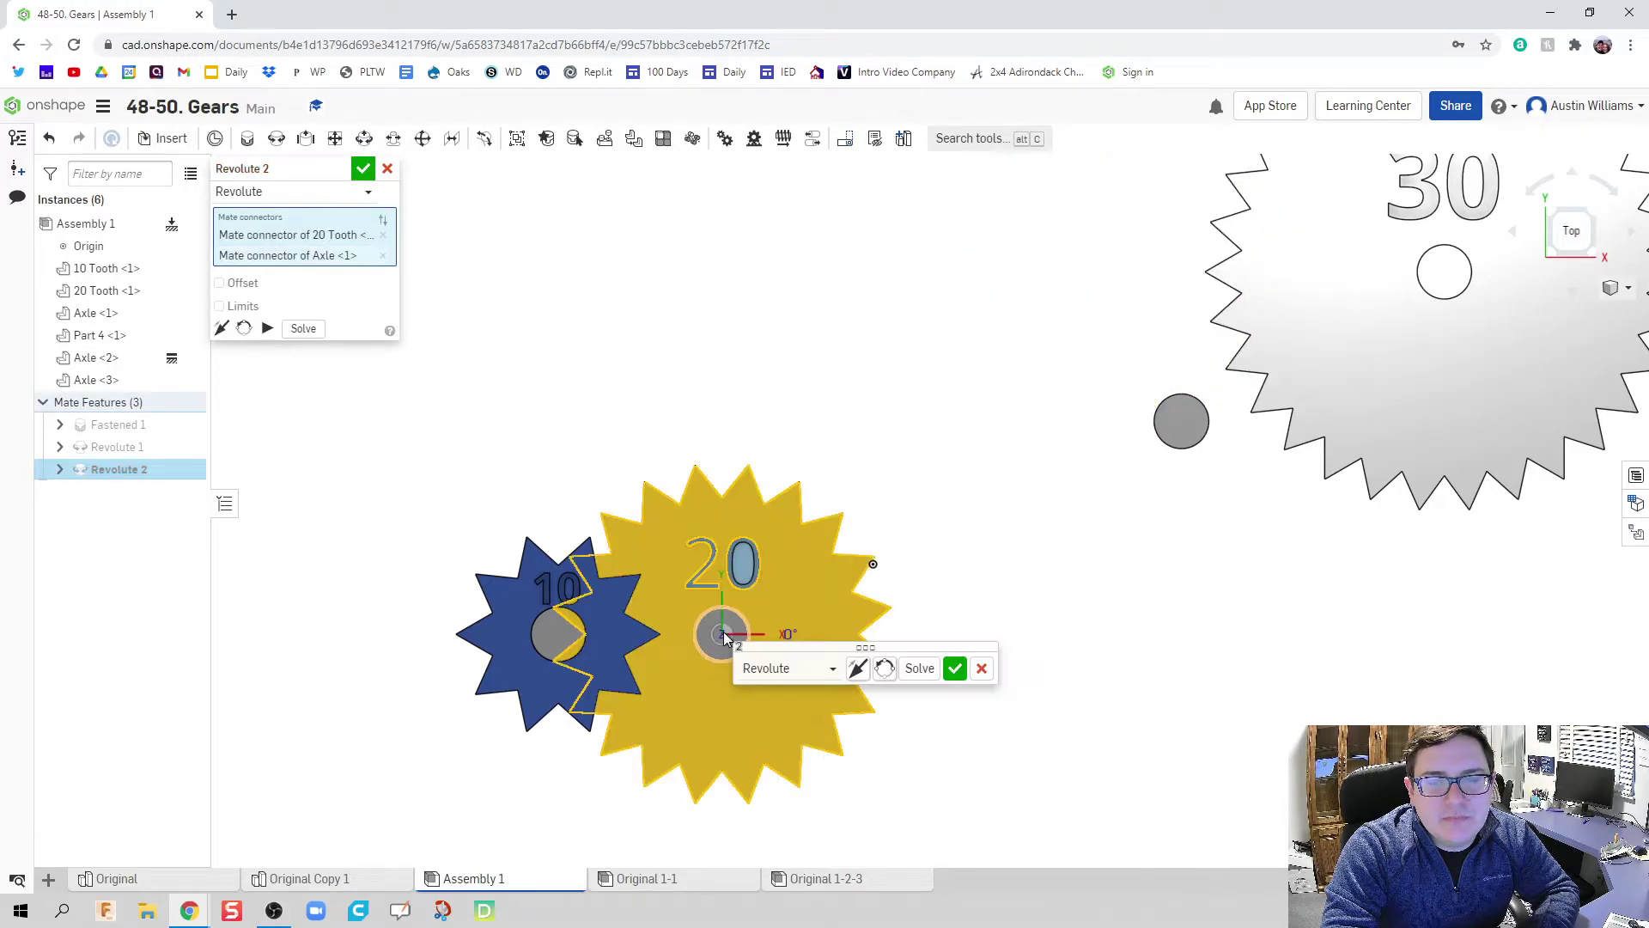
click(954, 668)
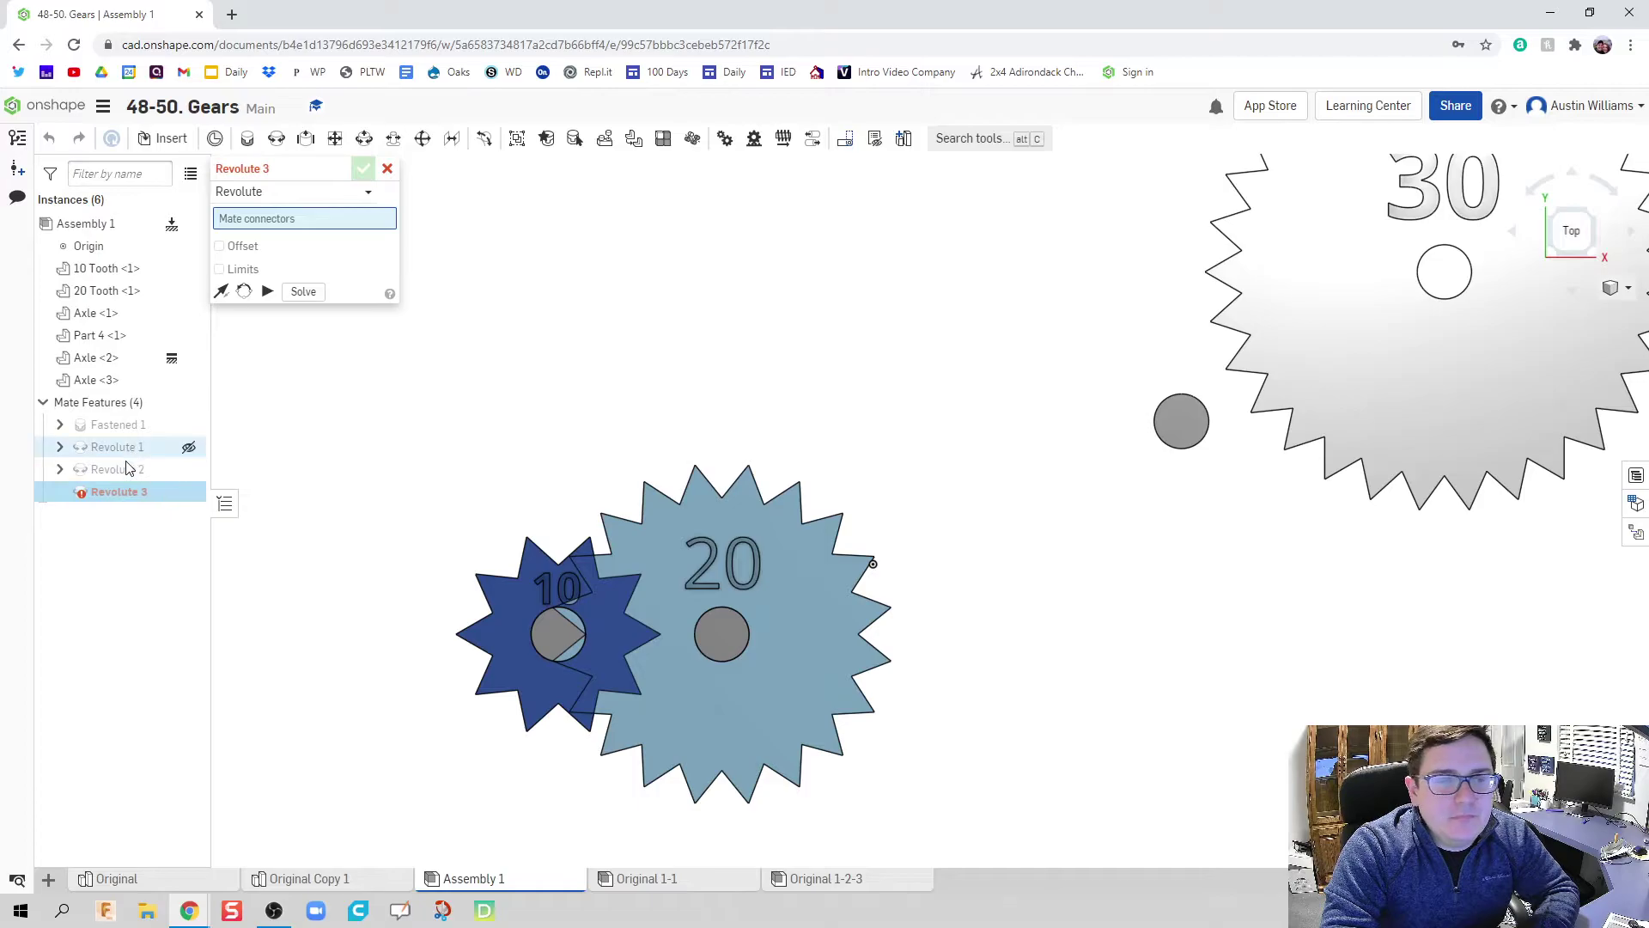
Discard the empty revolute mate and change Fastened 1's X offset to -2.25 in
click(387, 169)
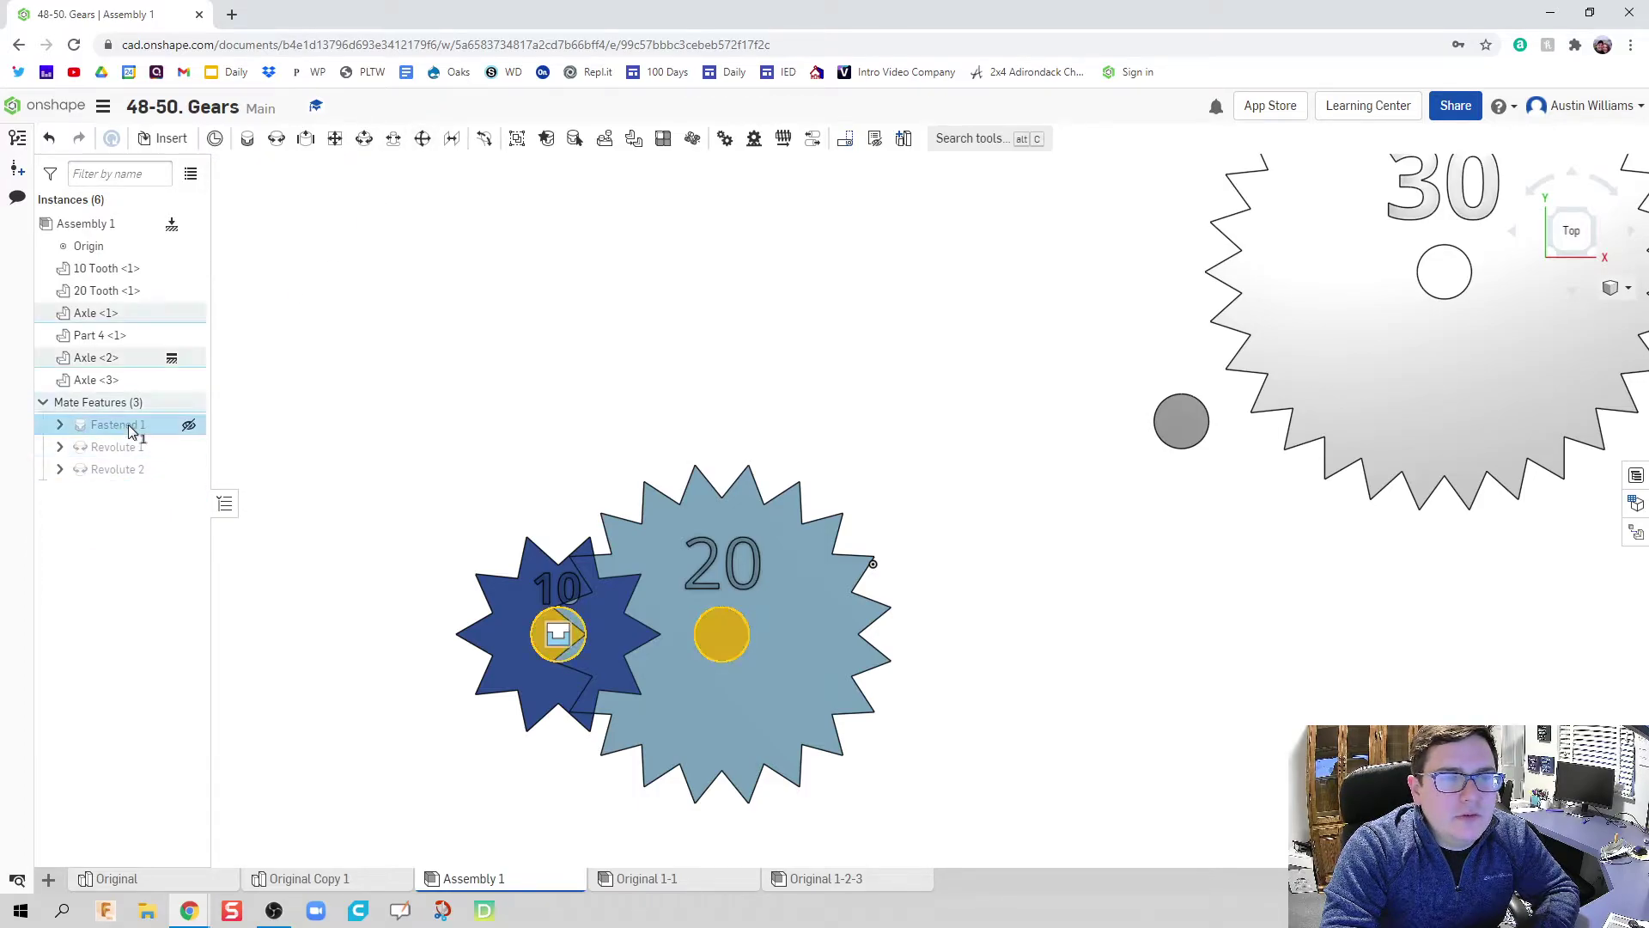
double_click(119, 424)
click(288, 312)
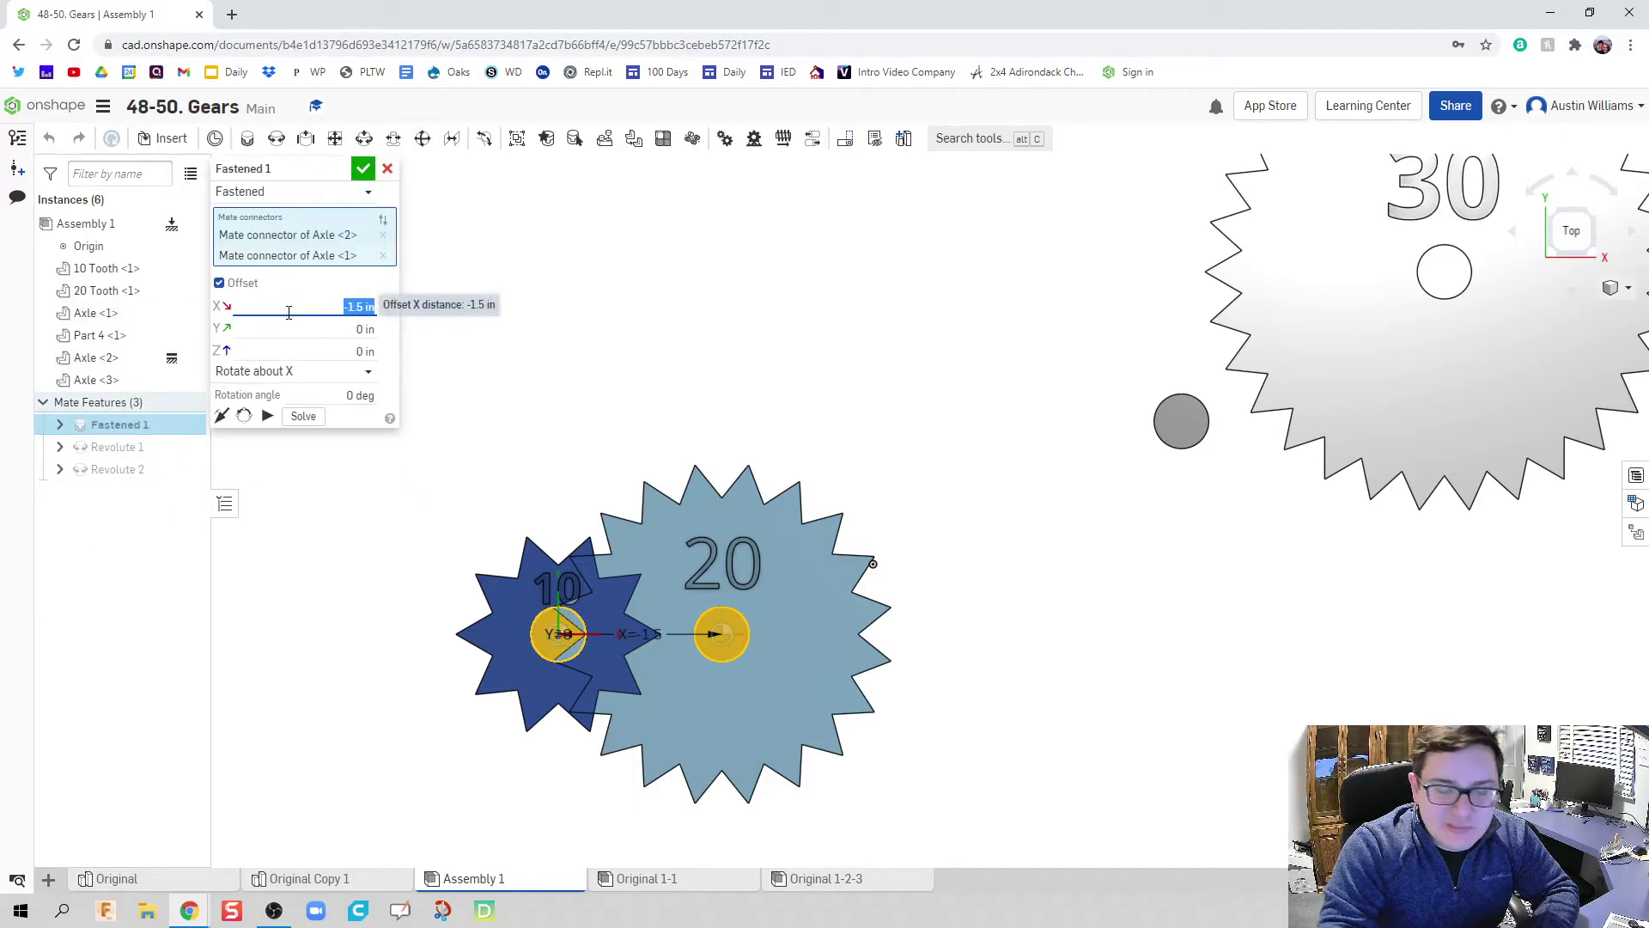
key(BackSpace)
text(-2.25)
key(Return)
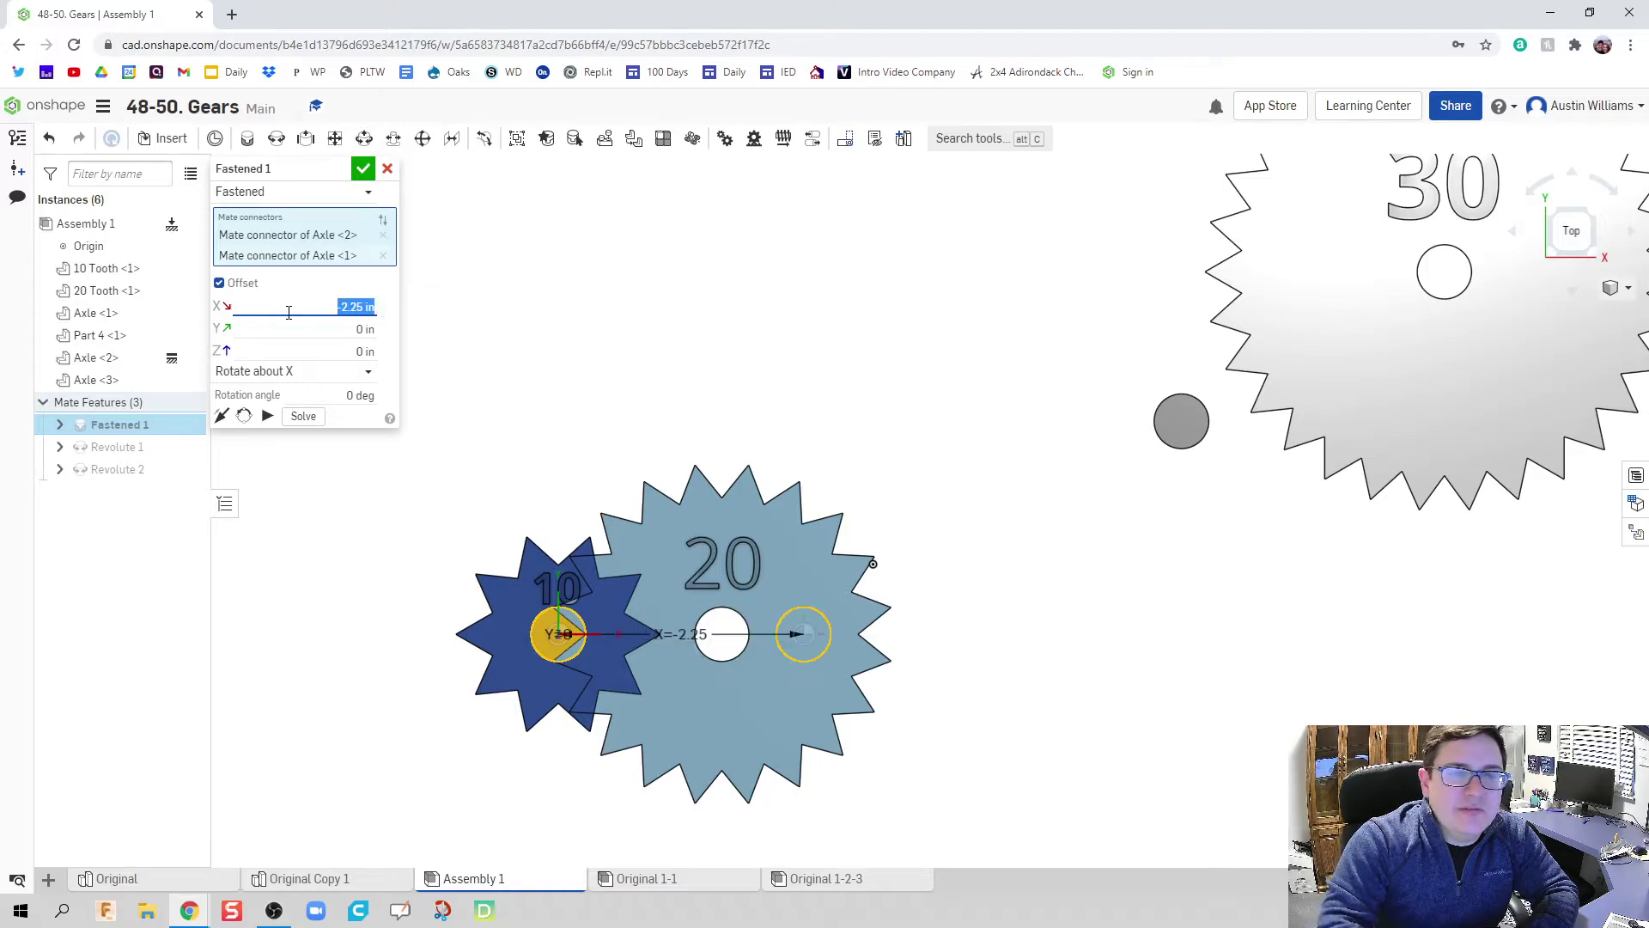
click(359, 171)
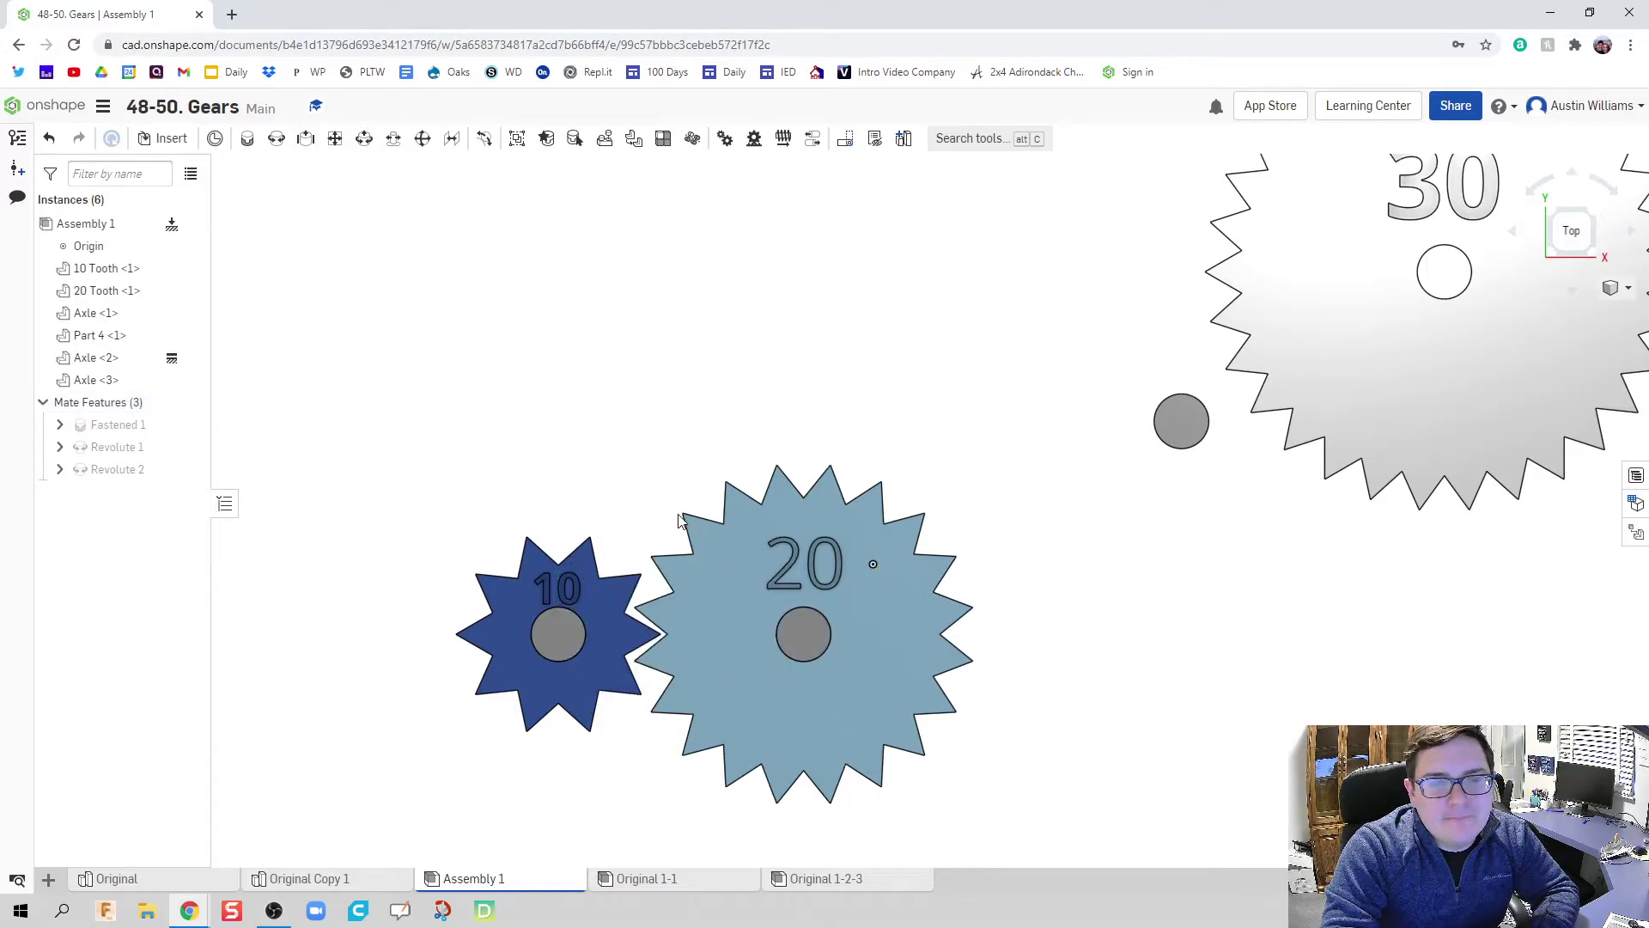
Trim Fastened 1's X offset to -2.2 in so the axles sit closer
double_click(127, 426)
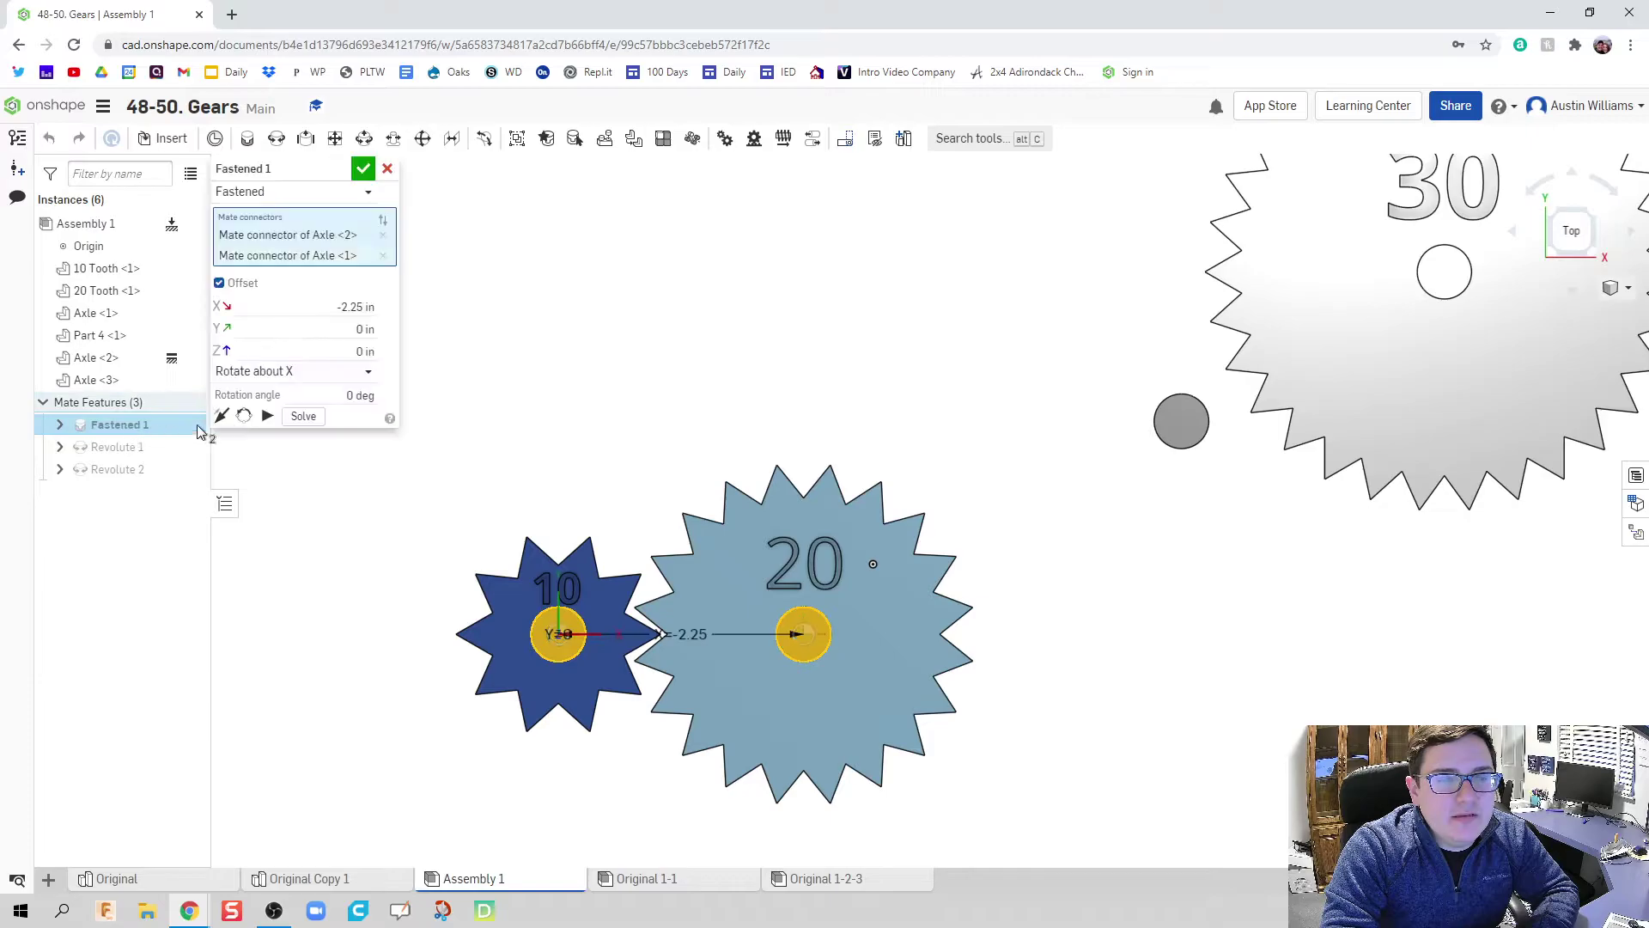
click(343, 307)
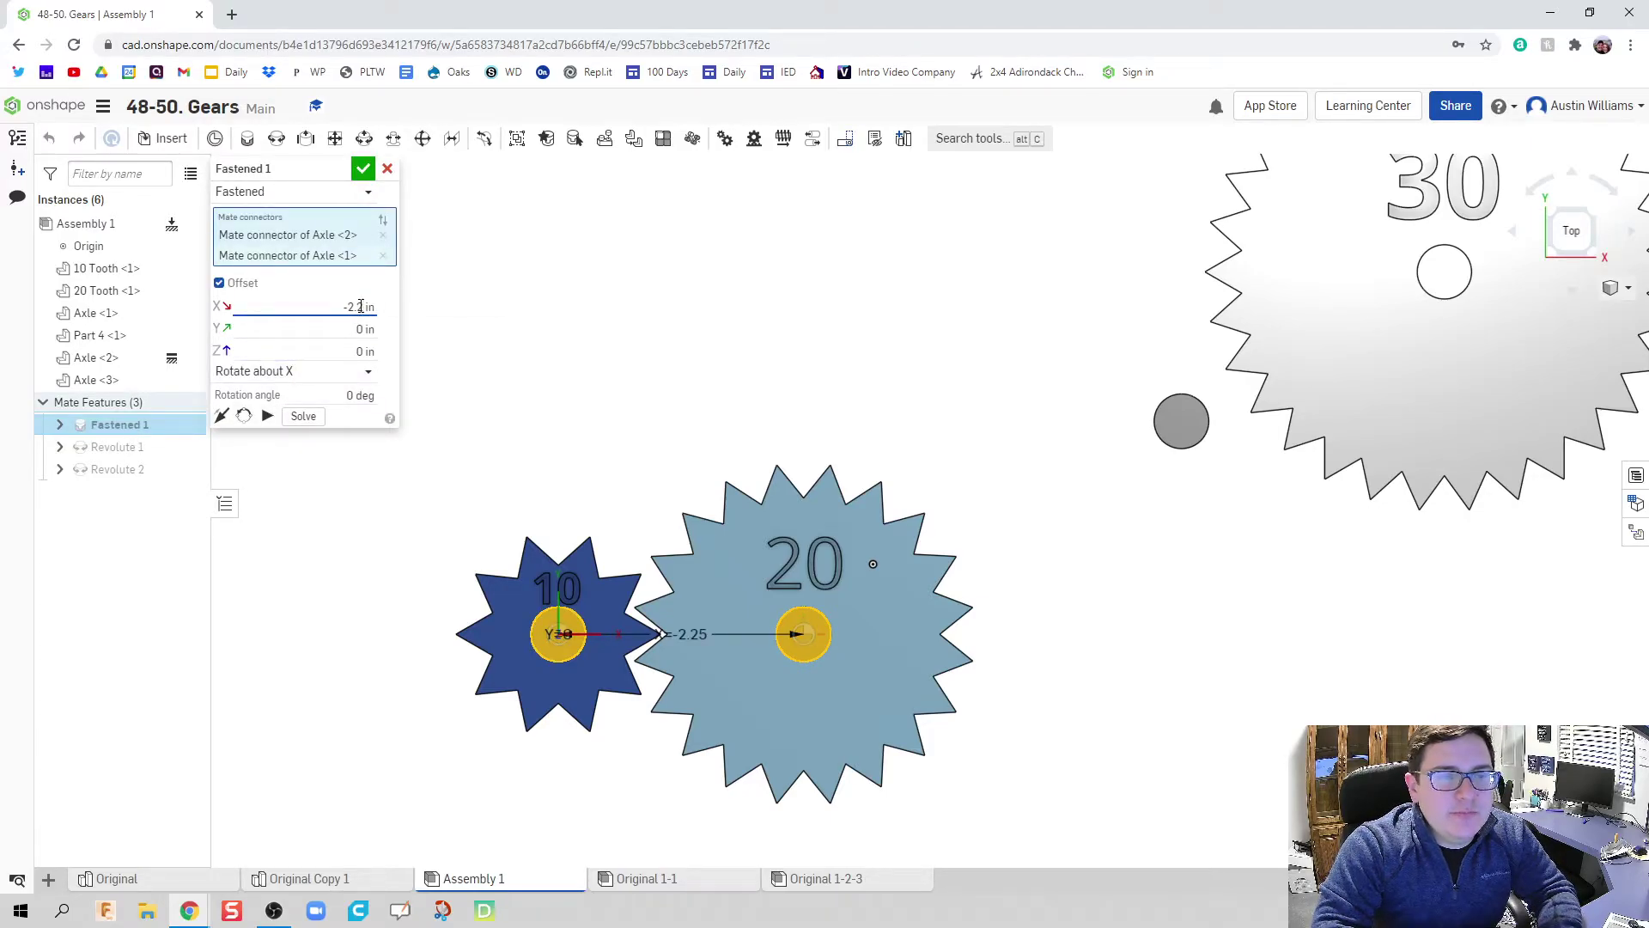
click(363, 168)
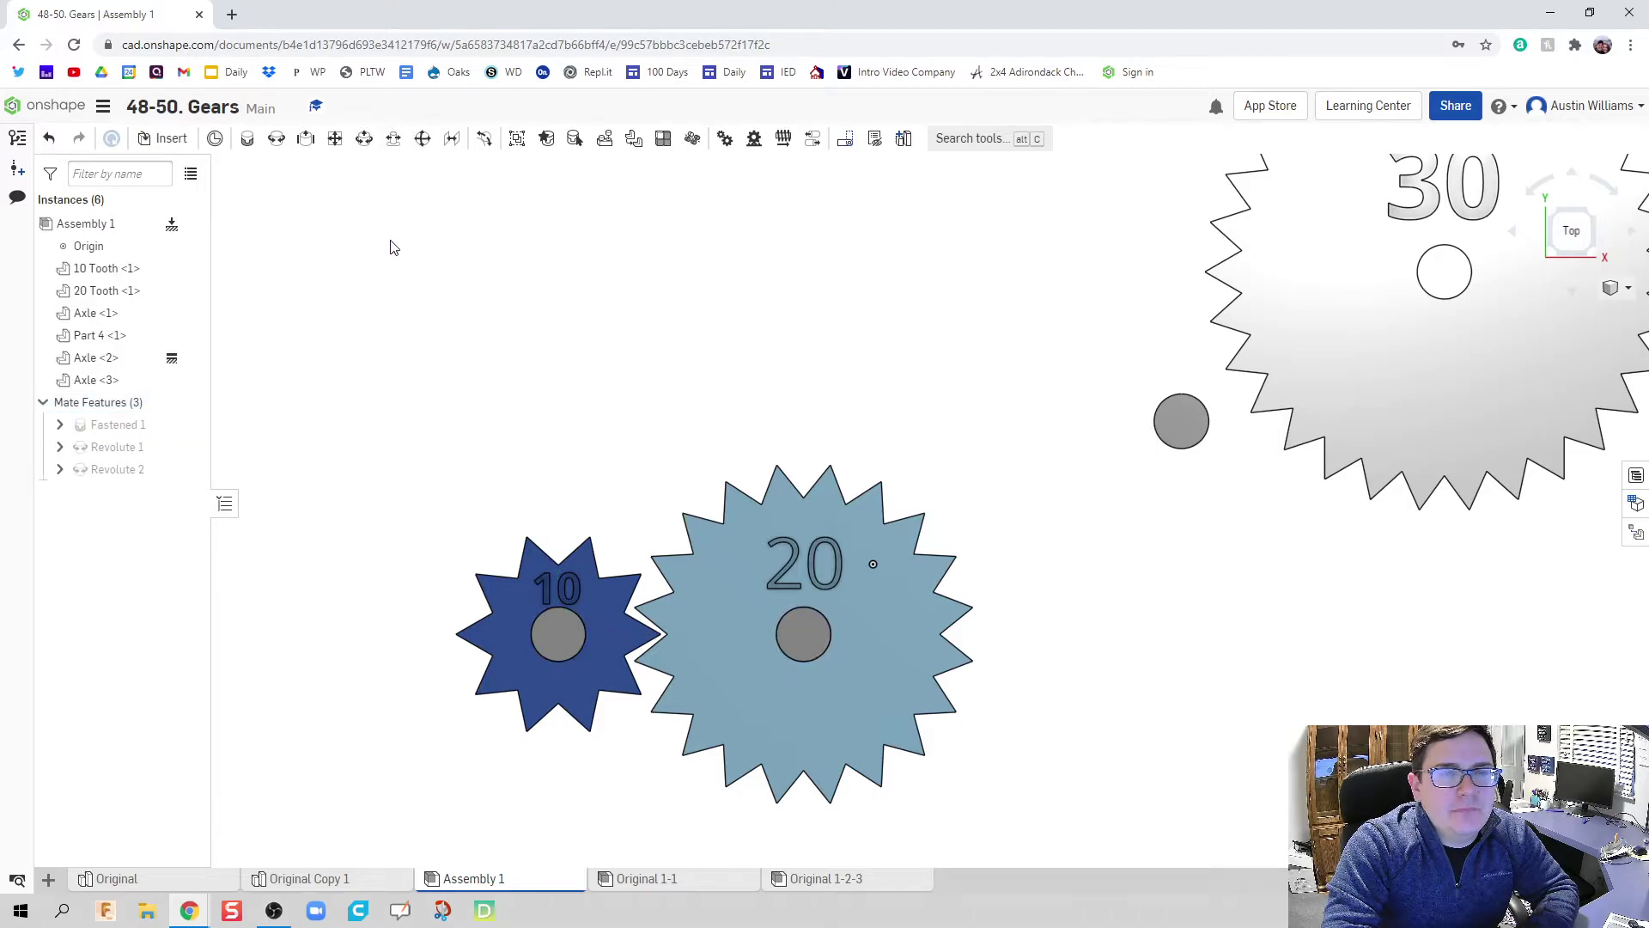
double_click(121, 427)
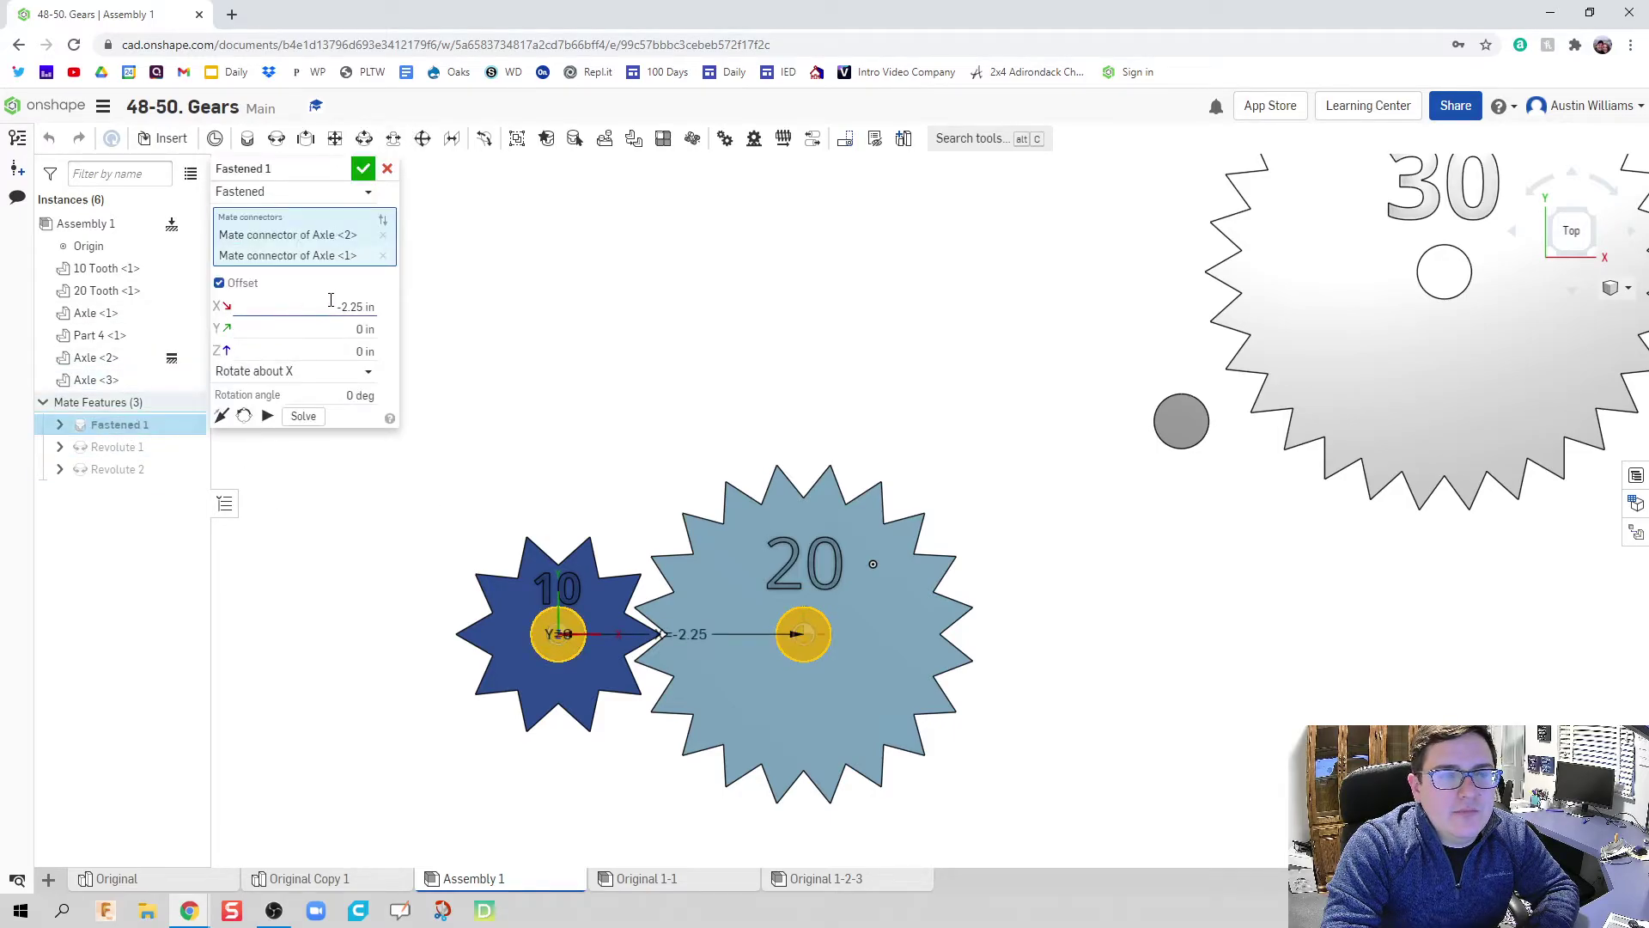
click(360, 308)
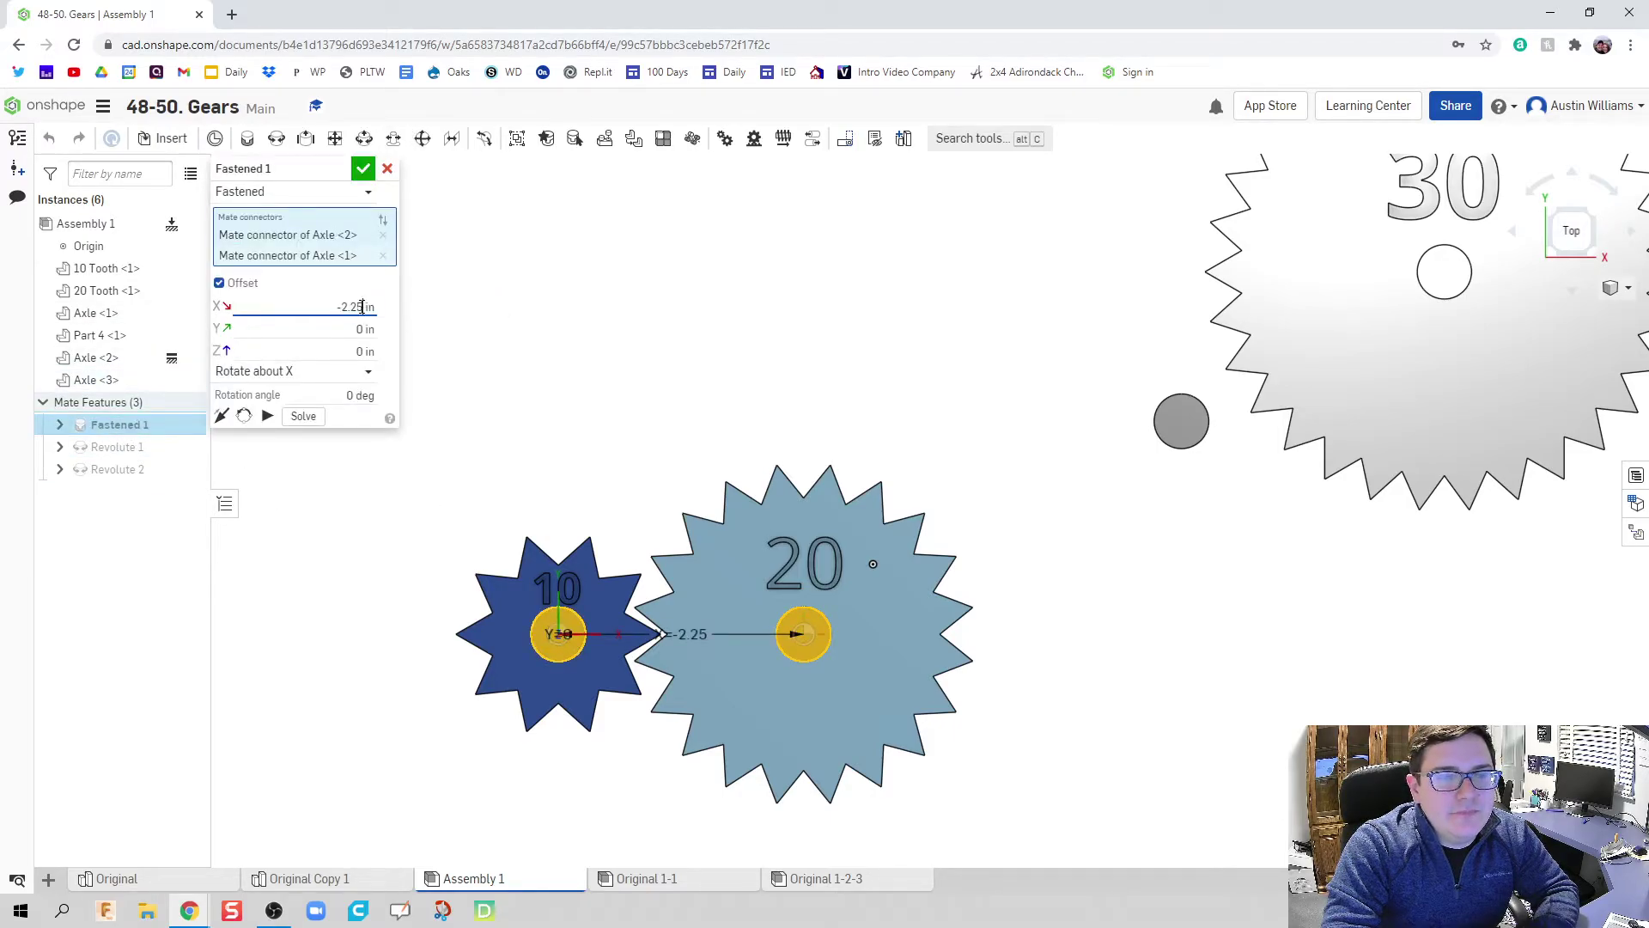
key(BackSpace)
key(Return)
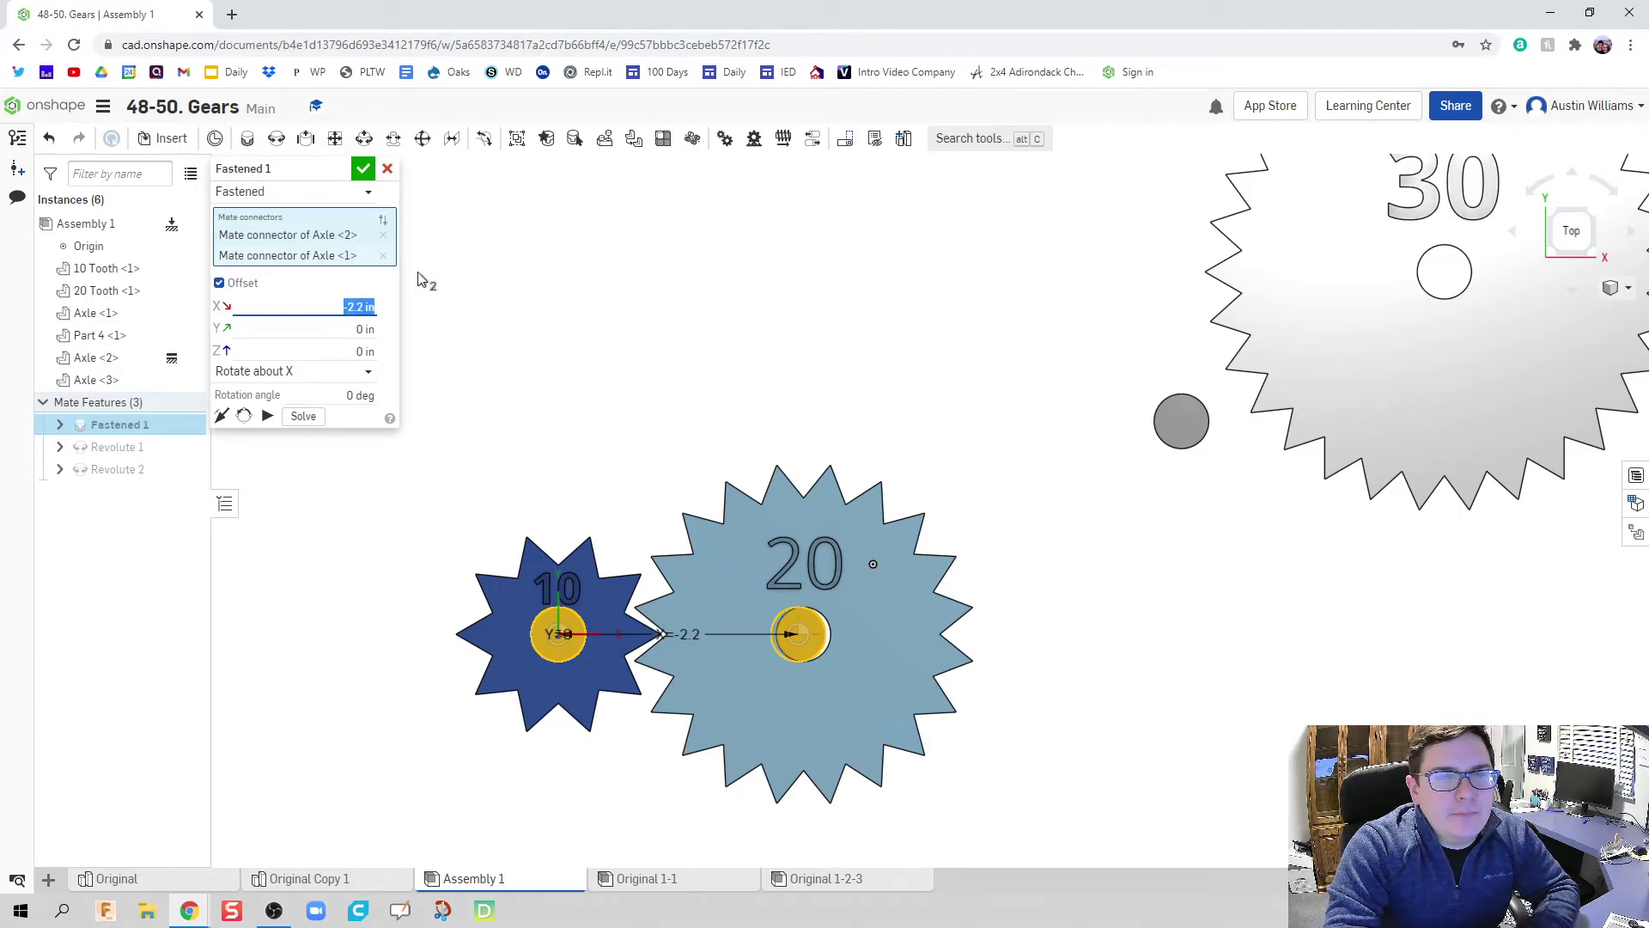
click(421, 578)
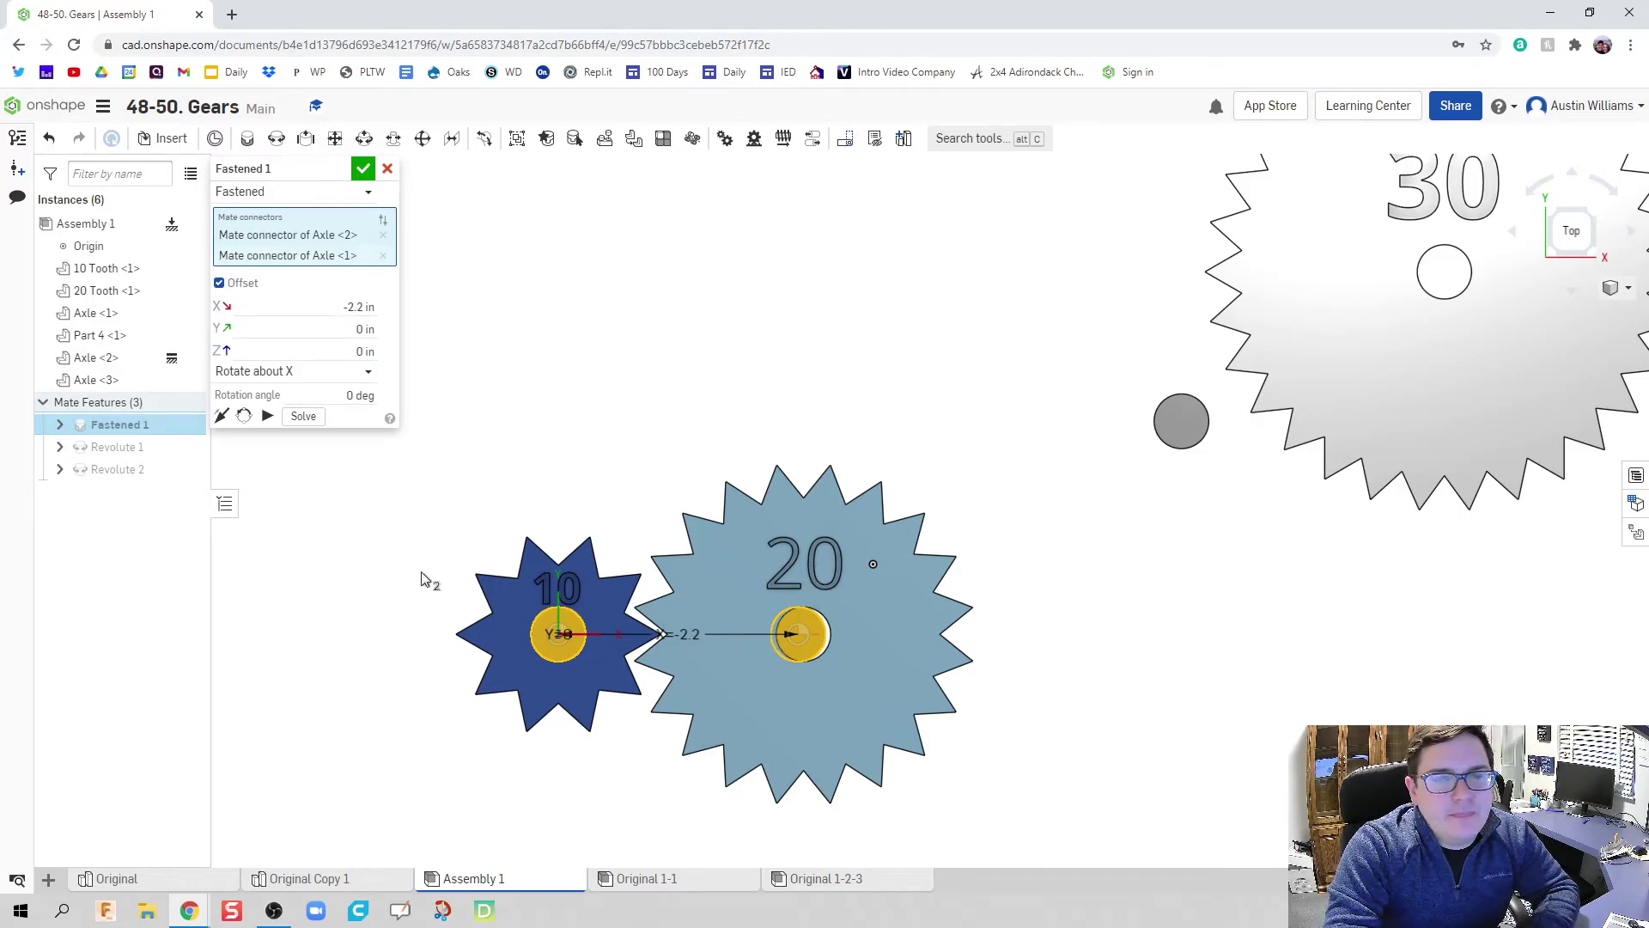
click(362, 168)
Rotate the 10- and 20-tooth gears against each other to check they mesh
scroll(649, 692, up, 4)
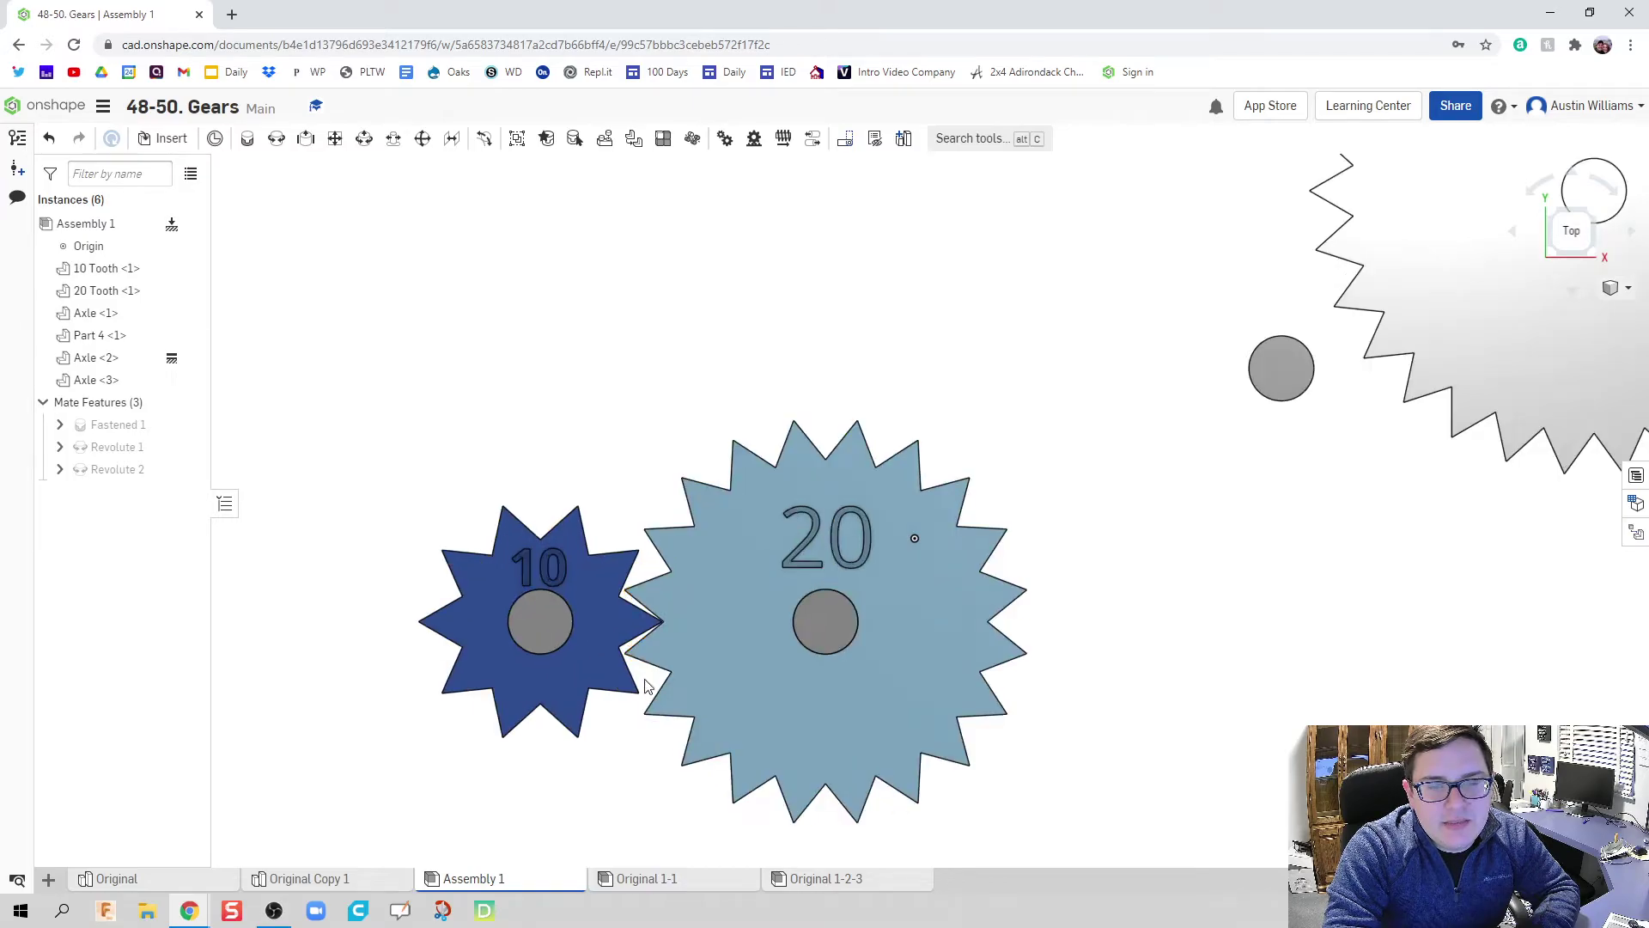
mouse_move(634, 606)
mouse_down()
mouse_move(626, 592)
mouse_move(642, 619)
mouse_up()
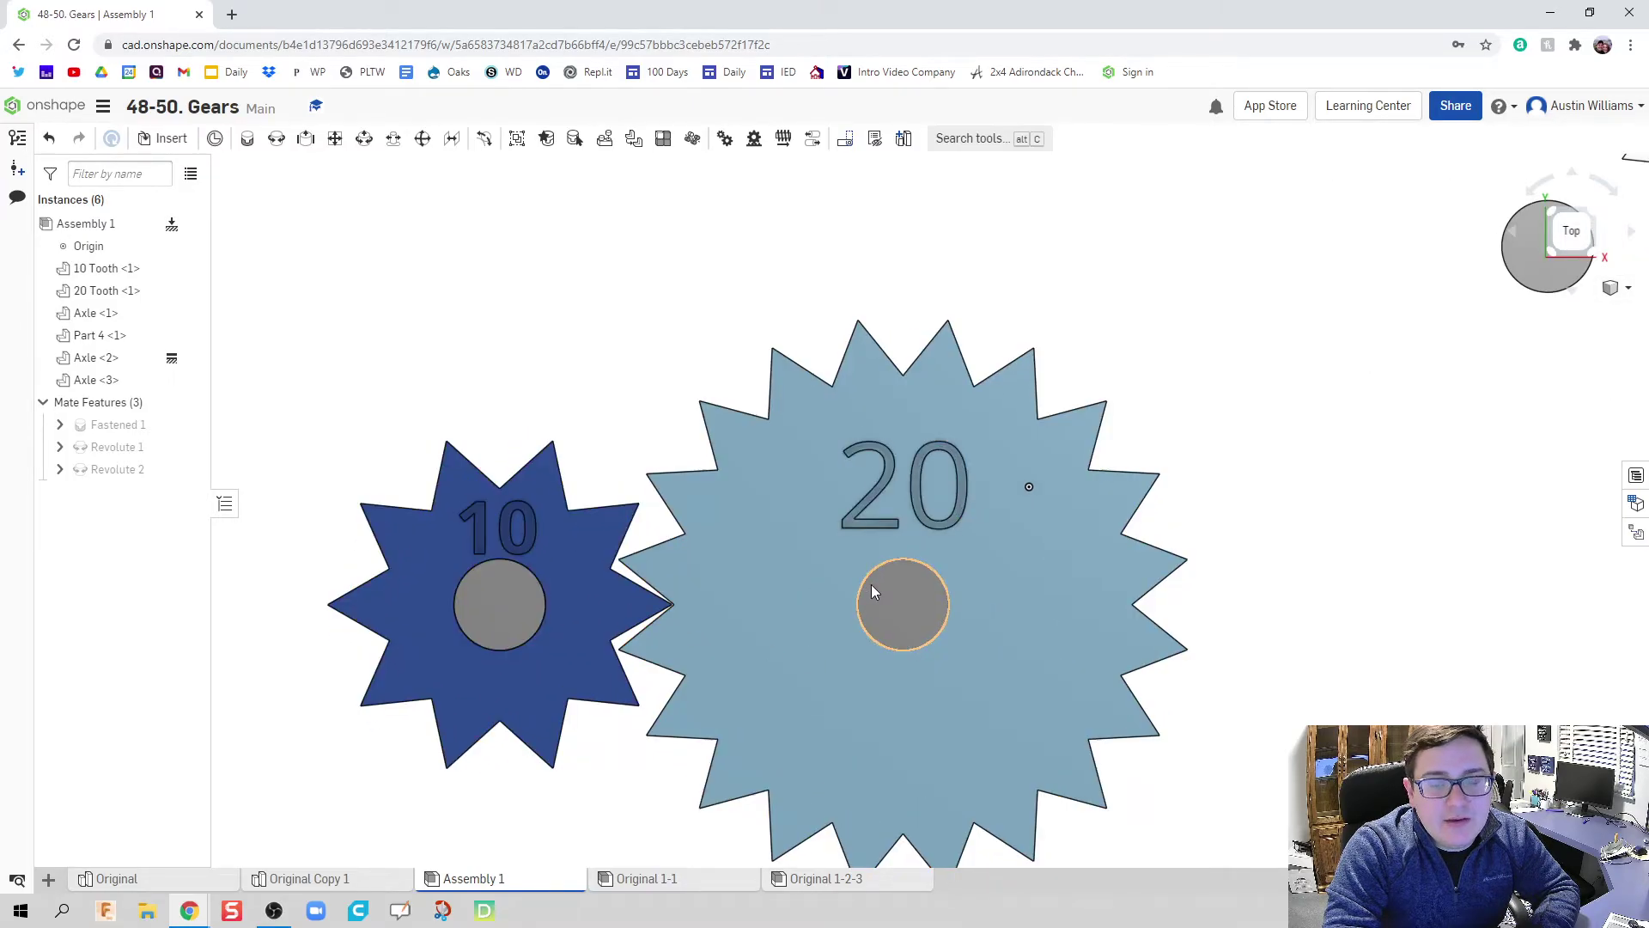
drag(787, 536, 710, 626)
drag(553, 497, 615, 593)
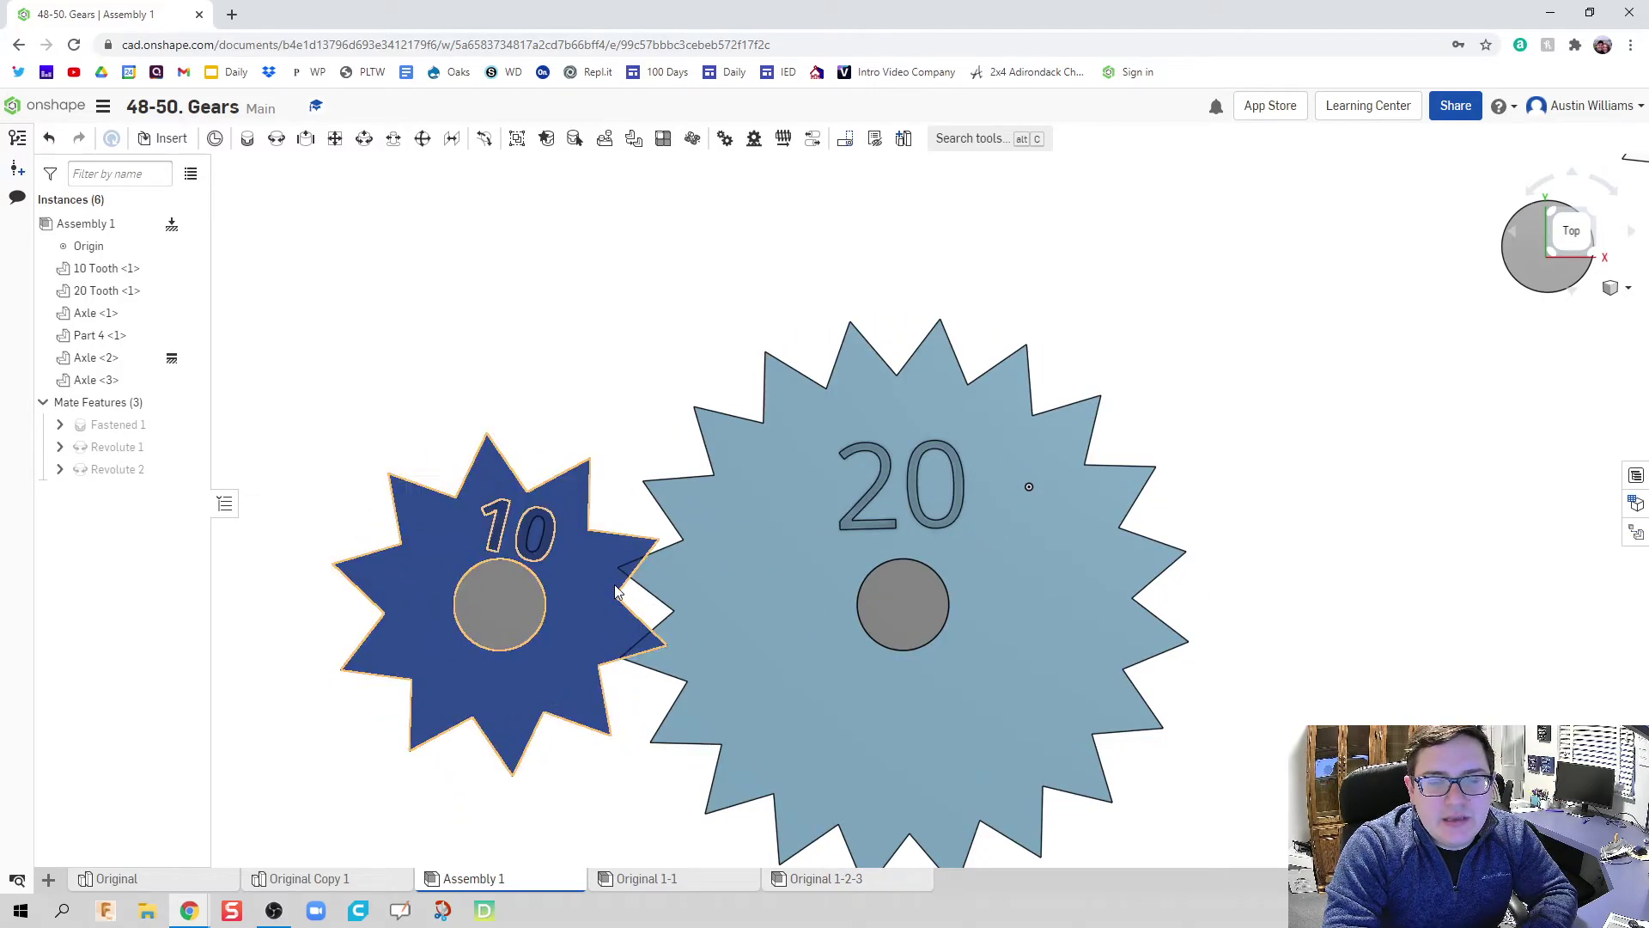
scroll(964, 575, down, 5)
middle_drag(1061, 578, 818, 537)
Fasten the third axle to the 20-tooth gear's axle, hiding the gear temporarily to reach it
click(247, 140)
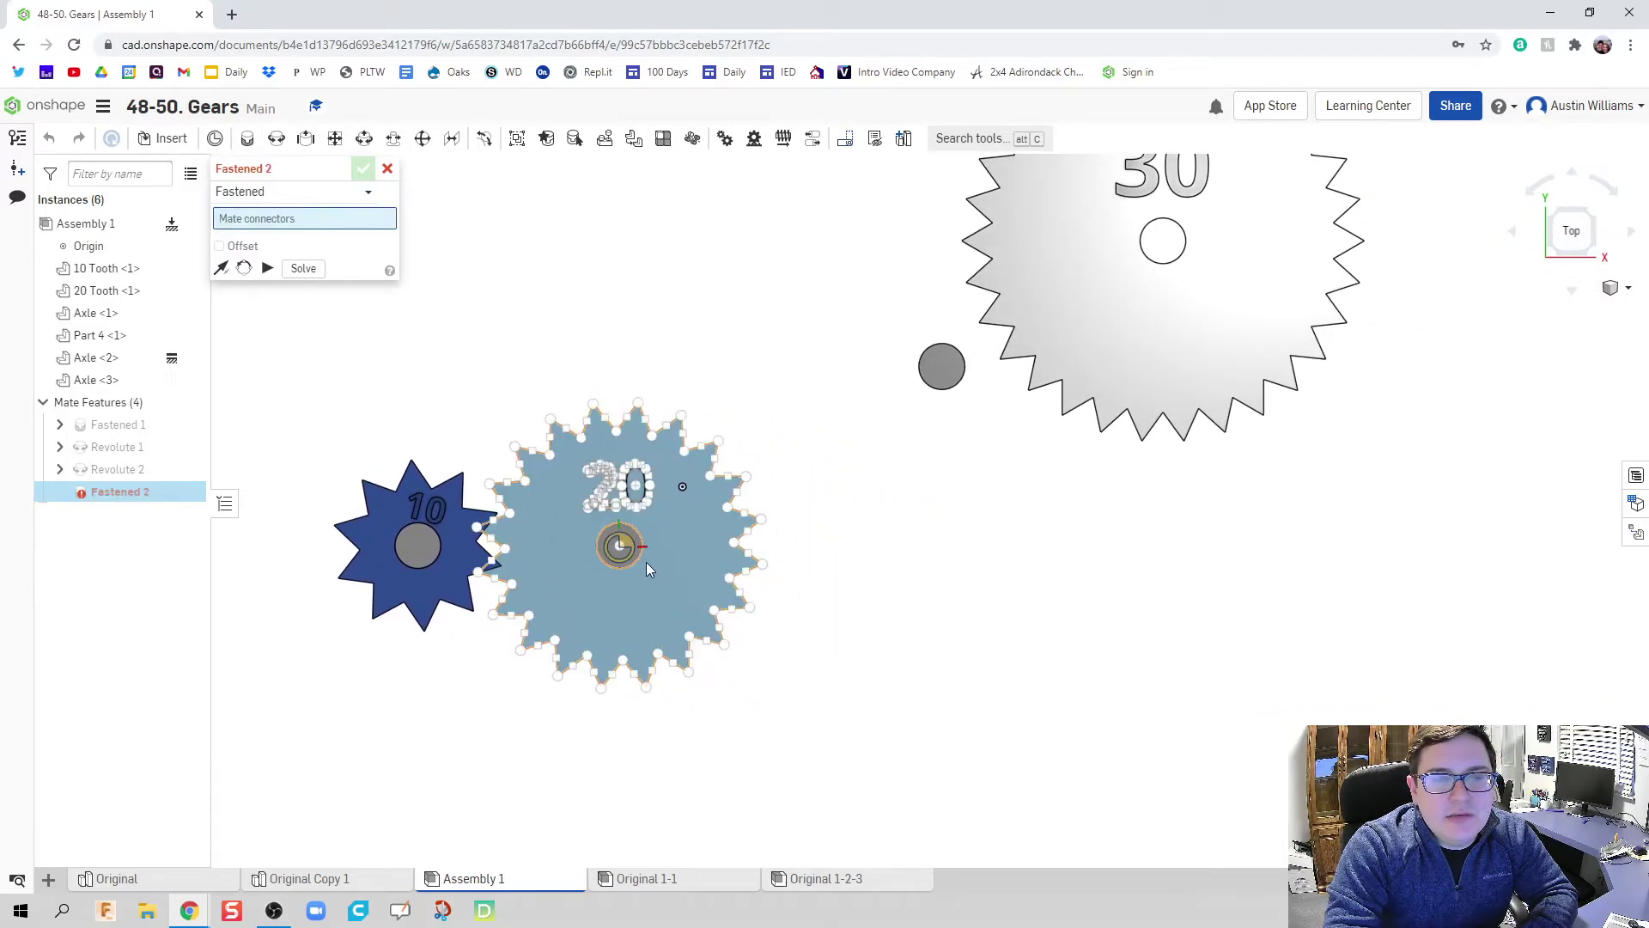
click(941, 368)
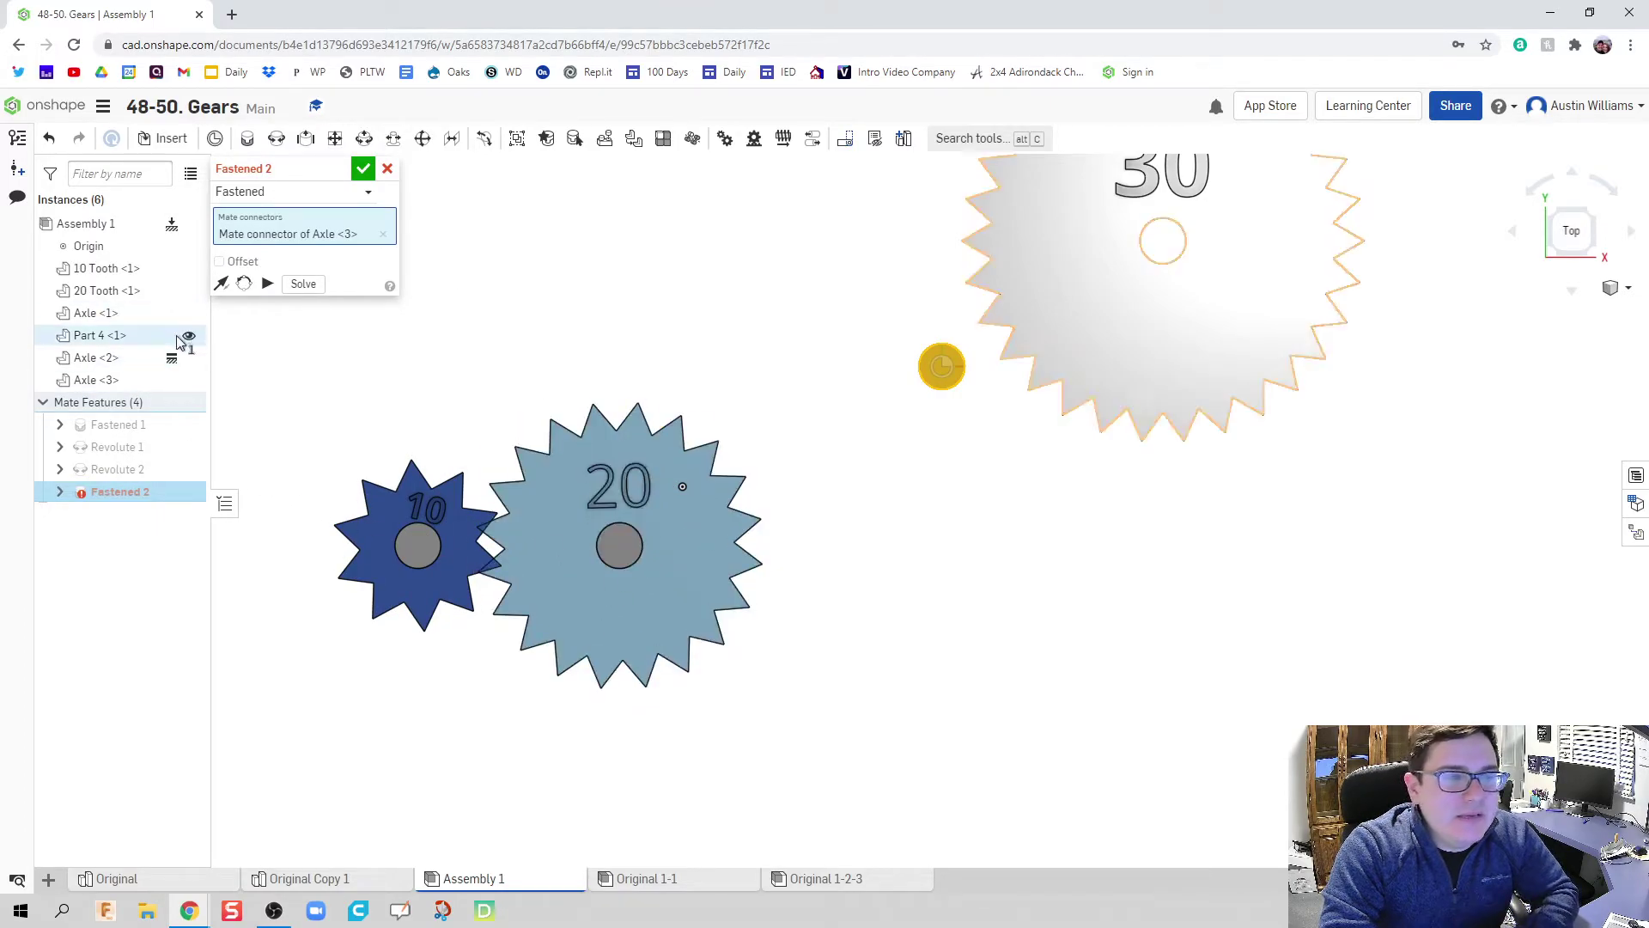
click(189, 294)
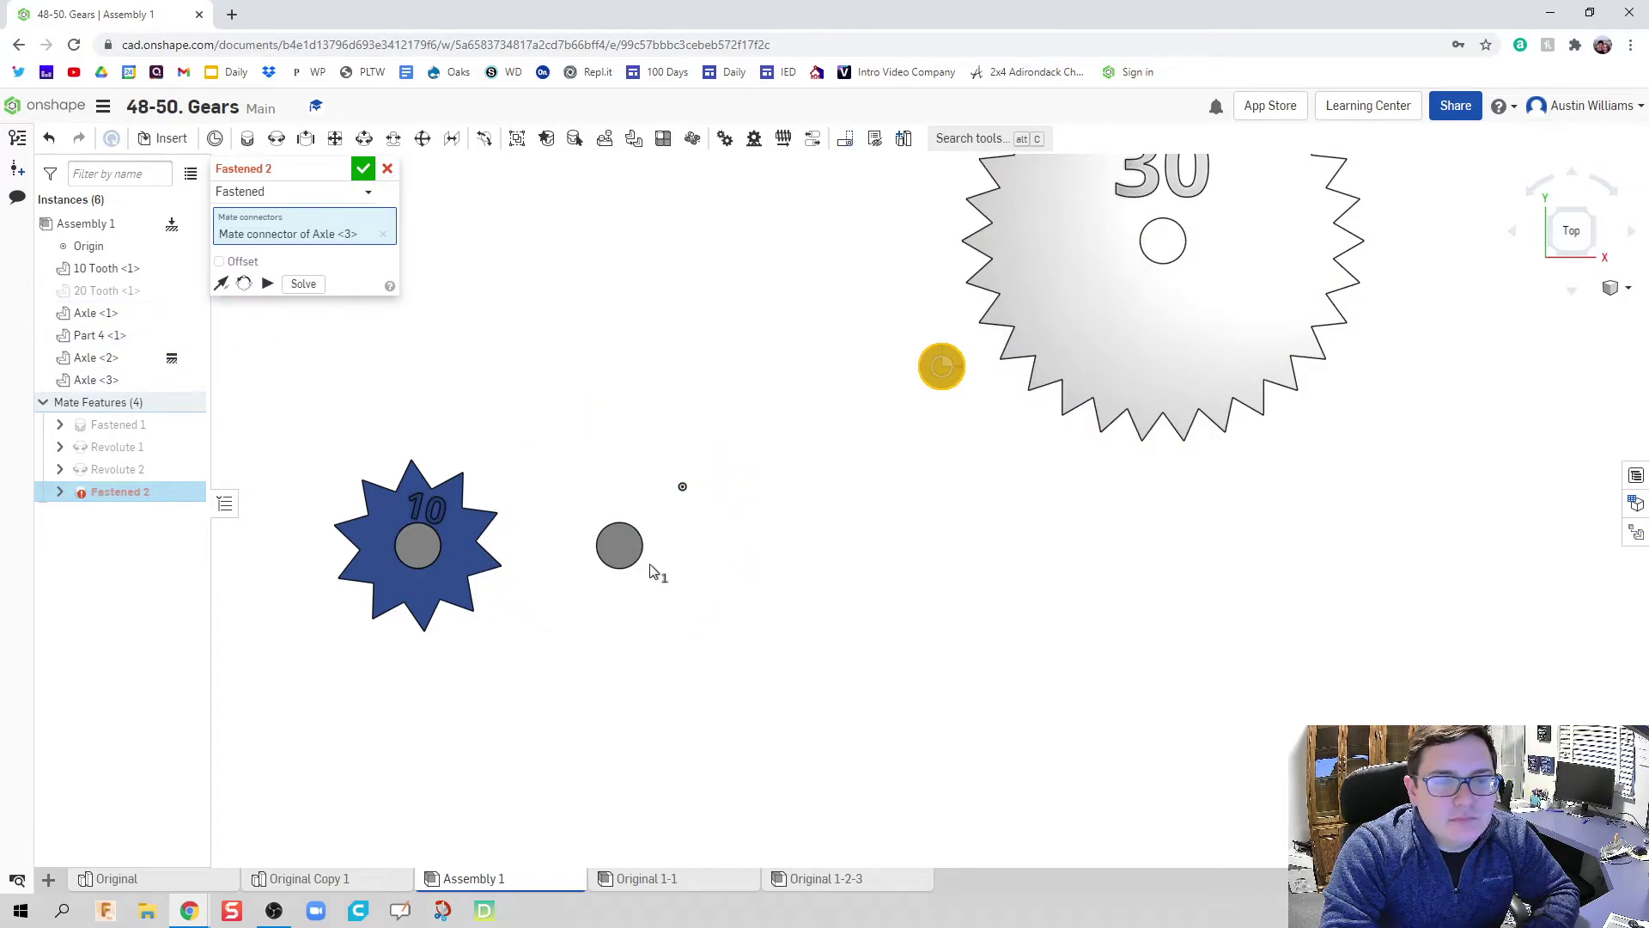
click(620, 551)
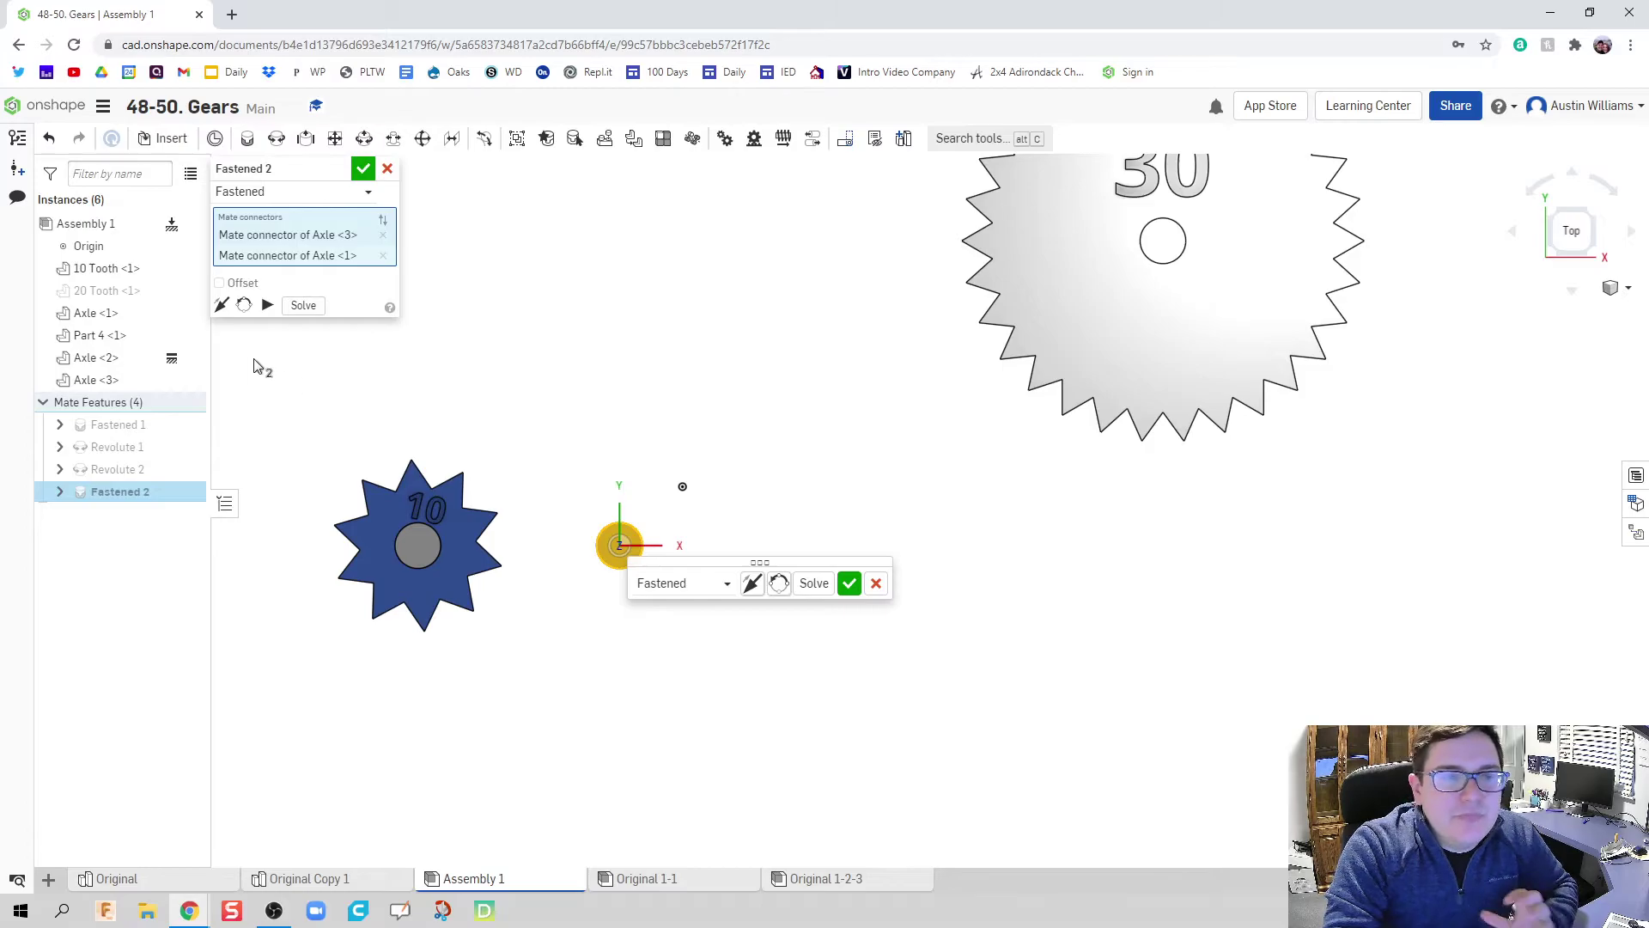
click(176, 290)
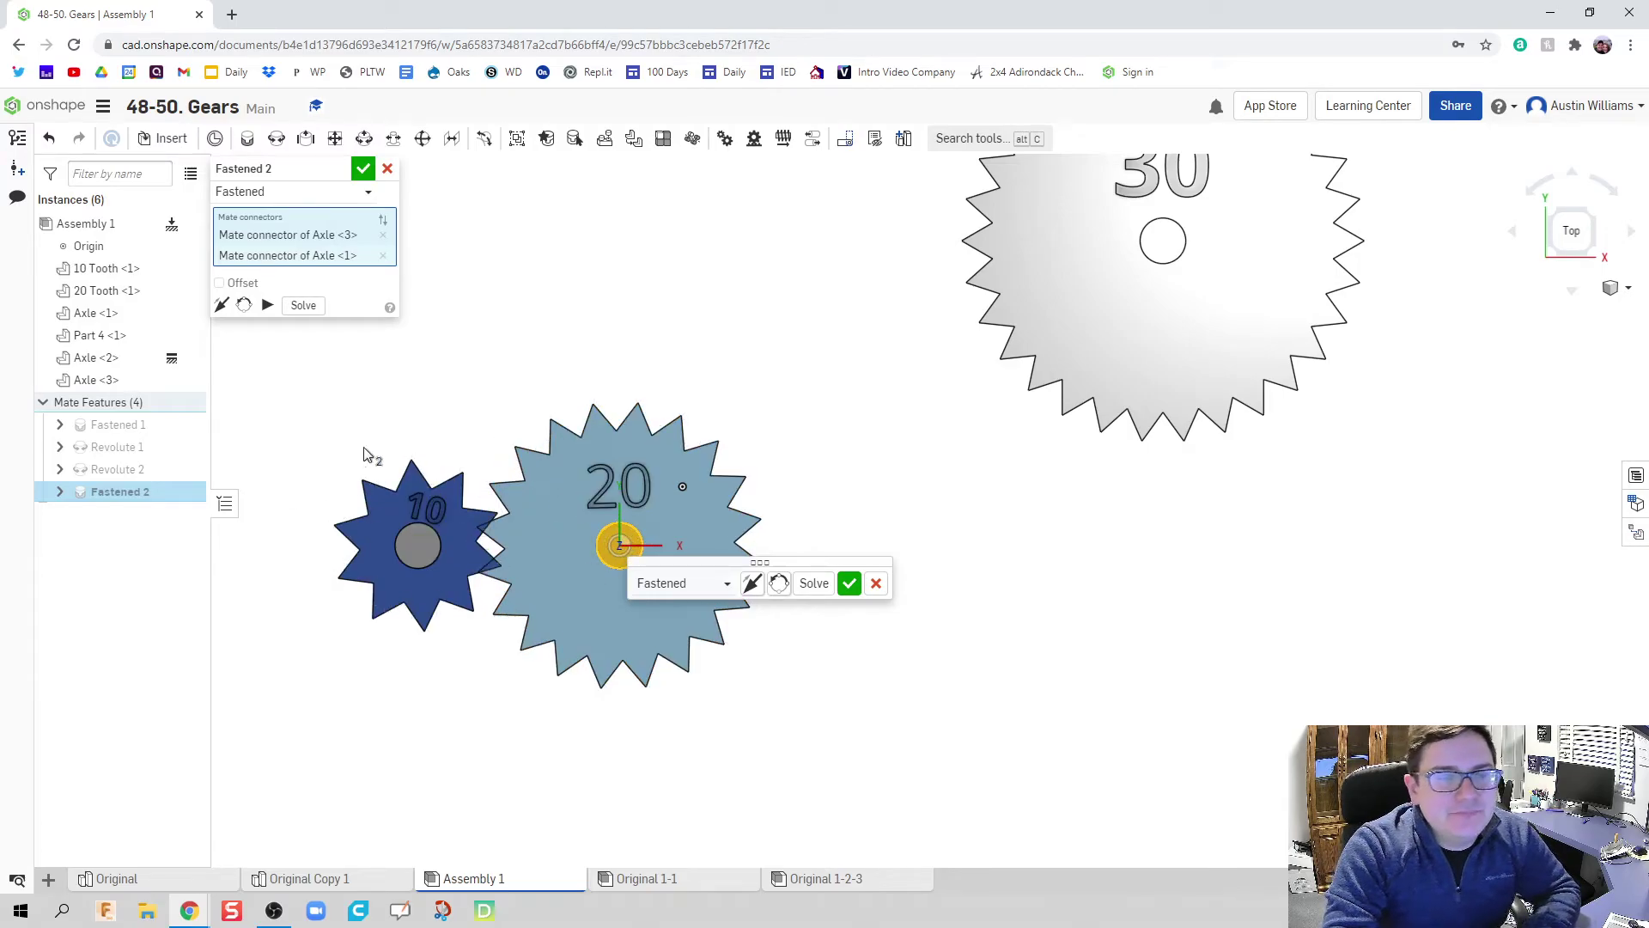
Offset the third axle 3.5 in along X and commit Fastened 2
click(219, 283)
click(329, 310)
text(3.5)
key(Return)
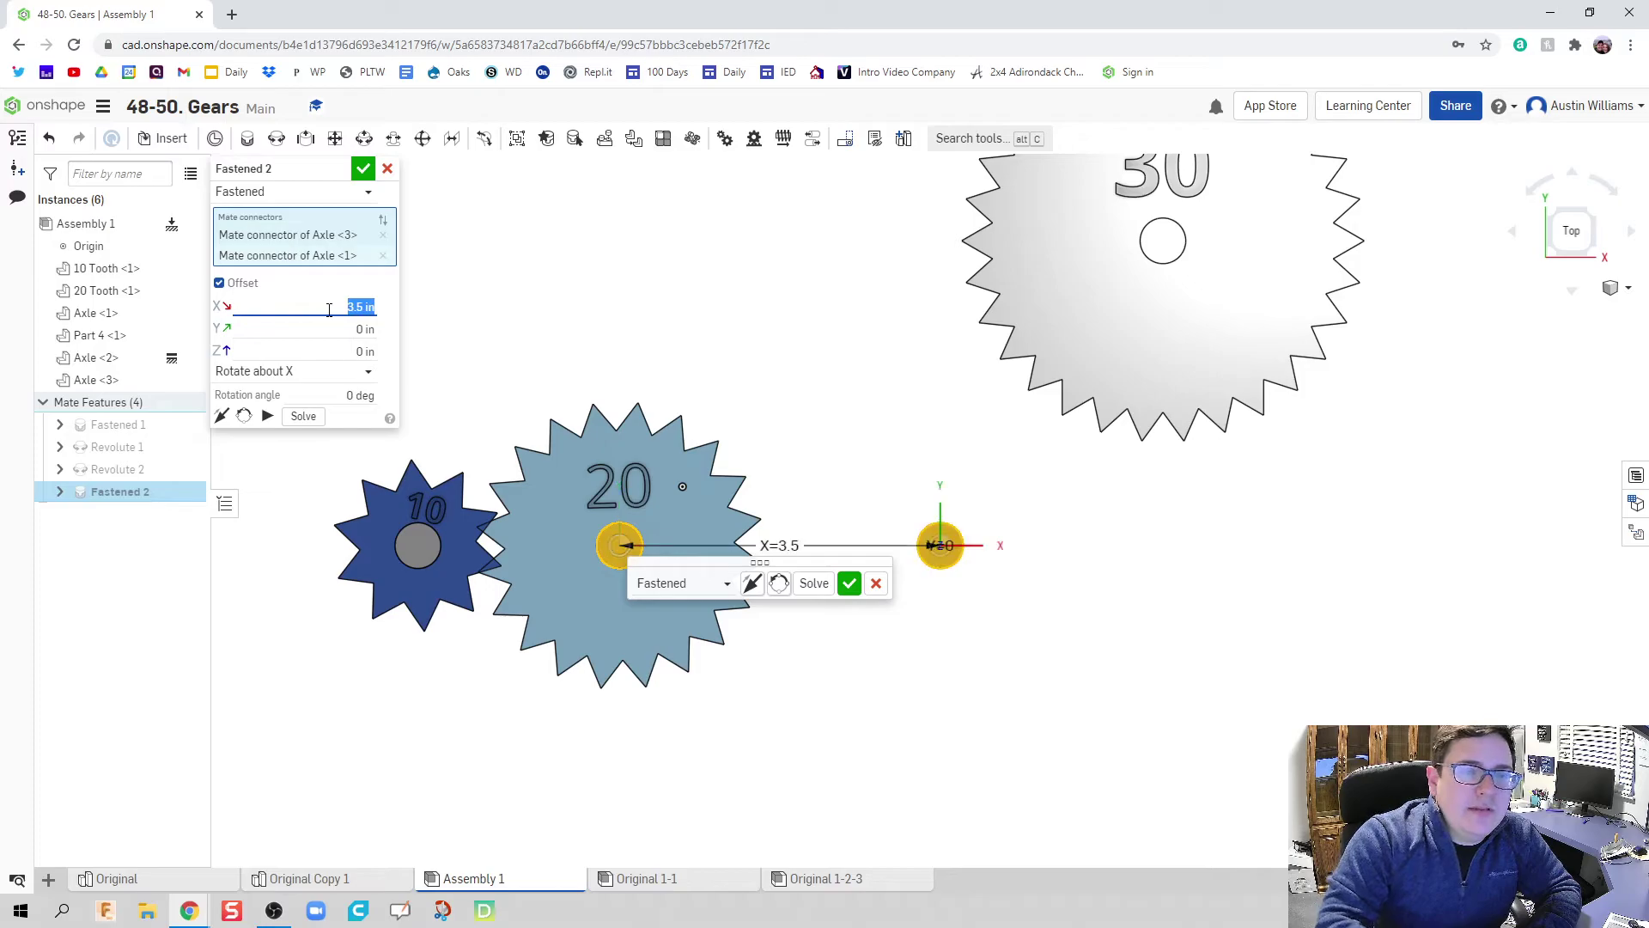
click(364, 171)
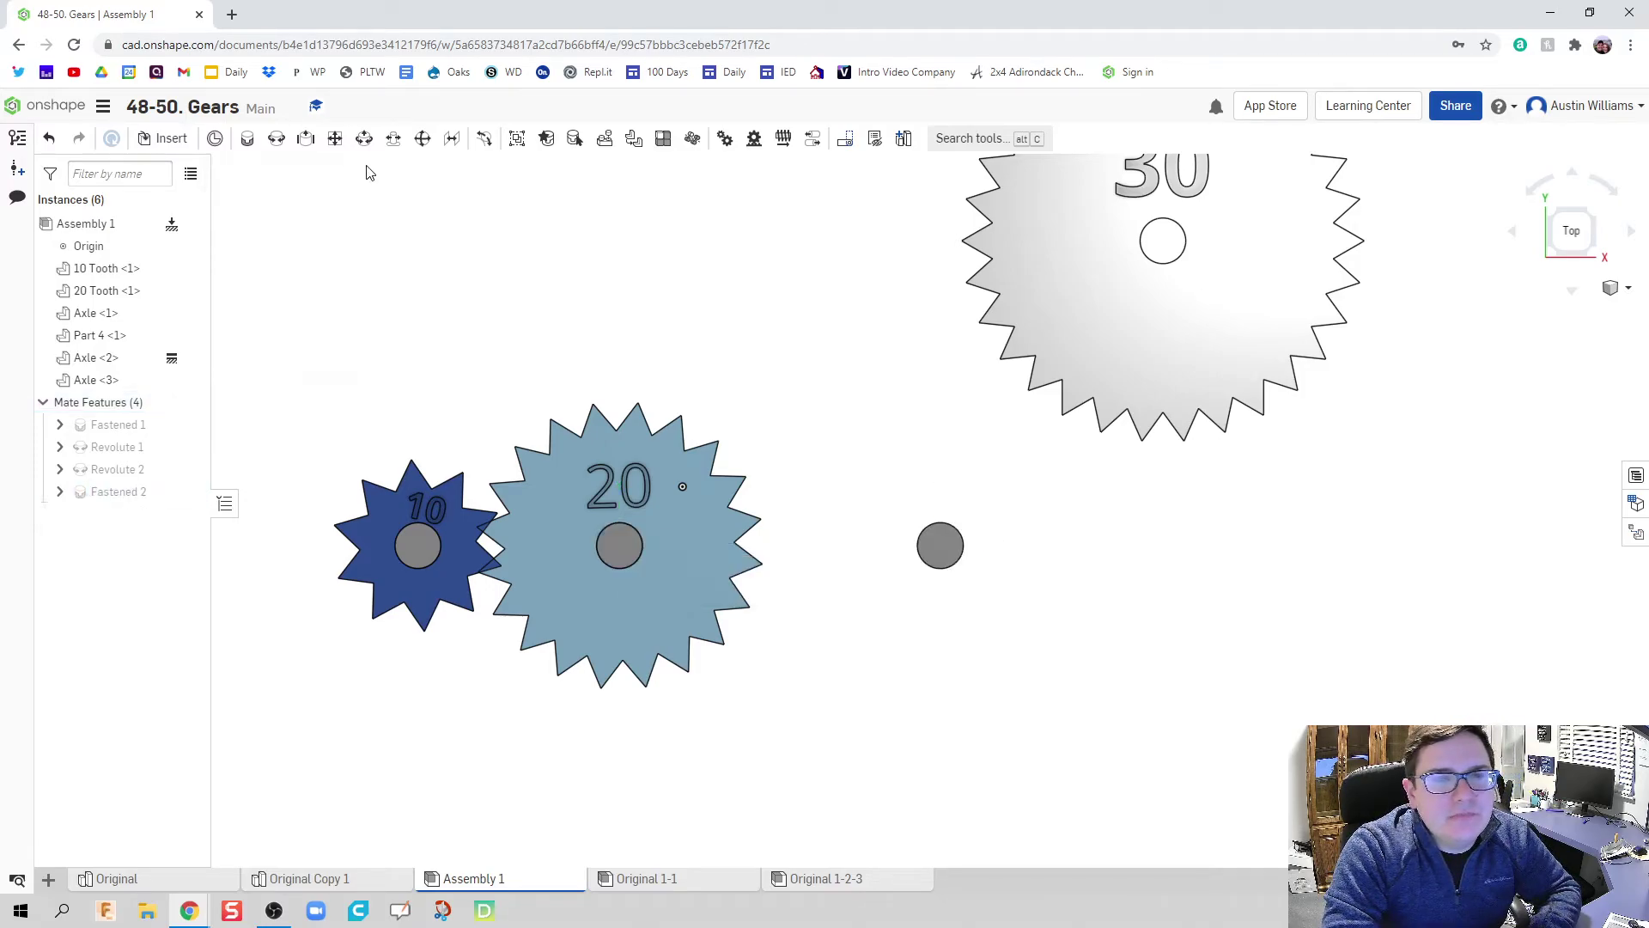
scroll(961, 369, down, 3)
Mount the 30-tooth gear on the third axle with Revolute 3, dropping the extra Revolute 4, and spin-test it
middle_drag(945, 383, 931, 468)
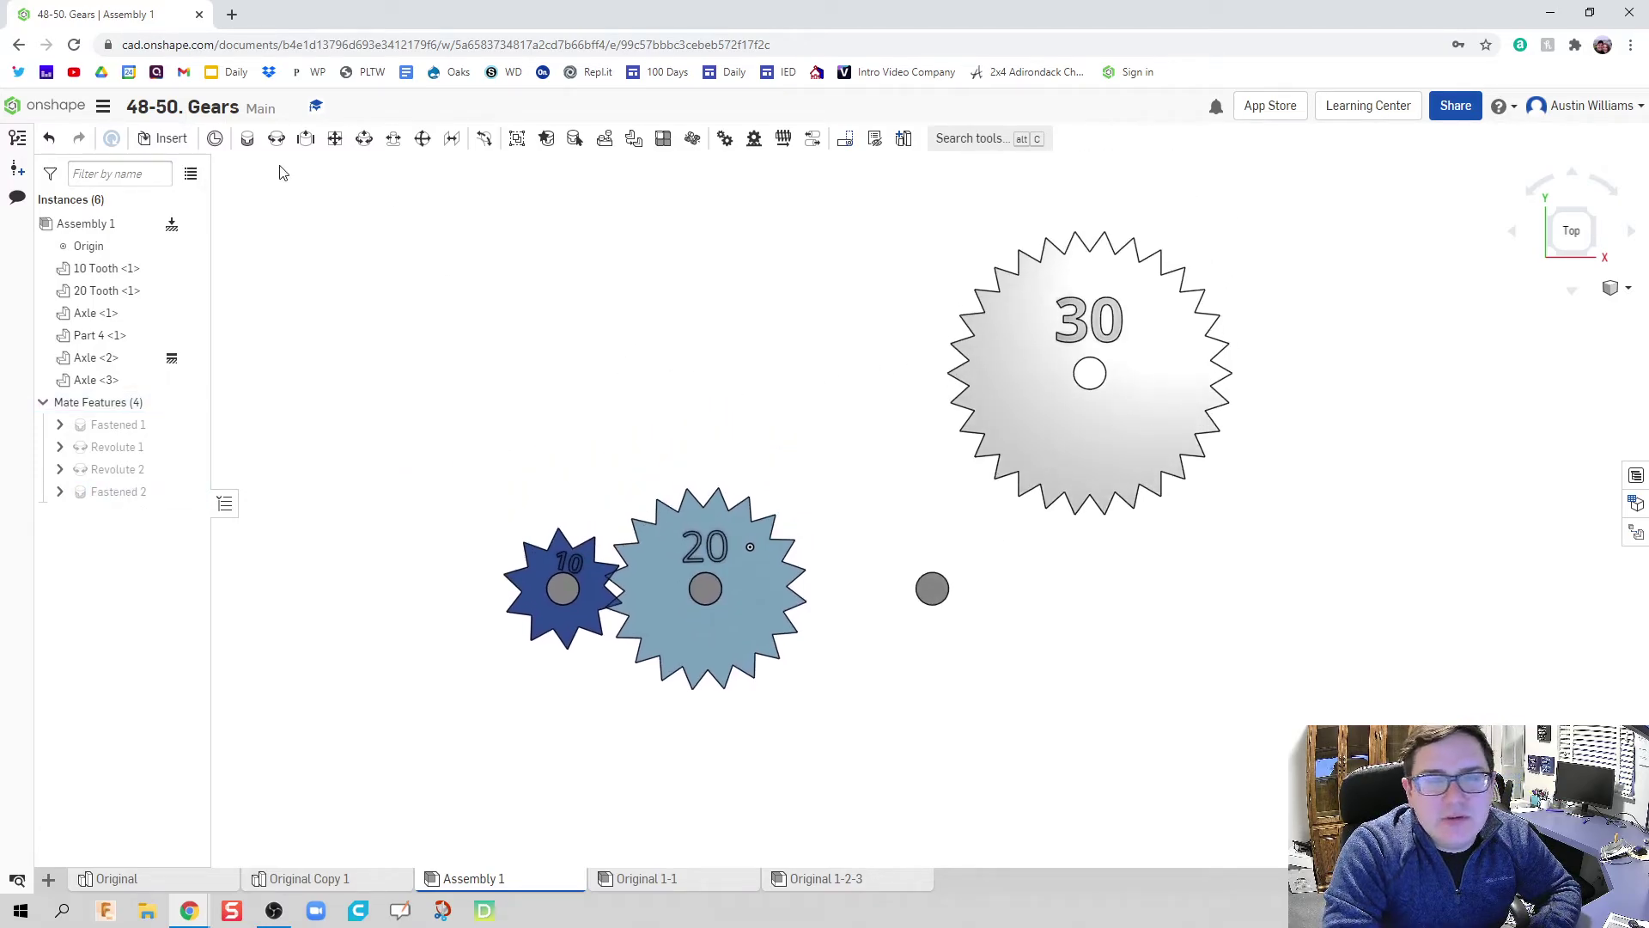
click(276, 139)
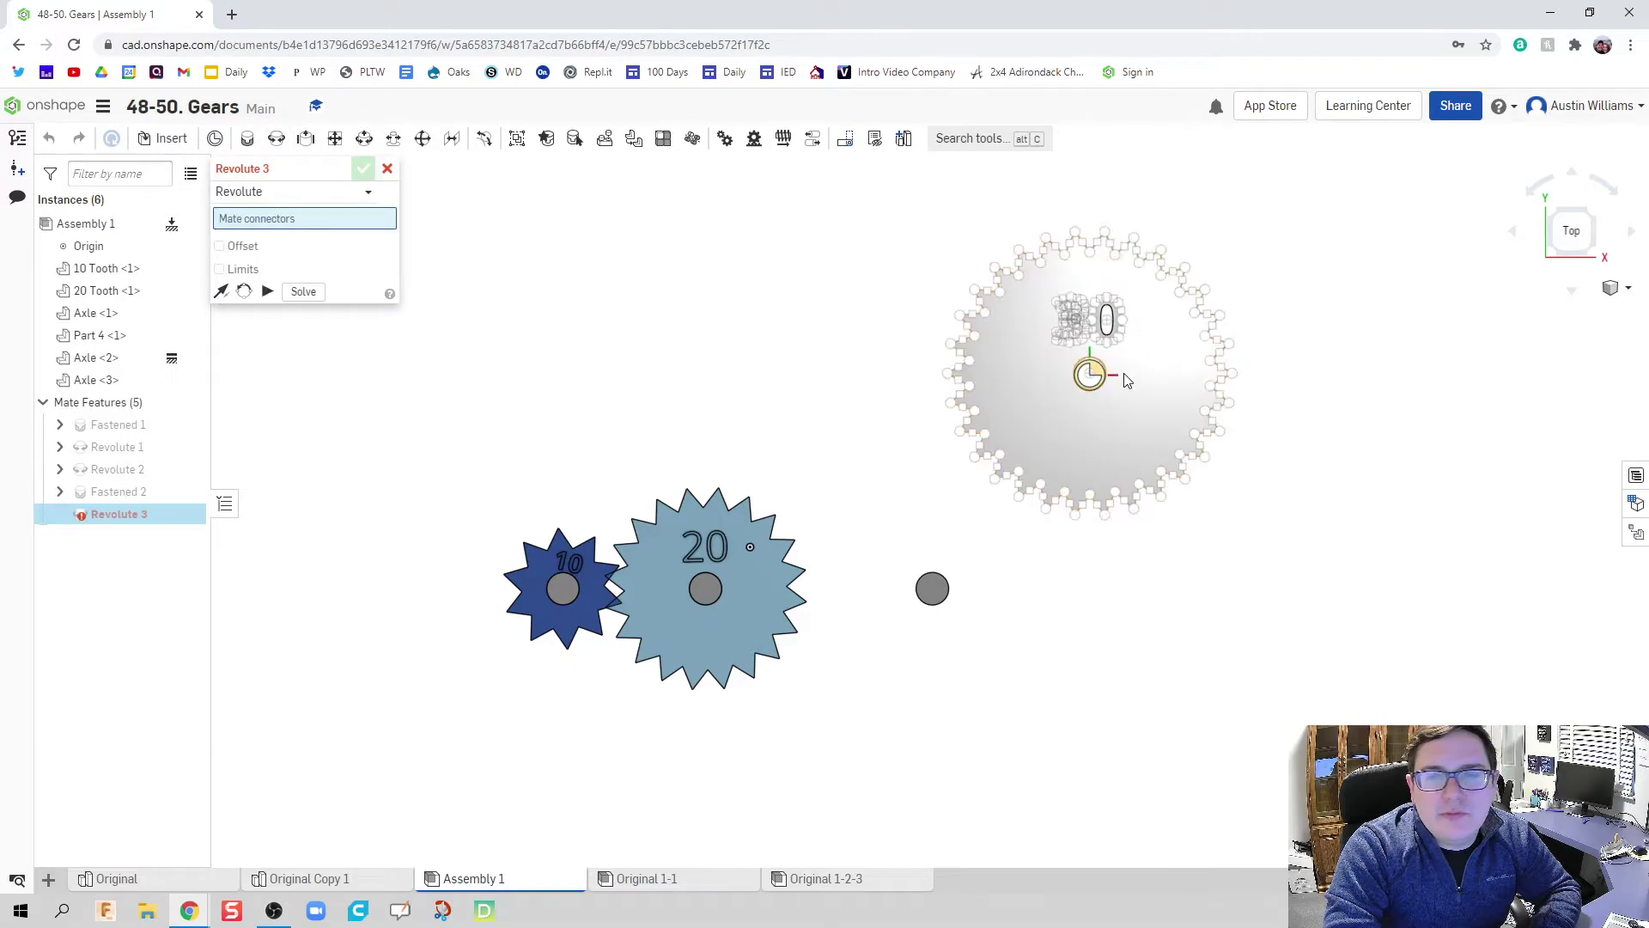
click(1091, 376)
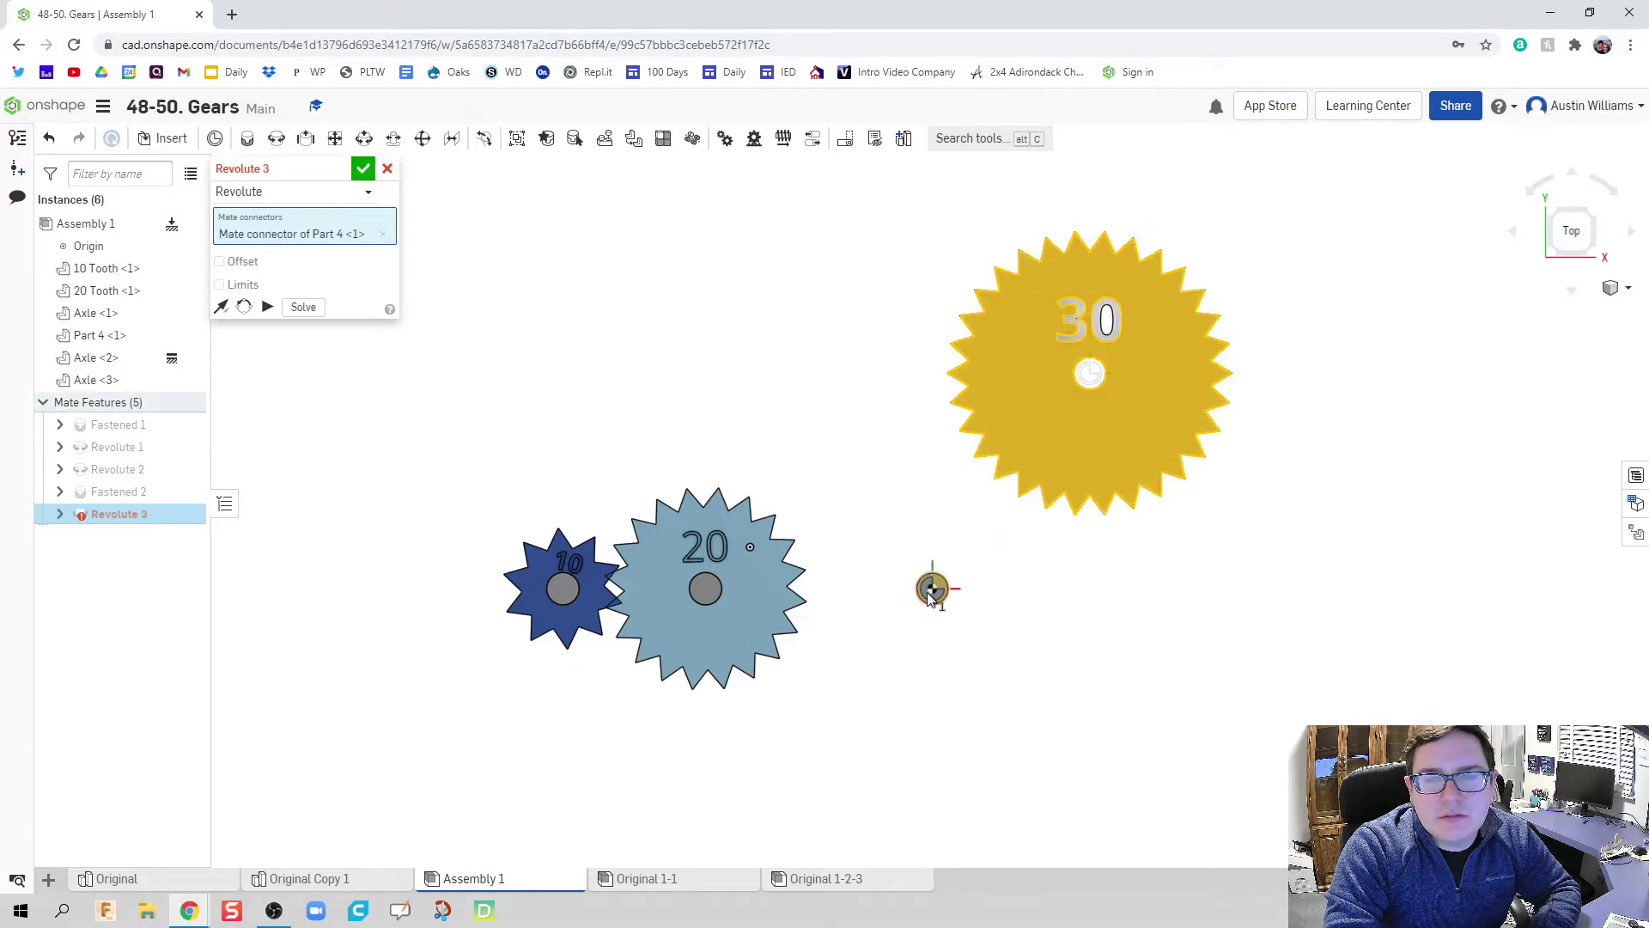
click(933, 590)
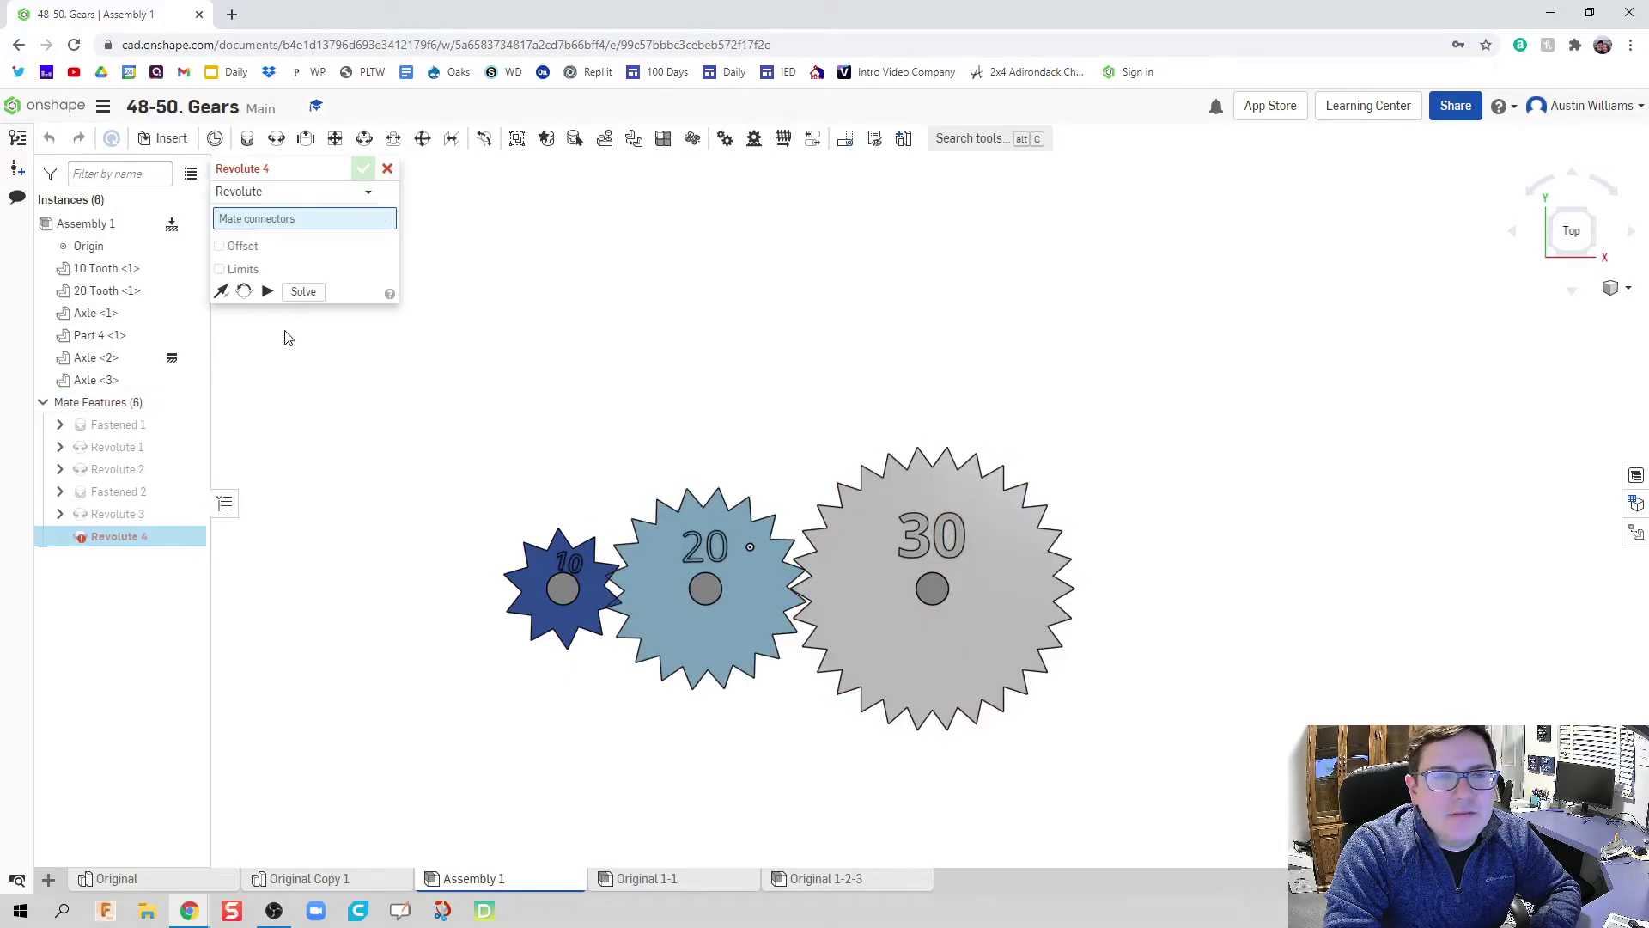
click(388, 169)
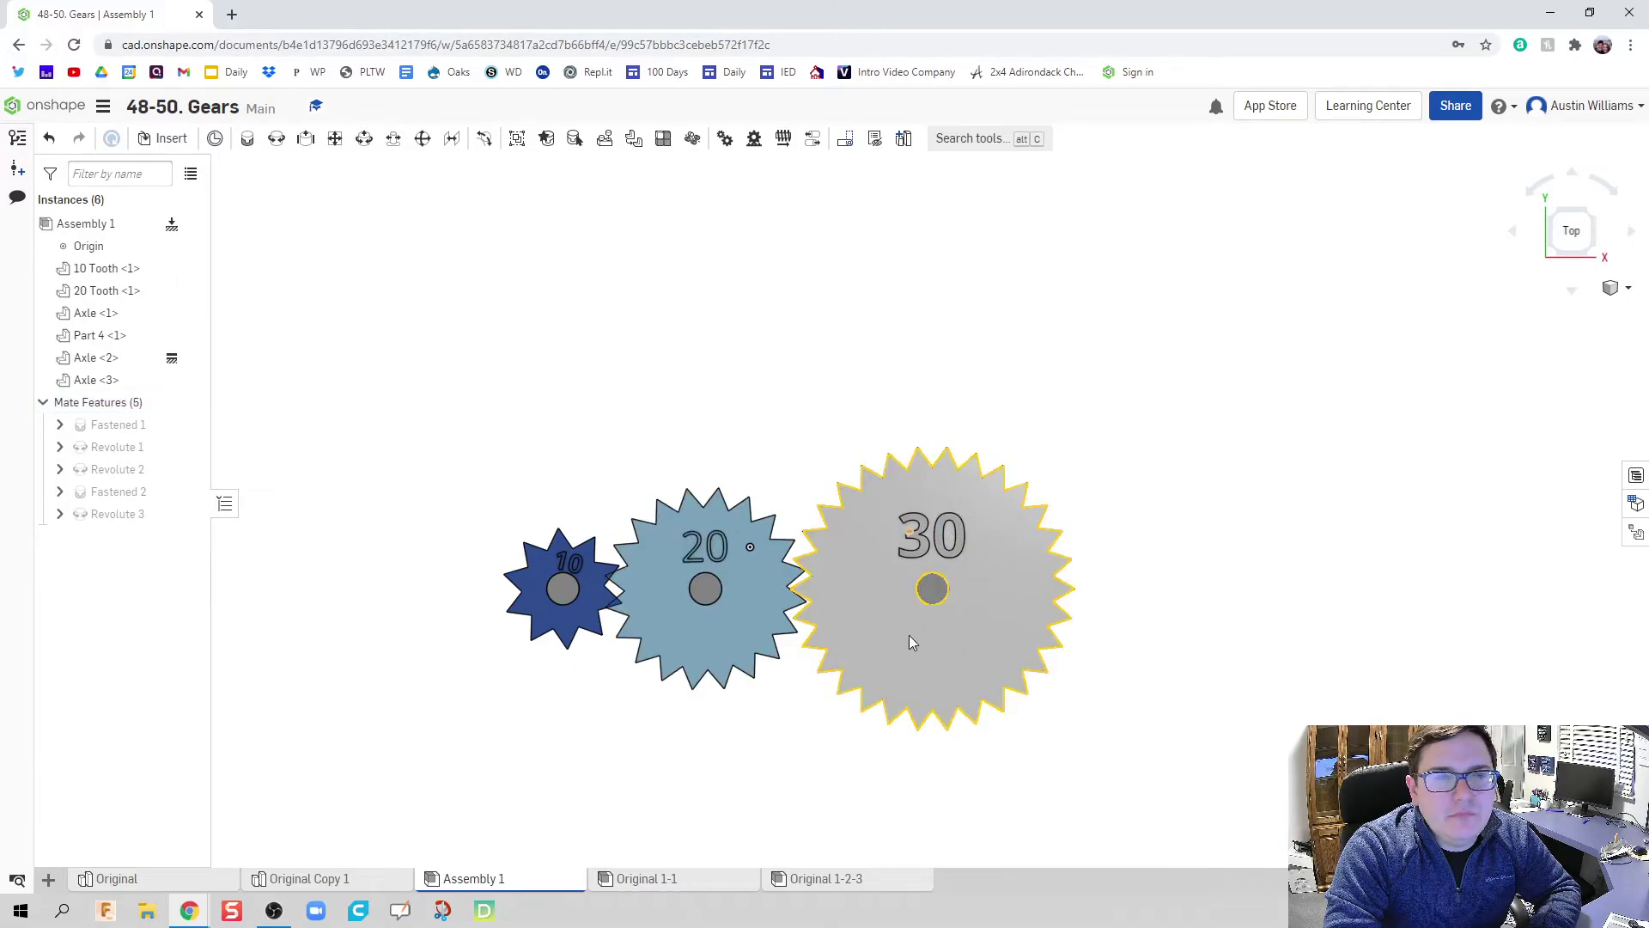
mouse_move(835, 585)
mouse_down()
mouse_move(900, 537)
mouse_move(1014, 592)
mouse_move(932, 679)
mouse_move(795, 594)
mouse_move(713, 679)
mouse_move(811, 533)
mouse_move(823, 574)
mouse_up()
scroll(756, 666, down, 5)
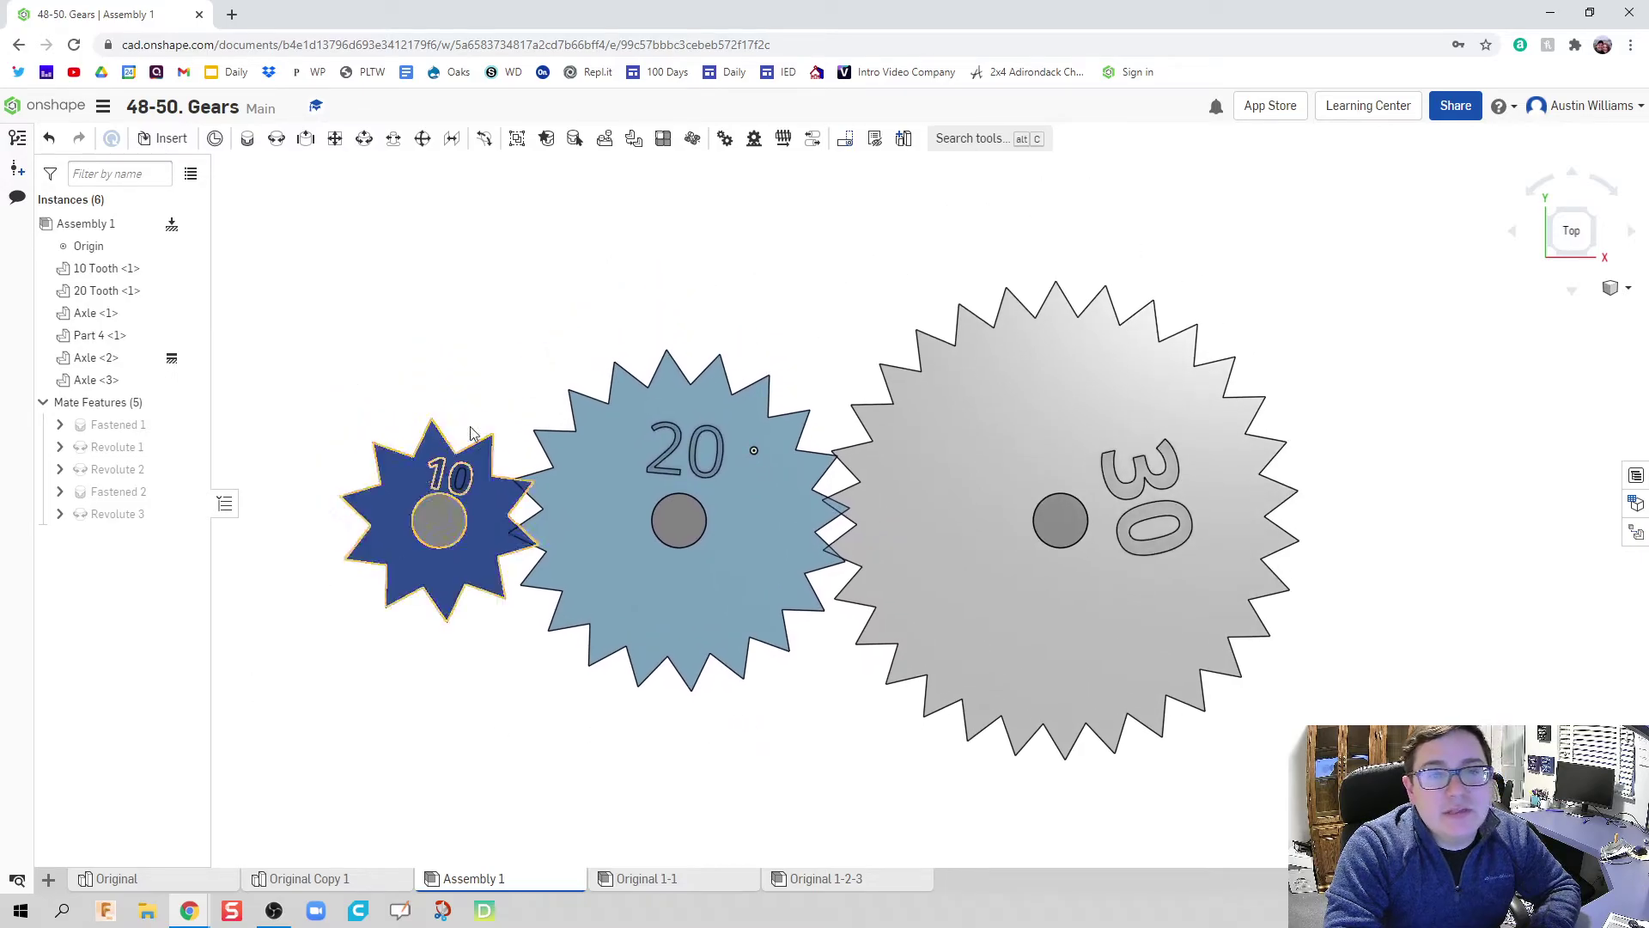
Create a Gear 1 relation with ratio 1/2 between Revolute 1 and Revolute 2
click(742, 143)
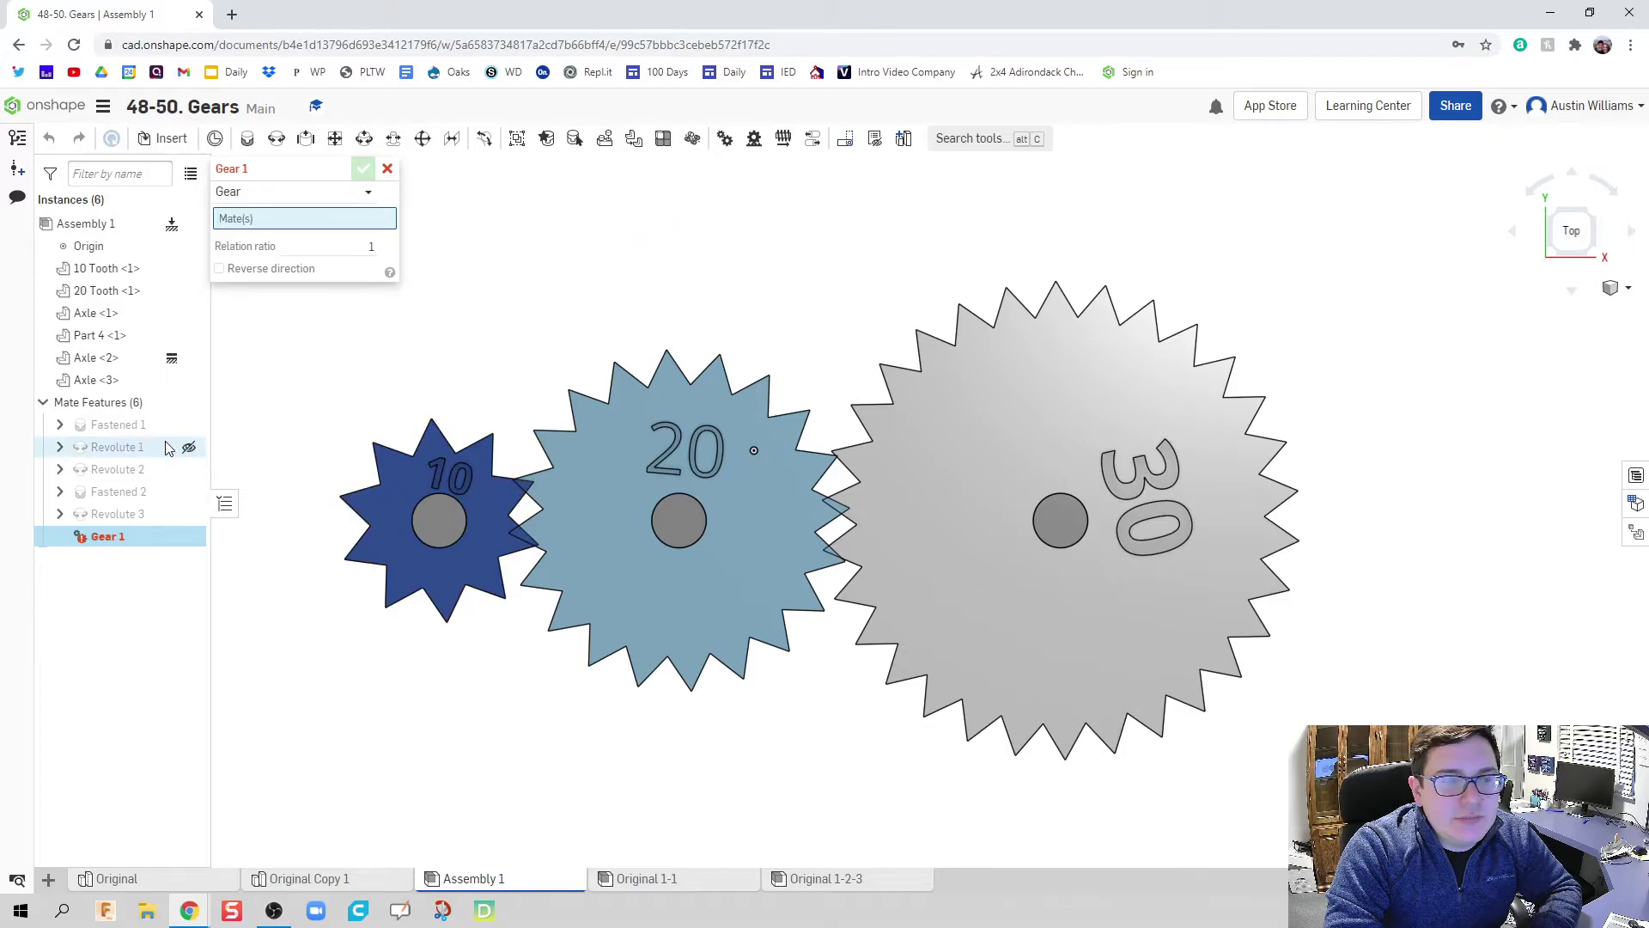
click(101, 448)
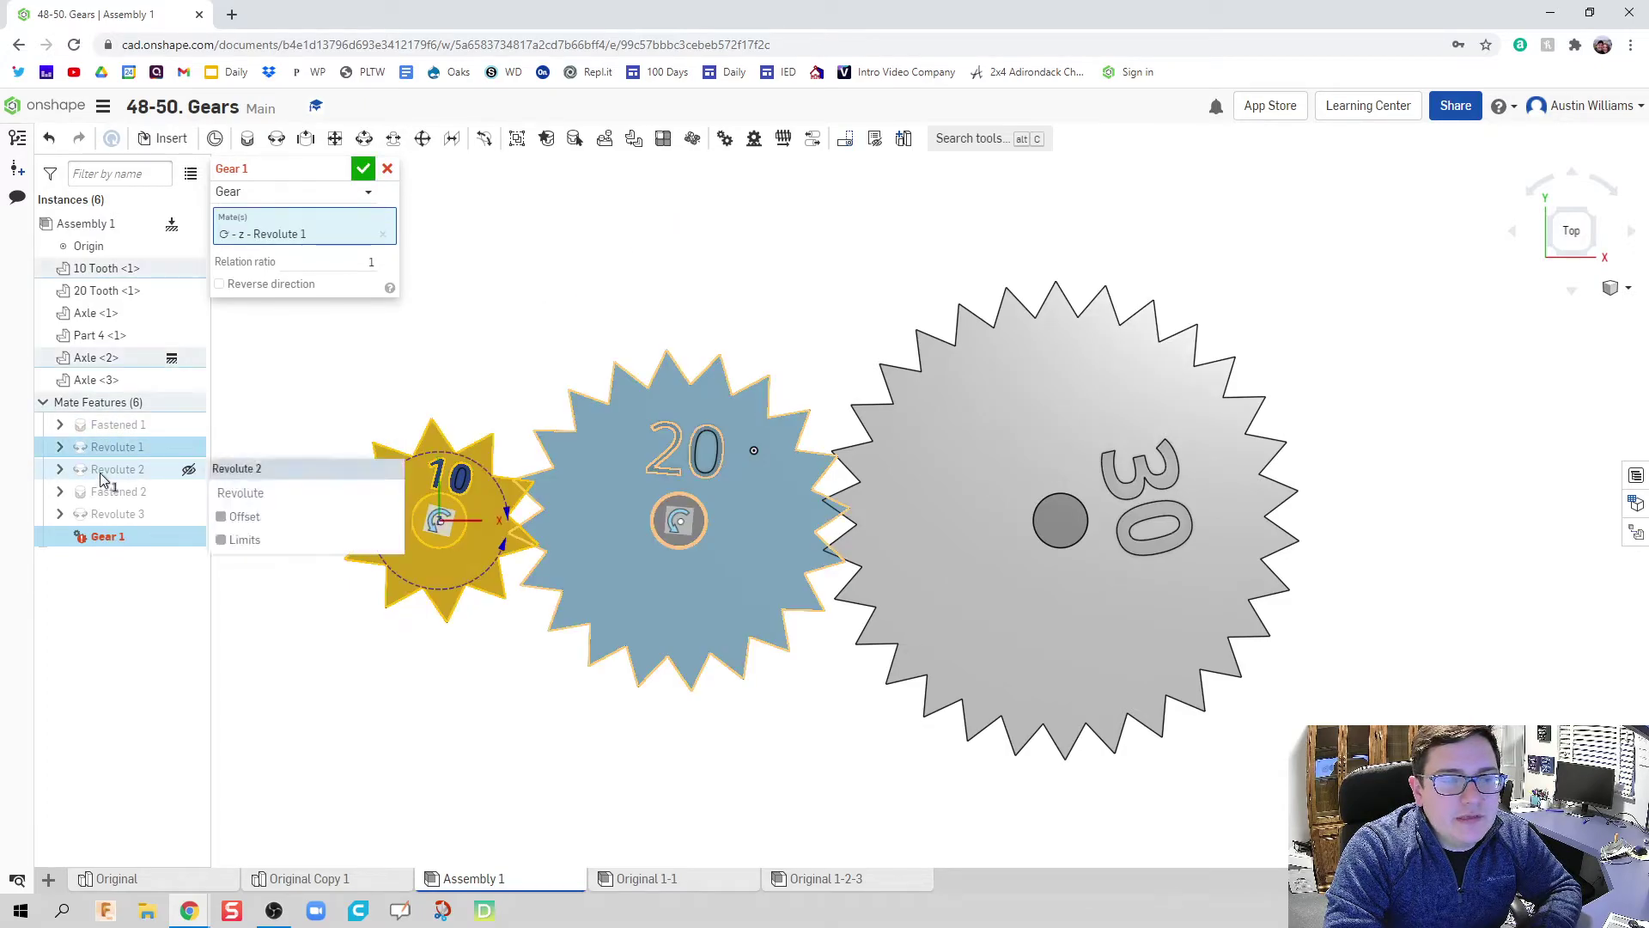
click(100, 475)
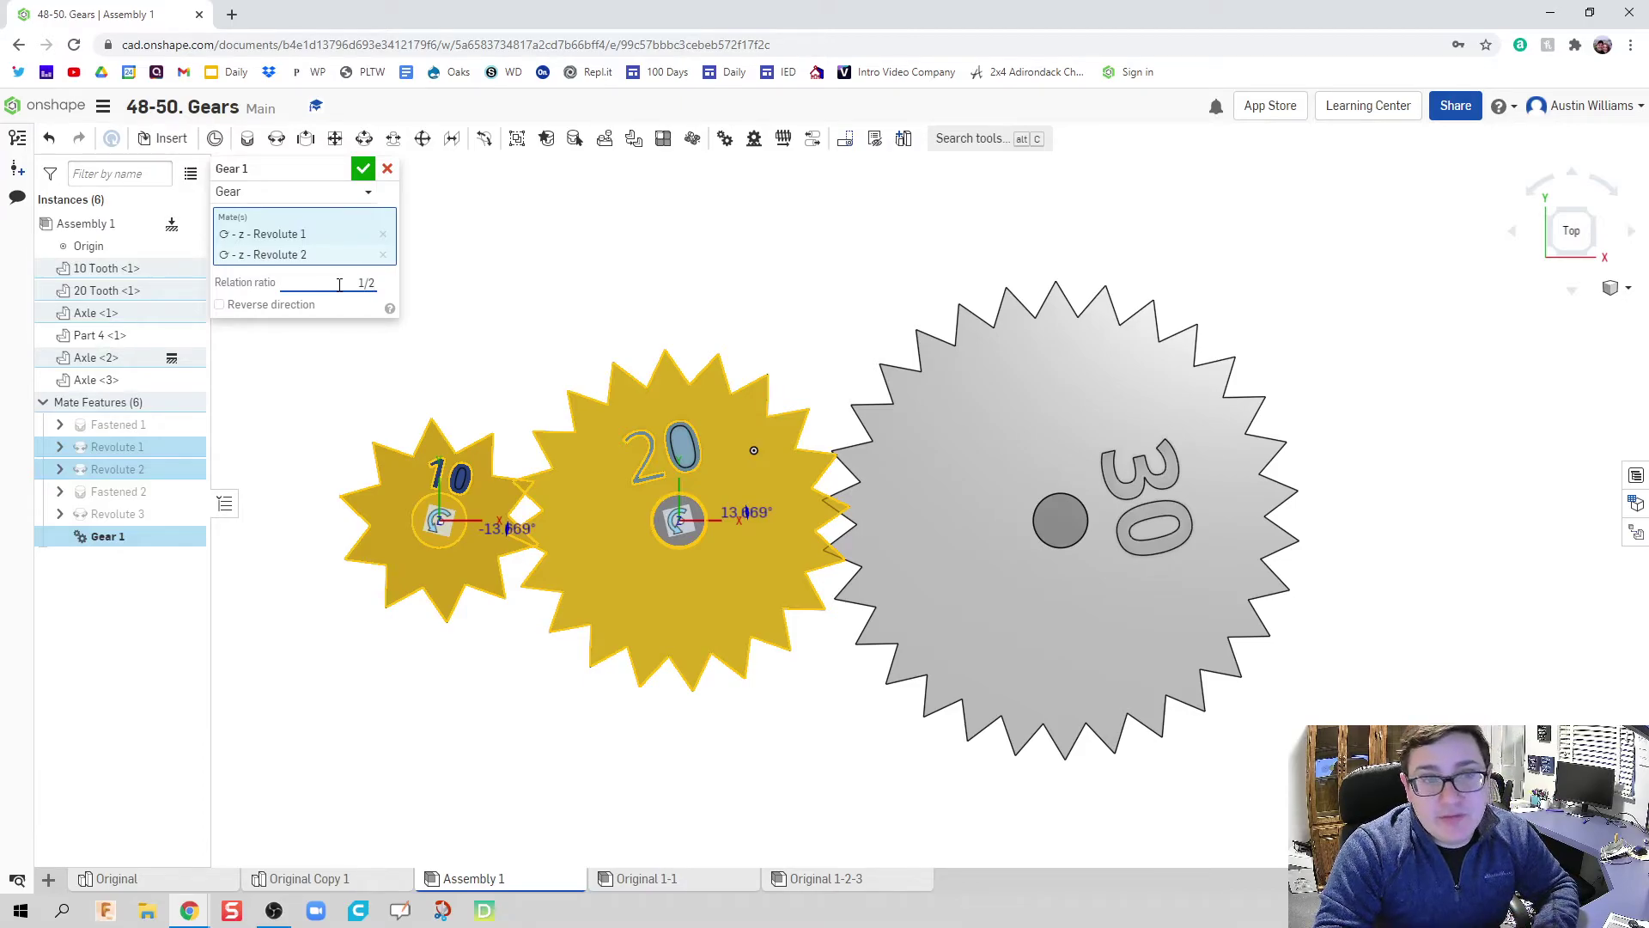
key(Return)
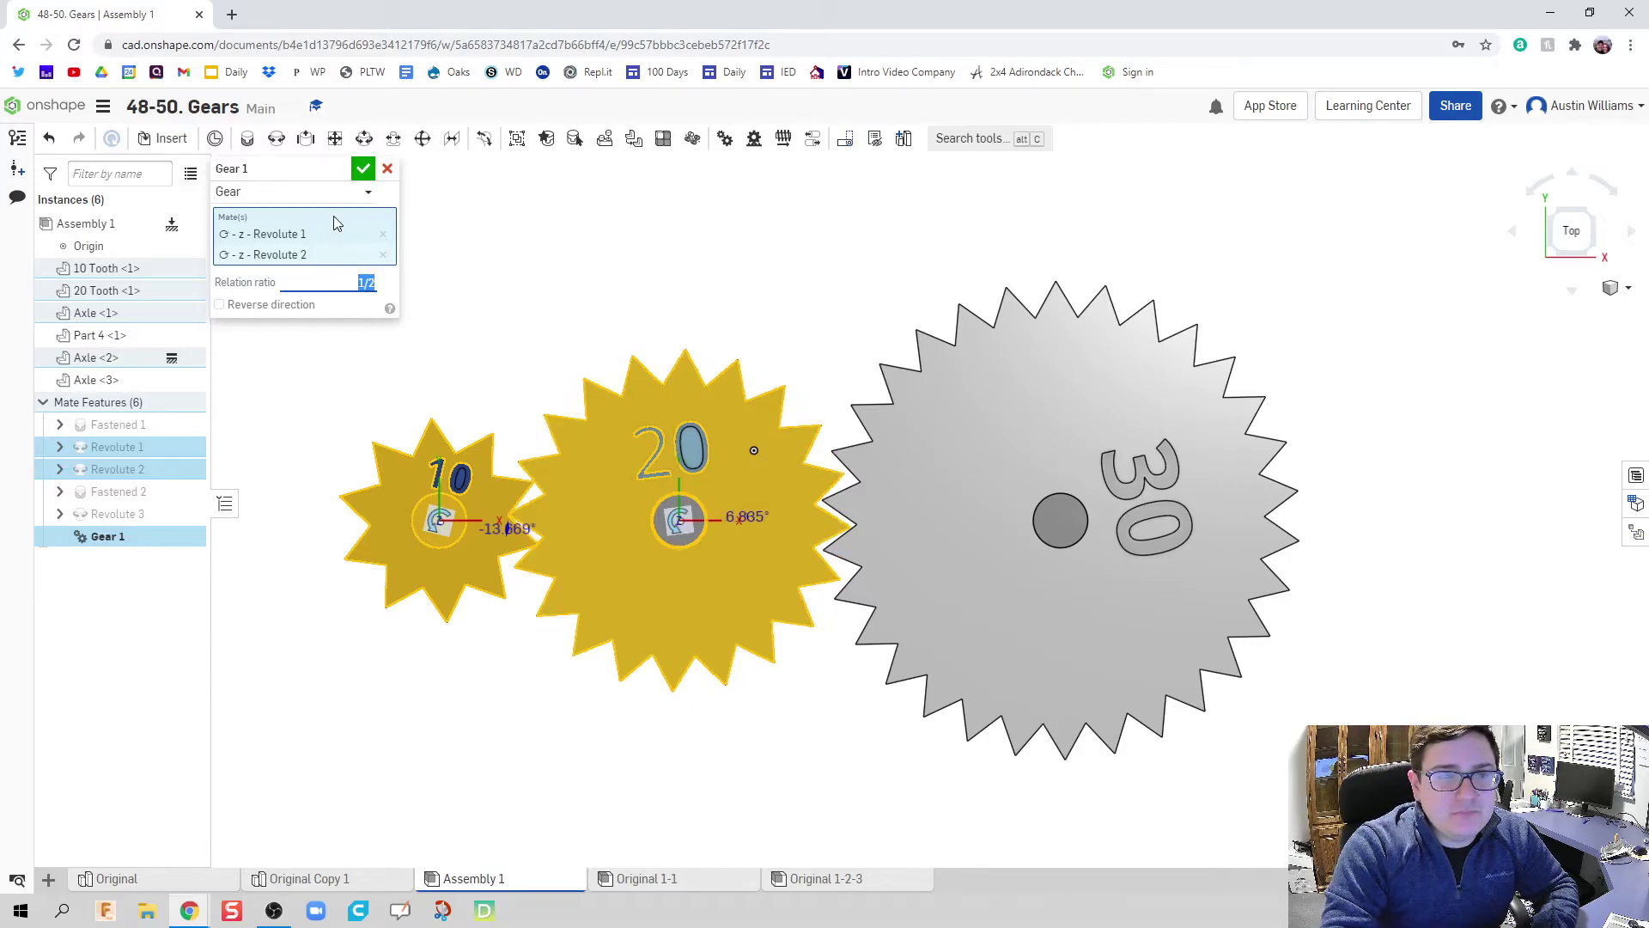
click(362, 171)
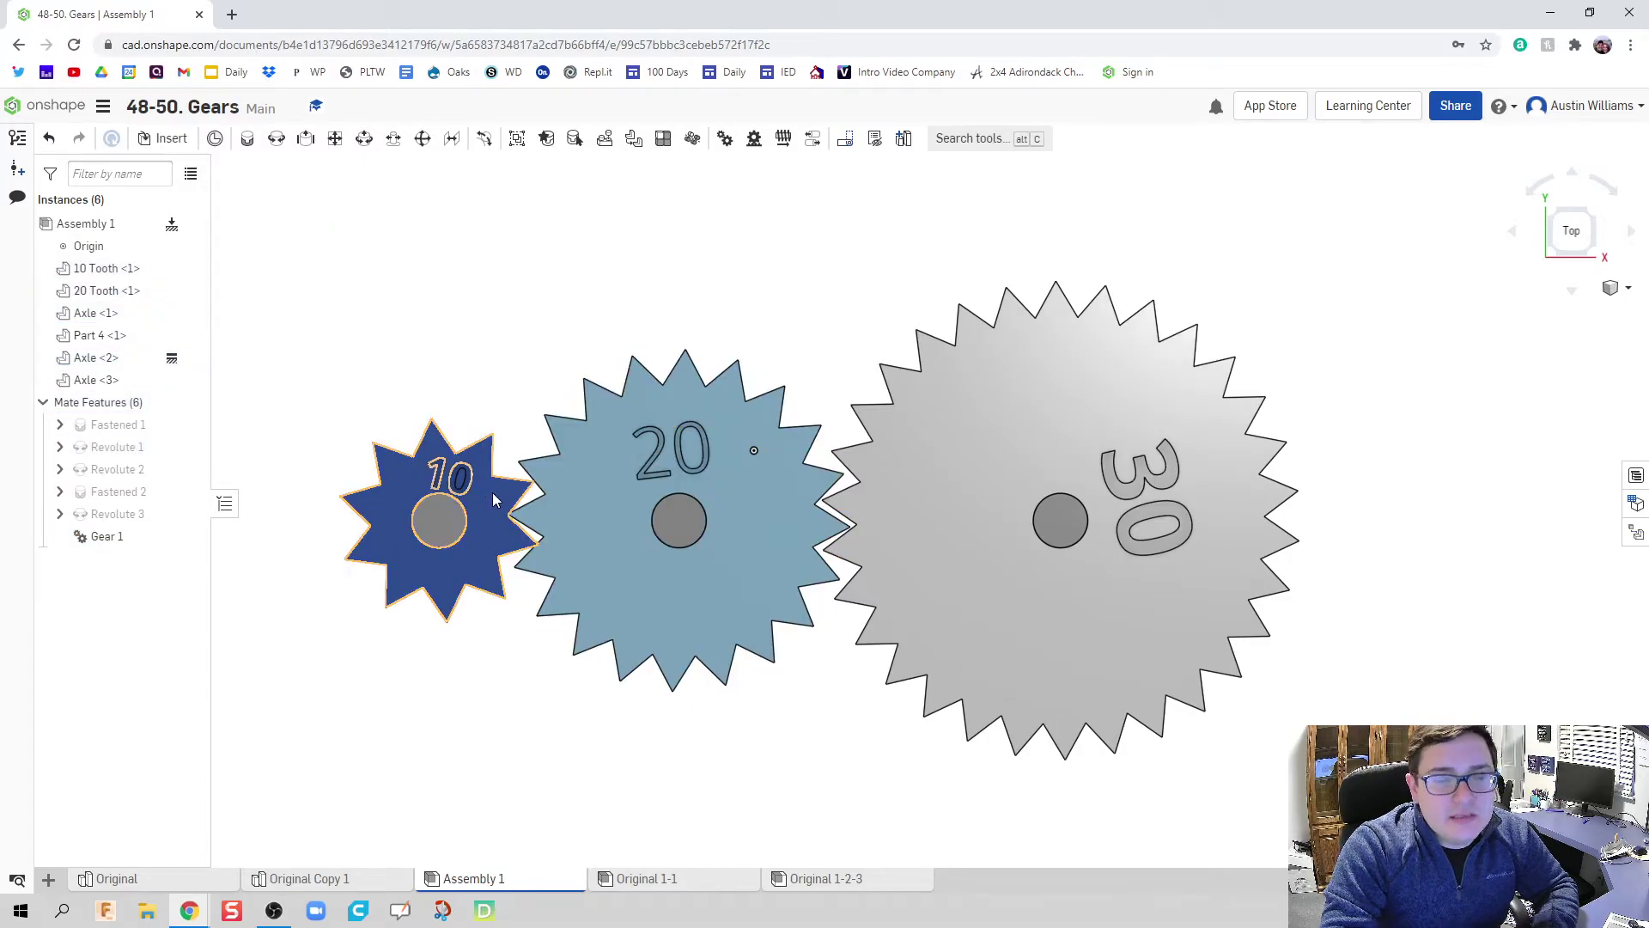
Turn the 10- and 20-tooth gears to test meshing, and set the 30-tooth label upright
mouse_move(492, 492)
mouse_down()
mouse_move(461, 443)
mouse_move(425, 442)
mouse_move(362, 520)
mouse_move(394, 555)
mouse_move(472, 560)
mouse_move(498, 529)
mouse_move(500, 467)
mouse_move(464, 584)
mouse_move(370, 491)
mouse_move(472, 493)
mouse_up()
drag(754, 426, 735, 456)
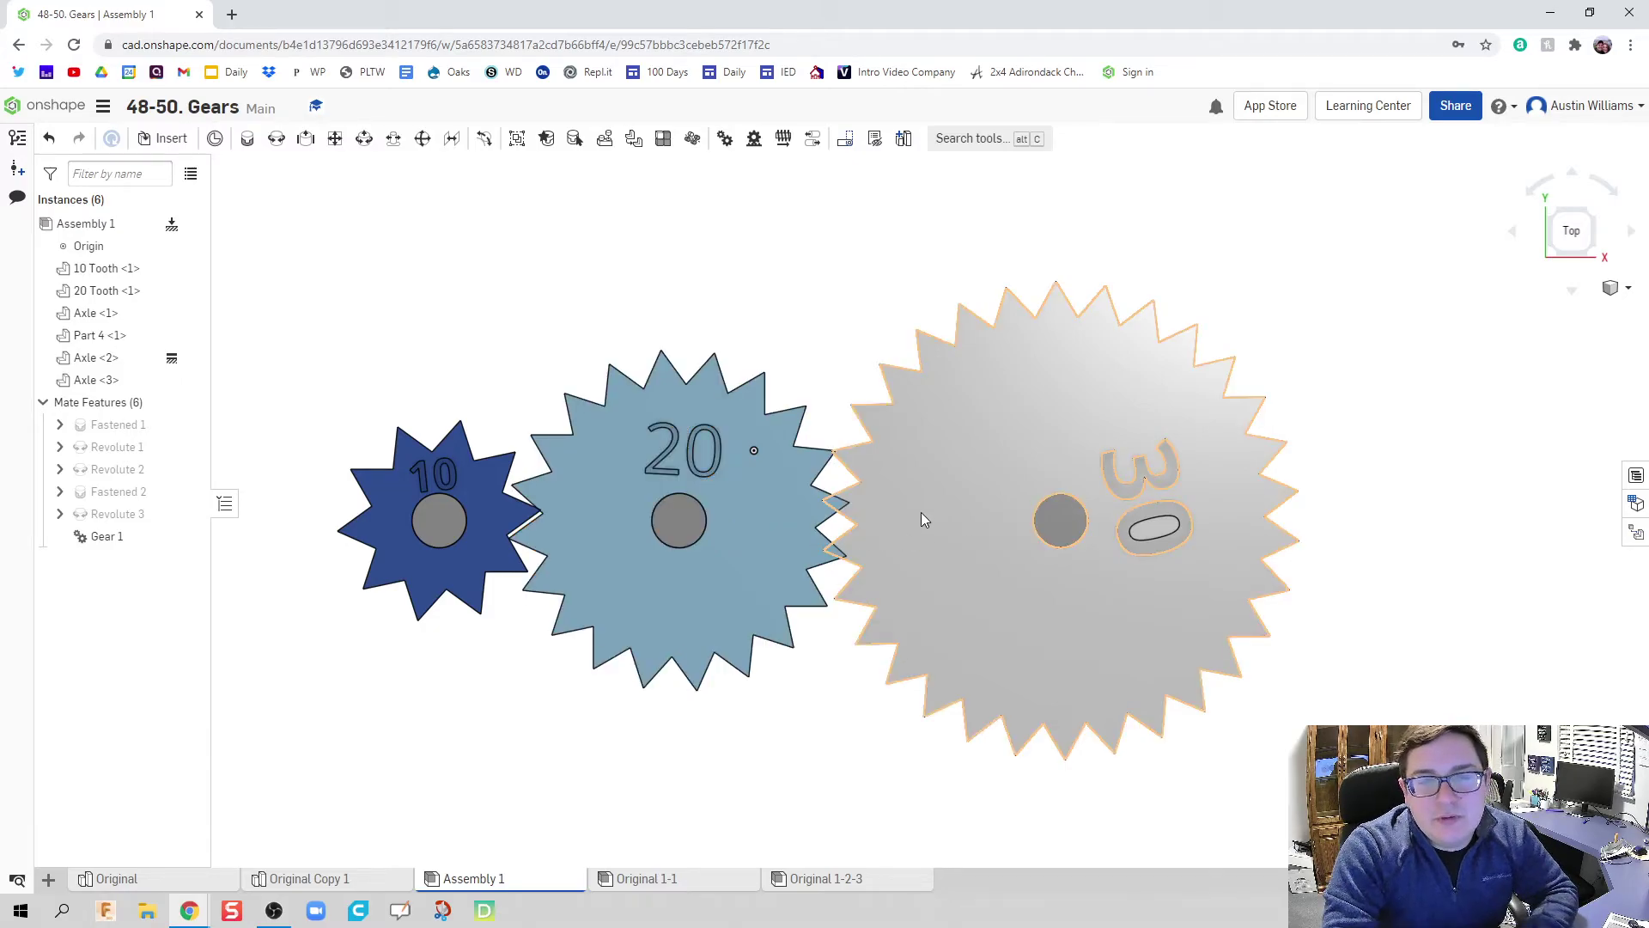
drag(923, 513, 1041, 668)
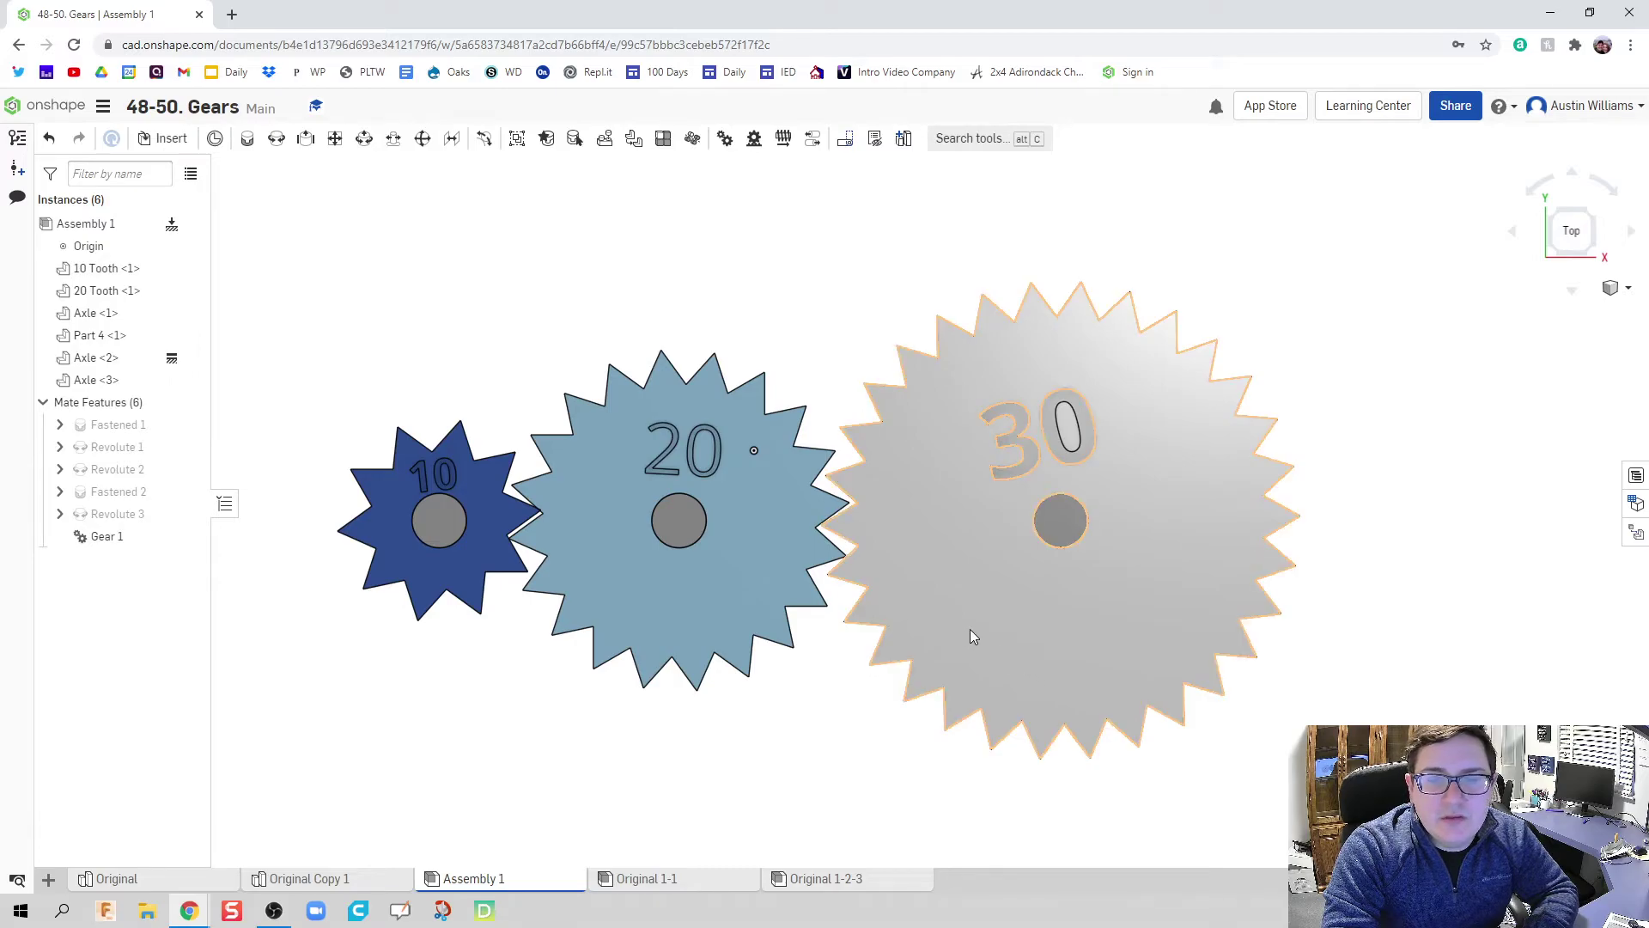
Add a Gear 2 relation with ratio 2/3 linking Revolute 2 and Revolute 3
click(722, 140)
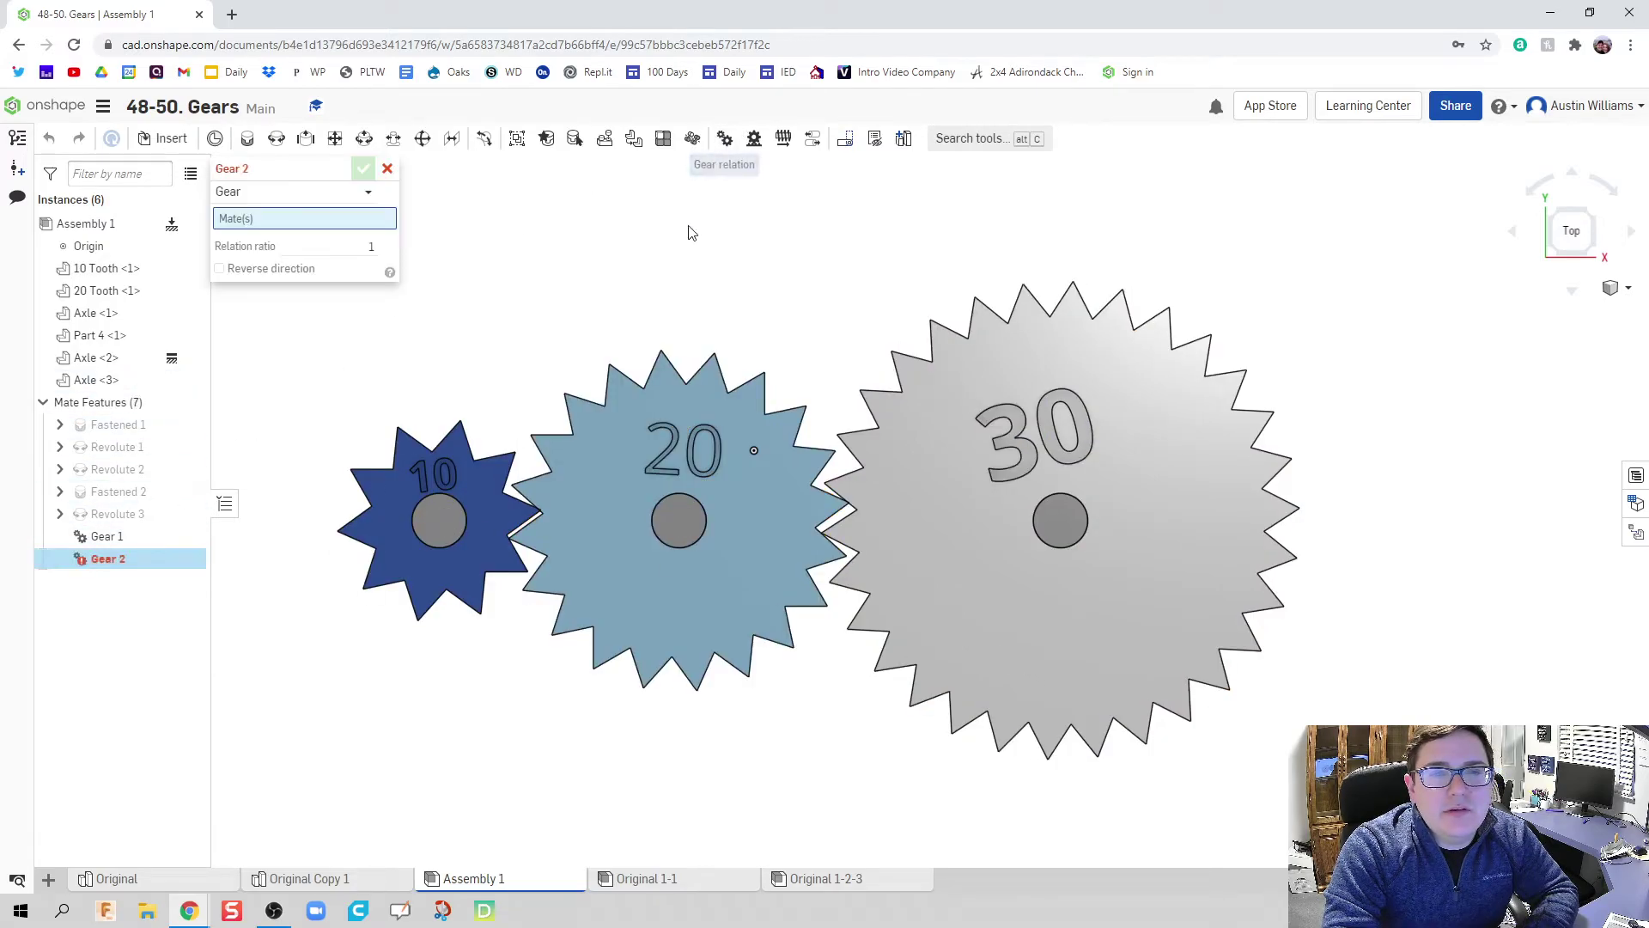
click(97, 470)
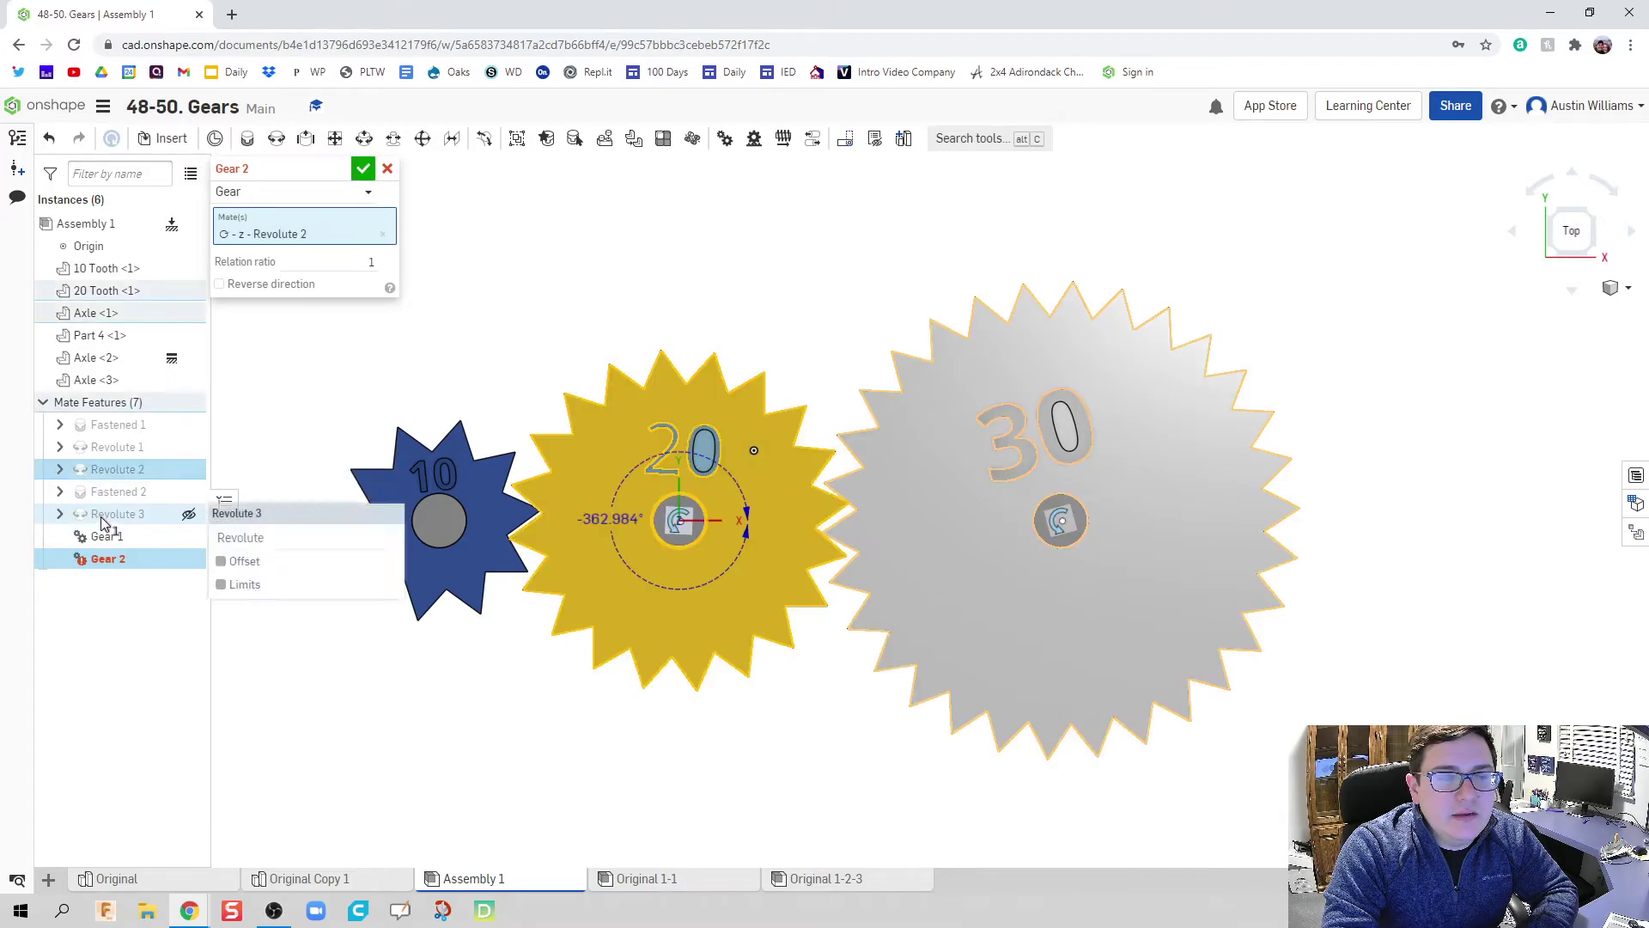
click(101, 519)
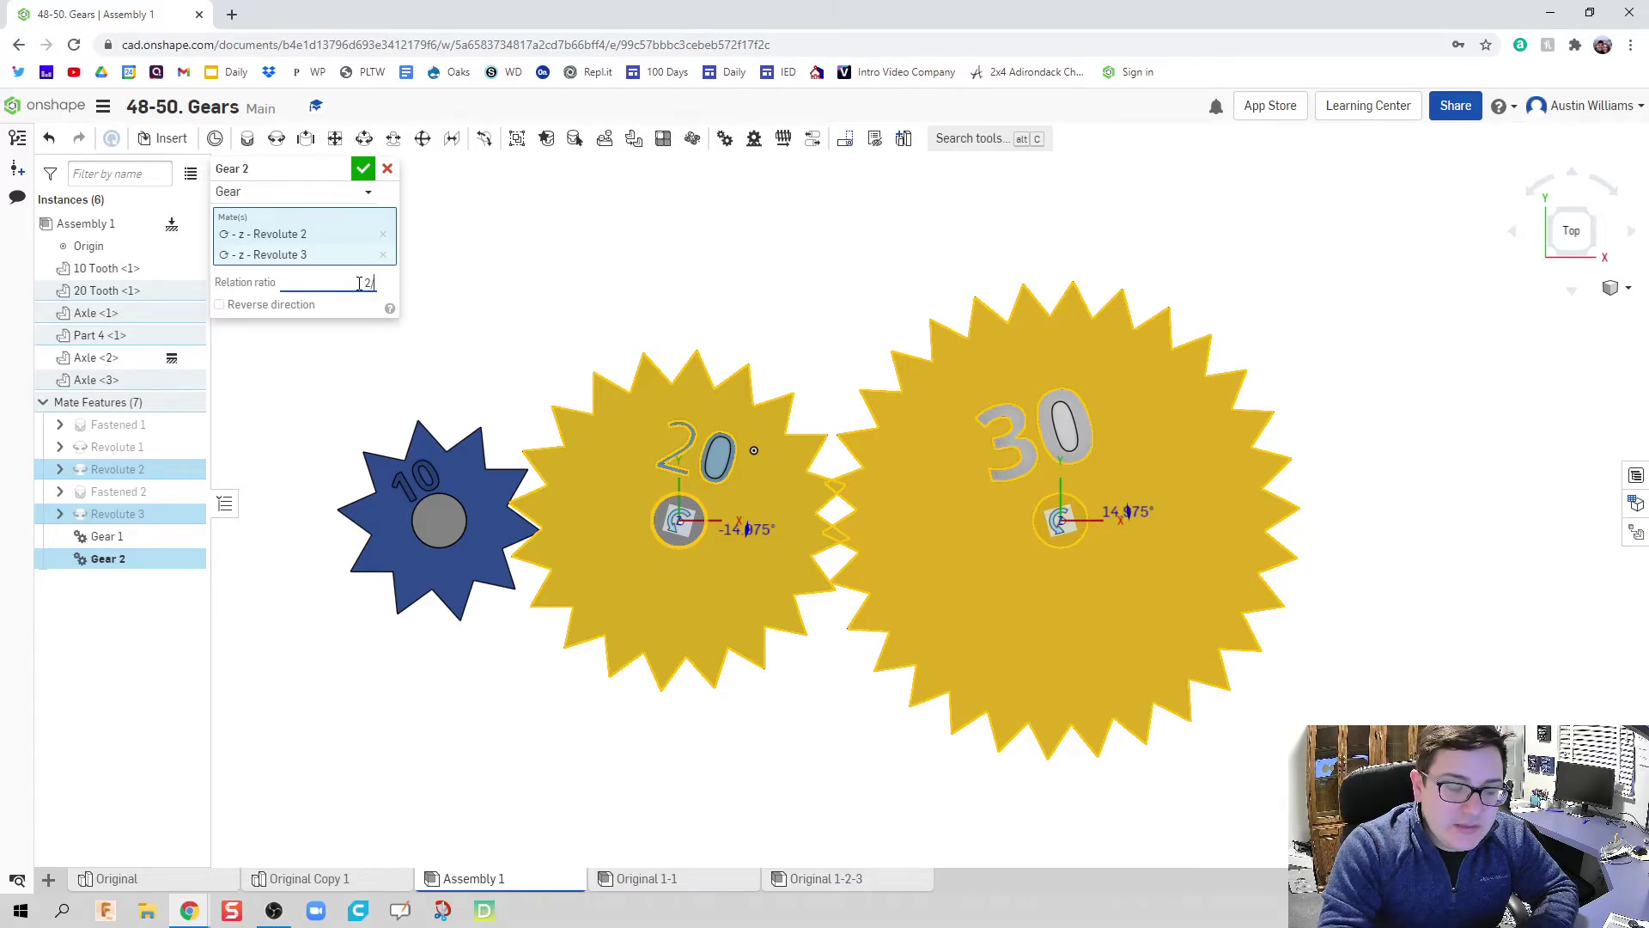
key(Return)
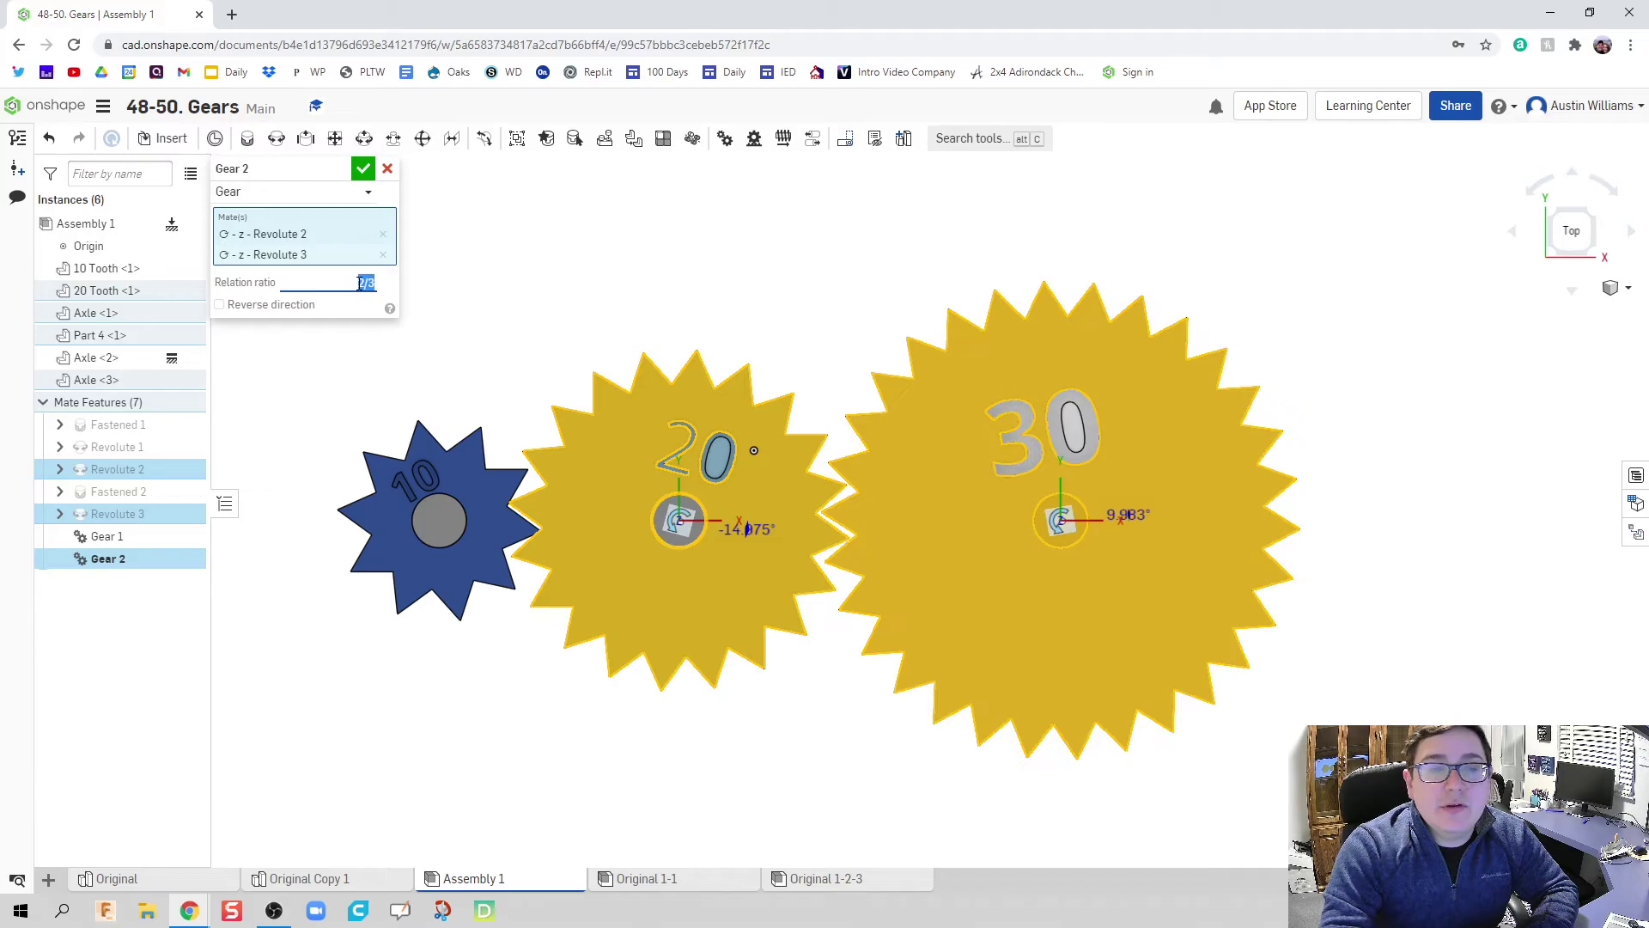
click(364, 169)
Turn the 20-tooth gear to drive all three, then zoom in on the 10 and 20 gears
scroll(841, 362, up, 2)
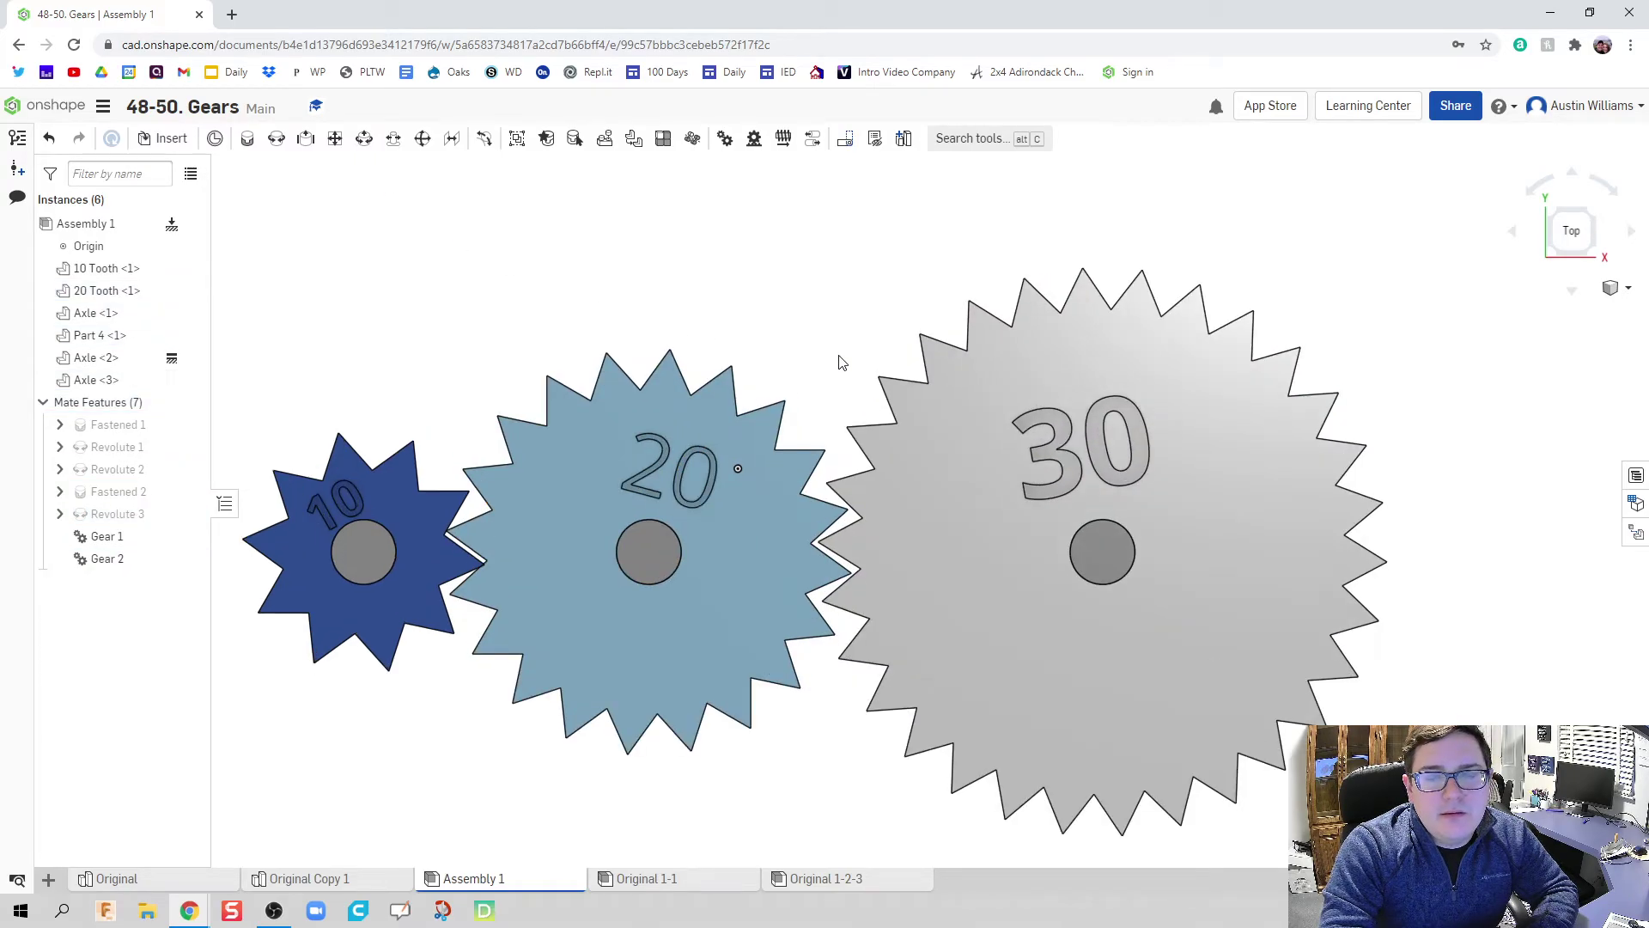
drag(768, 552, 776, 484)
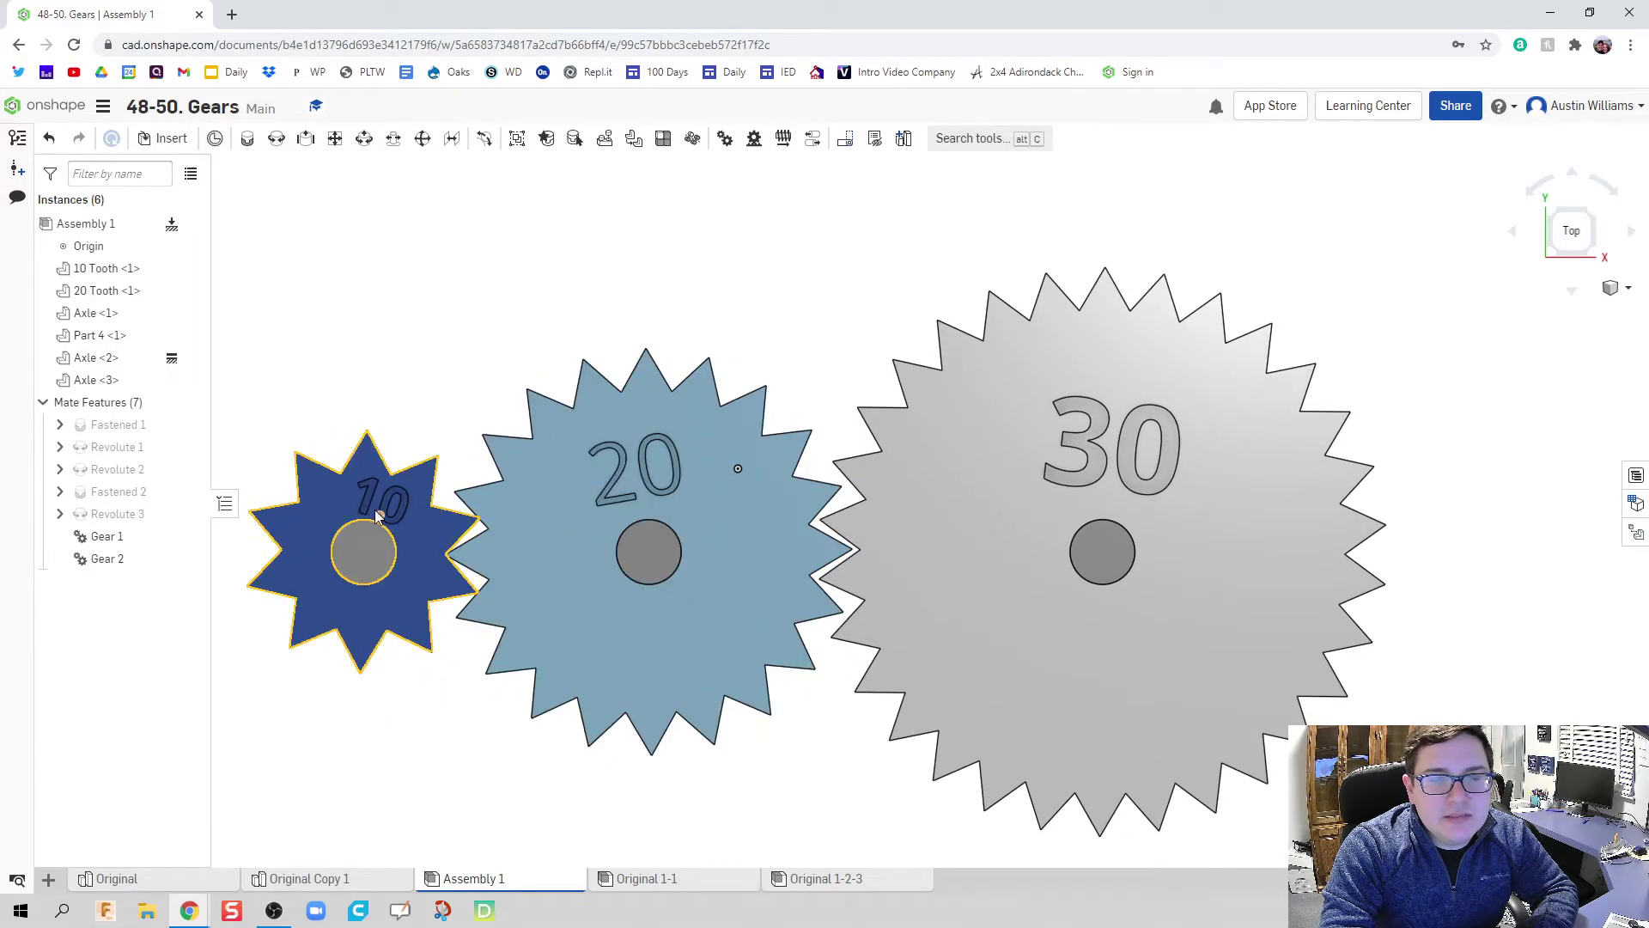
scroll(524, 529, up, 10)
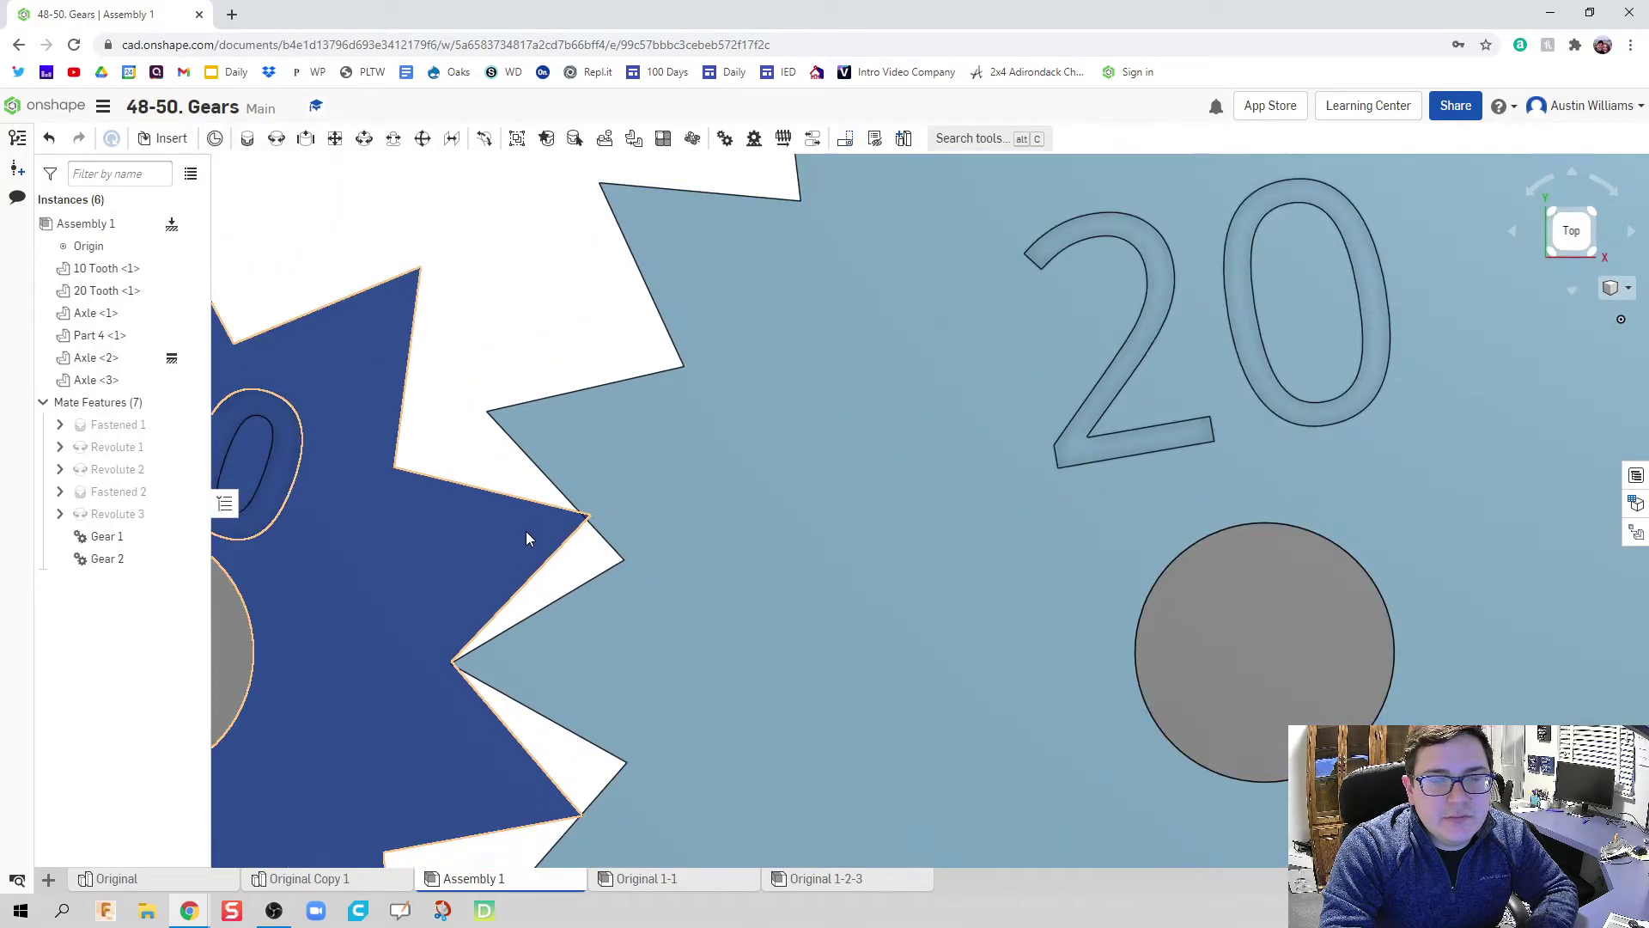
scroll(435, 672, up, 3)
scroll(392, 630, down, 8)
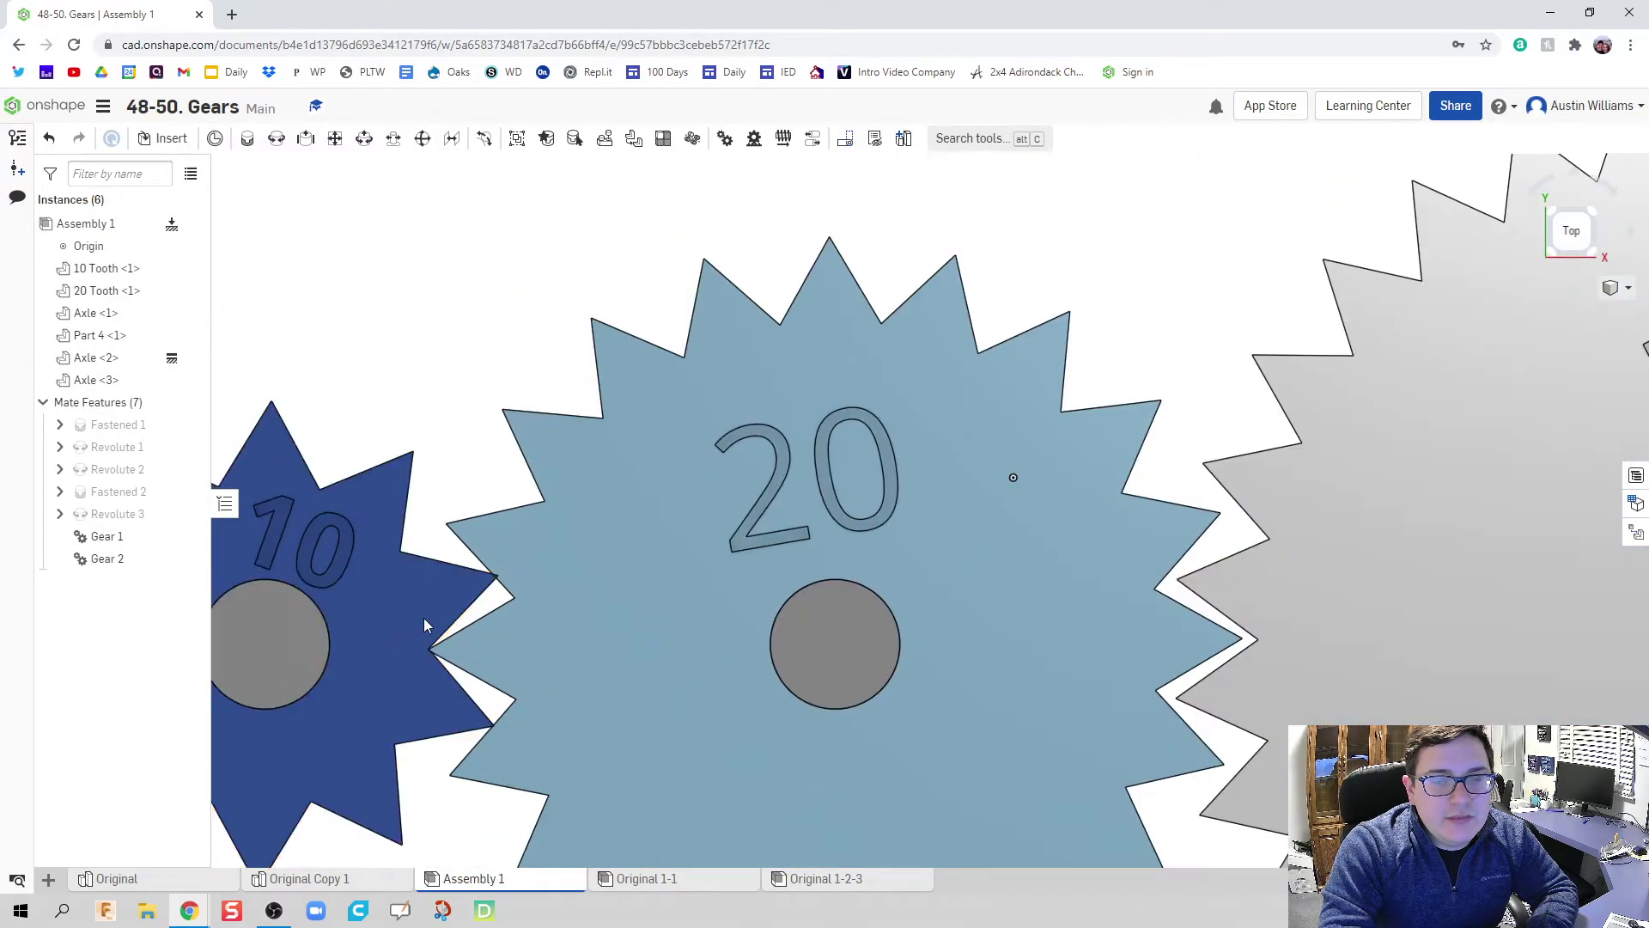
middle_drag(440, 618, 671, 526)
Change the Fastened 1 X offset to -2.225 in and test-rotate the gears
double_click(164, 427)
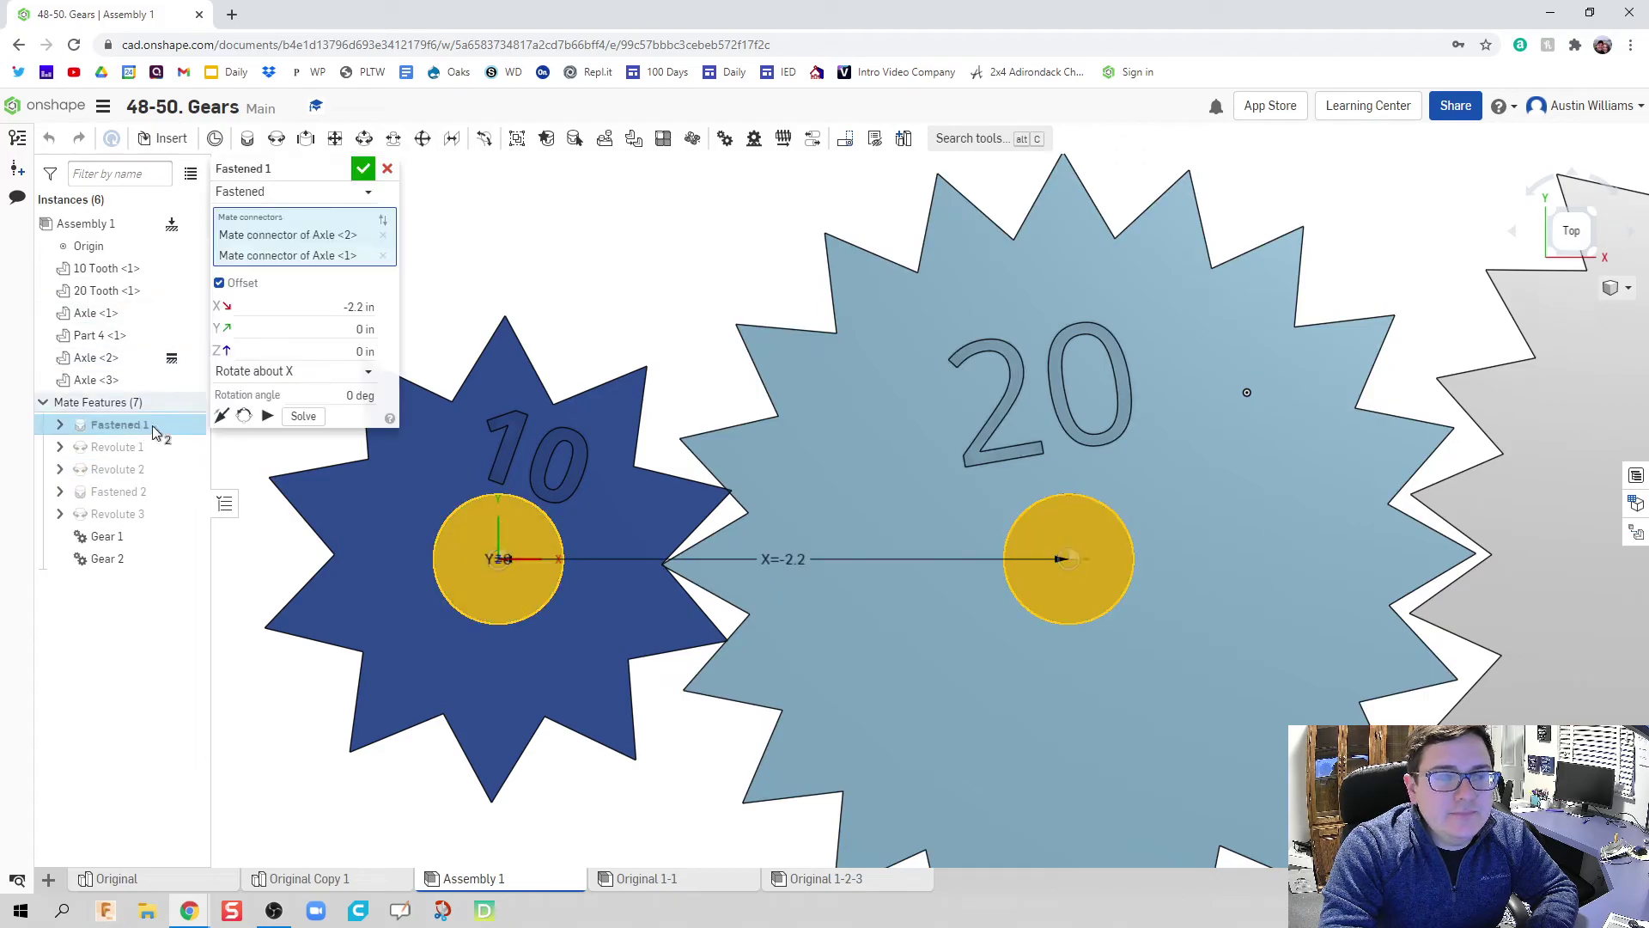
double_click(367, 306)
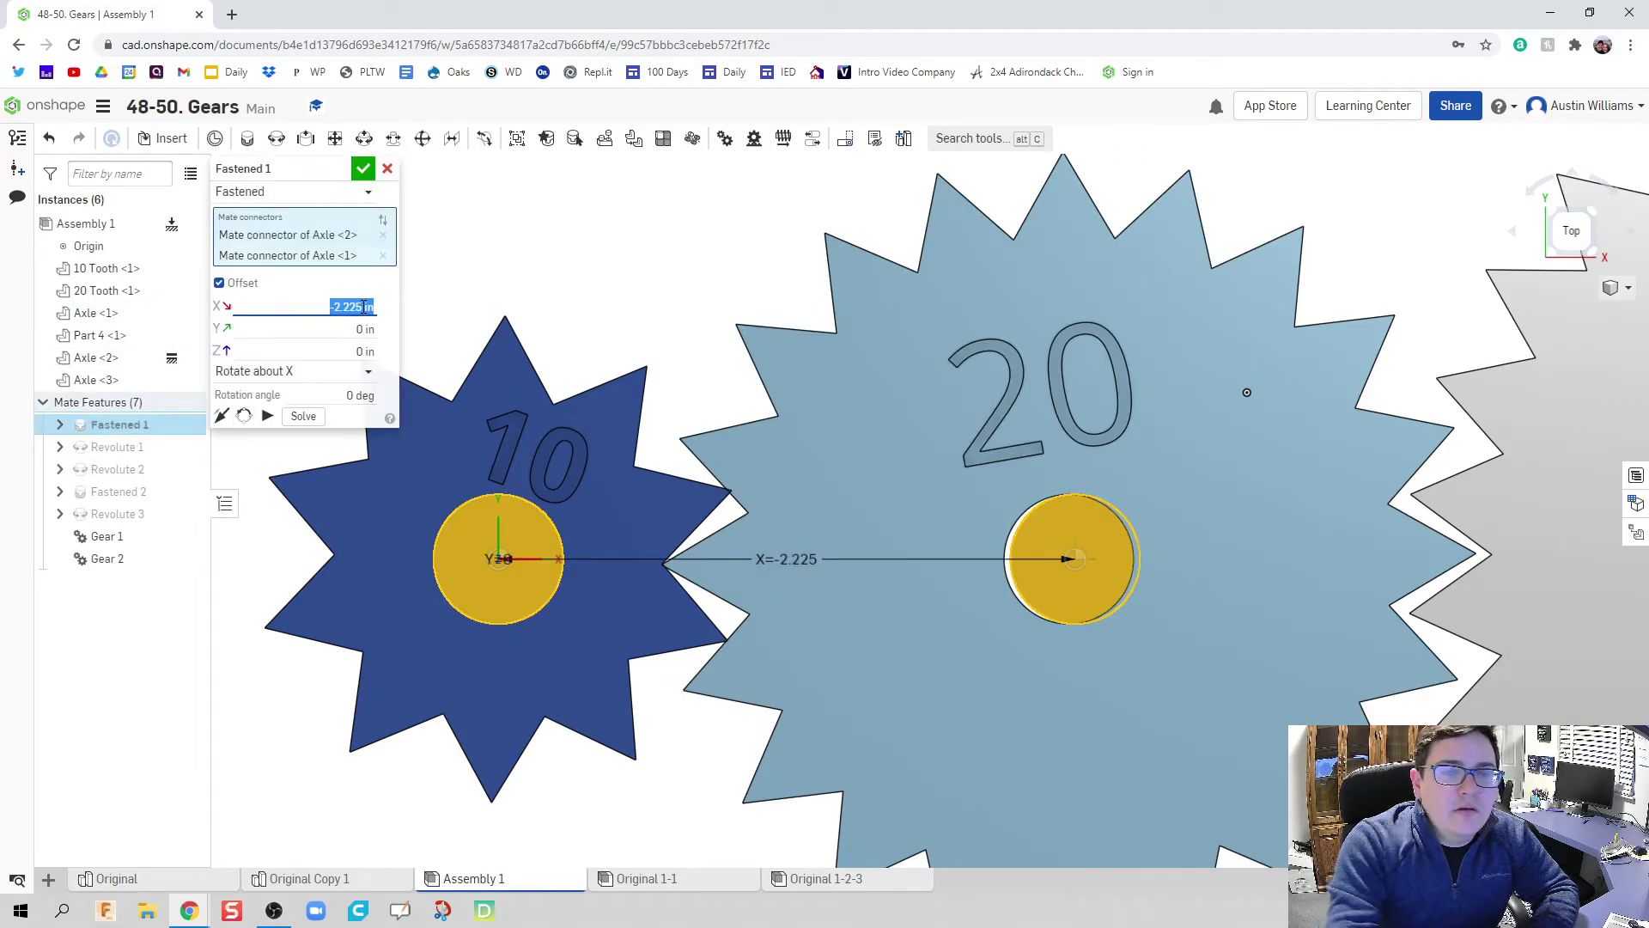
click(363, 168)
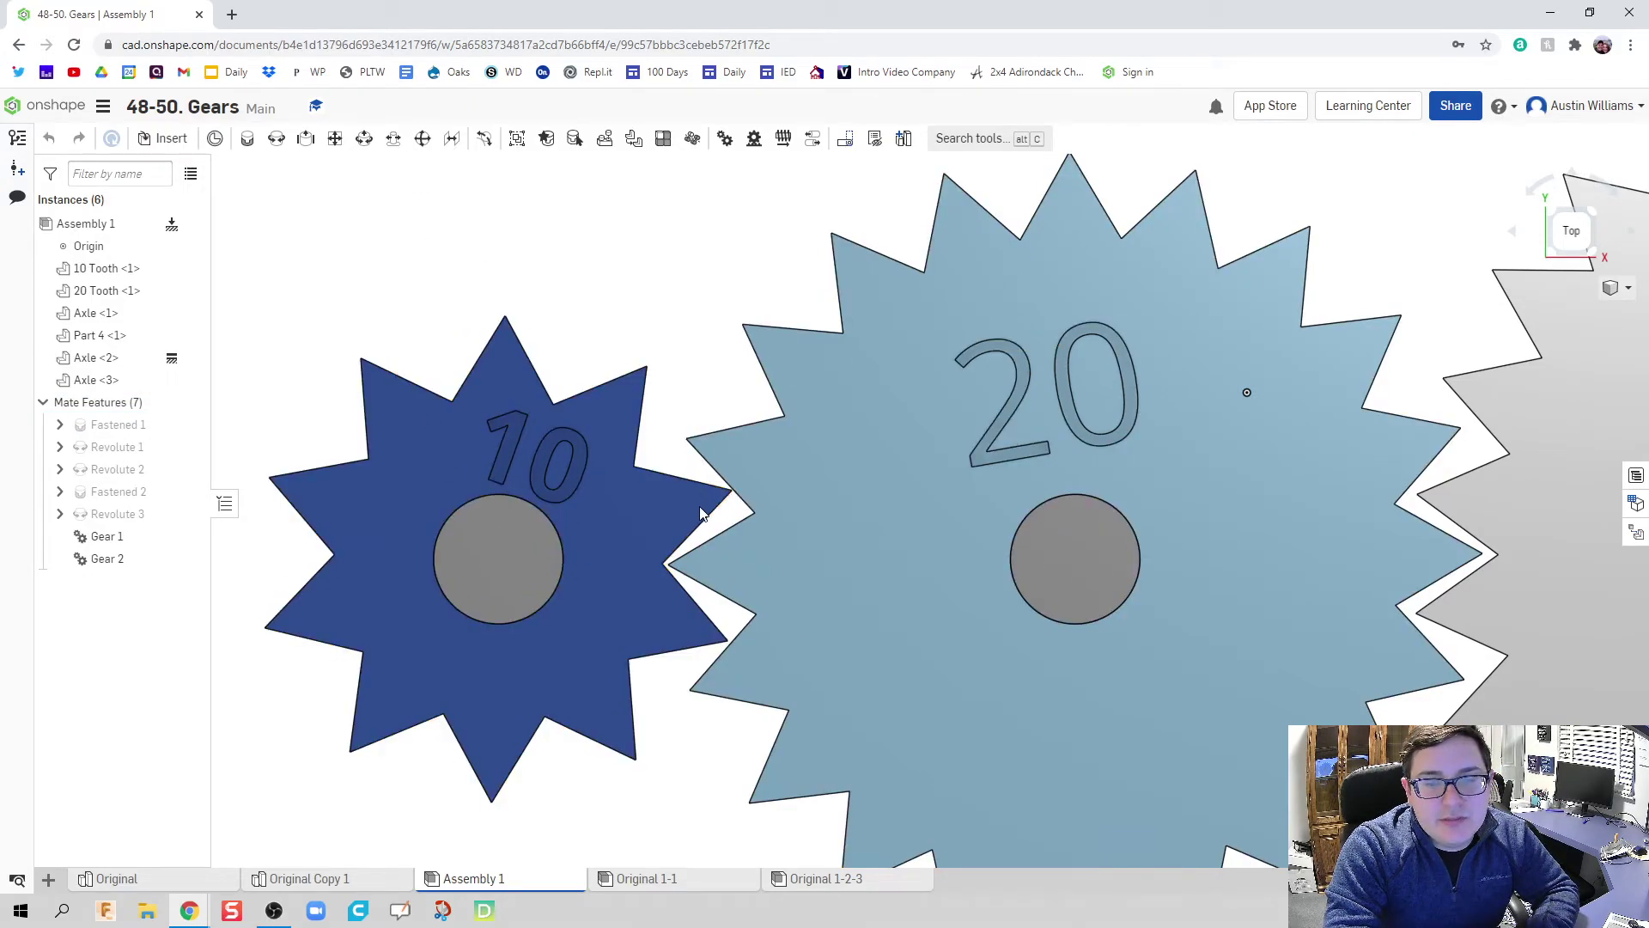
drag(700, 546, 655, 610)
Reopen Fastened 1 and edit its X offset back to -2.2 in
double_click(116, 424)
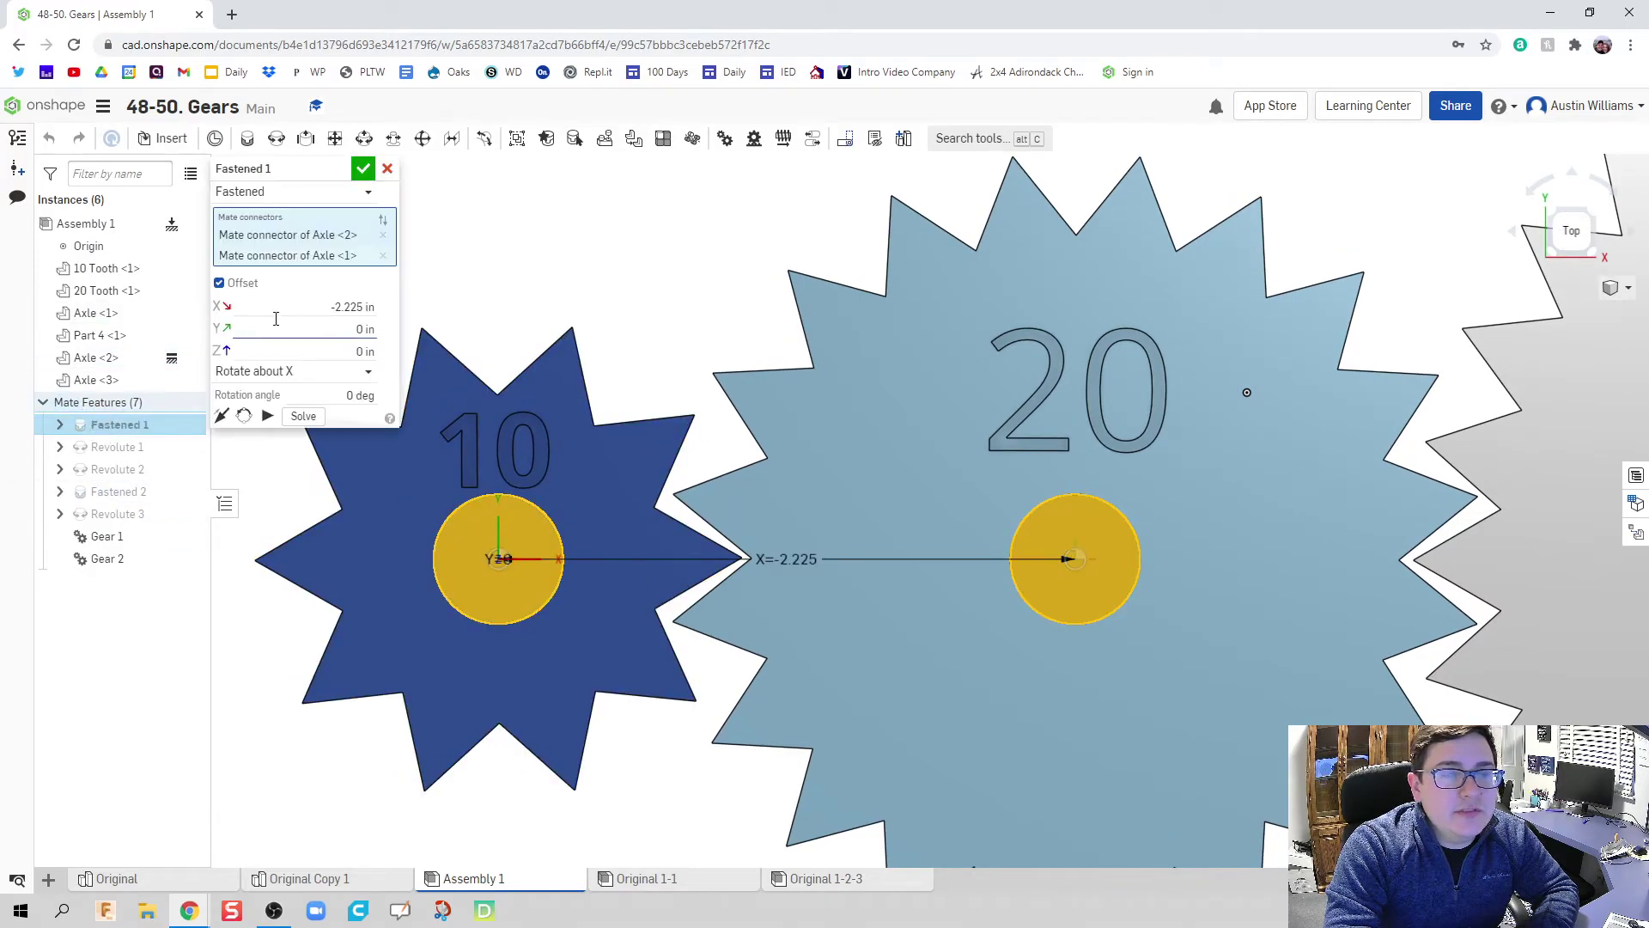
click(358, 308)
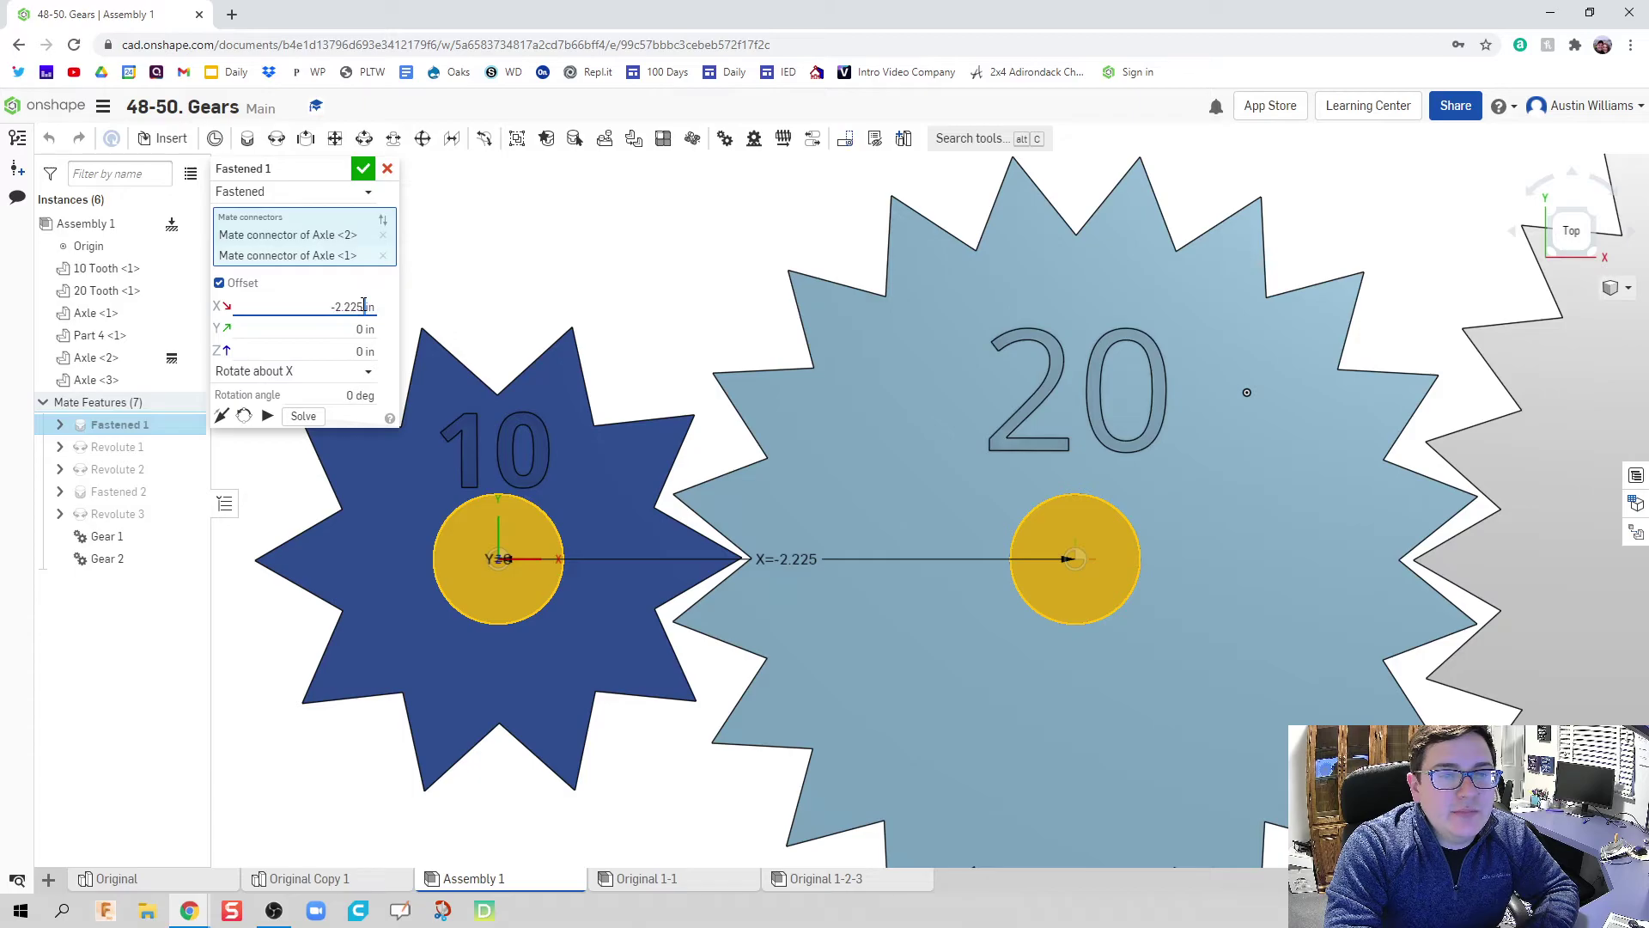
key(BackSpace)
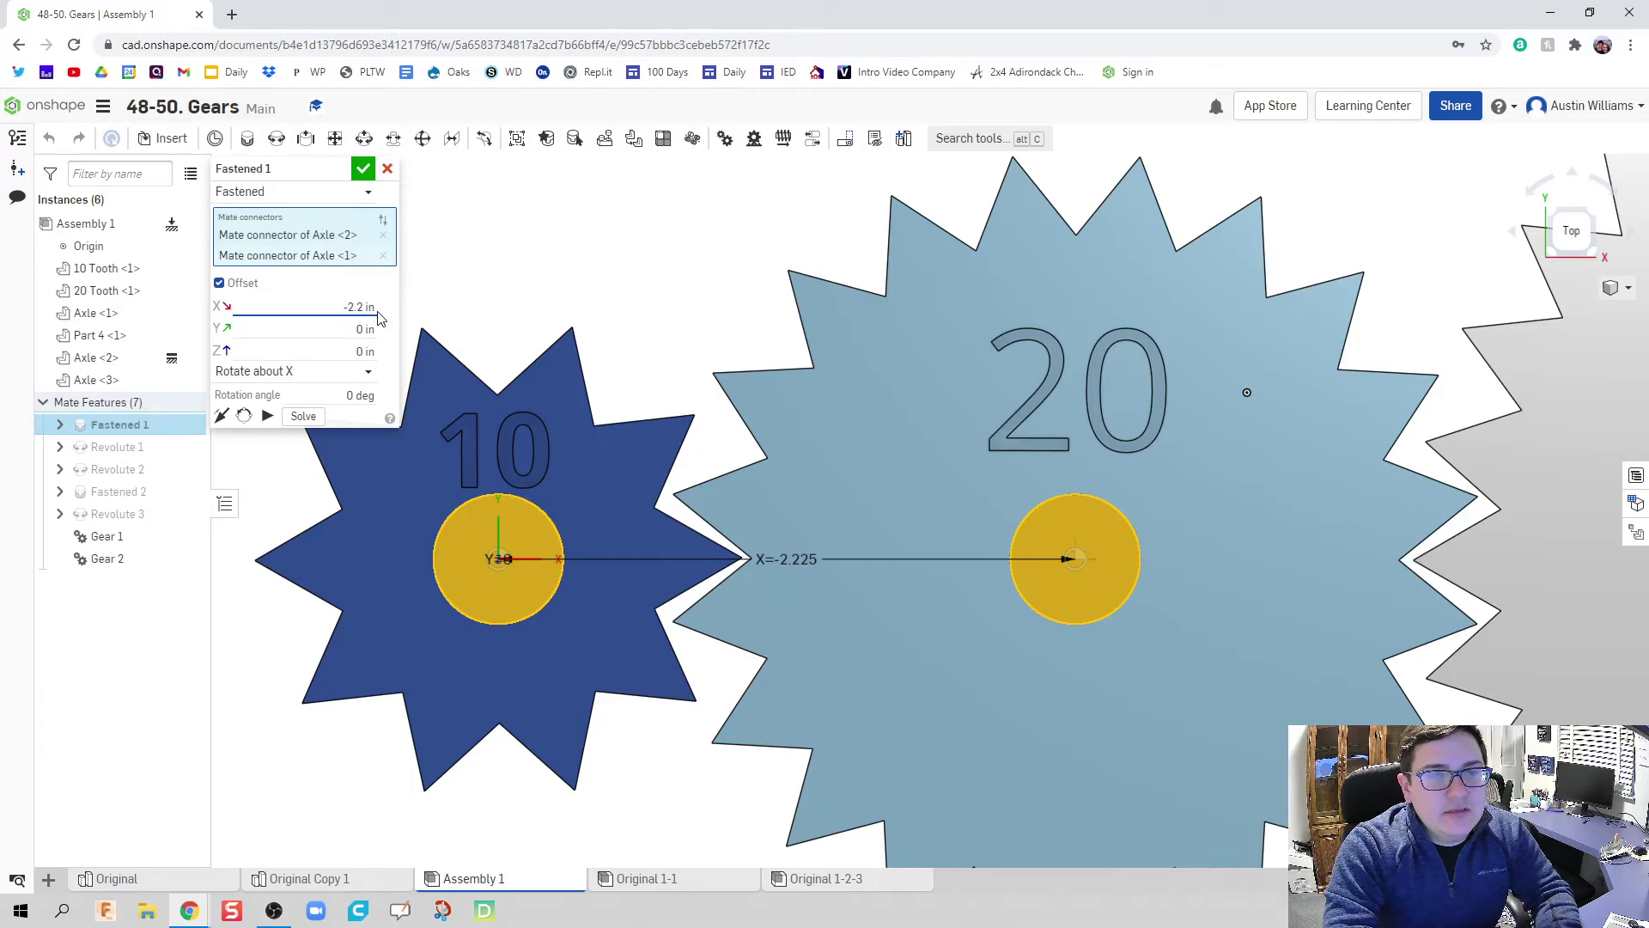
Confirm the Fastened 1 offset at -2.2 in and bring the 20 and 30 gears into view
click(363, 168)
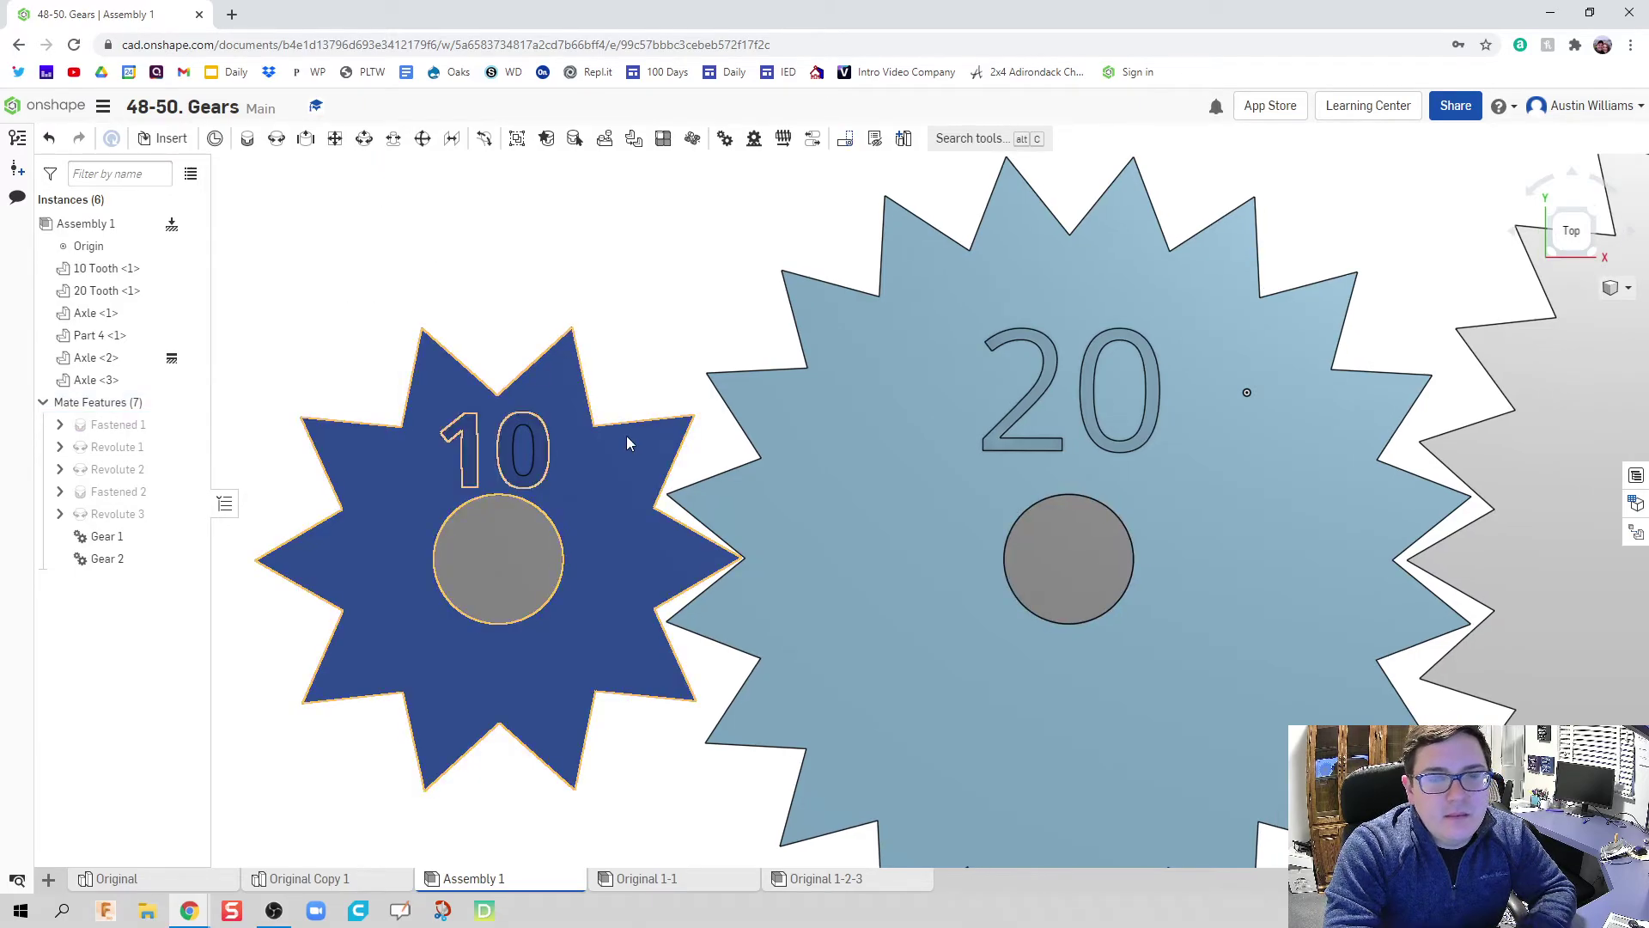
scroll(699, 496, down, 5)
middle_drag(904, 548, 735, 552)
scroll(916, 554, up, 6)
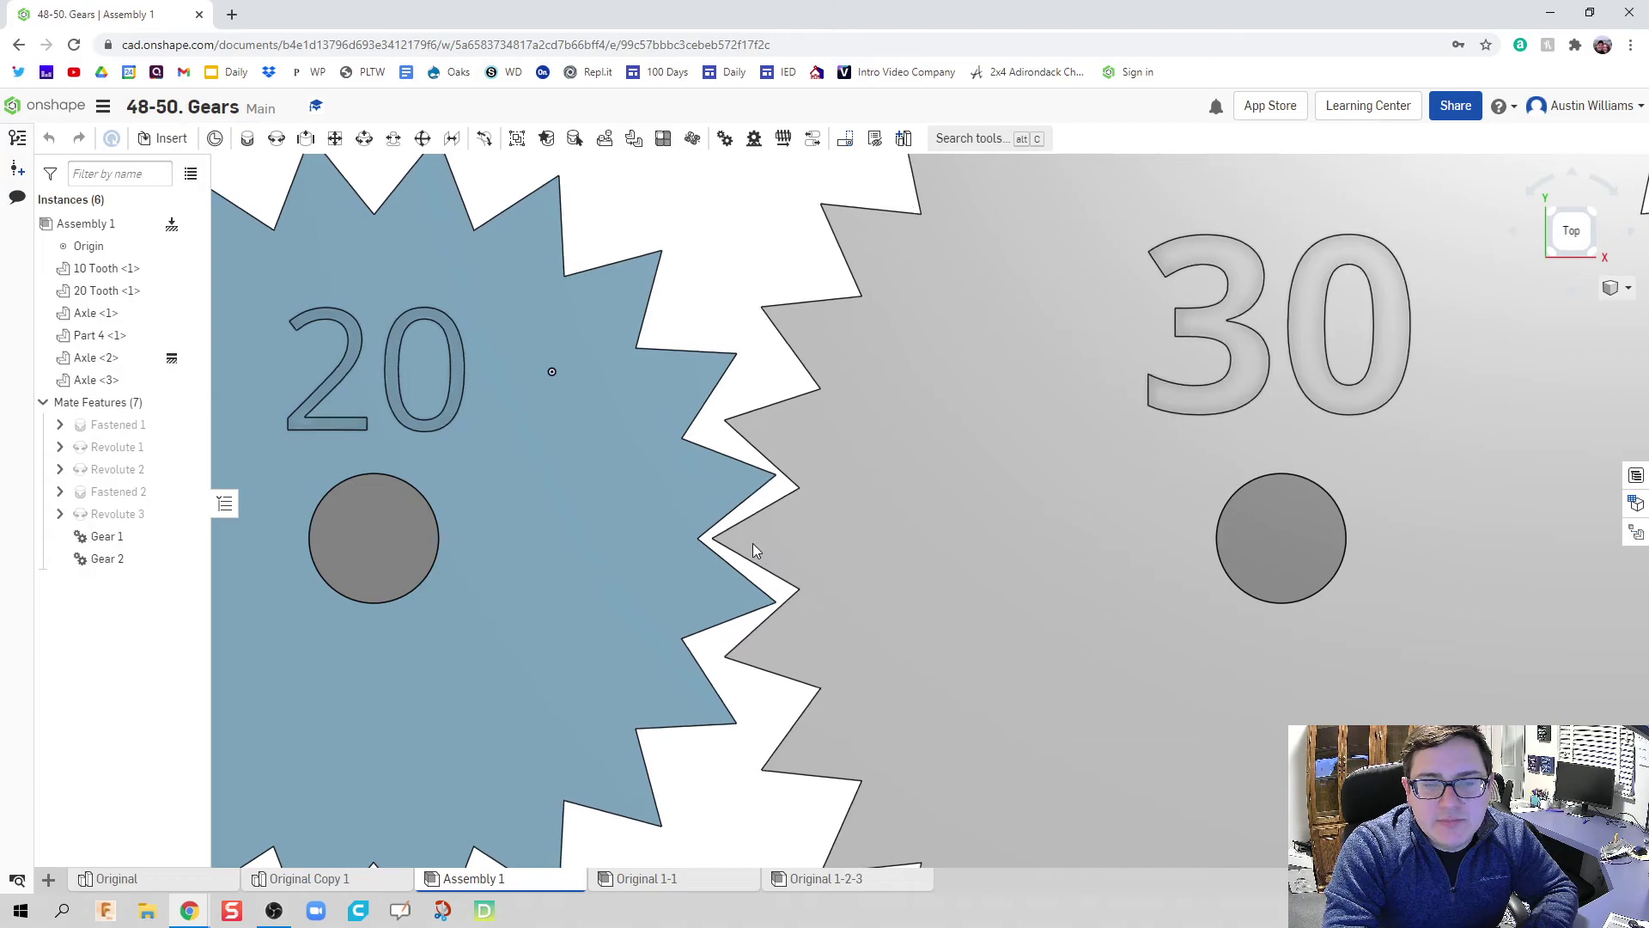
Change the Fastened 2 X offset from 3.5 in to 3.455 in
right_click(101, 494)
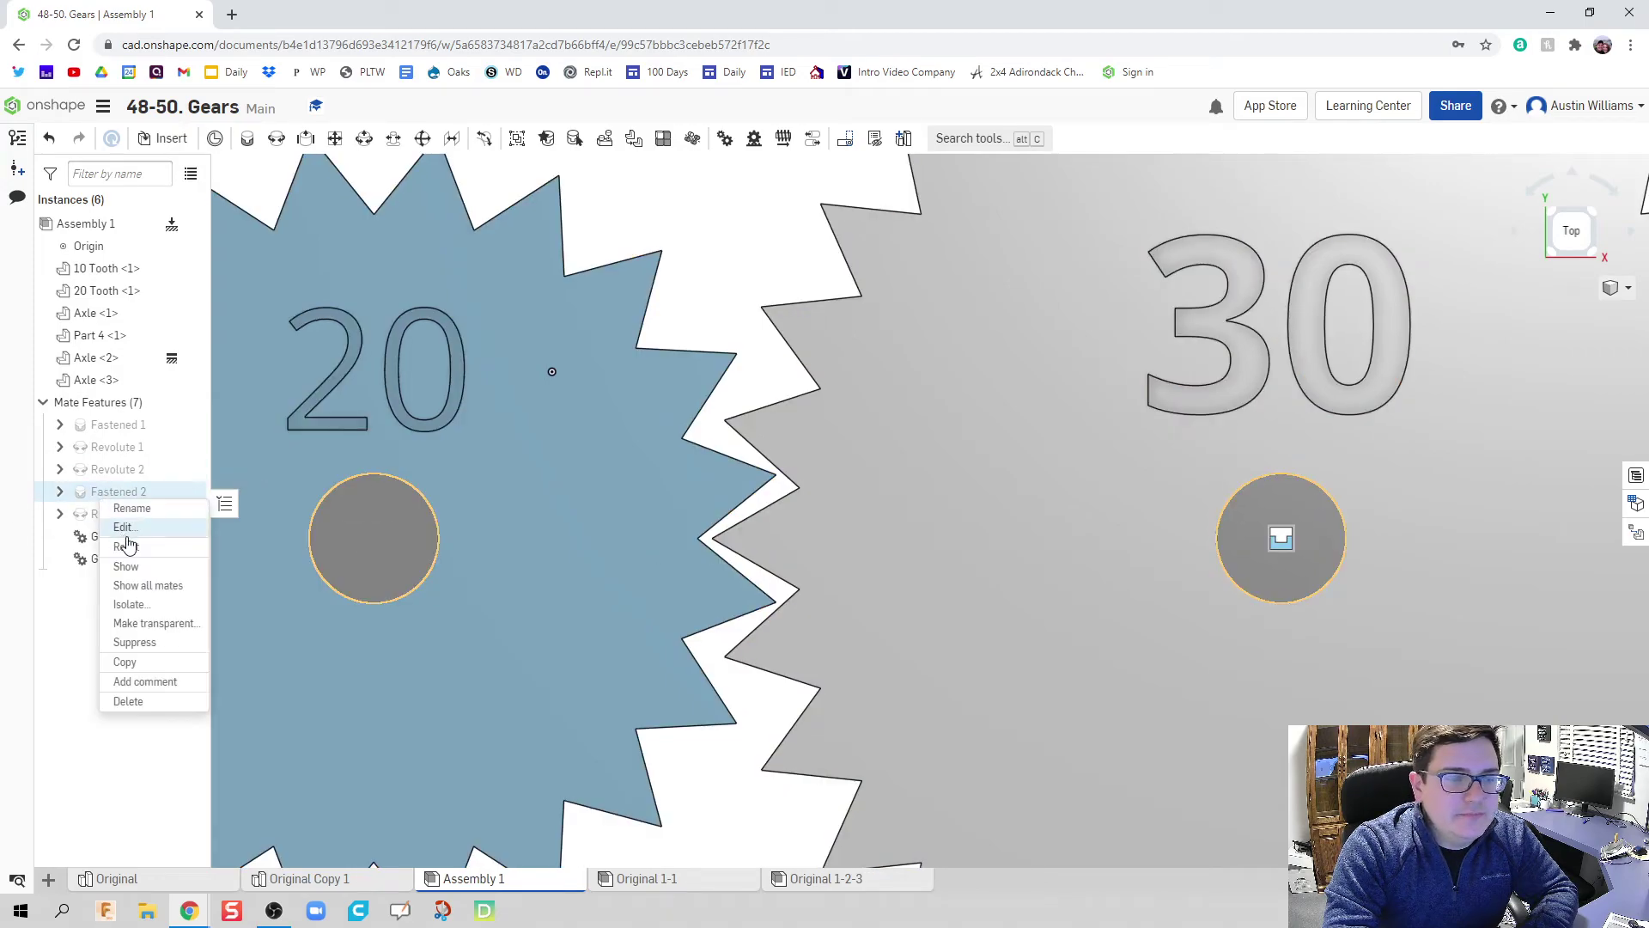
click(124, 527)
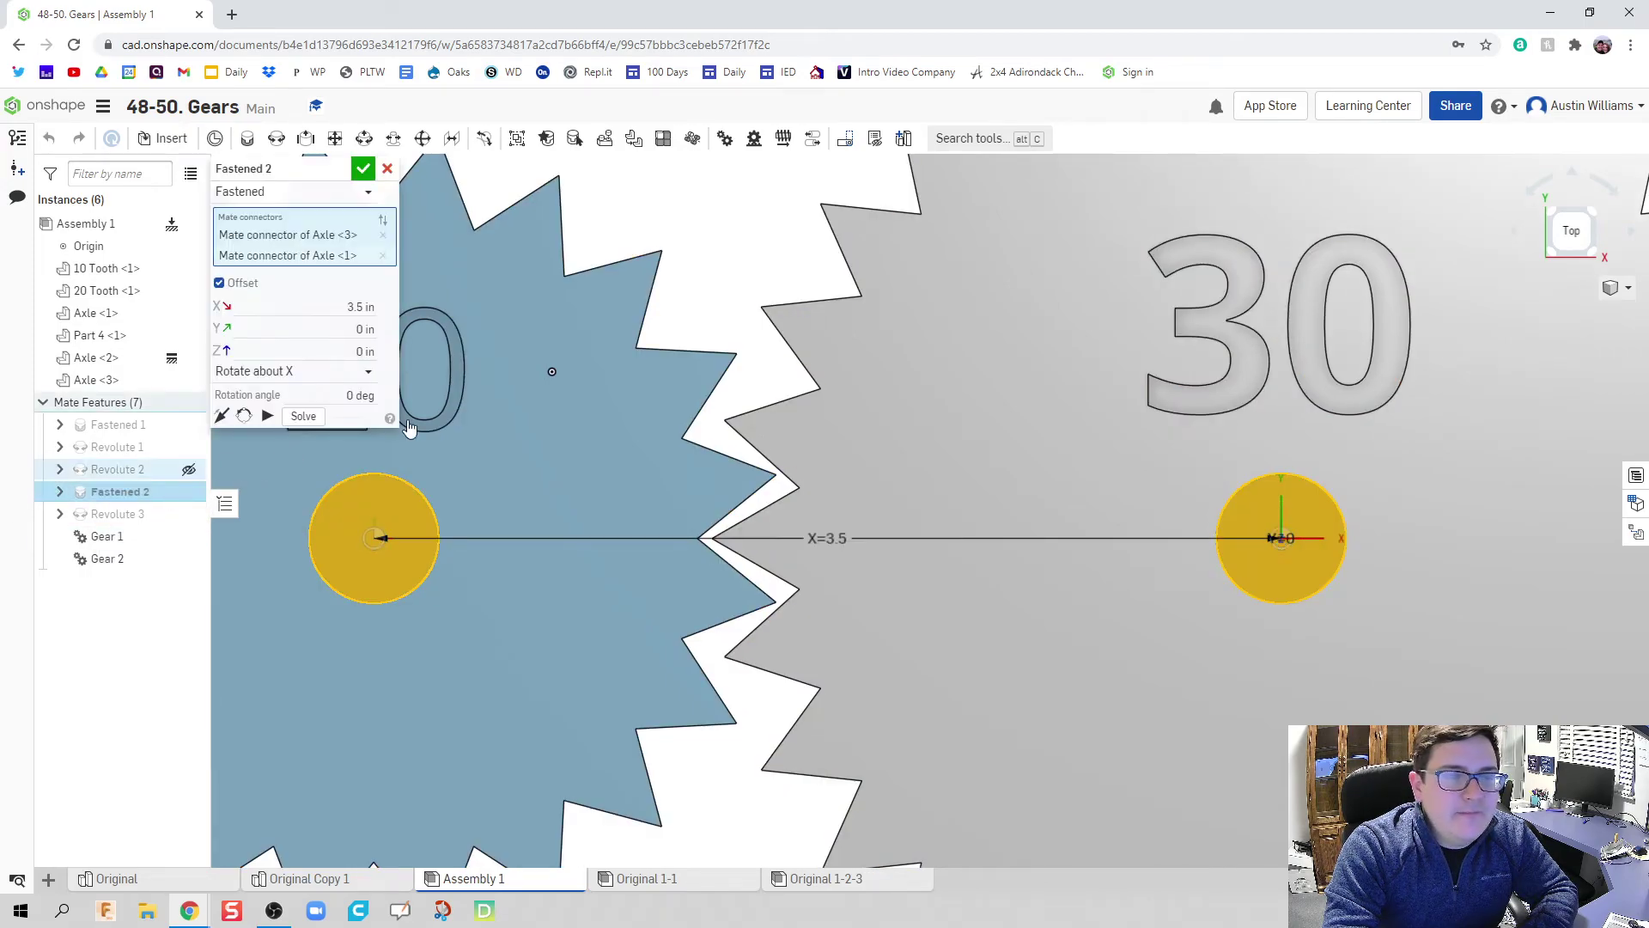
click(372, 310)
key(BackSpace)
key(BackSpace)
text(.455)
key(Return)
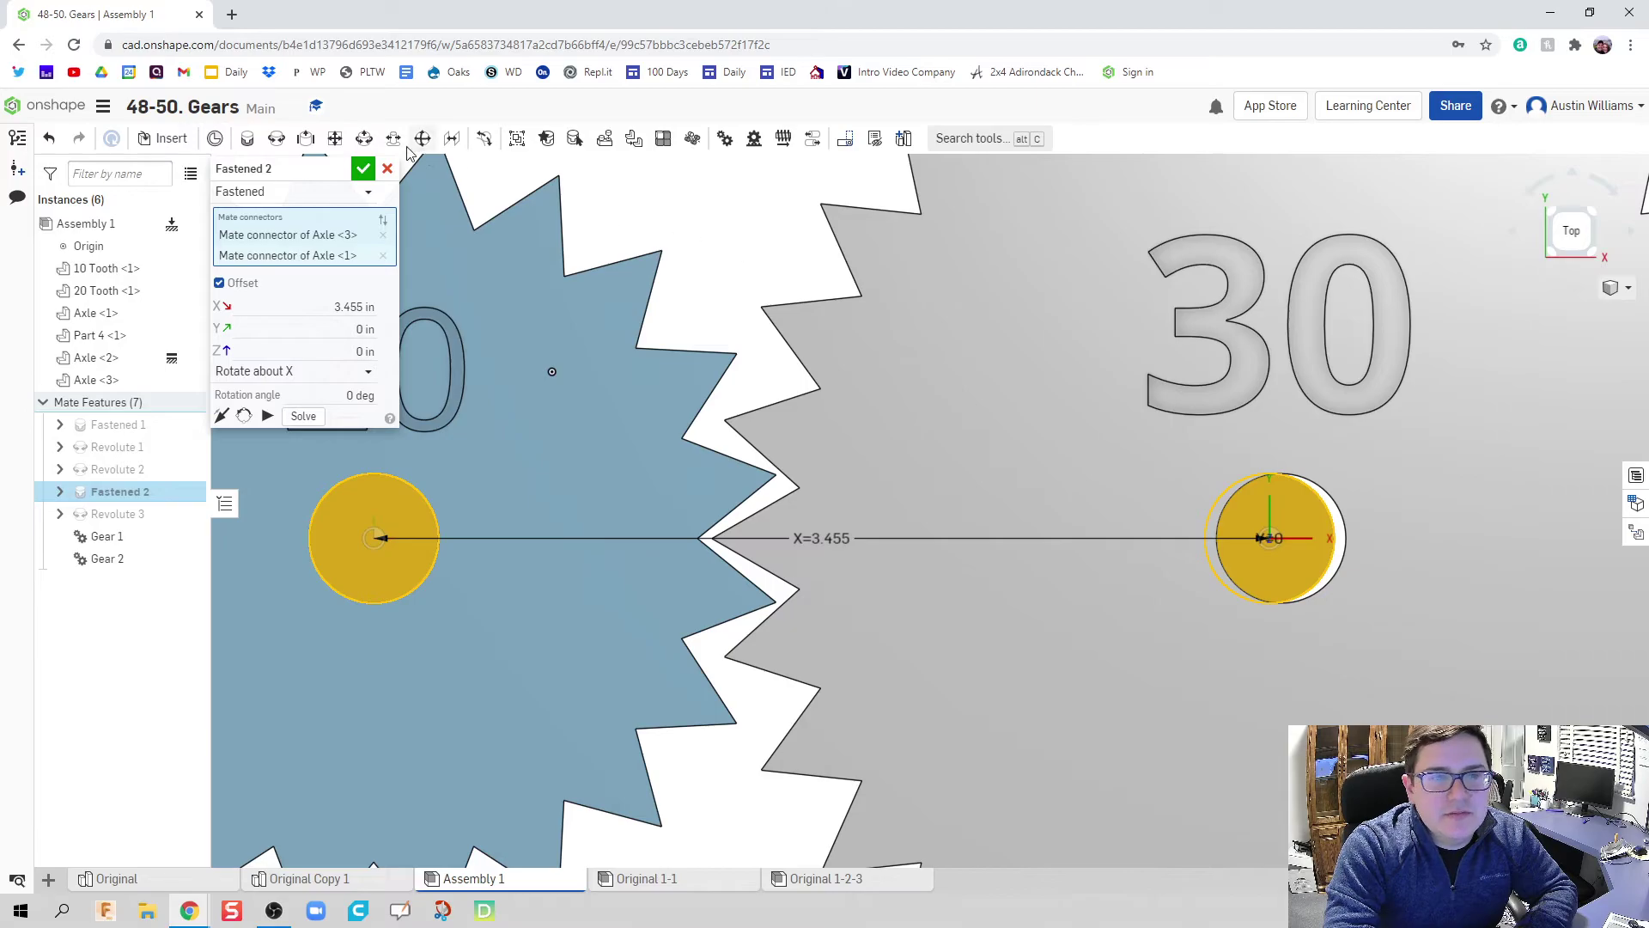
click(364, 170)
scroll(873, 579, down, 5)
mouse_move(866, 560)
mouse_down()
mouse_move(868, 452)
mouse_move(884, 577)
mouse_move(987, 620)
mouse_move(946, 615)
mouse_move(873, 557)
mouse_move(871, 530)
mouse_move(868, 546)
mouse_up()
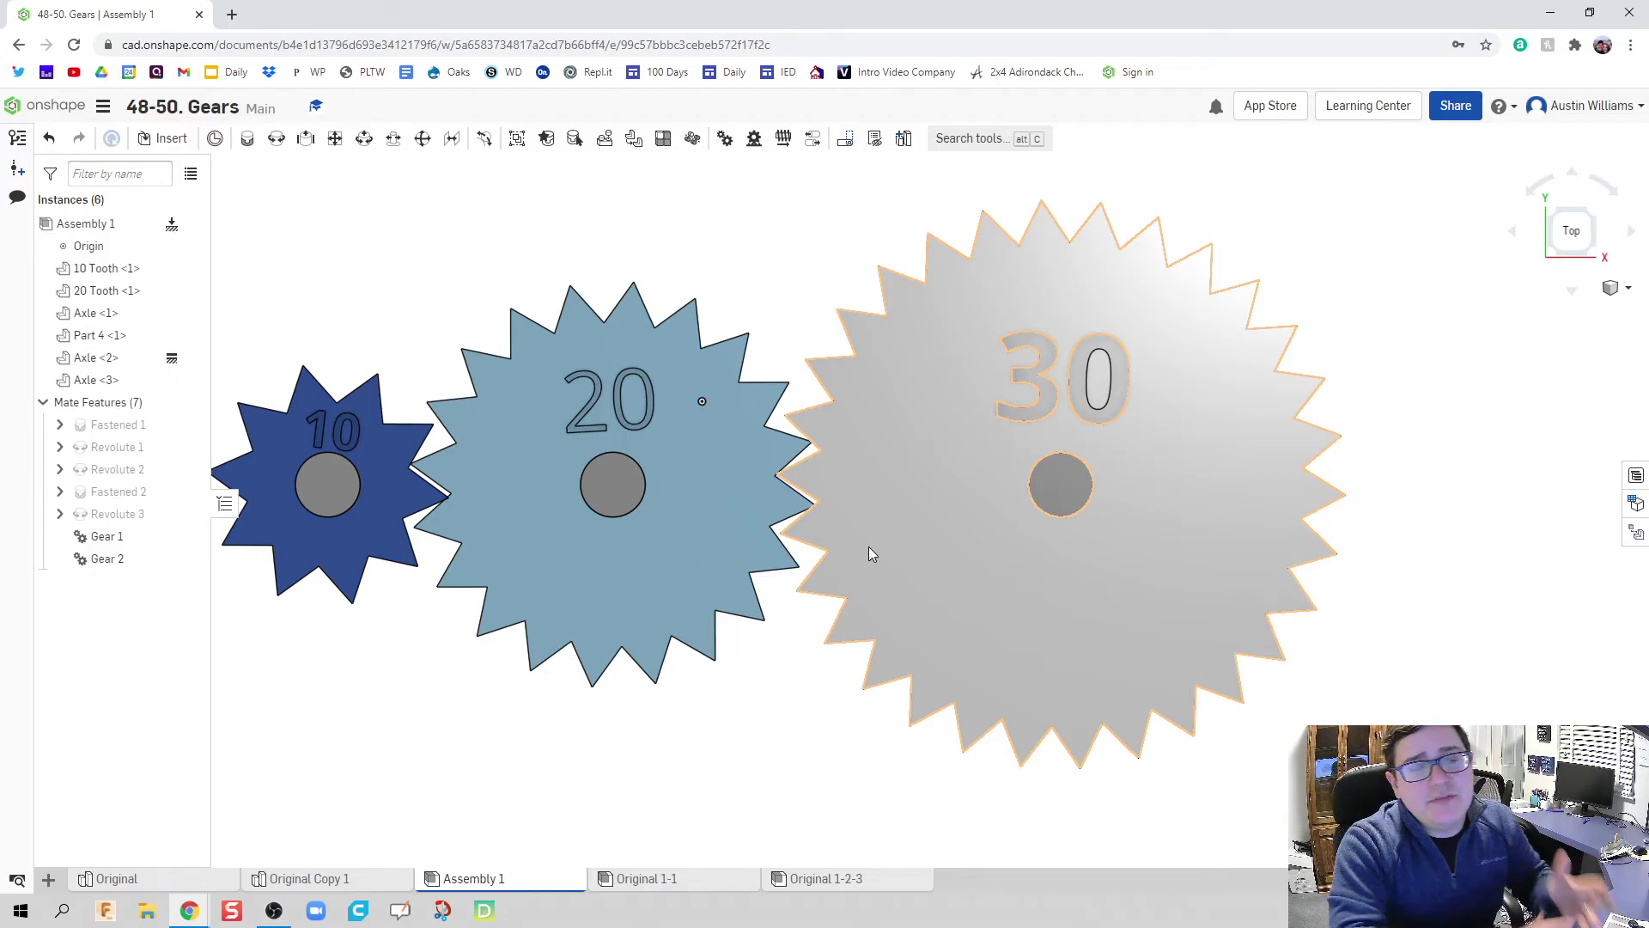
Turn off Reverse direction in the Gear 2 relation
double_click(123, 560)
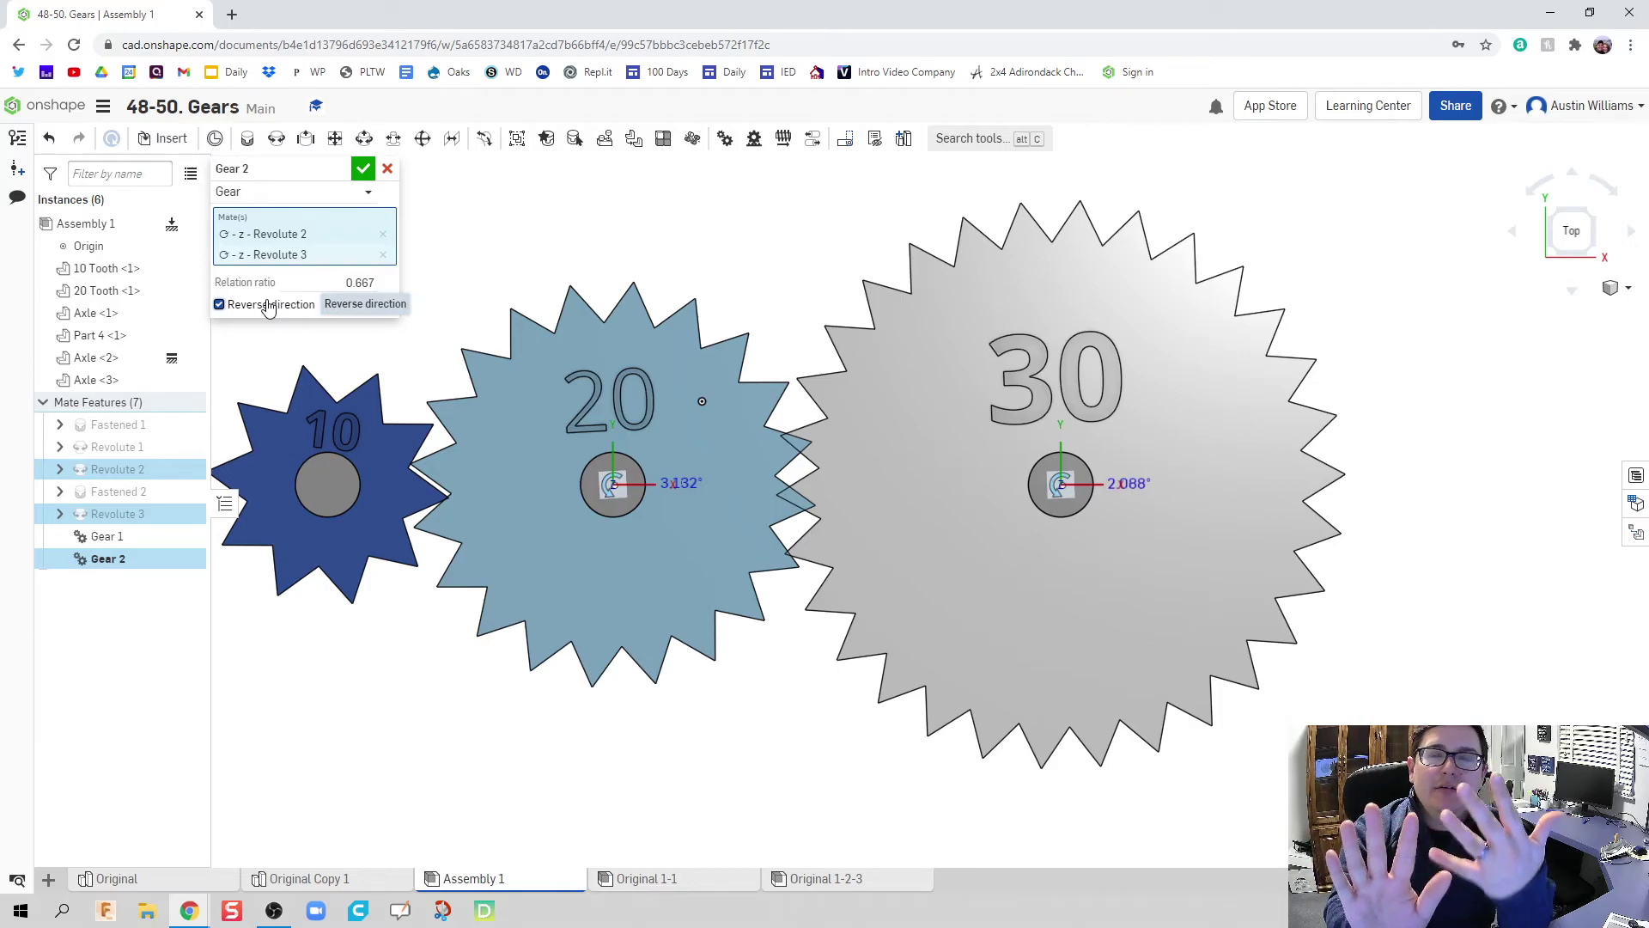
click(268, 305)
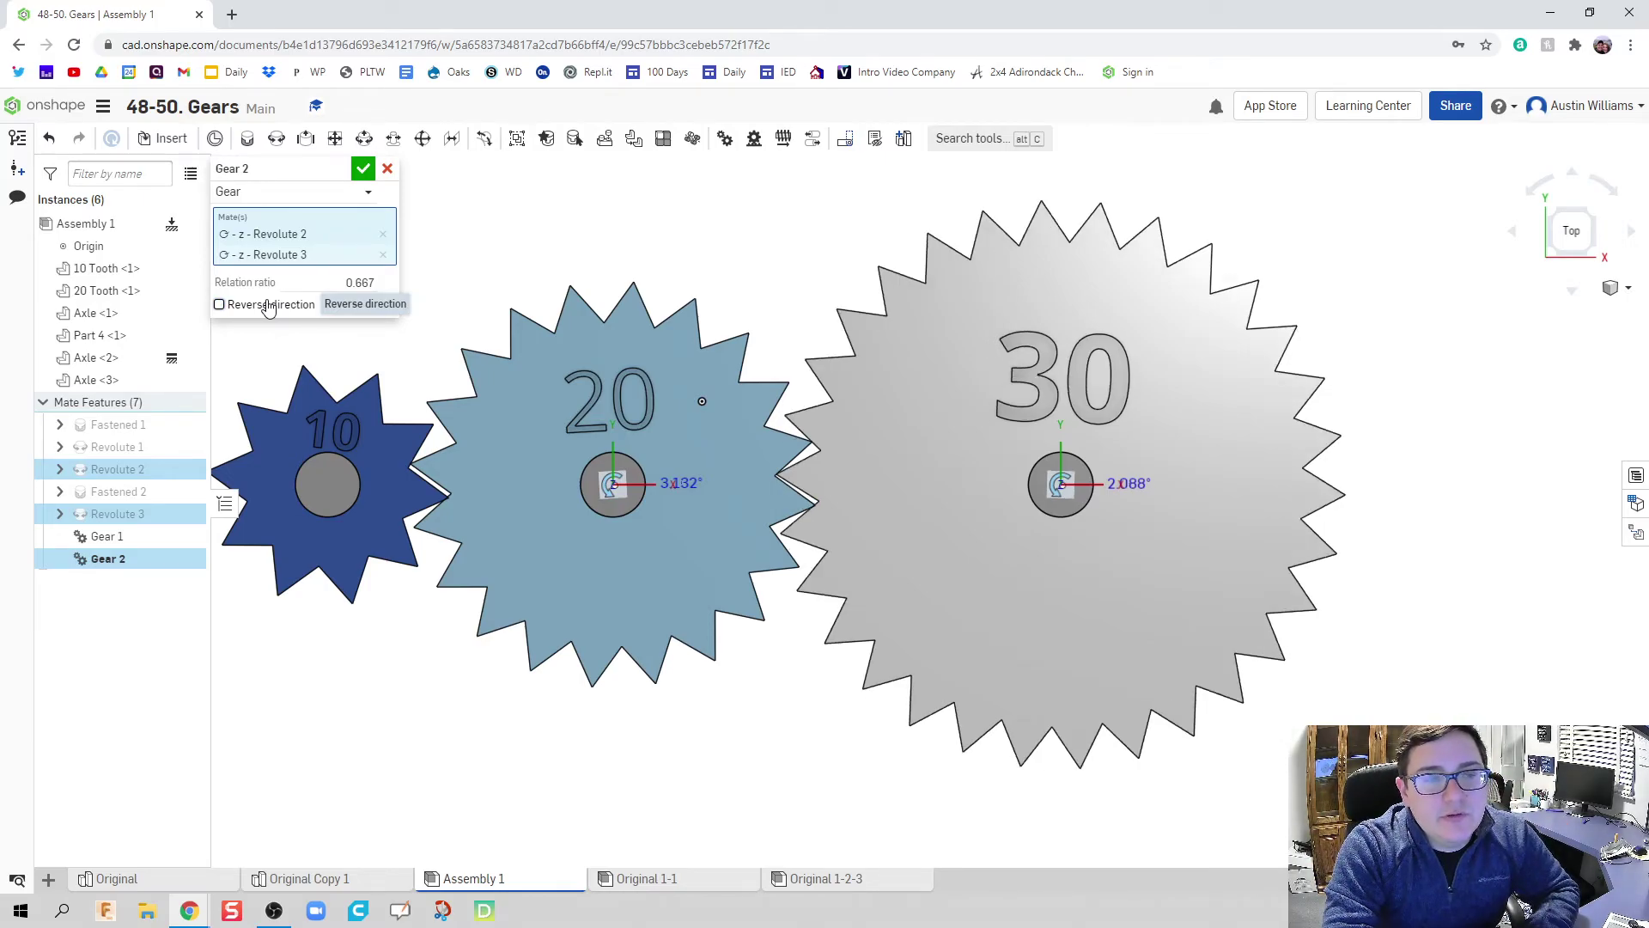
Rotate Revolute 3's second mate connector 4 deg about Z so the 30-tooth teeth align
click(388, 169)
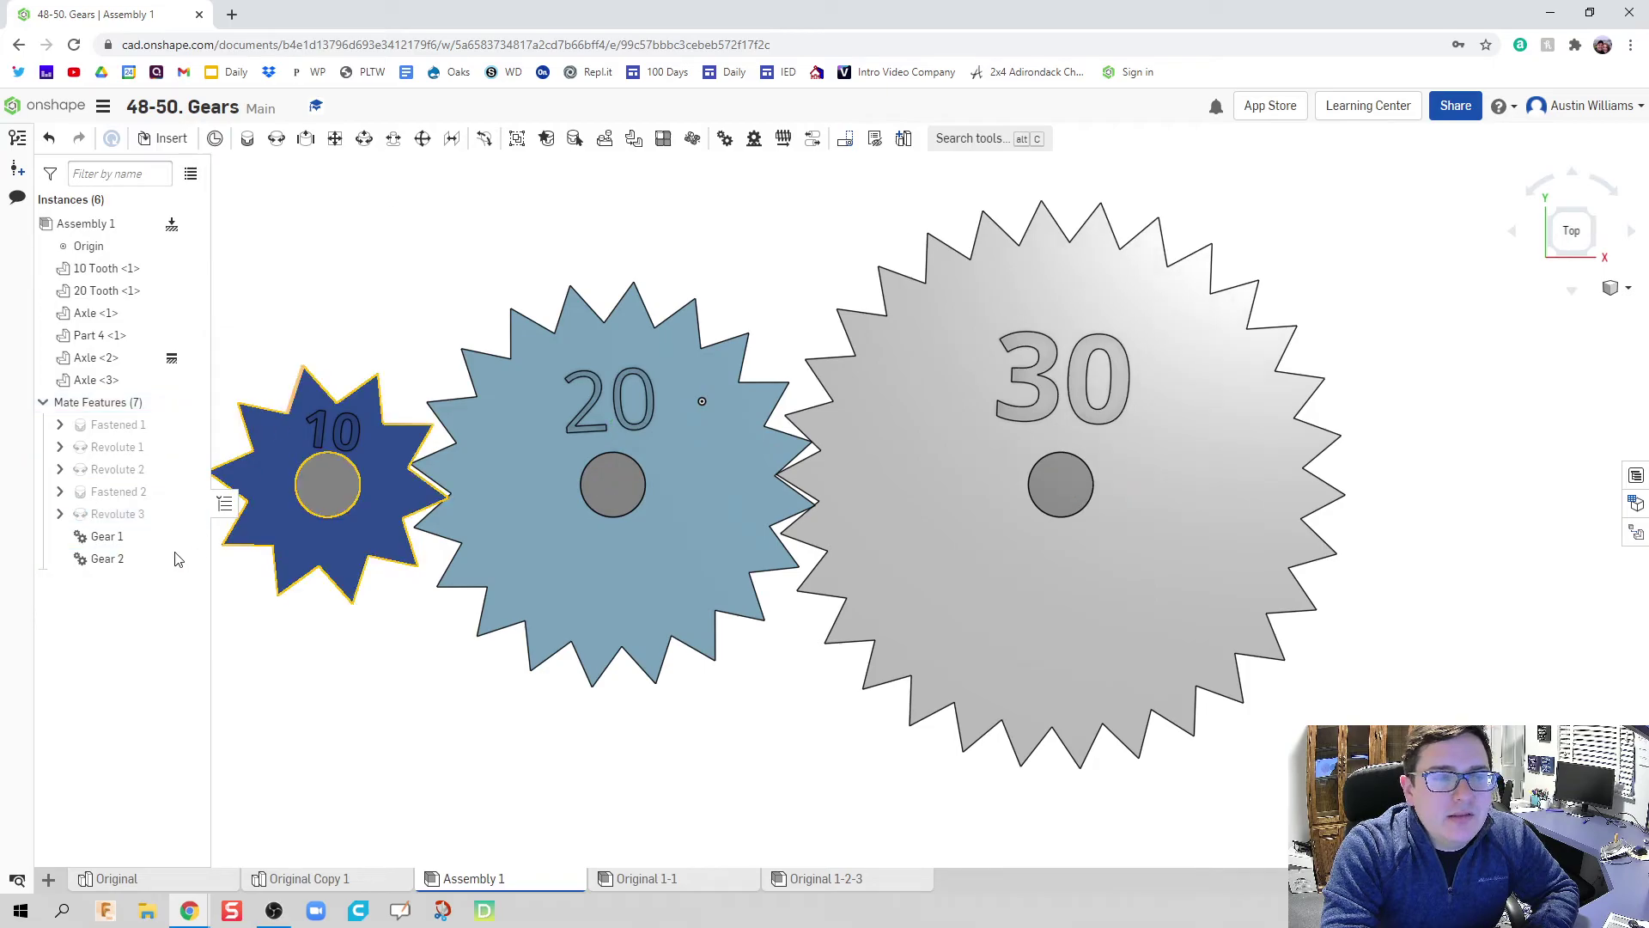
click(59, 514)
right_click(120, 559)
double_click(120, 559)
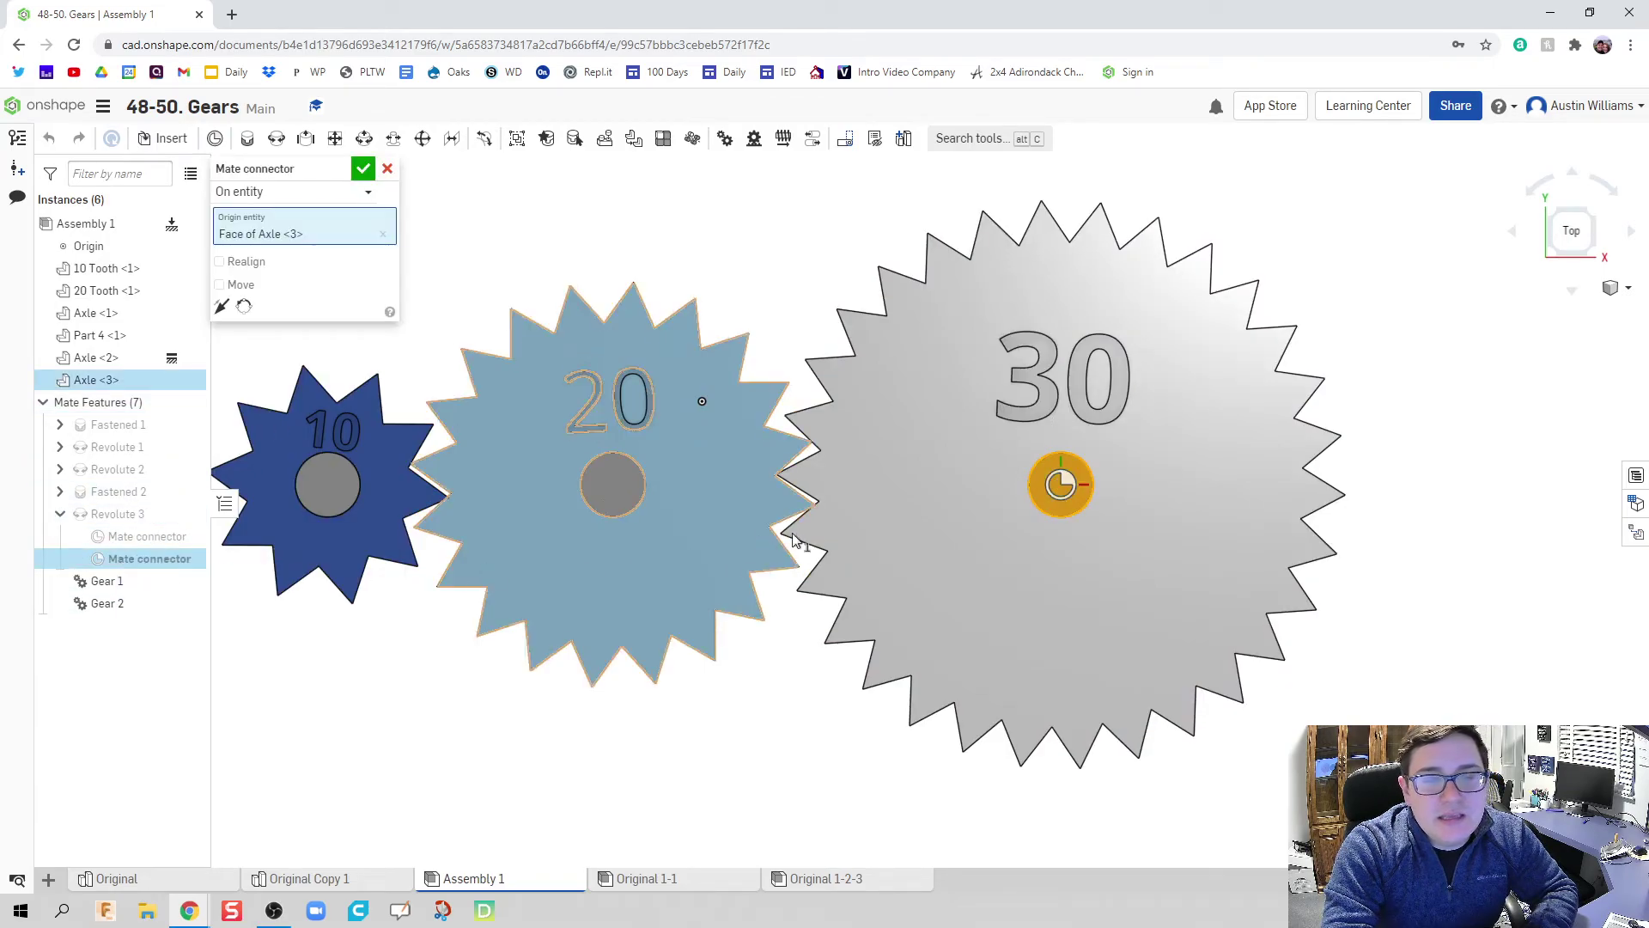
click(220, 285)
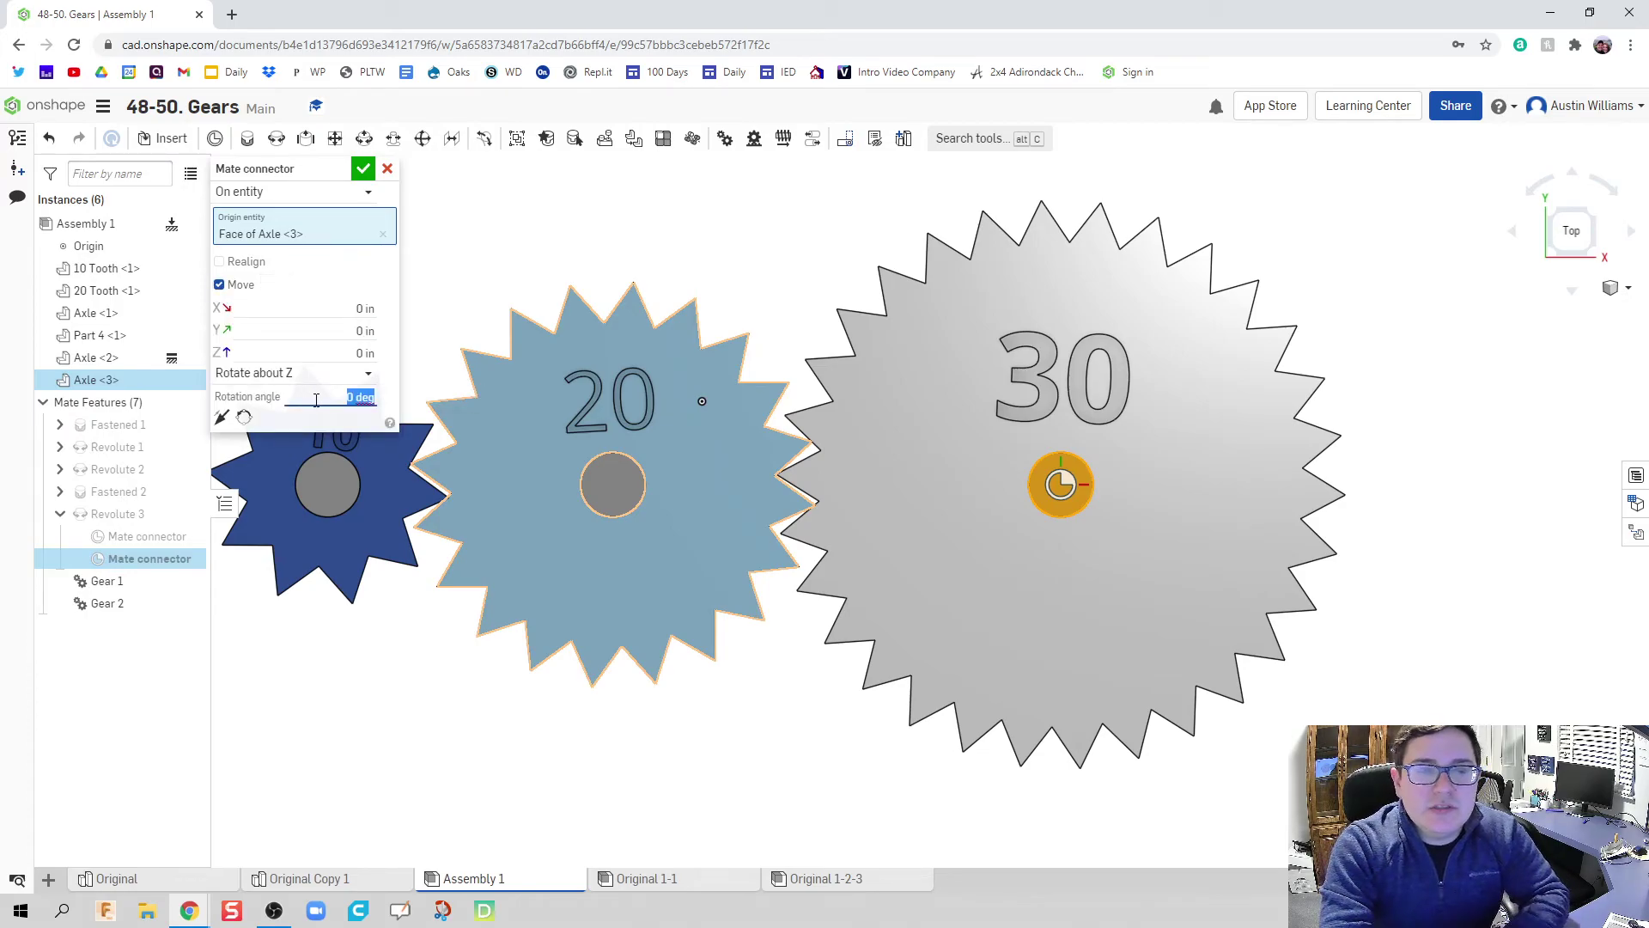
scroll(838, 464, up, 3)
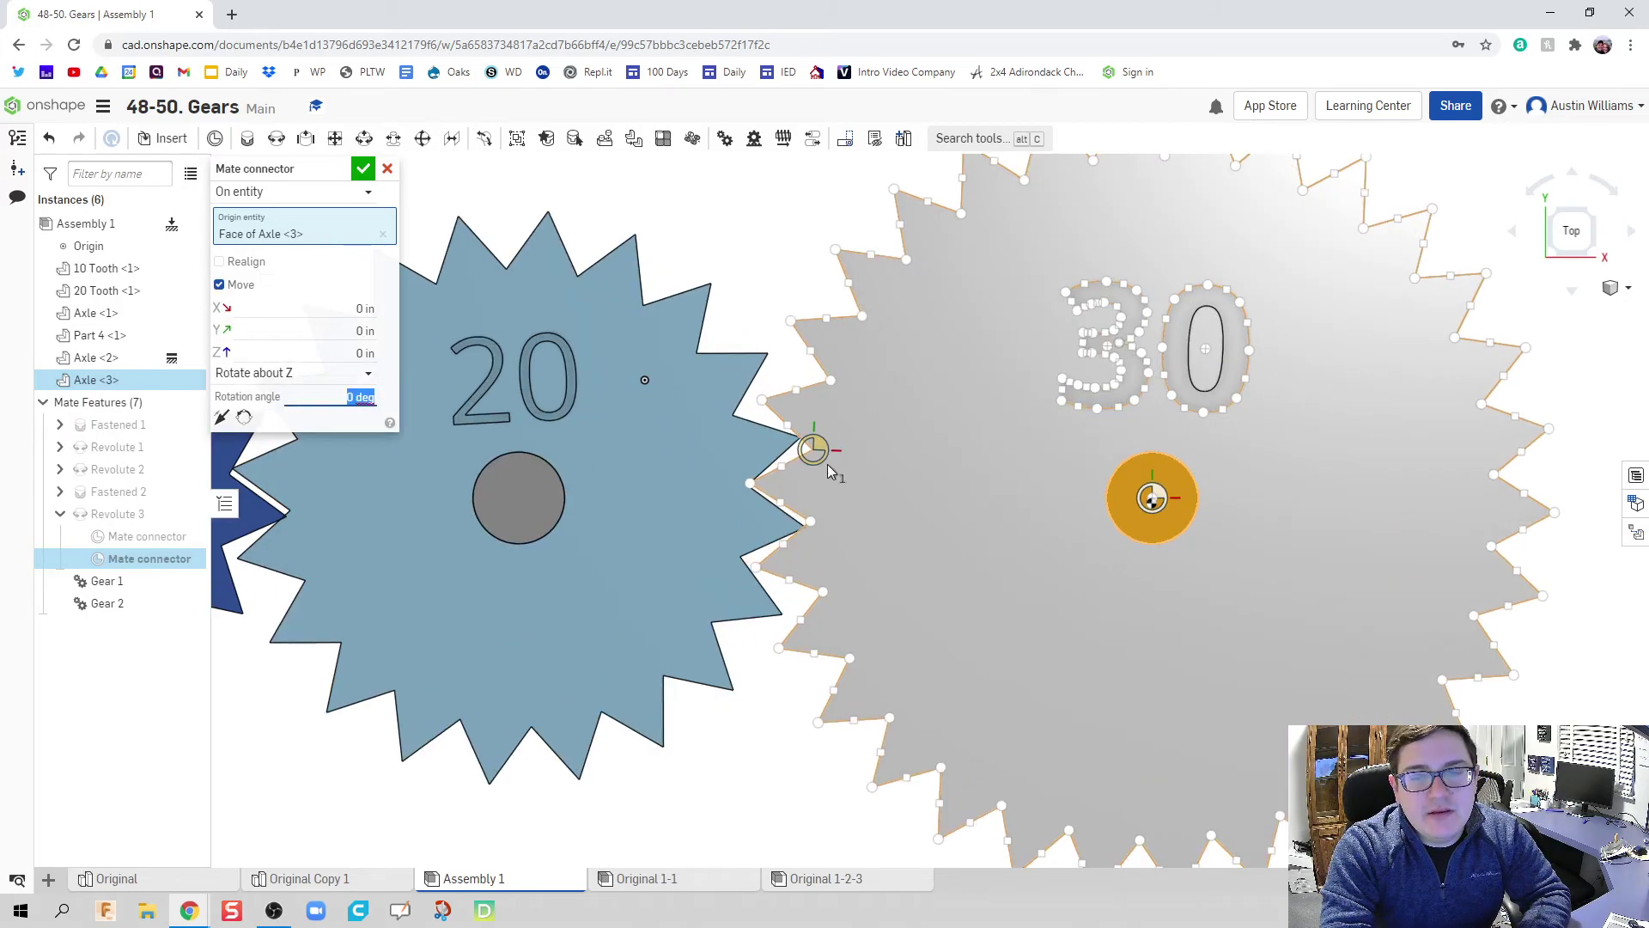
text(4)
click(700, 828)
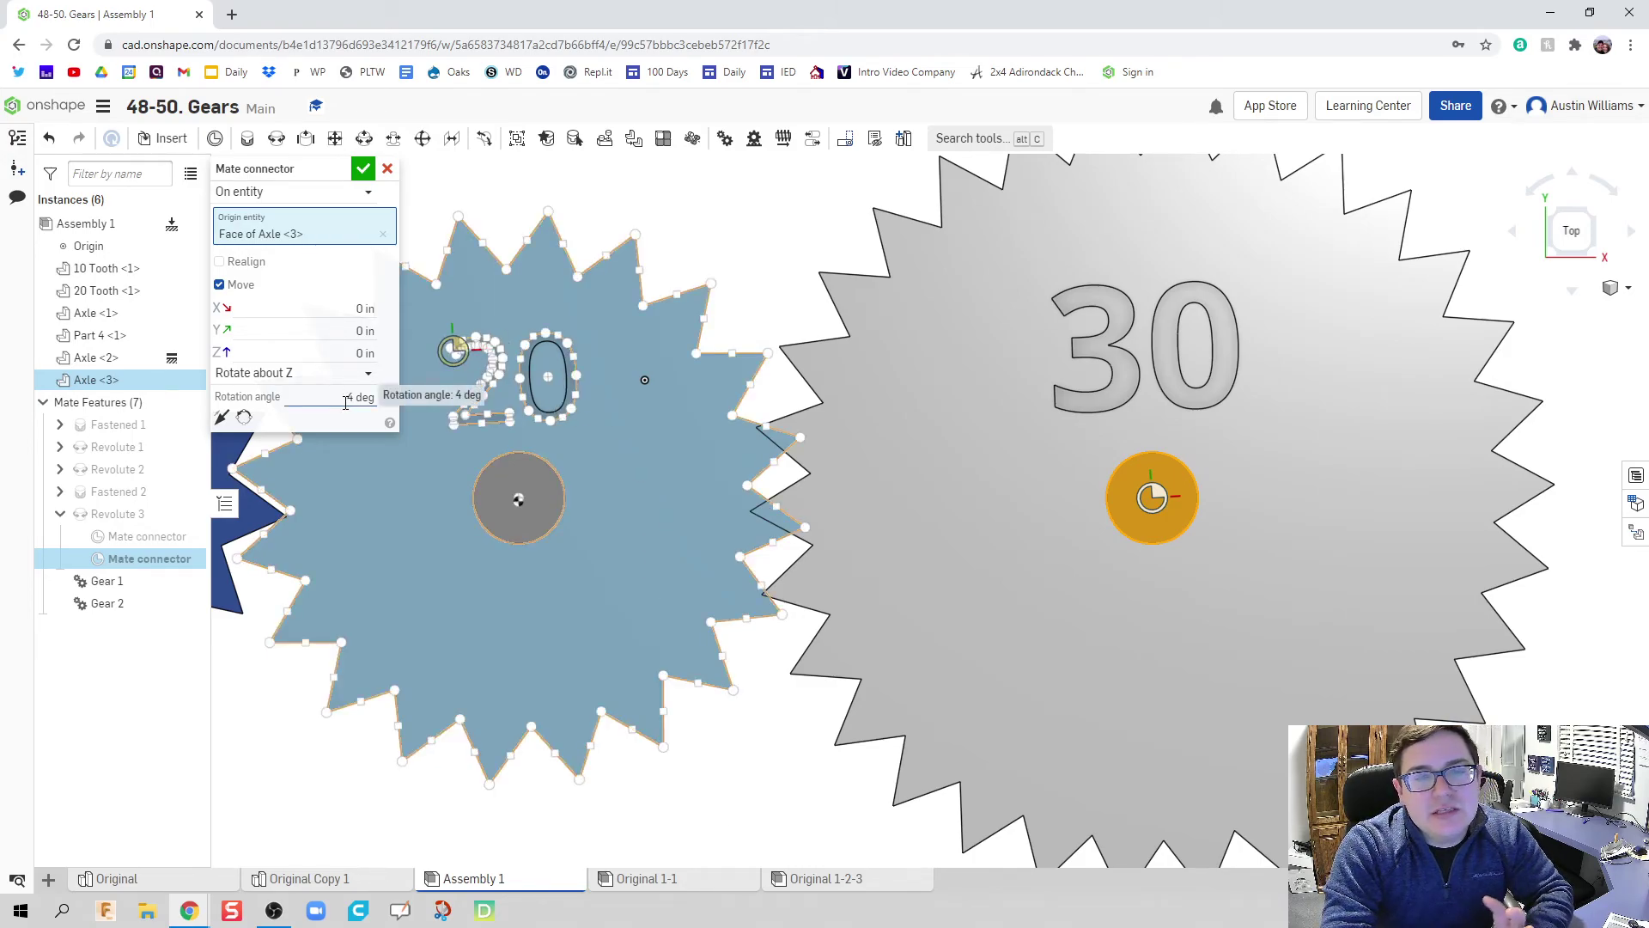
click(387, 169)
scroll(729, 476, down, 10)
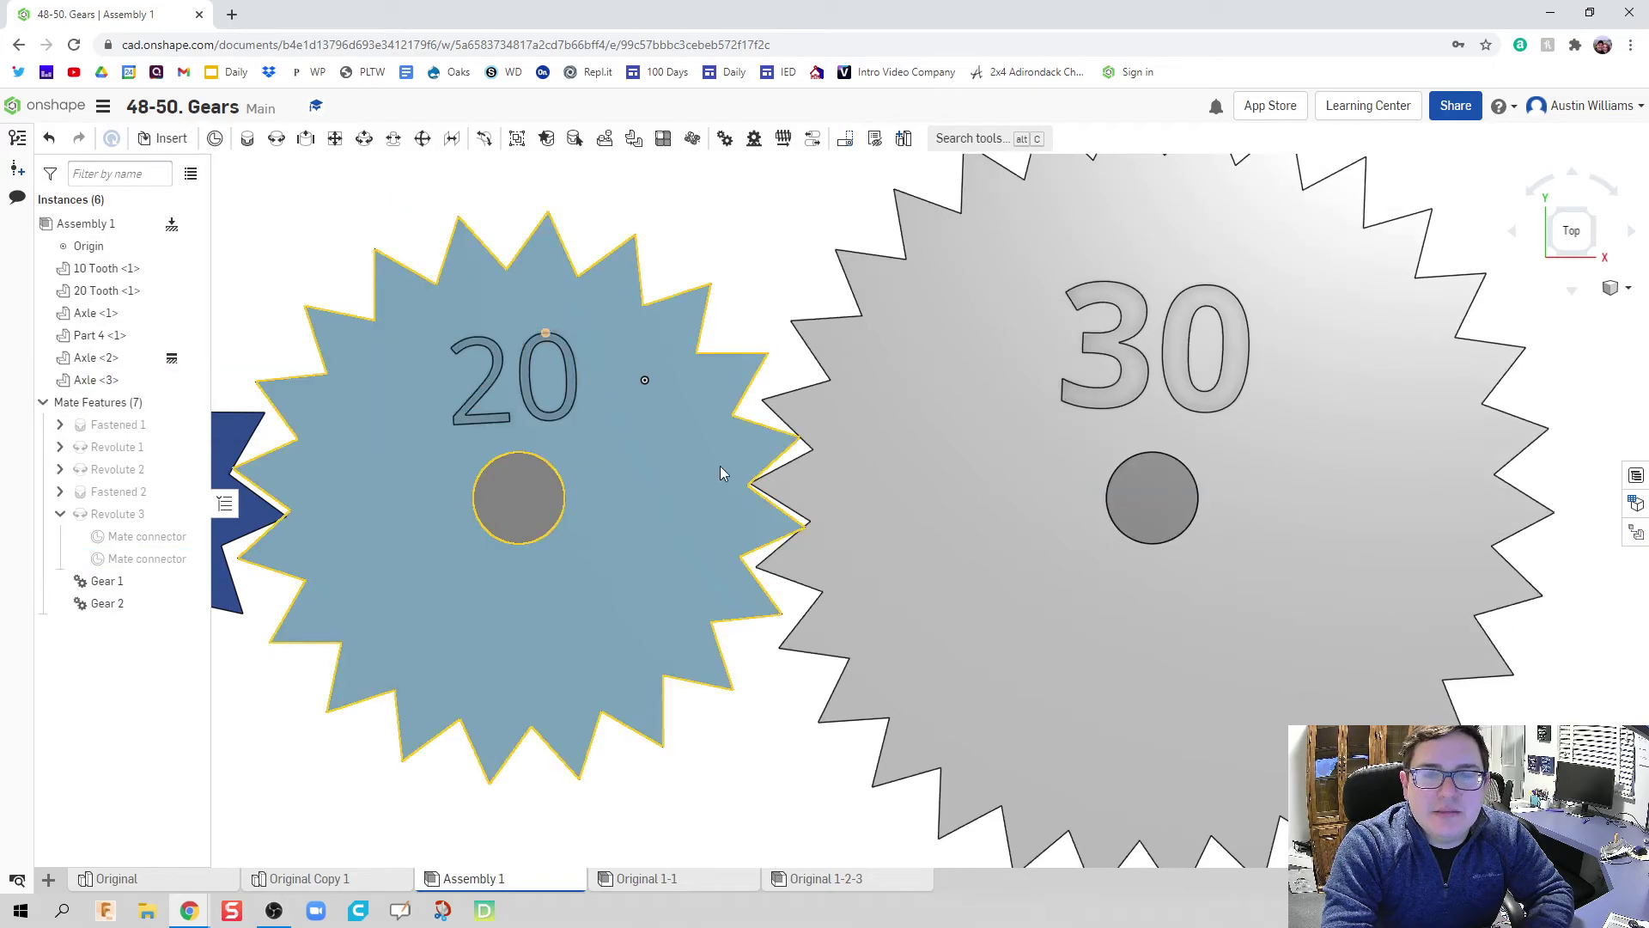
Turn the meshed gears slightly together so the 10, 20 and 30 labels read upright
right_drag(779, 728, 746, 684)
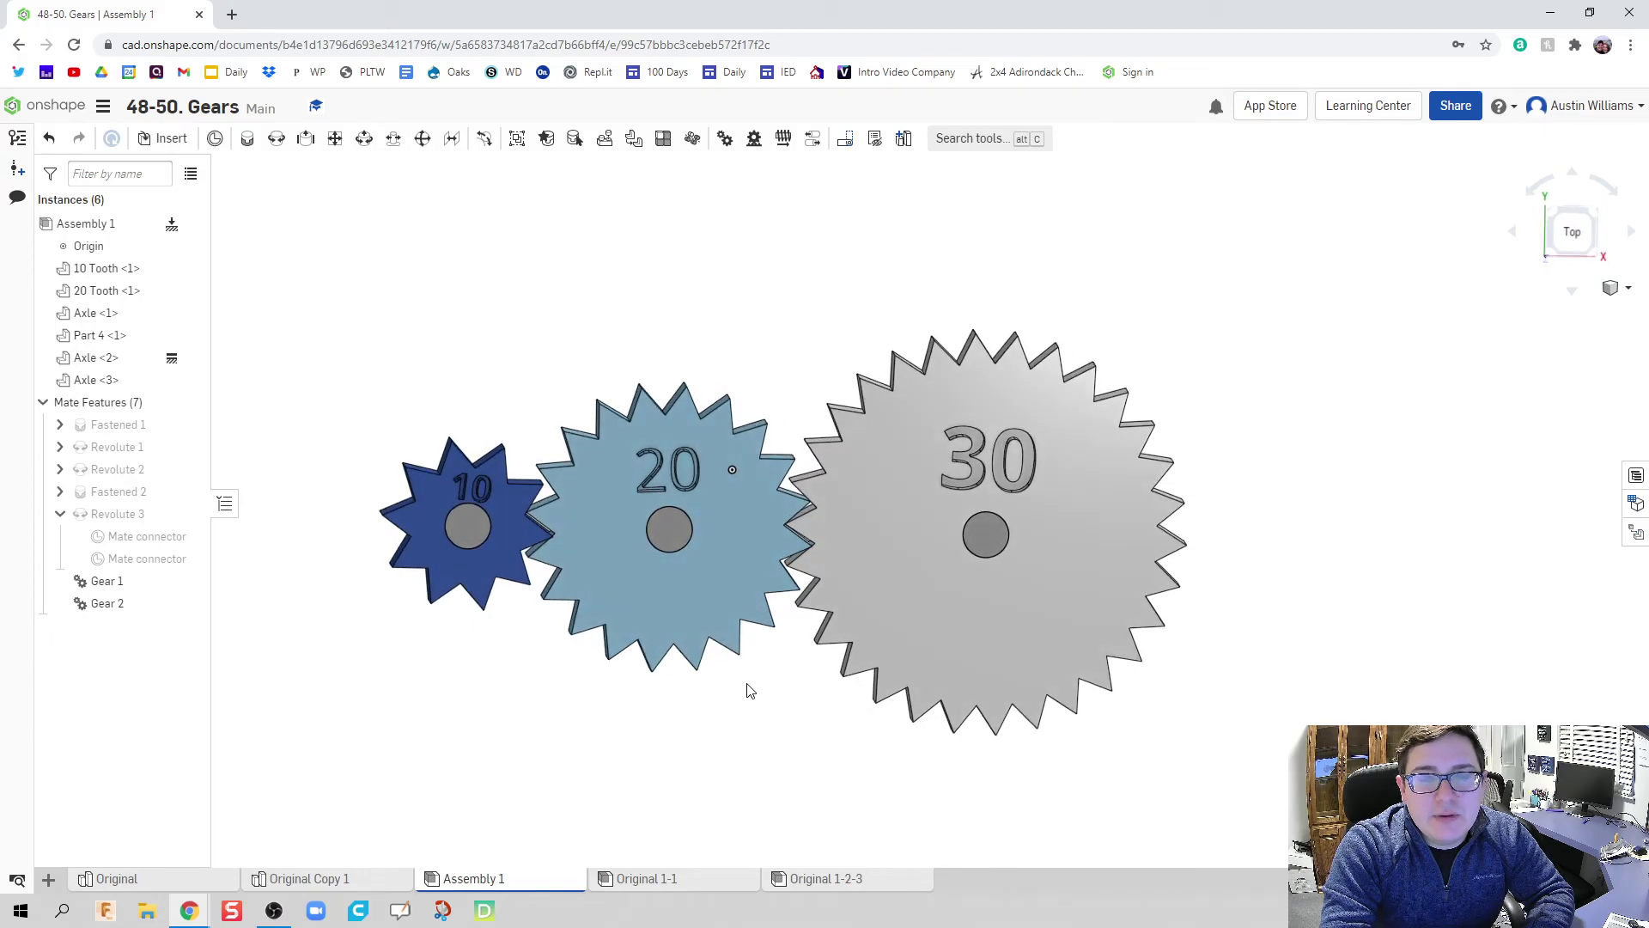
scroll(749, 687, up, 3)
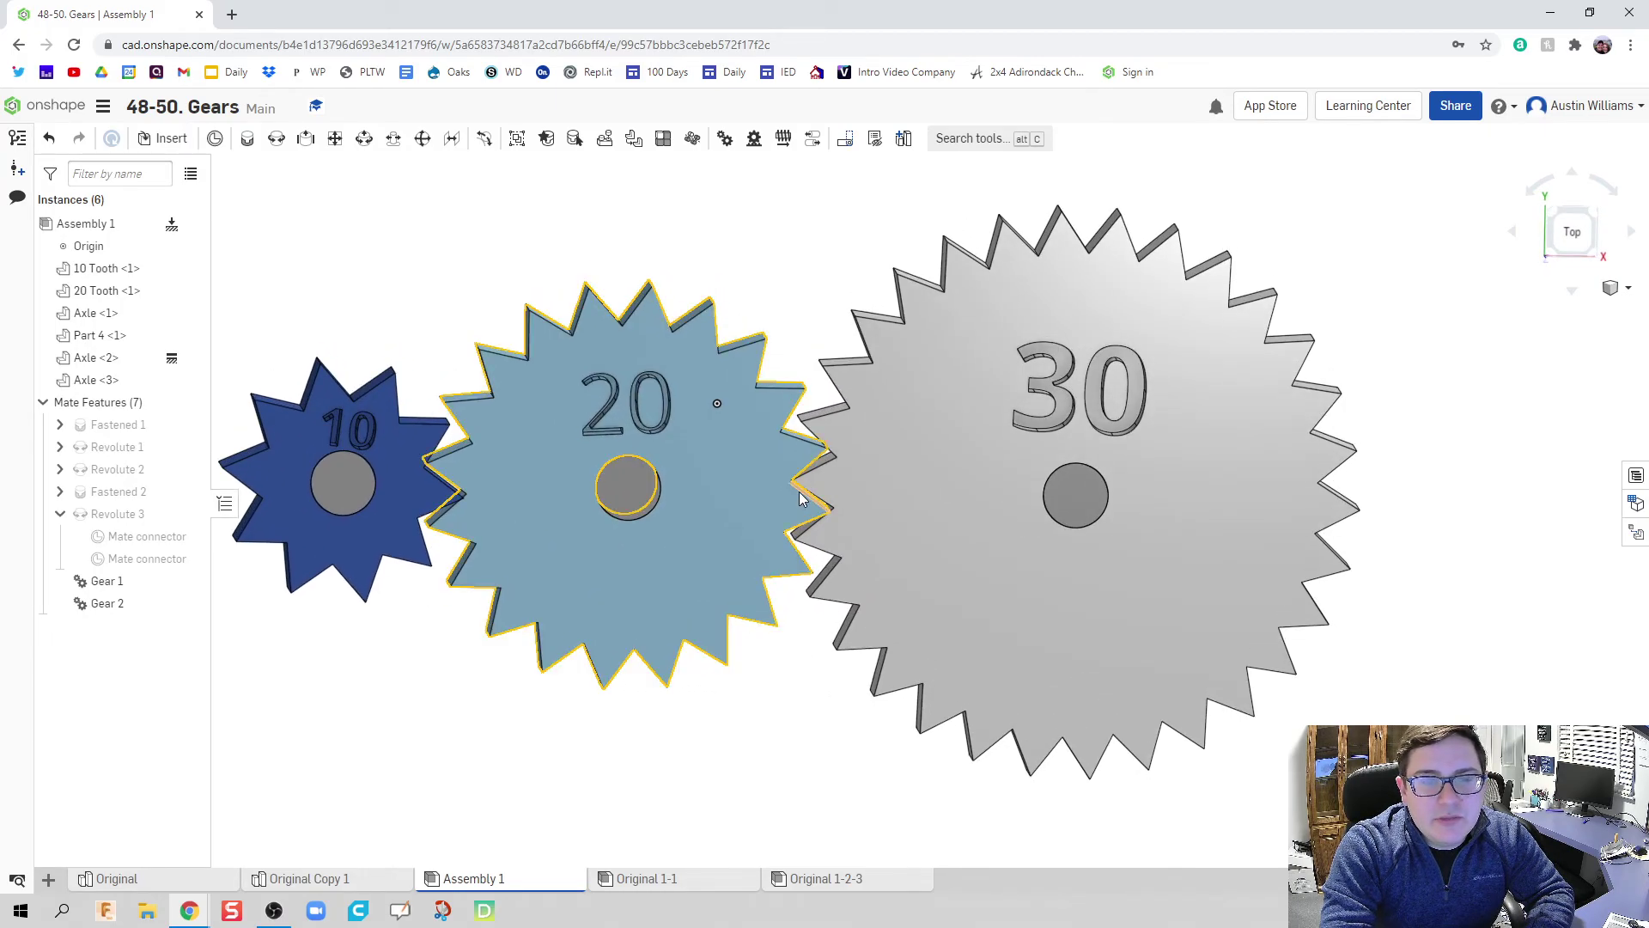
drag(799, 492, 797, 505)
middle_drag(808, 664, 874, 674)
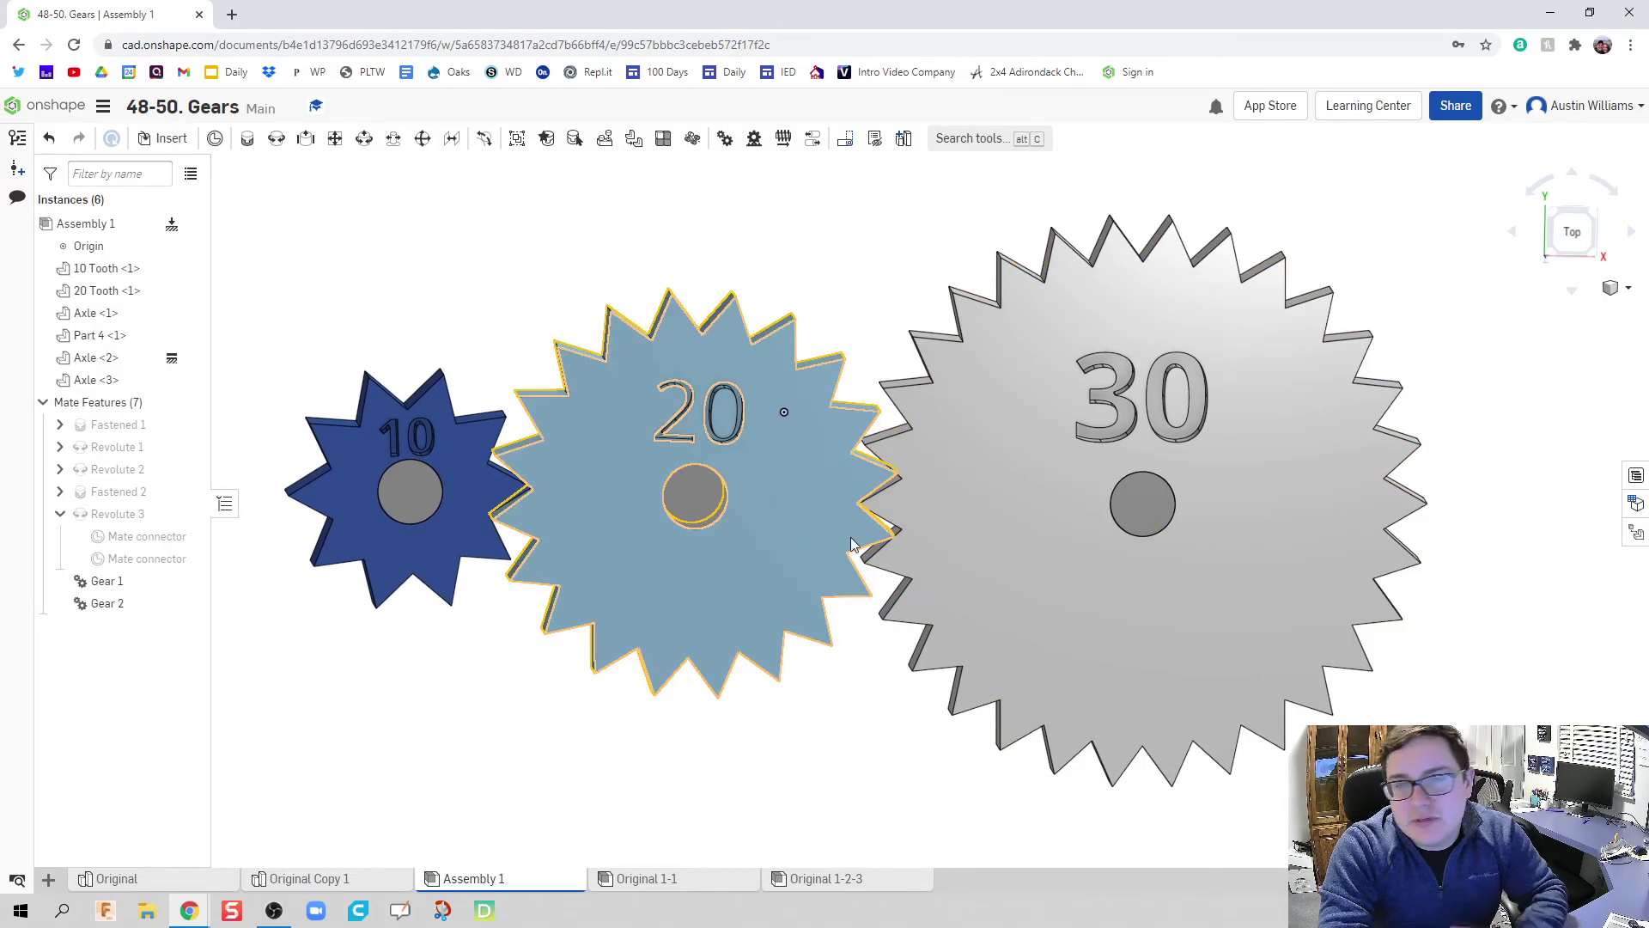
Save the current pose as named position 'upright', then spin the gears from the 30-tooth gear
click(848, 140)
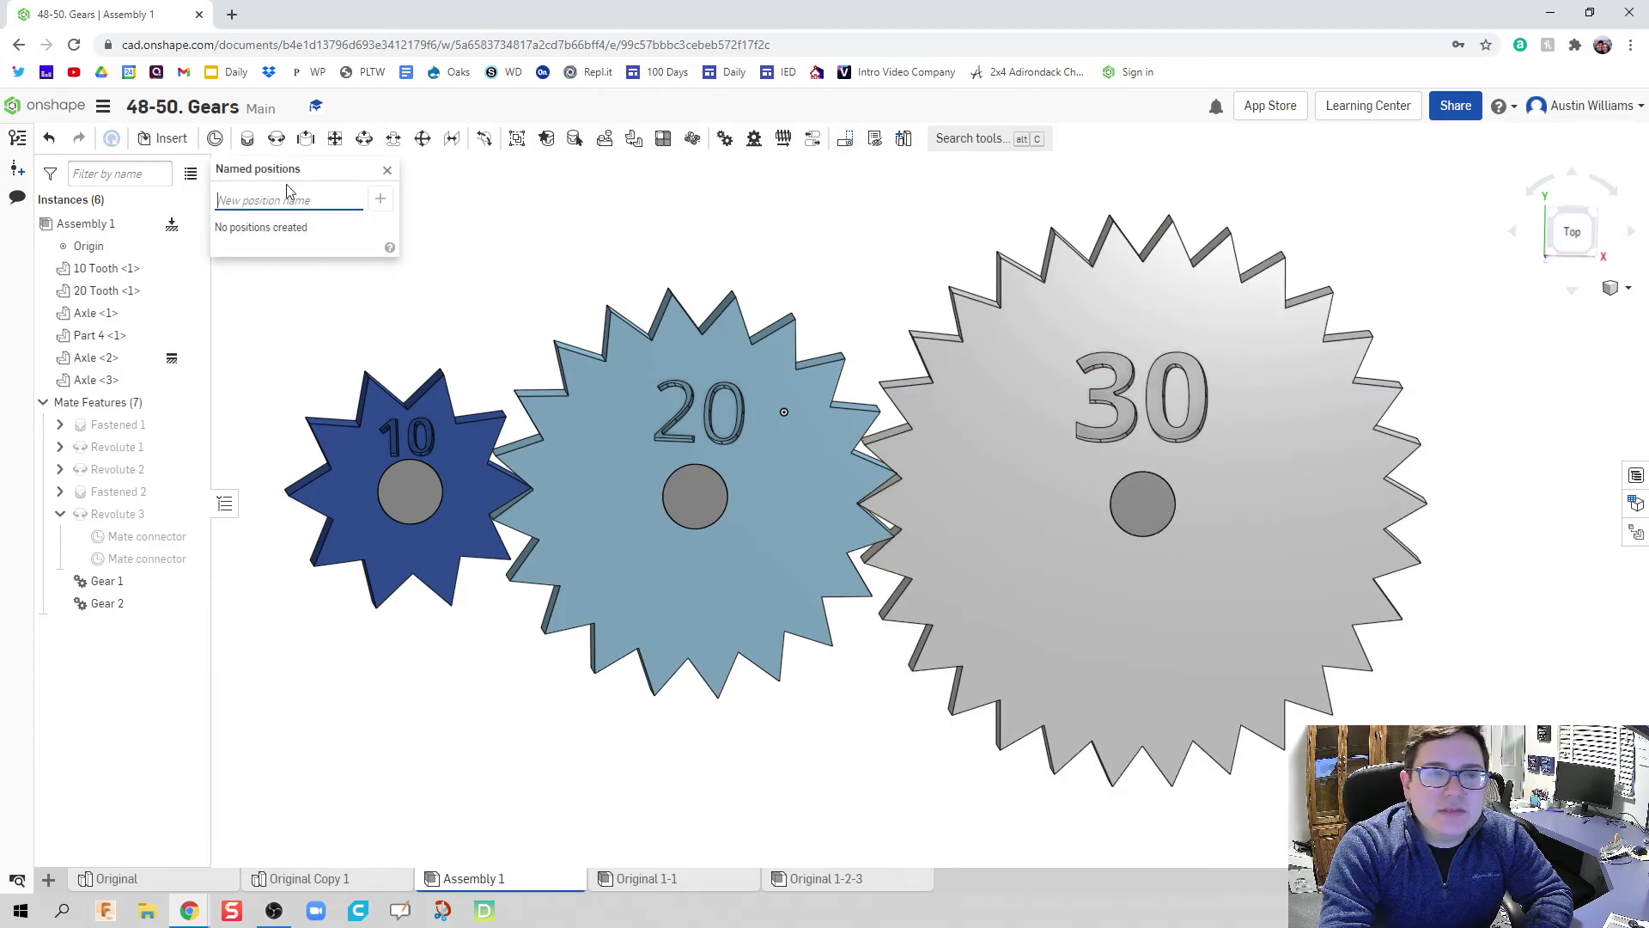
text(up)
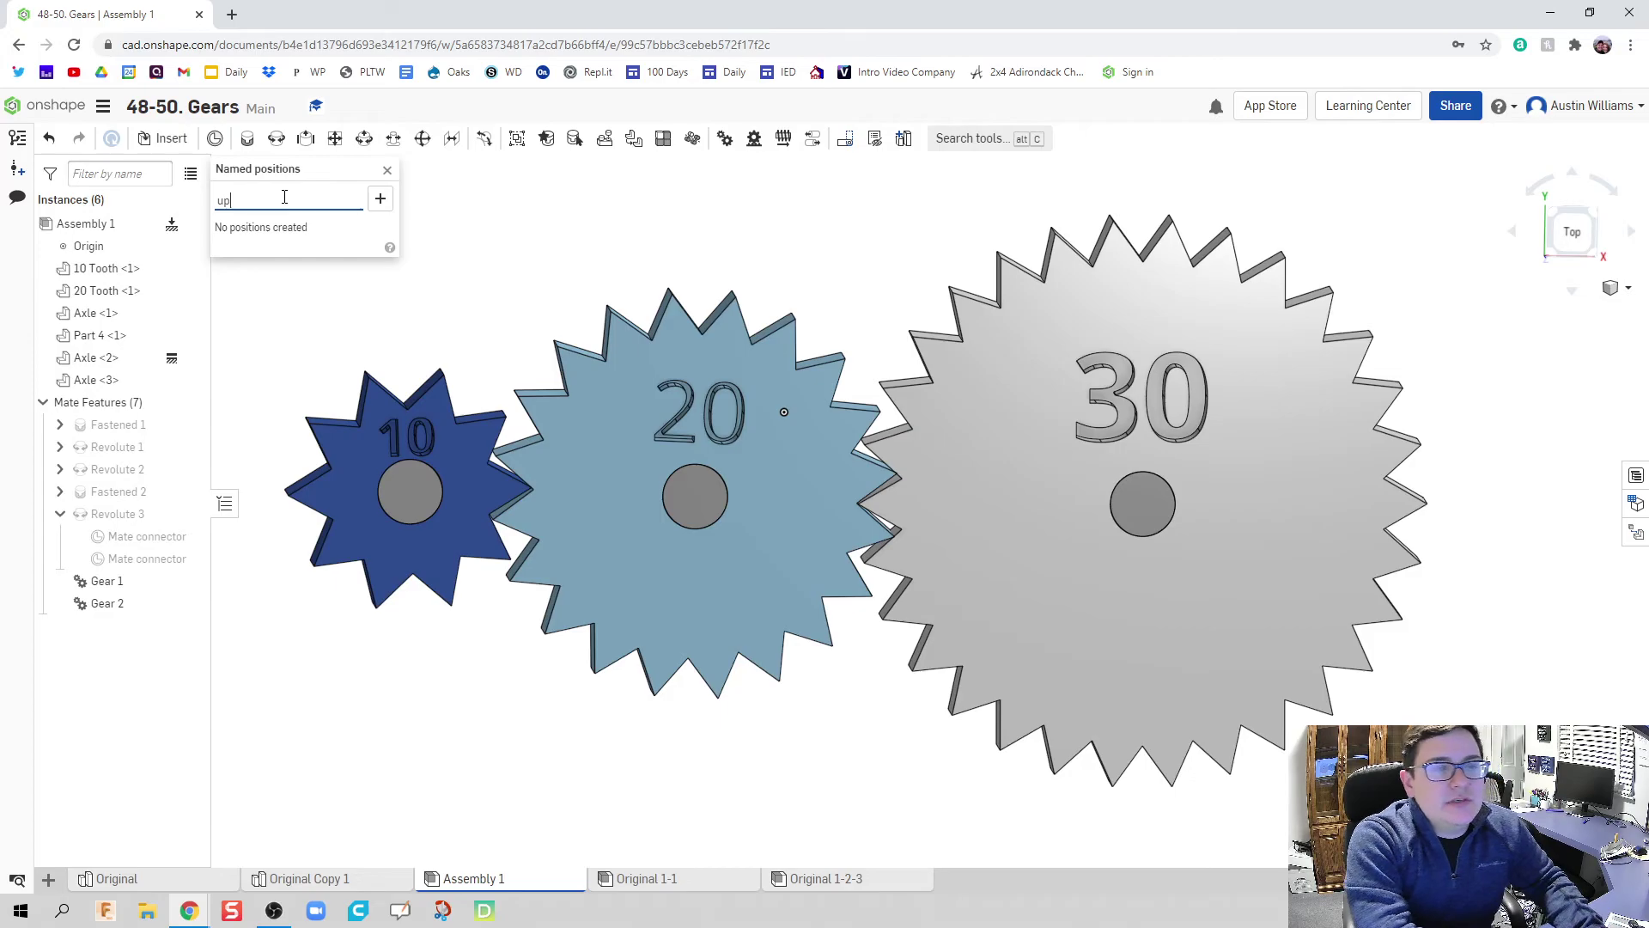
text(right)
key(Return)
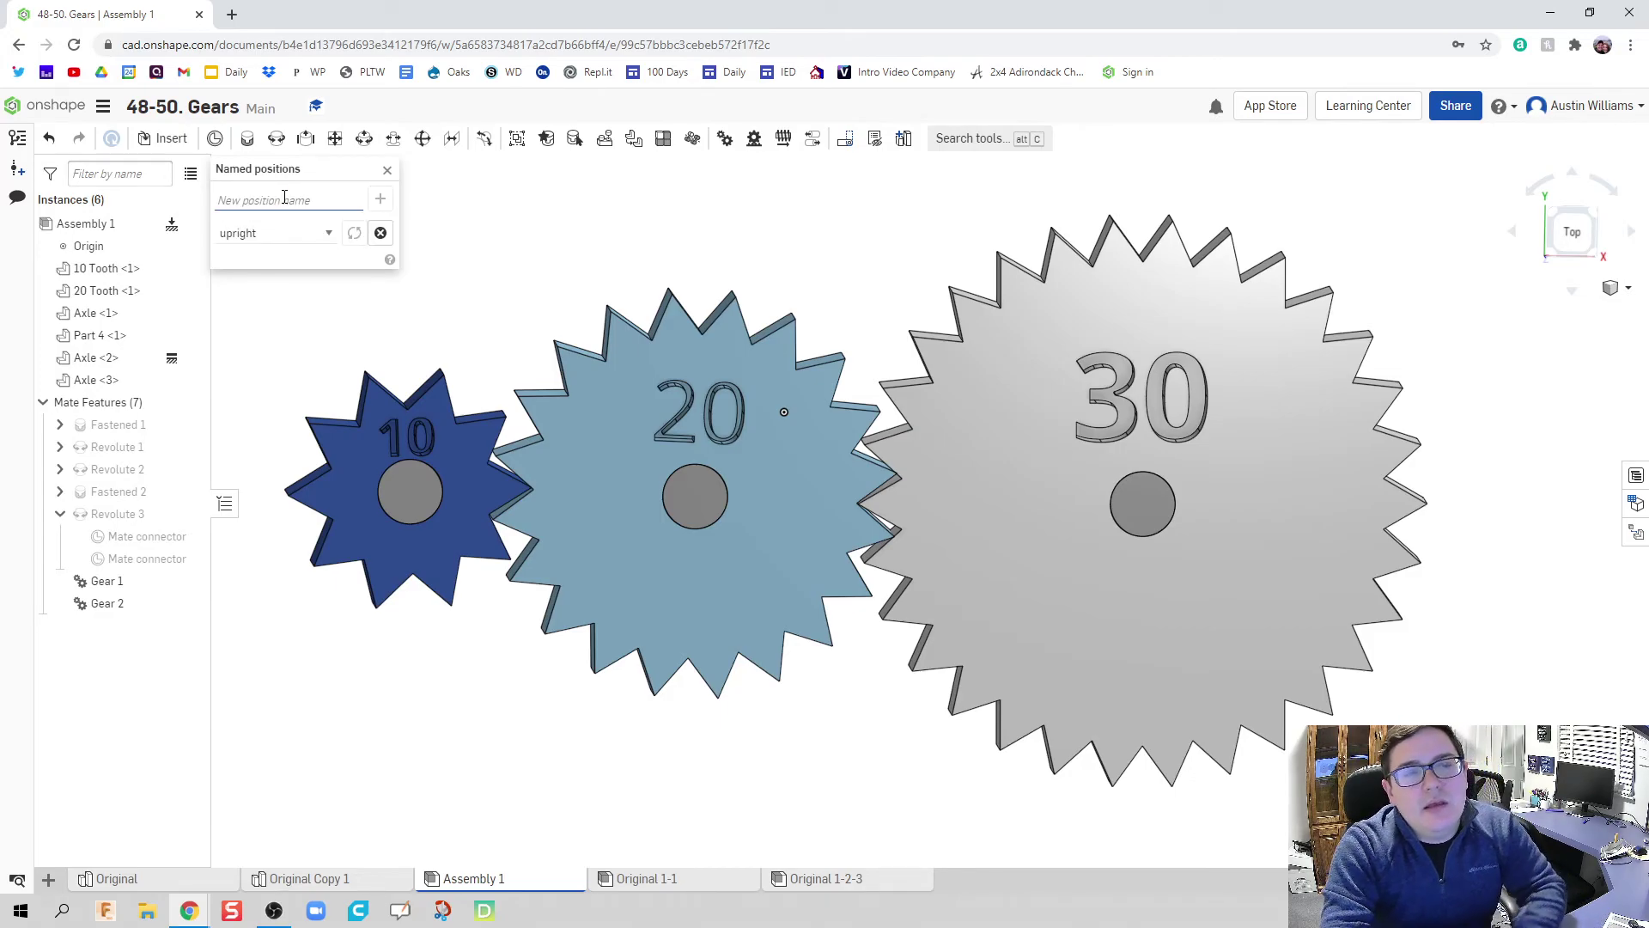
click(387, 169)
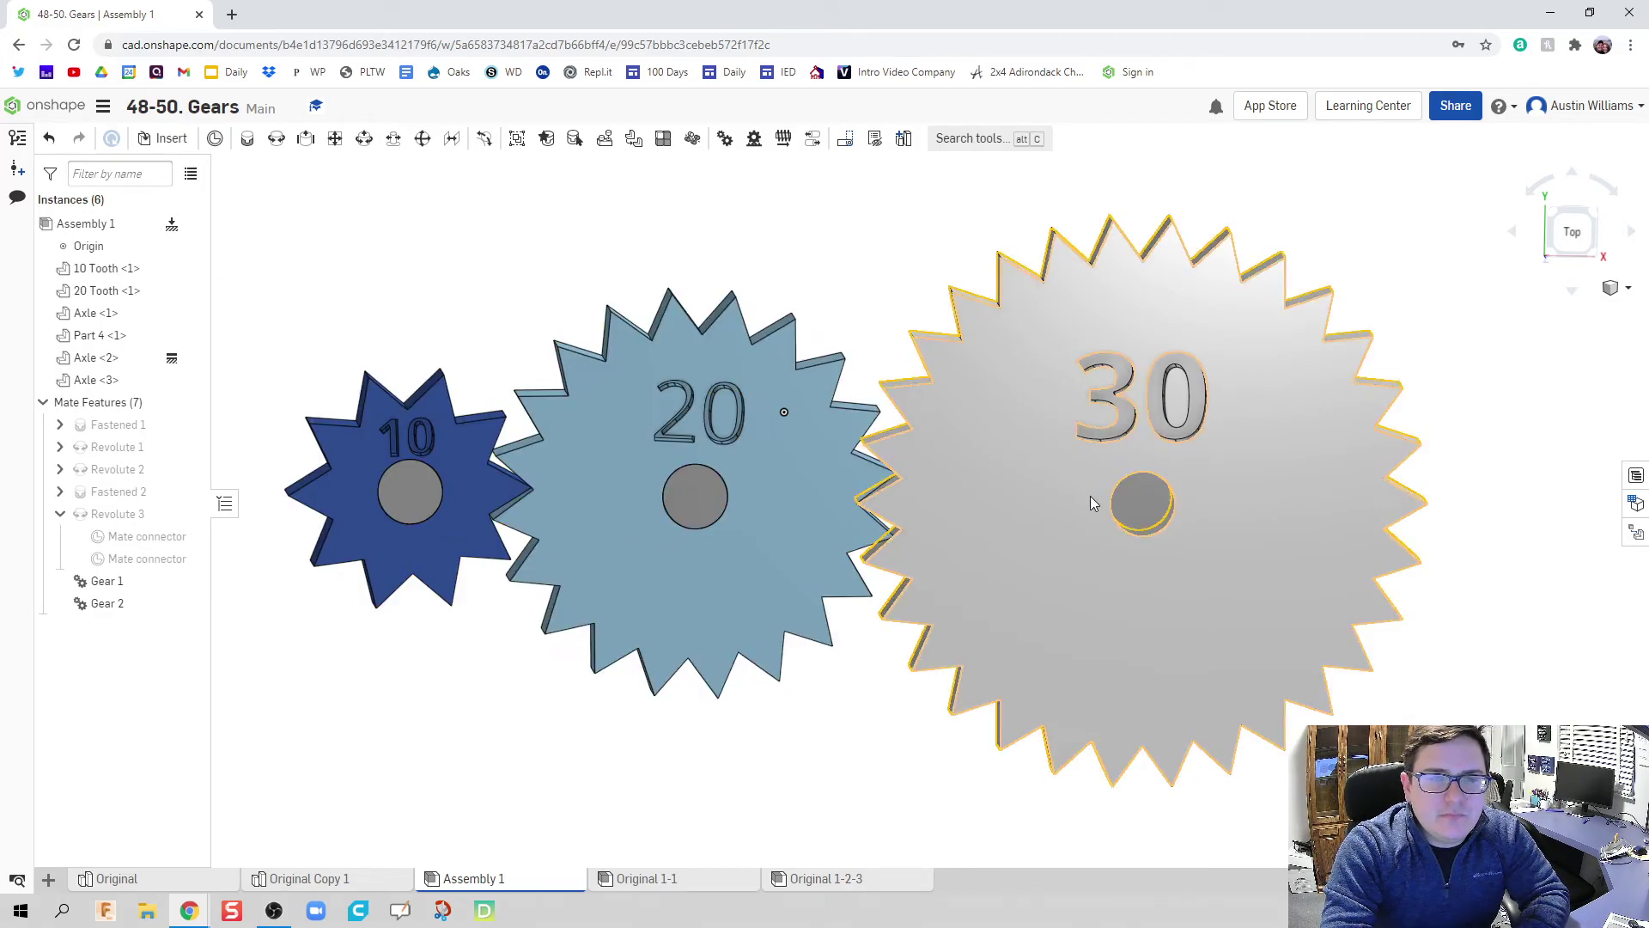
mouse_move(1068, 402)
mouse_down()
mouse_move(1369, 581)
mouse_move(1457, 519)
mouse_move(1340, 387)
mouse_move(1146, 455)
mouse_move(590, 569)
mouse_move(1116, 687)
mouse_move(1301, 584)
mouse_move(1340, 447)
mouse_move(744, 389)
mouse_move(912, 338)
mouse_move(1059, 406)
mouse_move(1053, 424)
mouse_up()
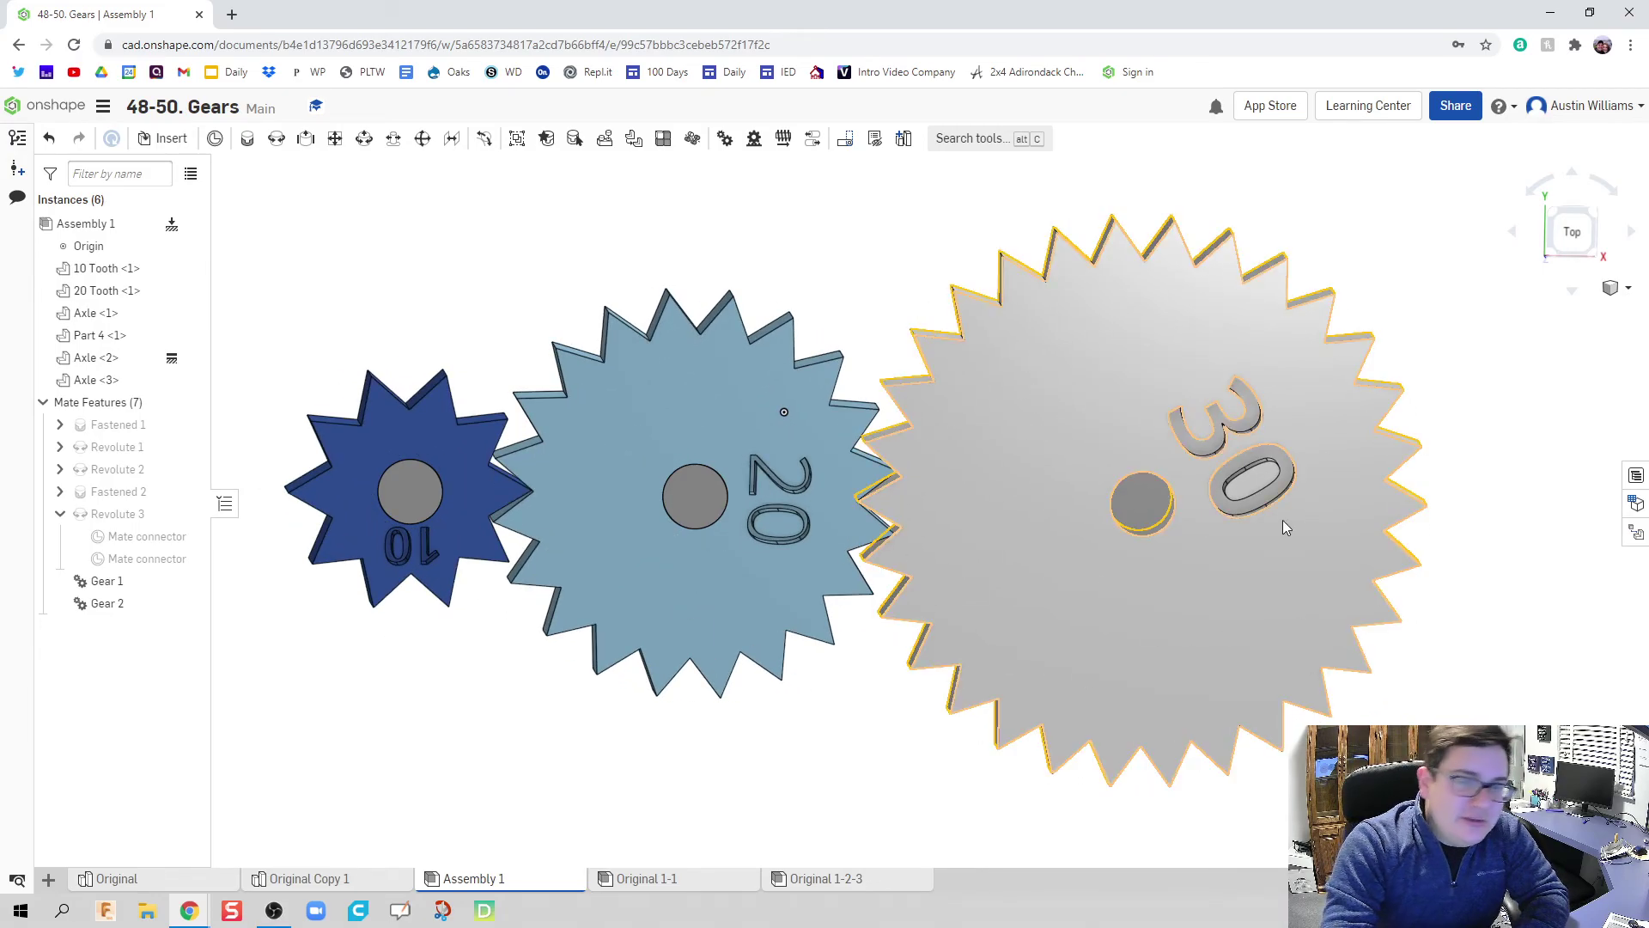
Recall the saved 'upright' named position so the 10, 20 and 30 gear labels read upright
click(844, 146)
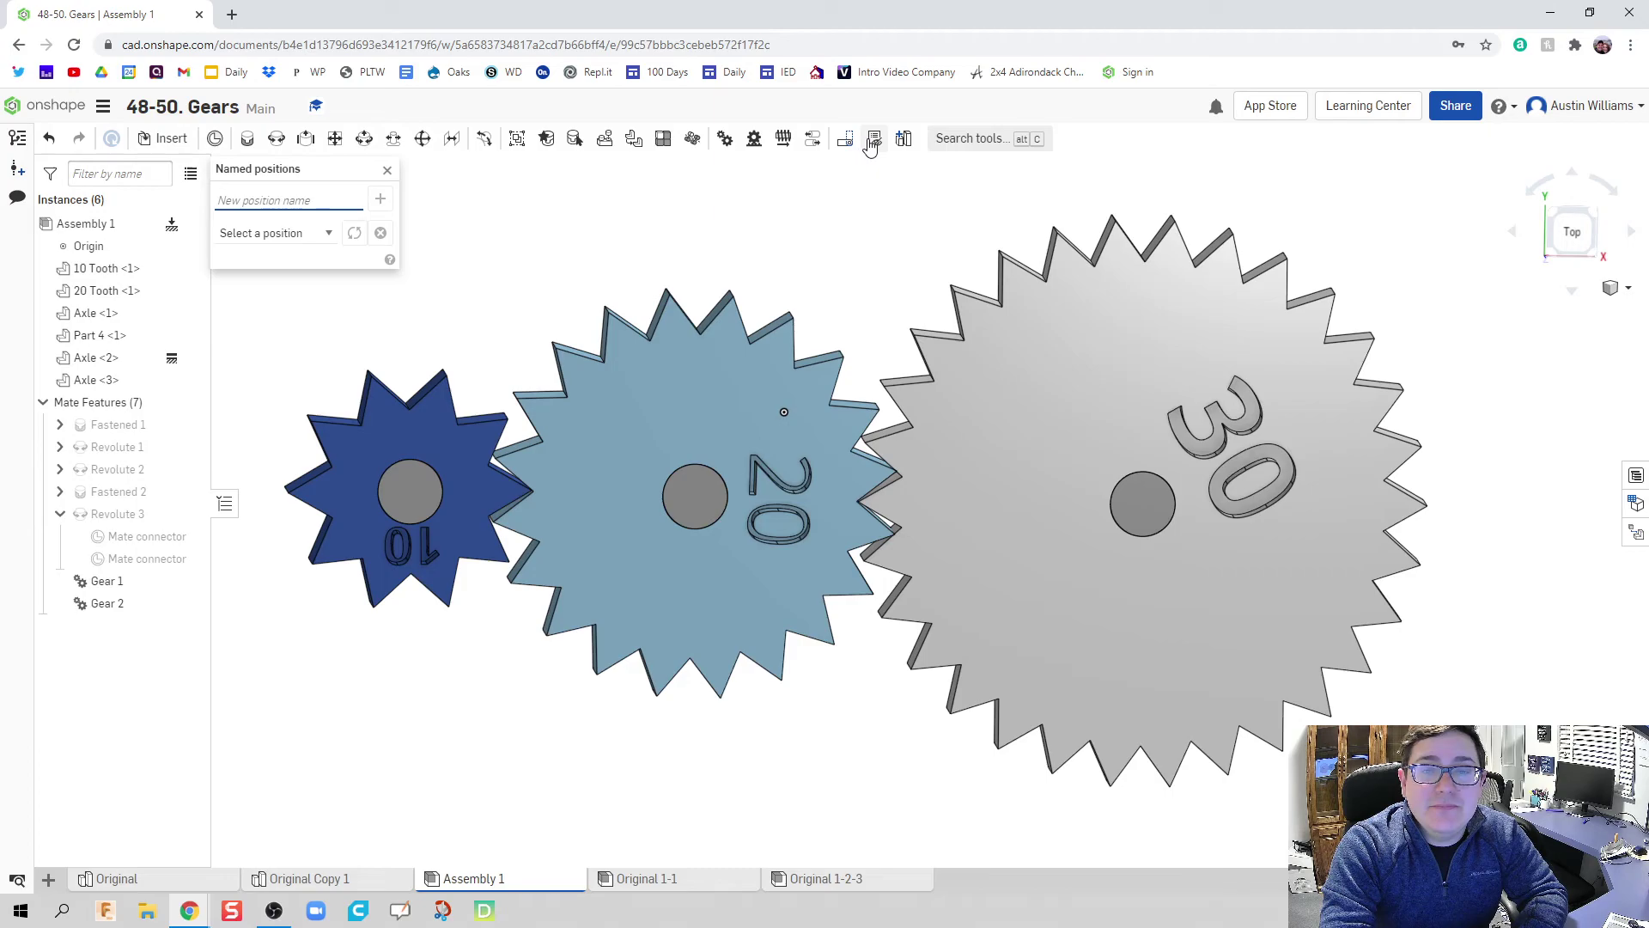
click(874, 144)
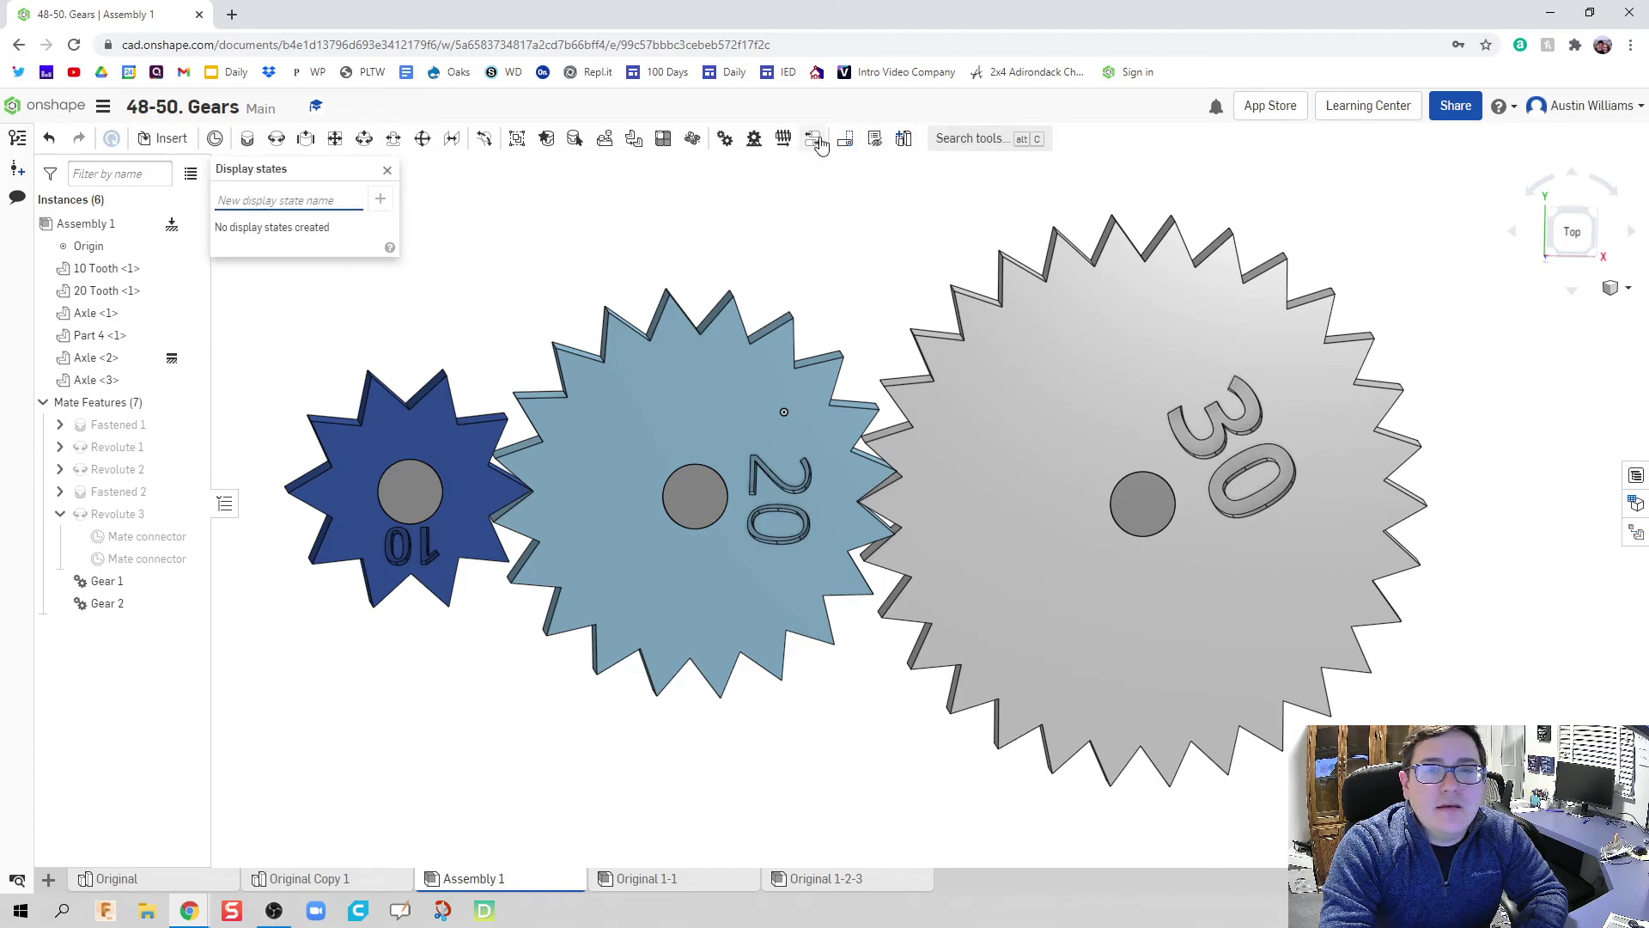
click(844, 144)
click(306, 234)
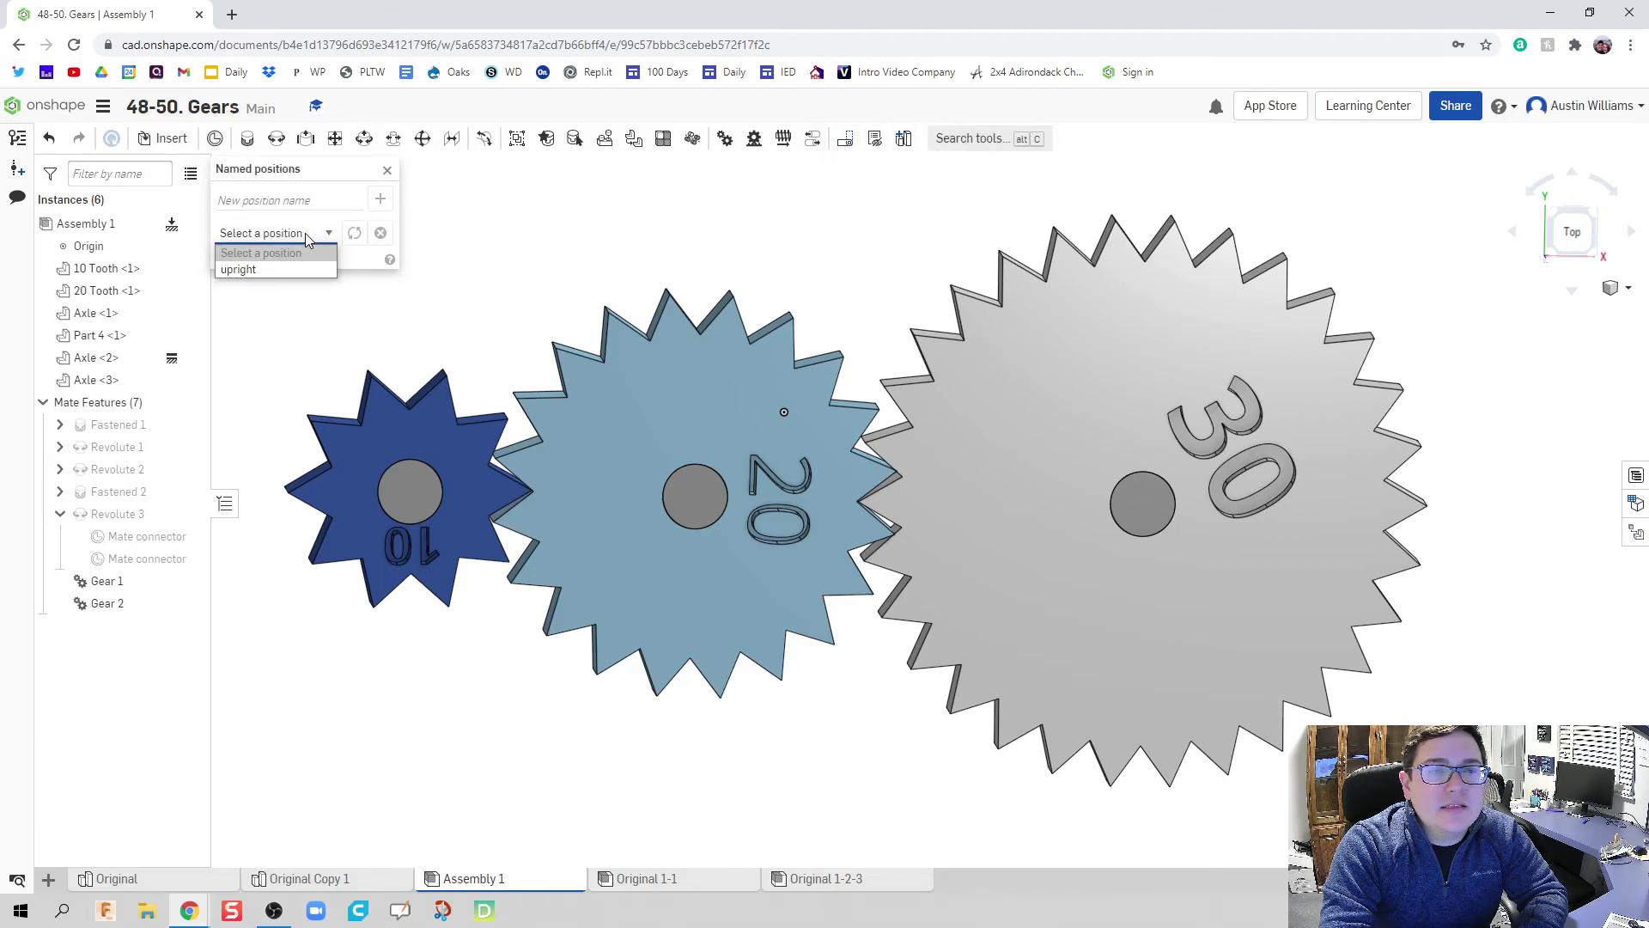
click(297, 268)
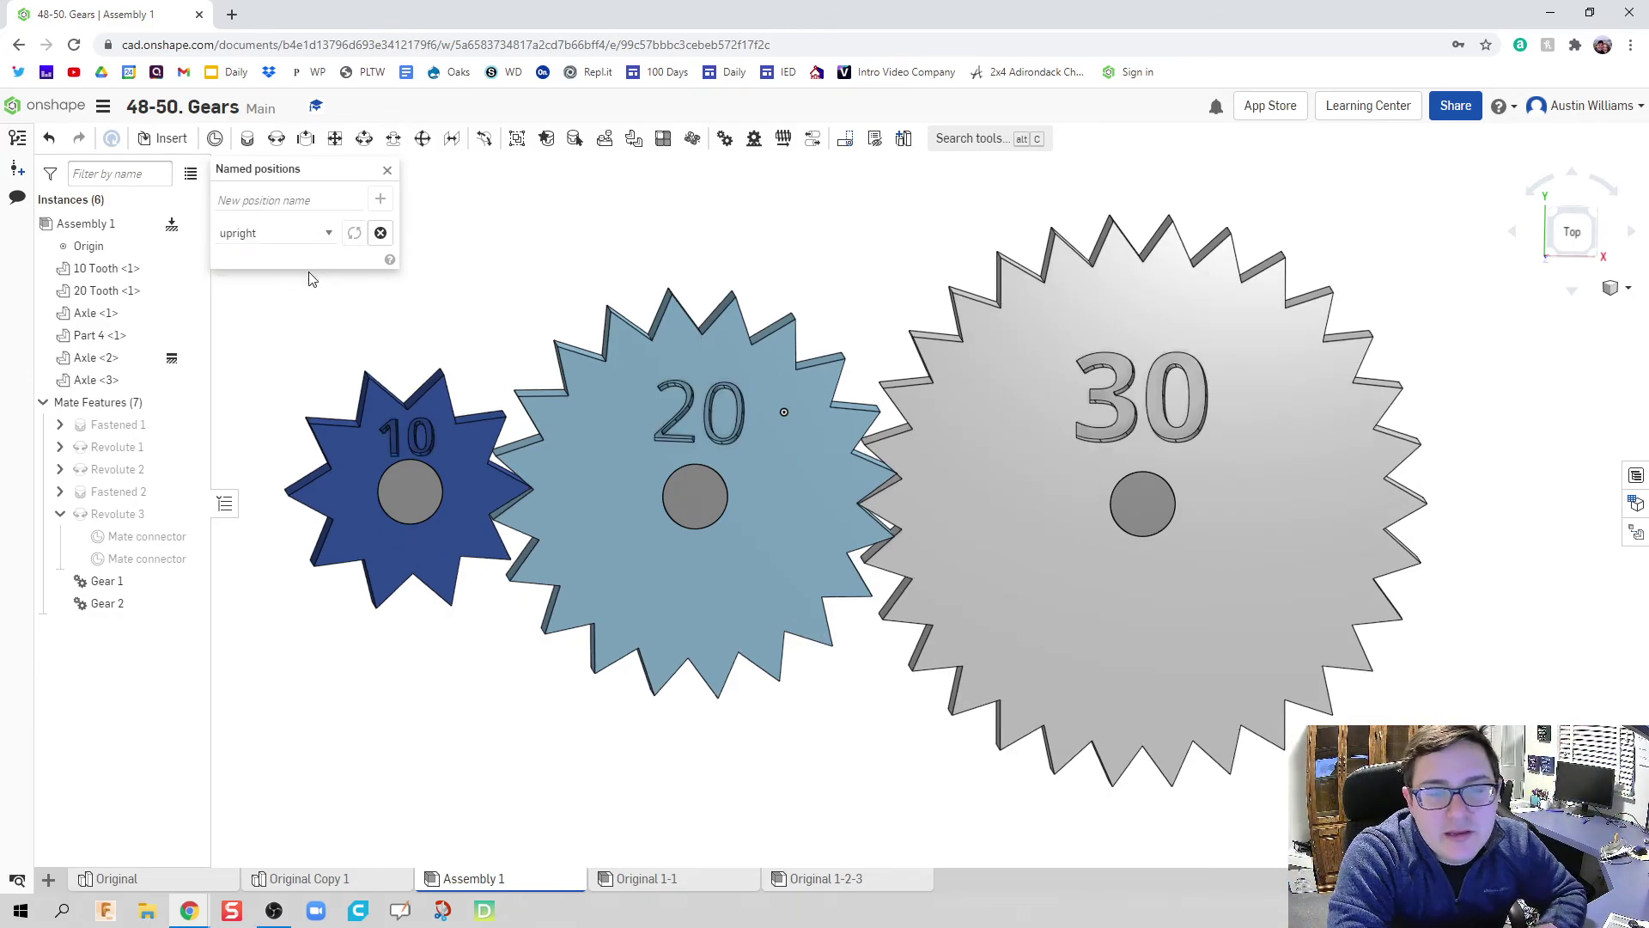
Close Named positions and drag a gear to turn all three meshed gears together
click(389, 175)
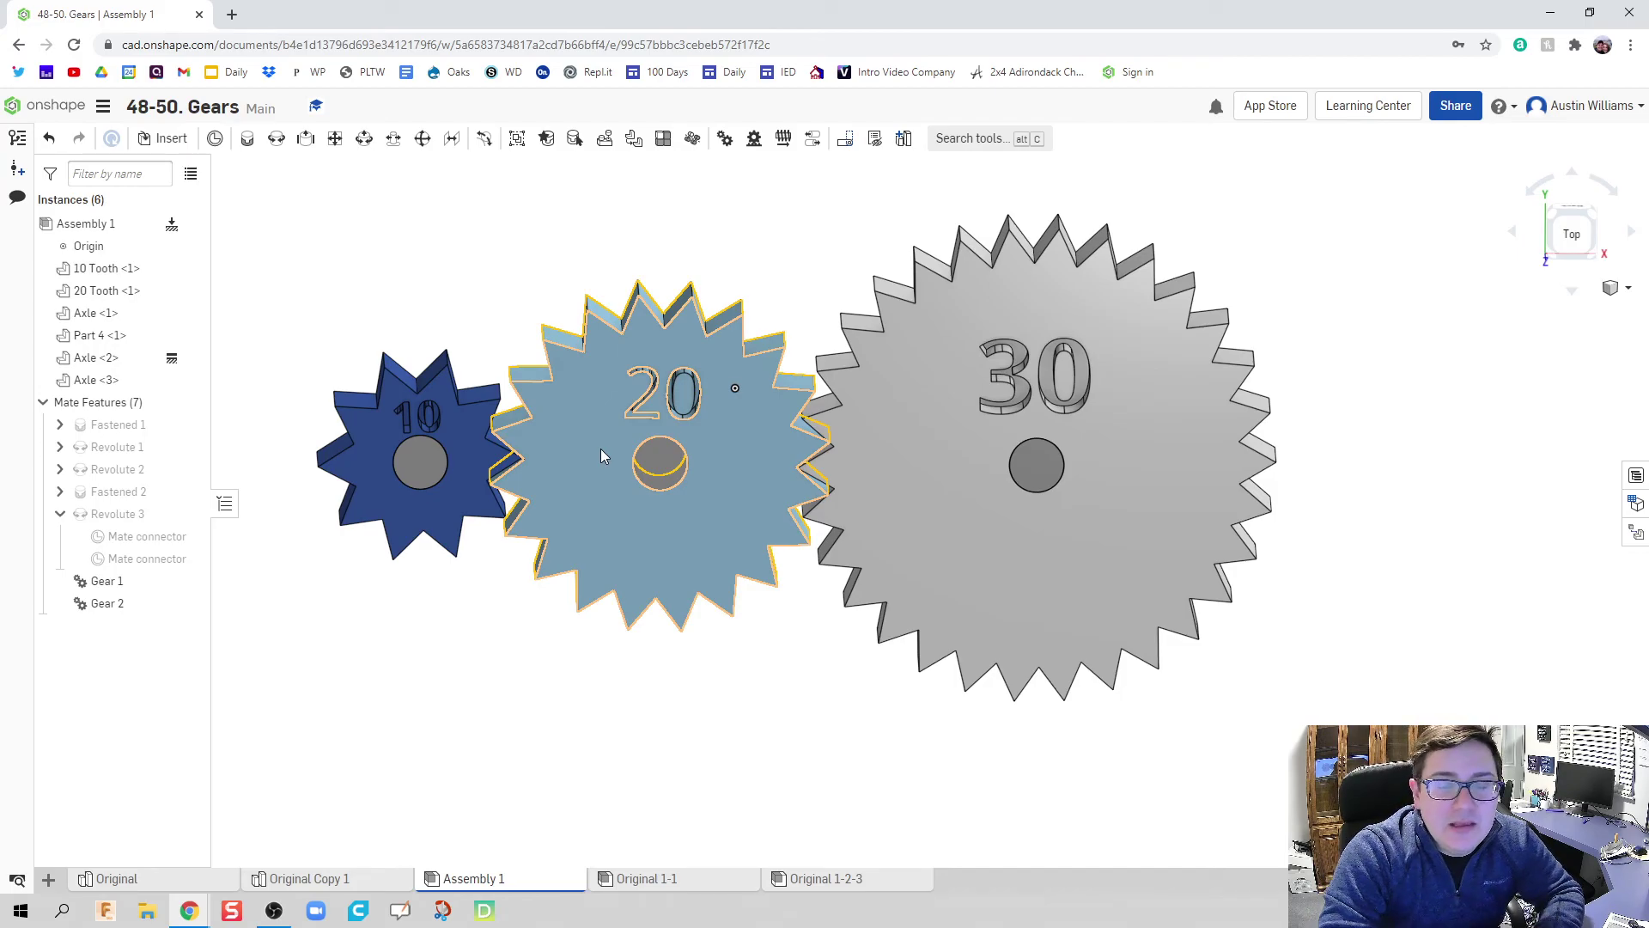
drag(481, 496, 683, 468)
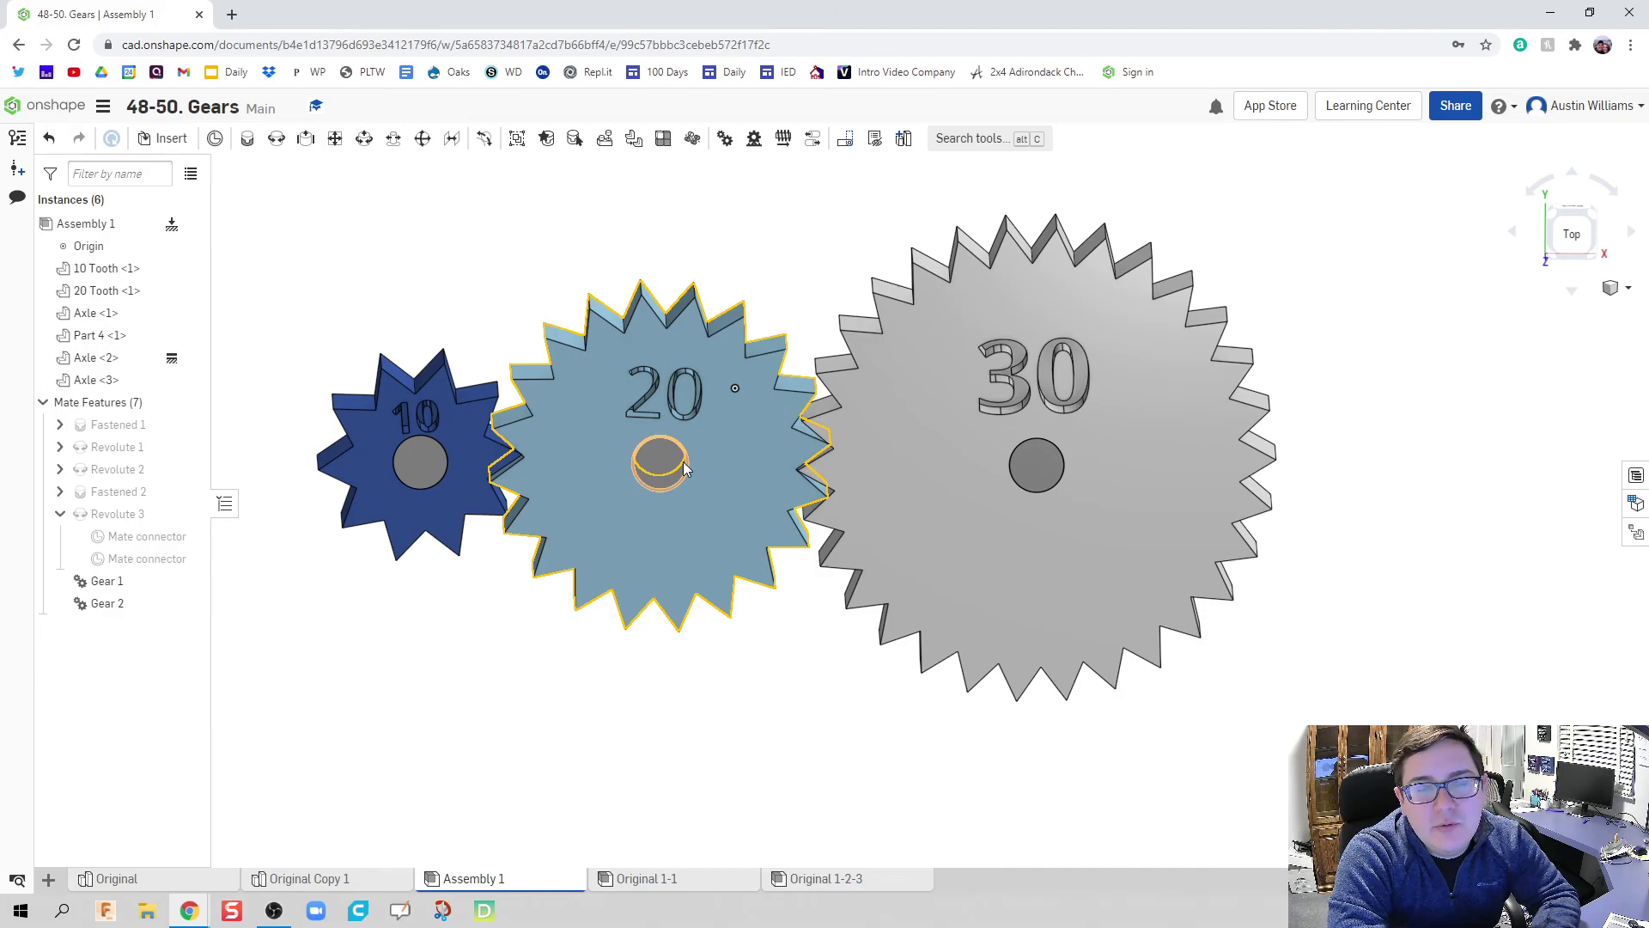